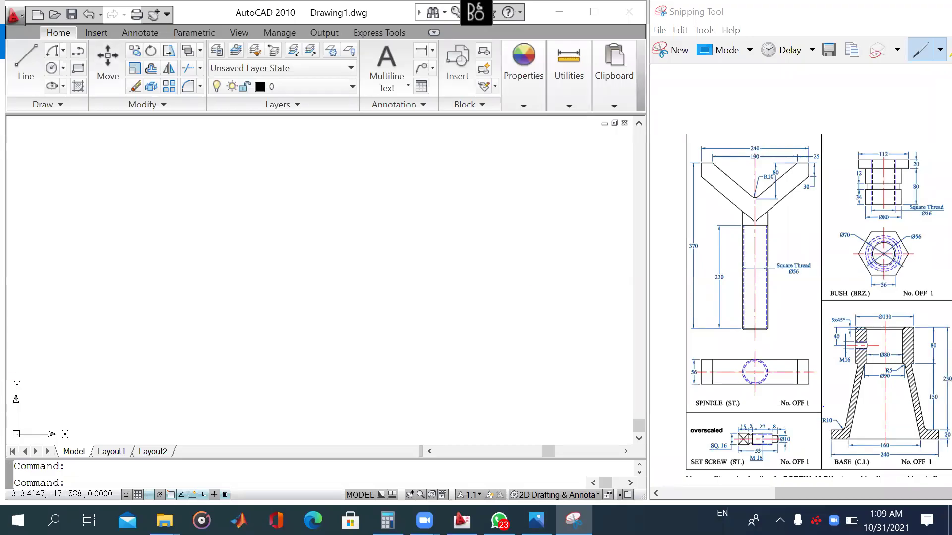
Step: Start the outline with a 20-unit downward line and a 120-unit base to the left
drag(842, 501, 839, 503)
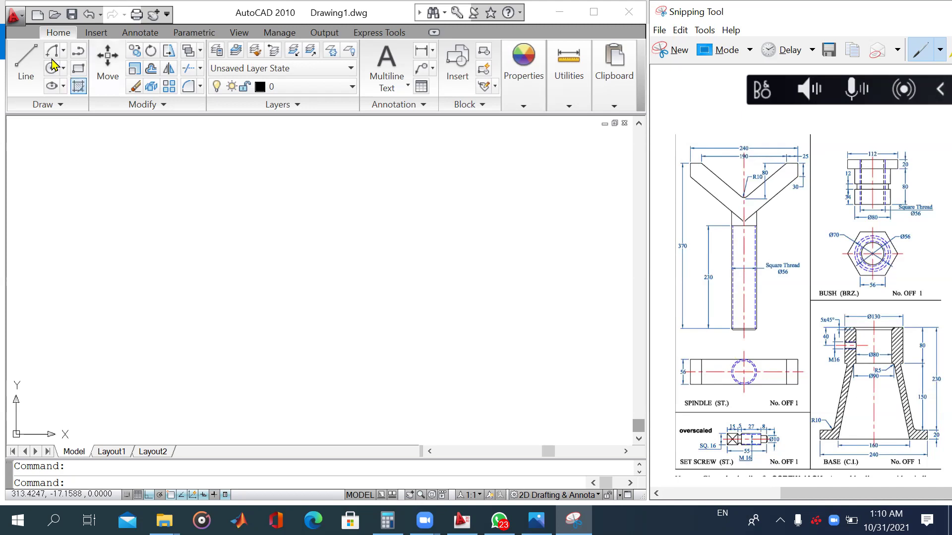
click(23, 71)
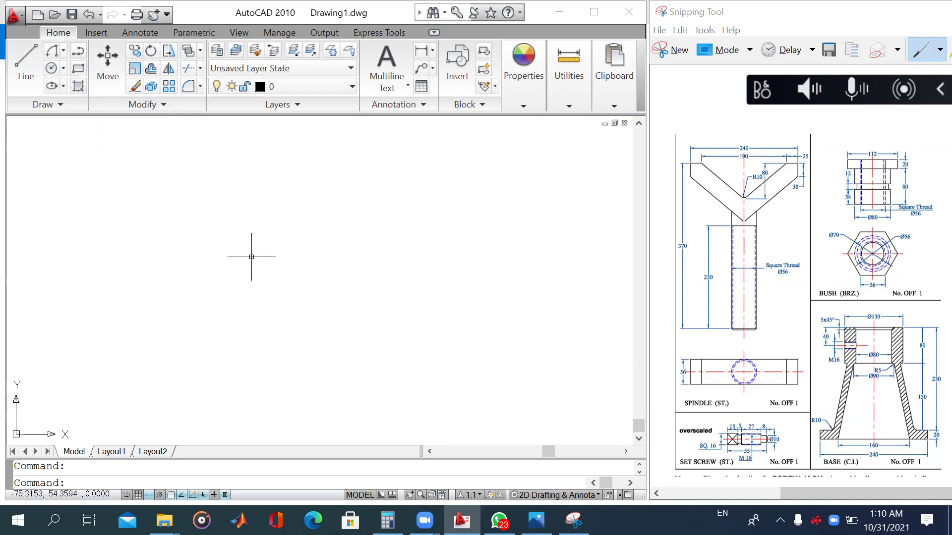
click(25, 62)
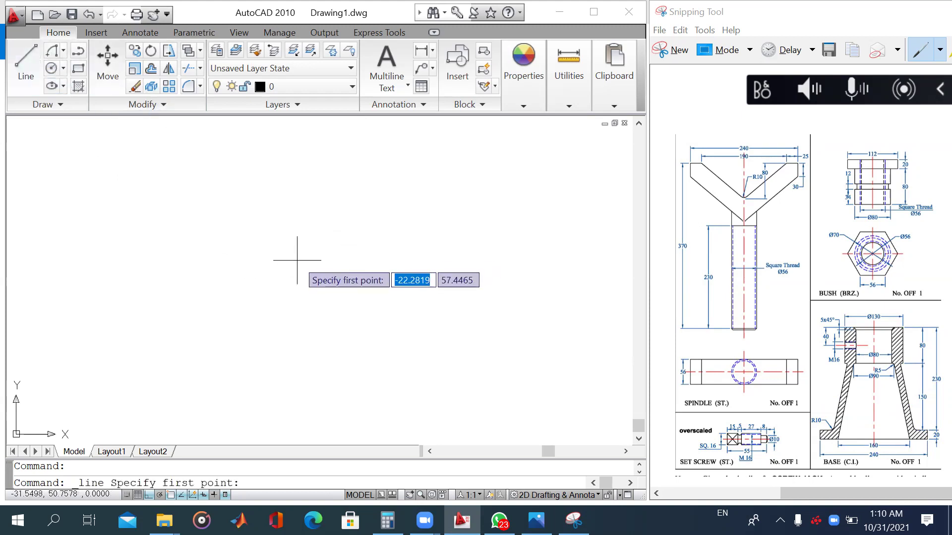
click(265, 249)
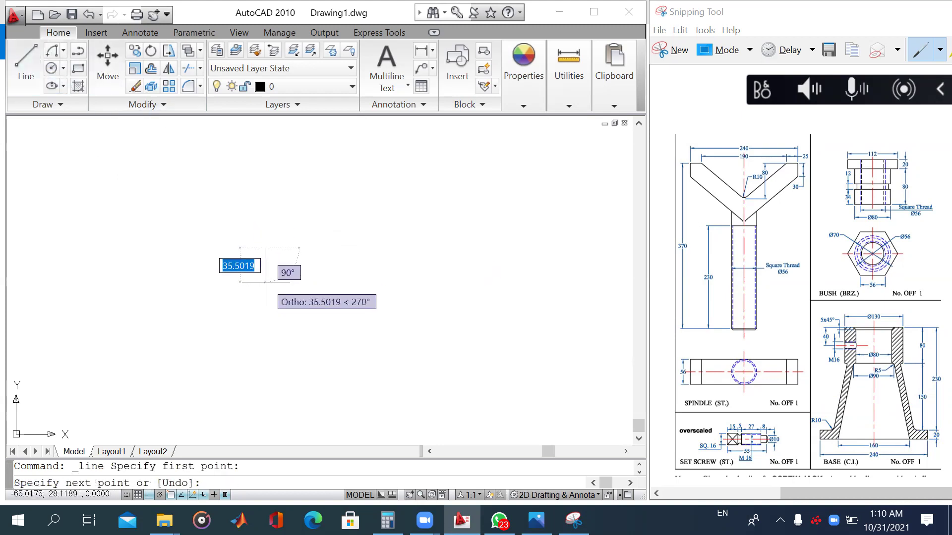
text(20)
key(Return)
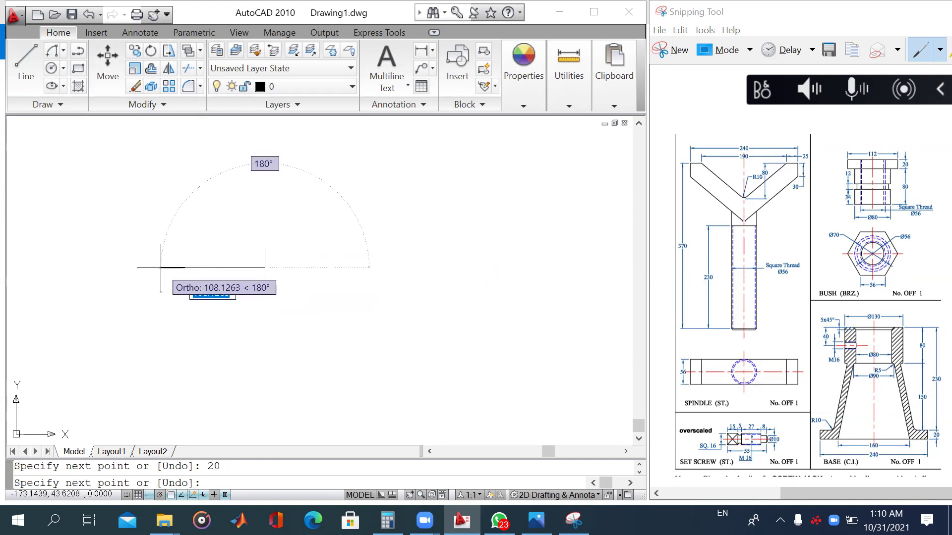
text(120)
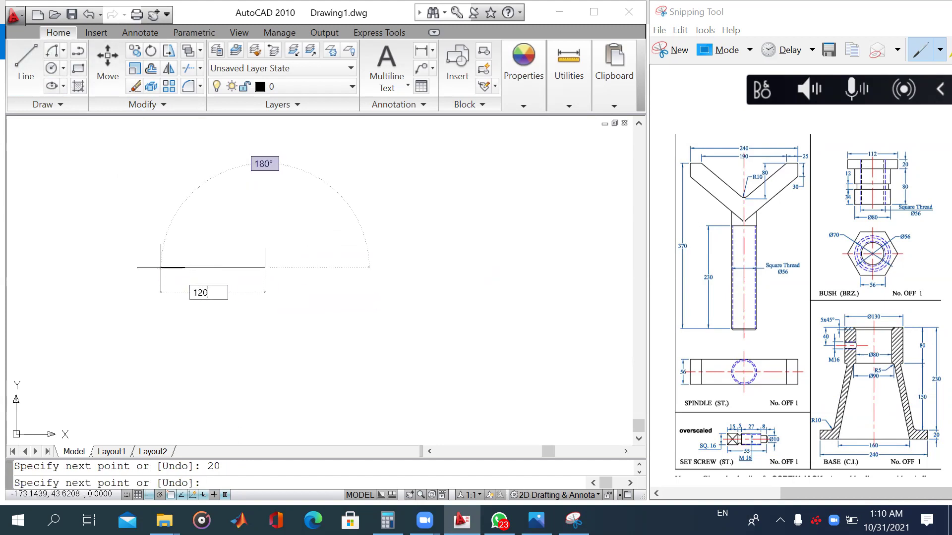
key(Return)
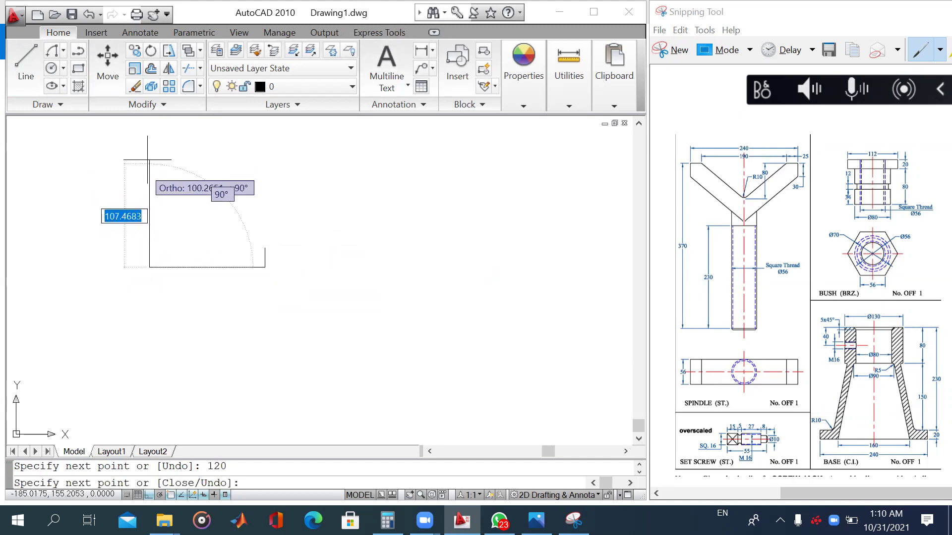
Step: Continue the outline 230 up, 65 right and 80 down, then end it
scroll(155, 165, down, 4)
scroll(163, 199, up, 2)
text(230)
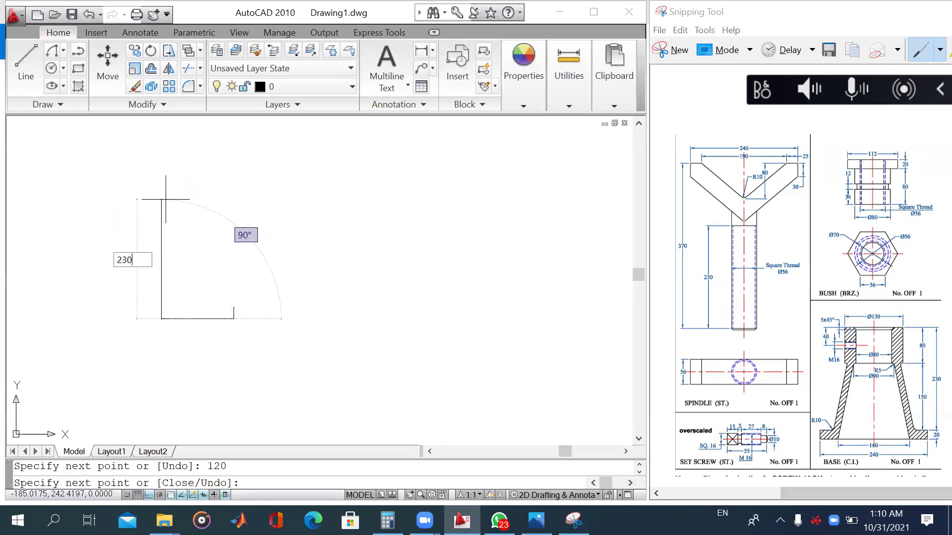
key(Return)
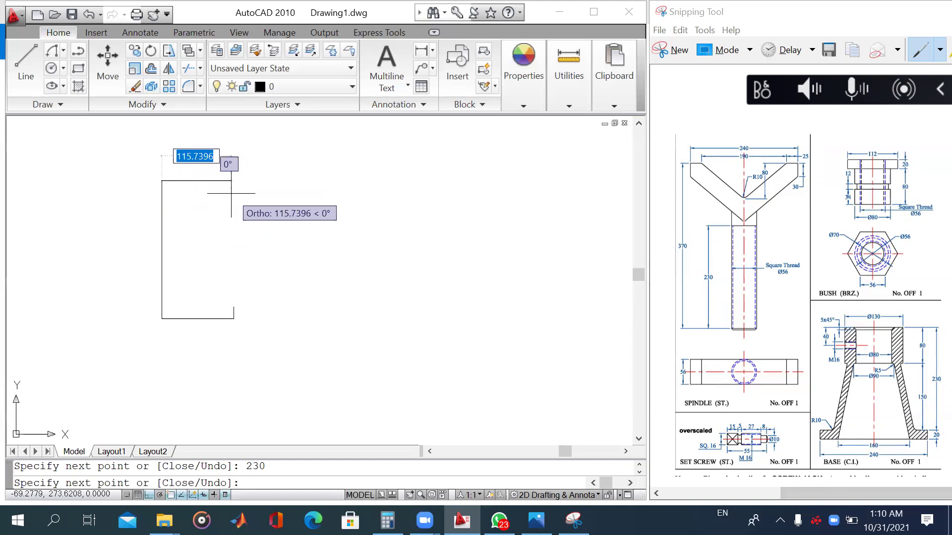
text(65)
key(Return)
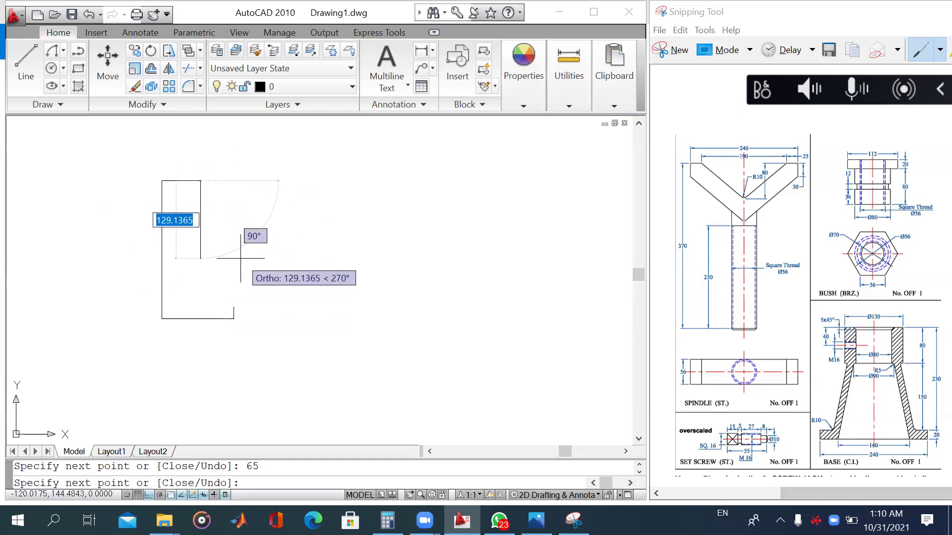
text(80)
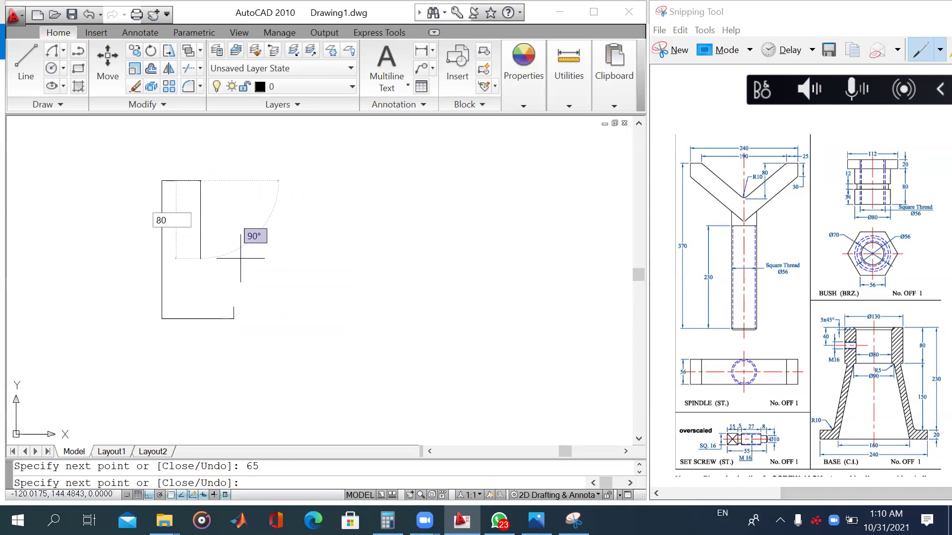
key(Return)
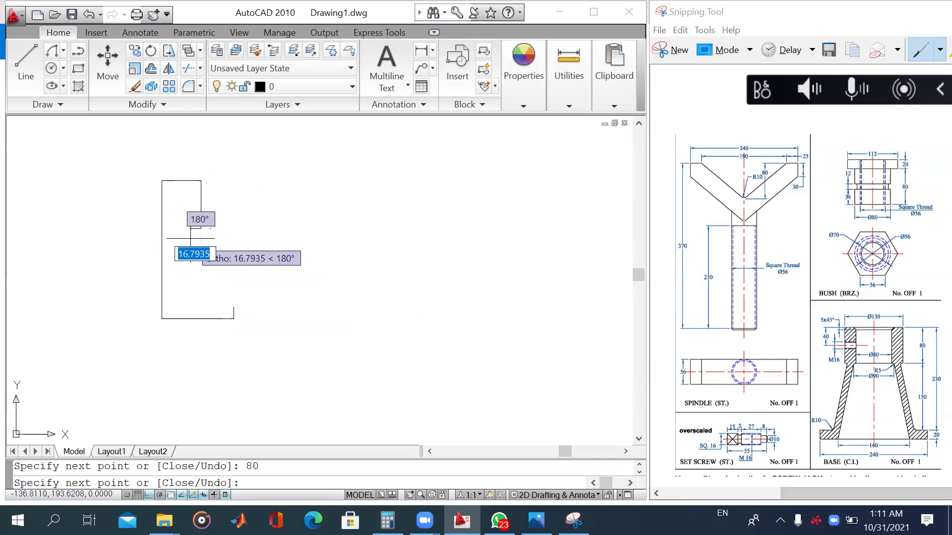
key(Escape)
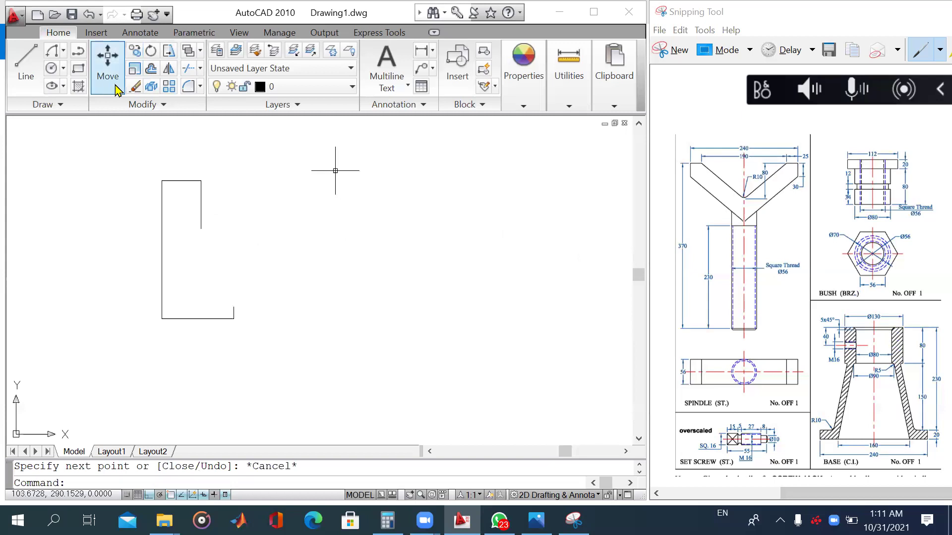
Step: Offset the upper right edge 25 units inward
click(152, 71)
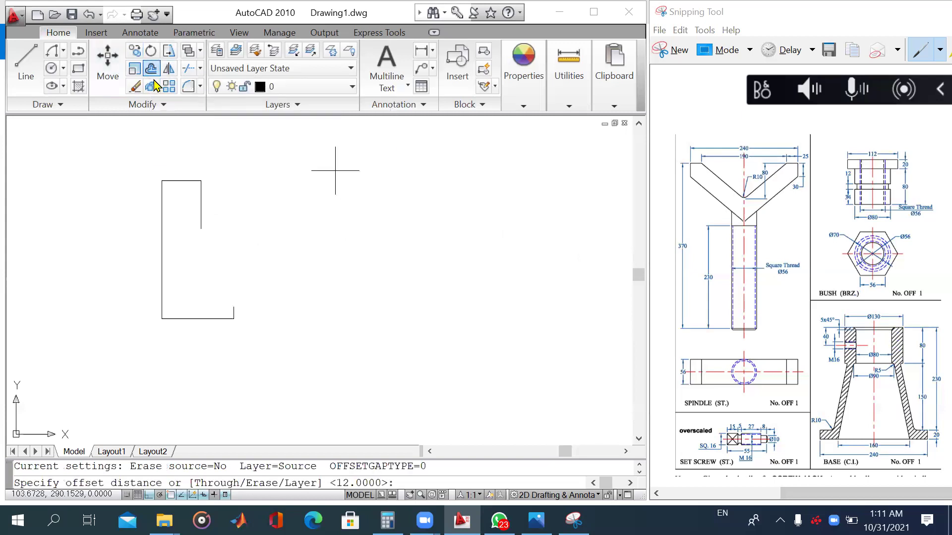
text(25)
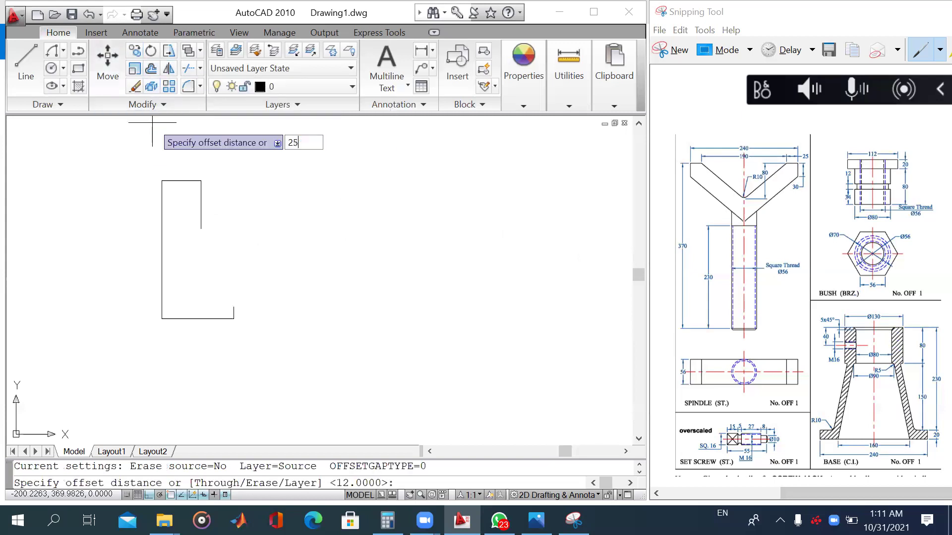
key(Return)
click(201, 203)
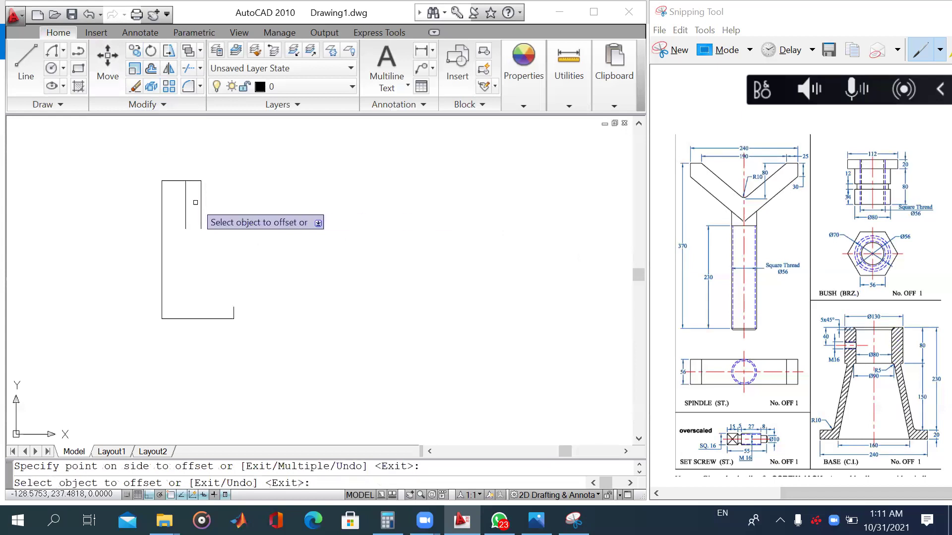
Step: Draw two 5-unit step lines at the foot of the offset line
click(31, 62)
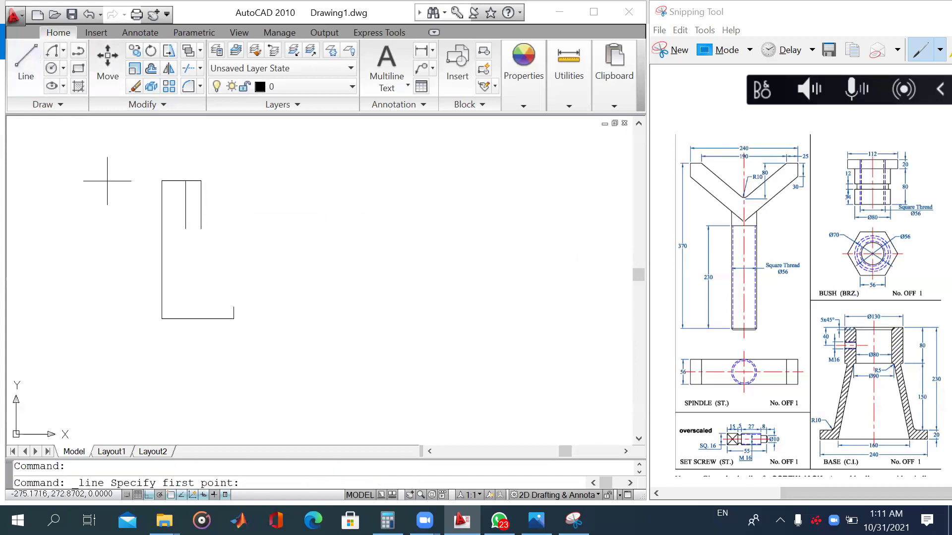
click(185, 228)
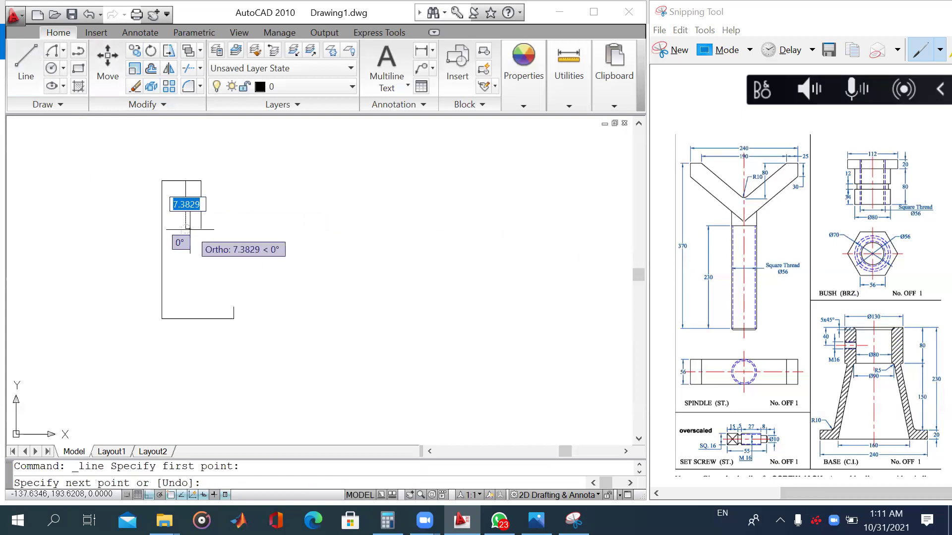
text(5)
key(Return)
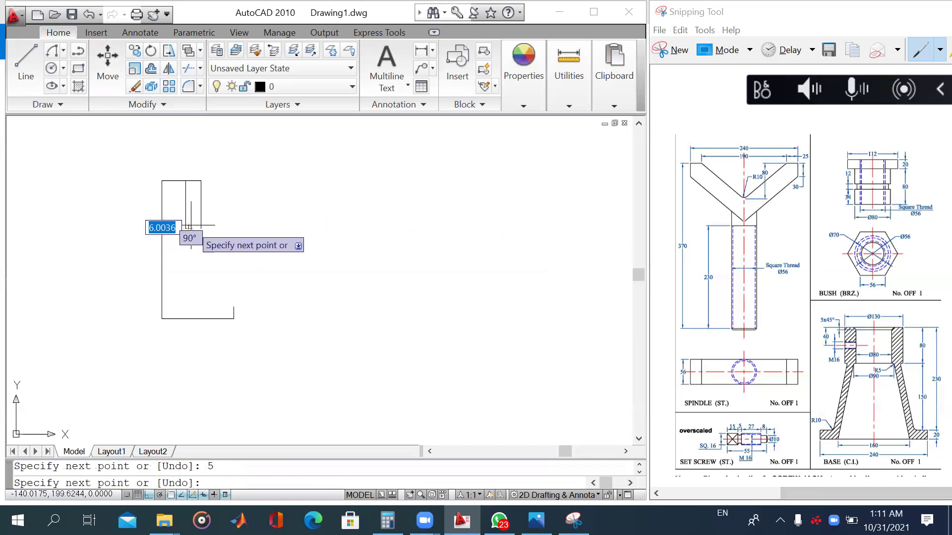
key(Return)
key(Return)
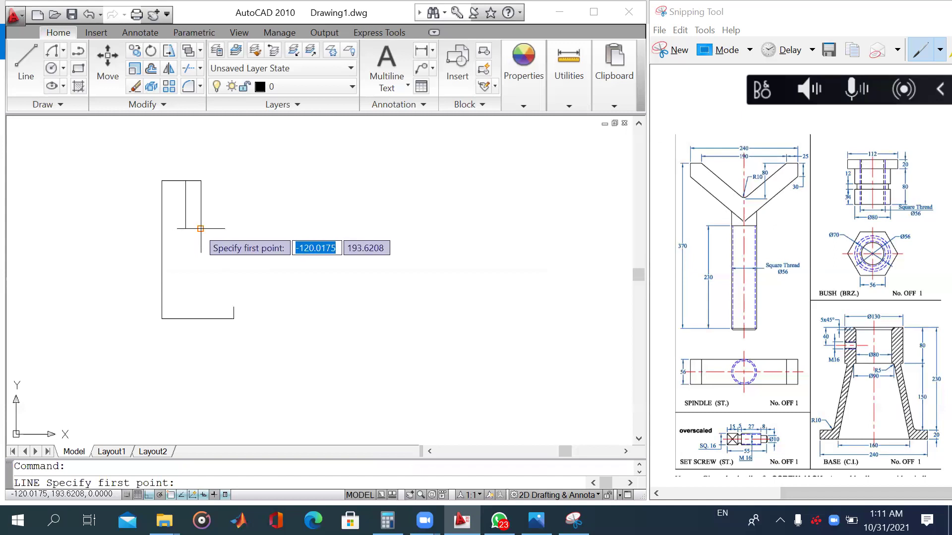
click(201, 229)
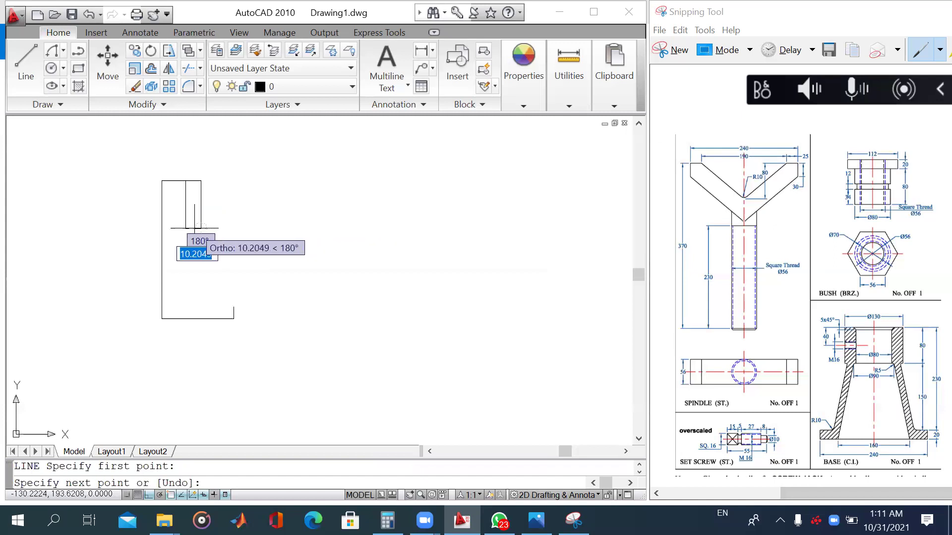
text(5)
key(Return)
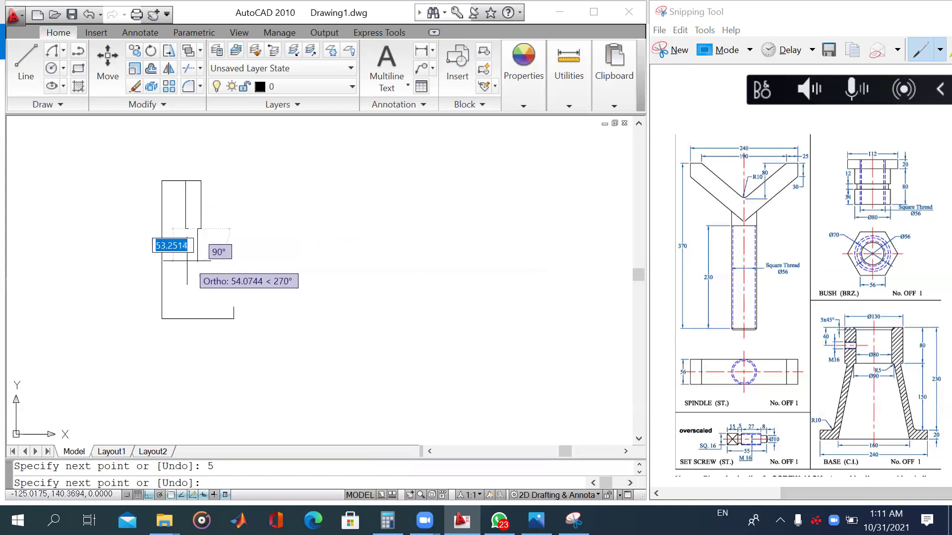
key(Escape)
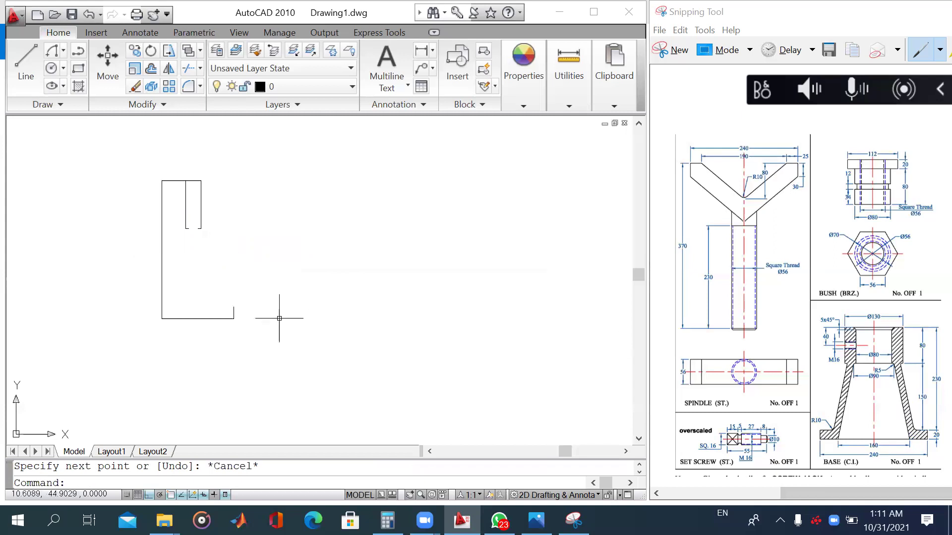
Step: Offset the short bottom-right line 40 units toward the inside
click(151, 72)
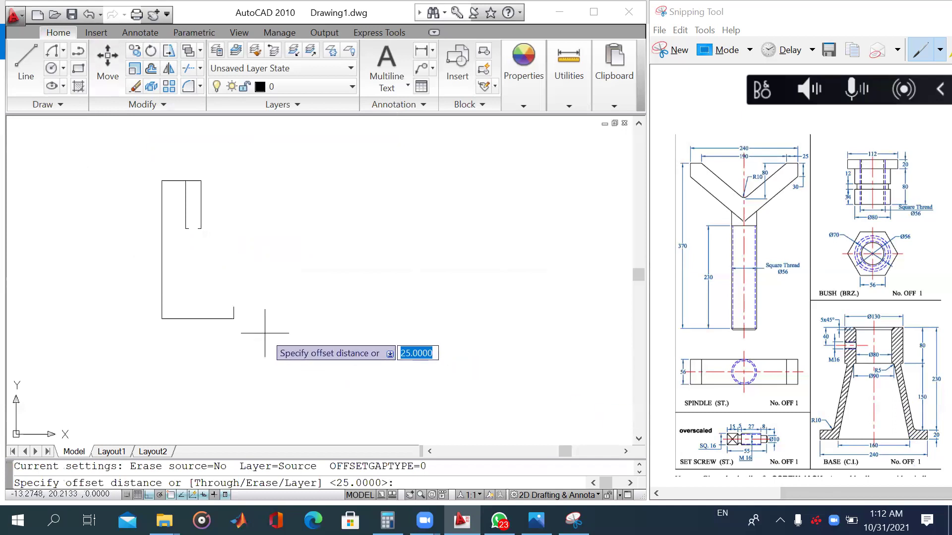
text(40)
key(Return)
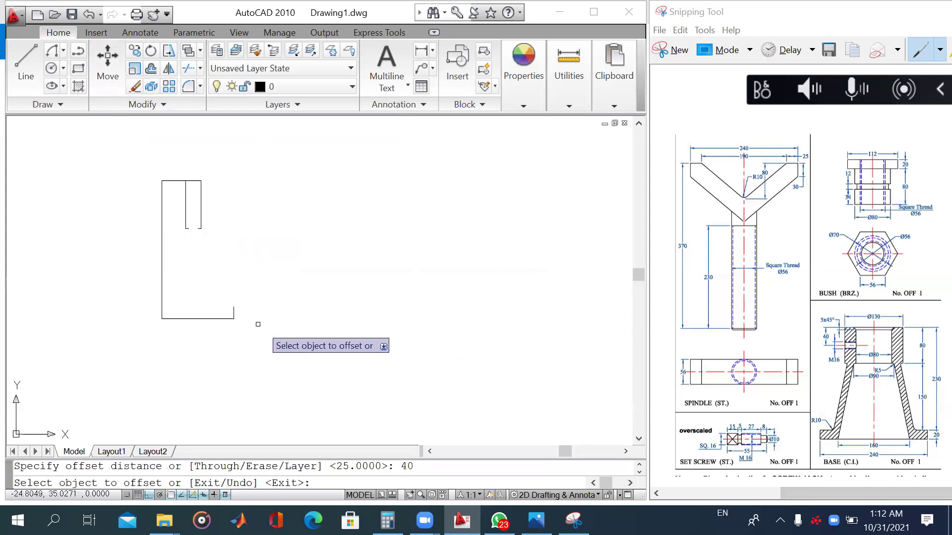
click(234, 307)
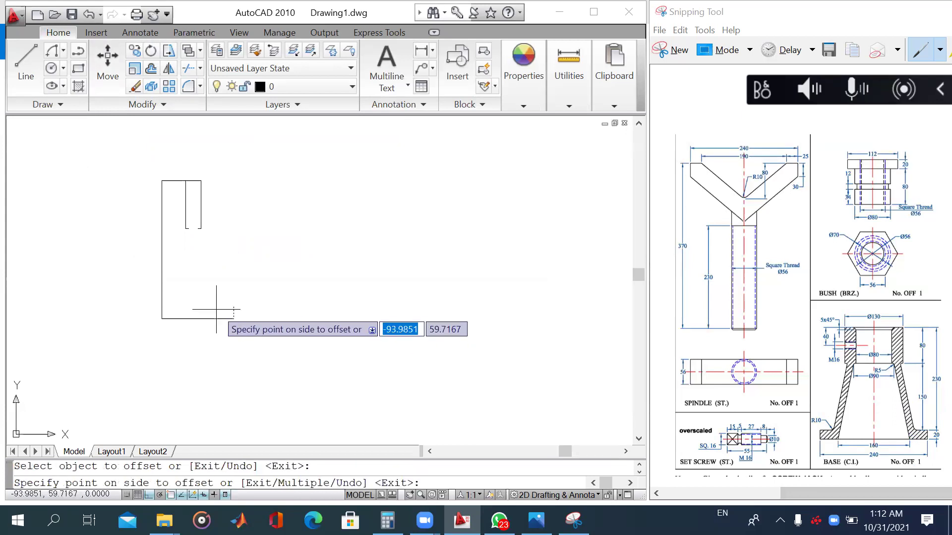
click(216, 309)
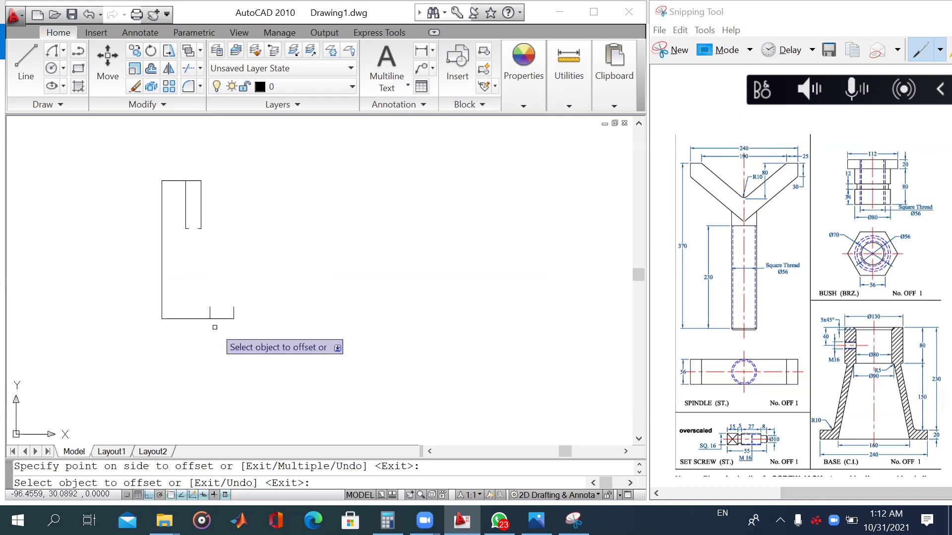
Step: Draw the slanted edge from the step's inner corner down to the new short line
click(26, 65)
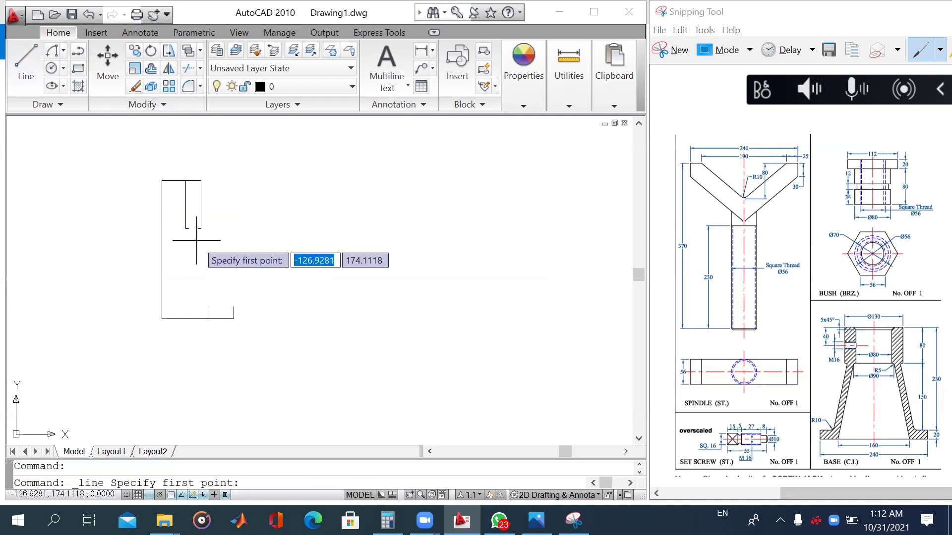
click(189, 230)
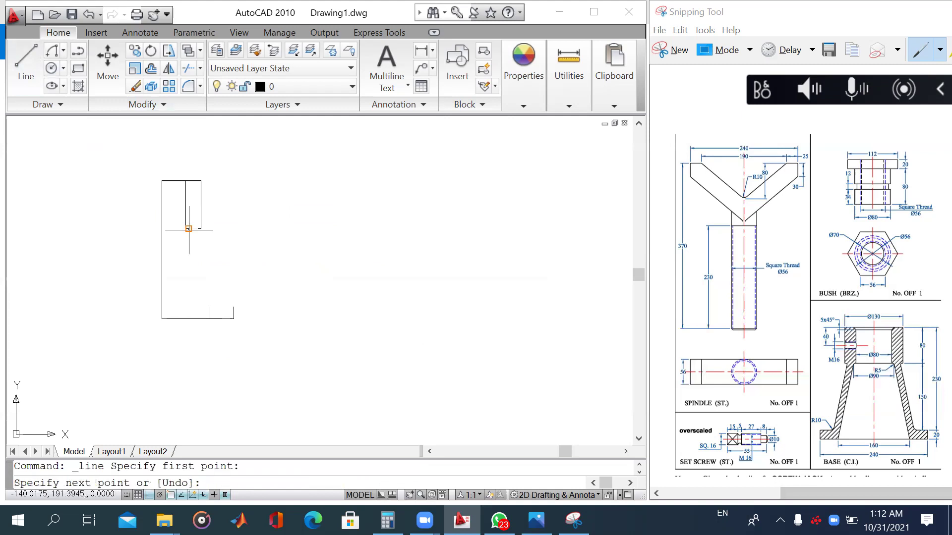
click(210, 319)
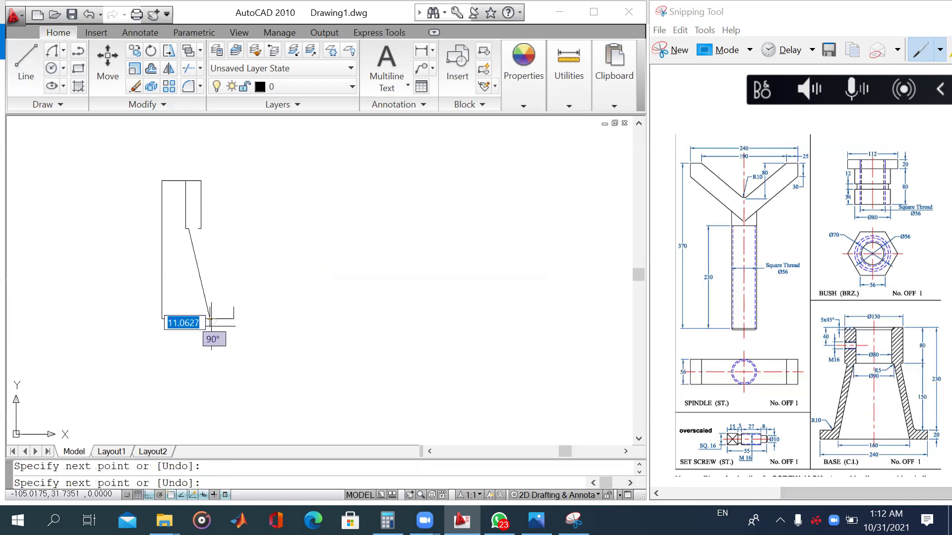
key(Escape)
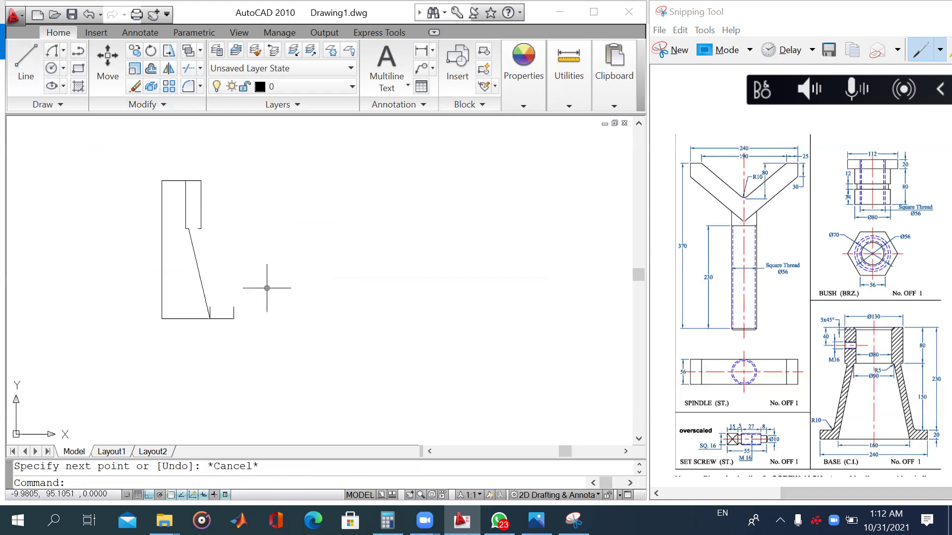
Step: Draw a short horizontal line from the slanted line's foot
click(33, 61)
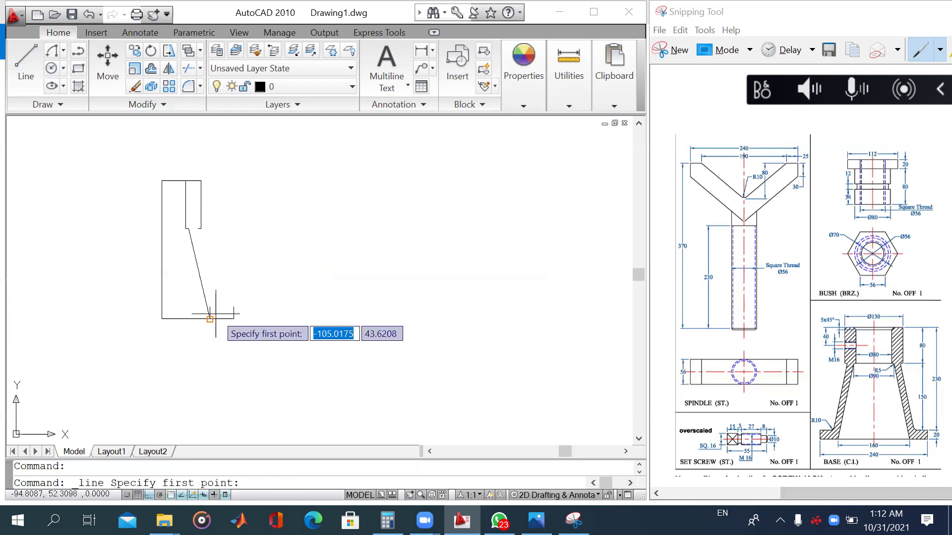
click(232, 306)
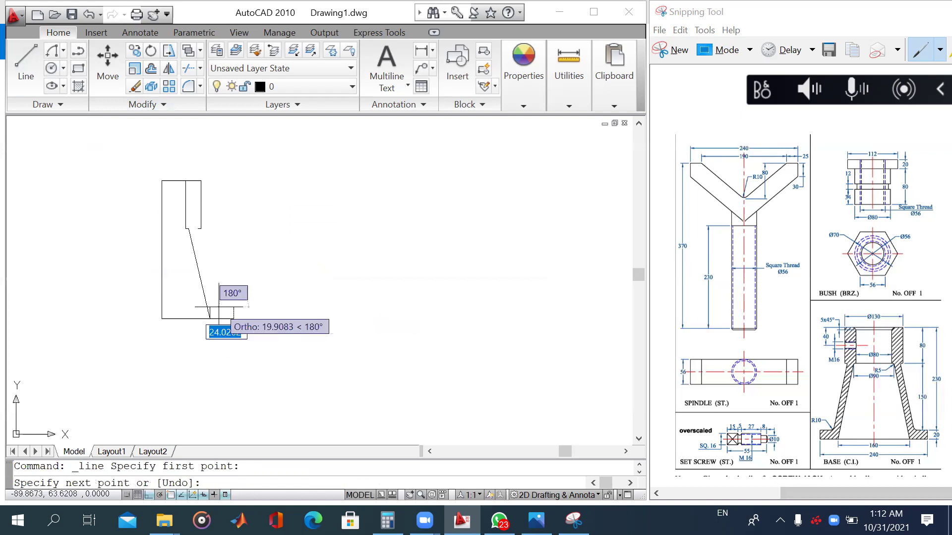
click(219, 307)
key(Escape)
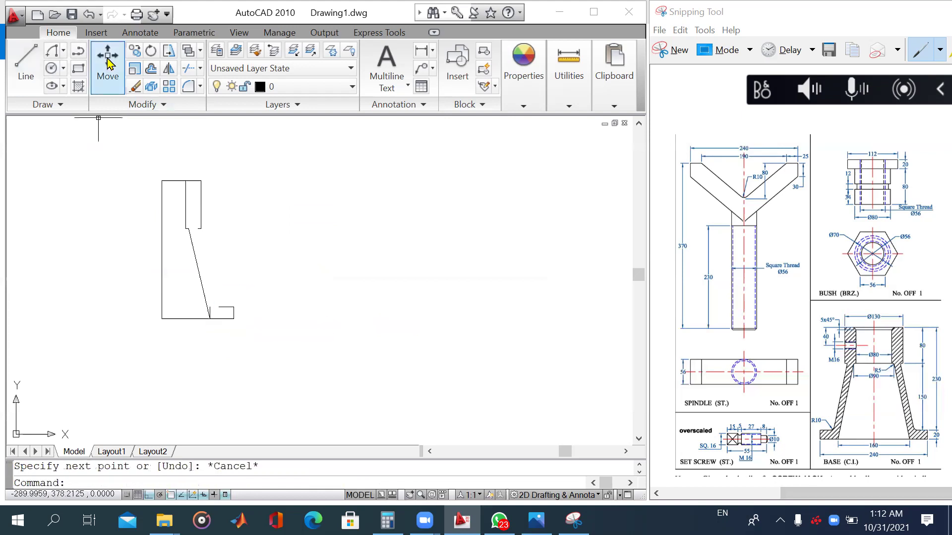
Step: Copy the slanted line a short distance to the right
click(107, 70)
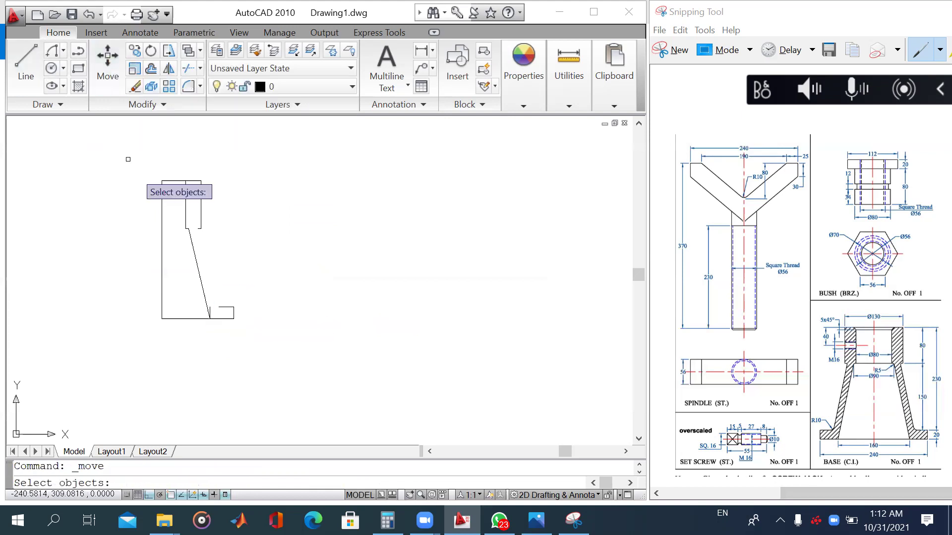
click(196, 250)
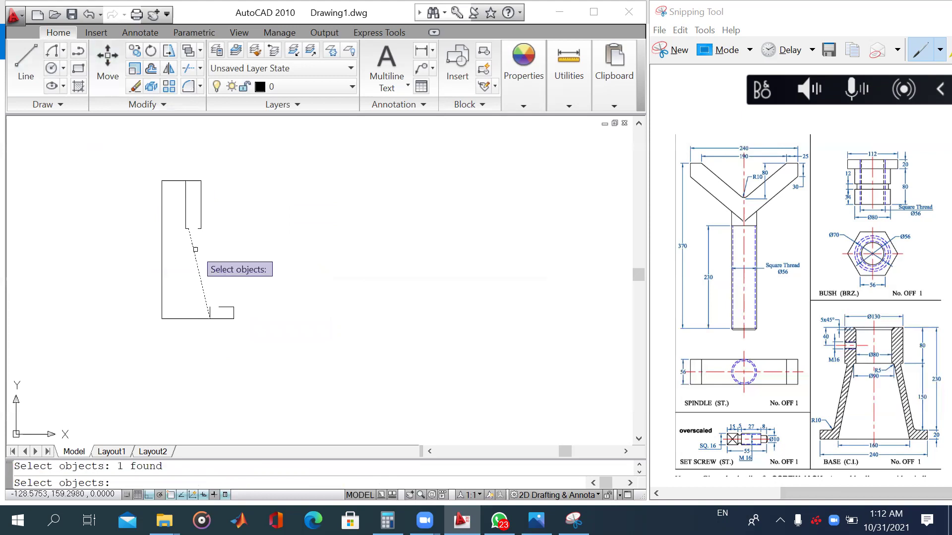
click(135, 55)
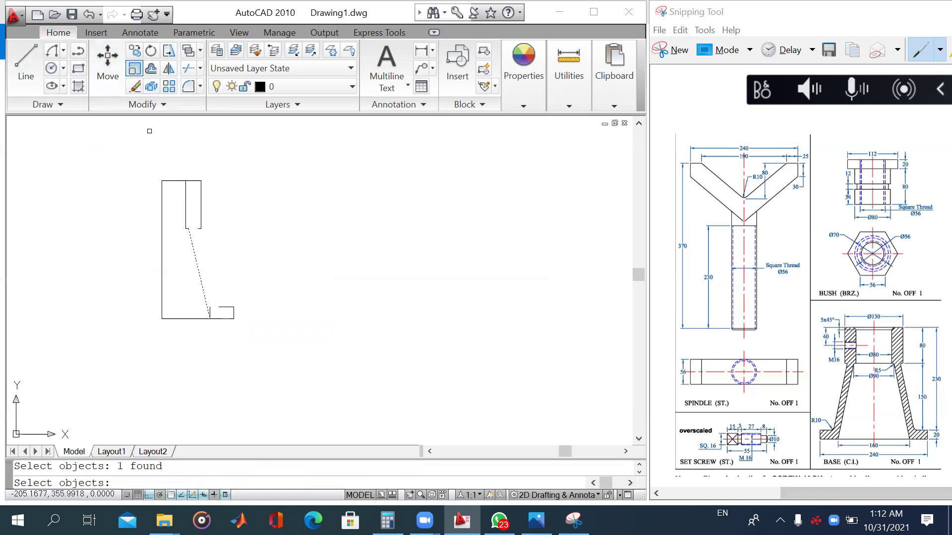
click(195, 251)
key(Return)
scroll(195, 239, up, 3)
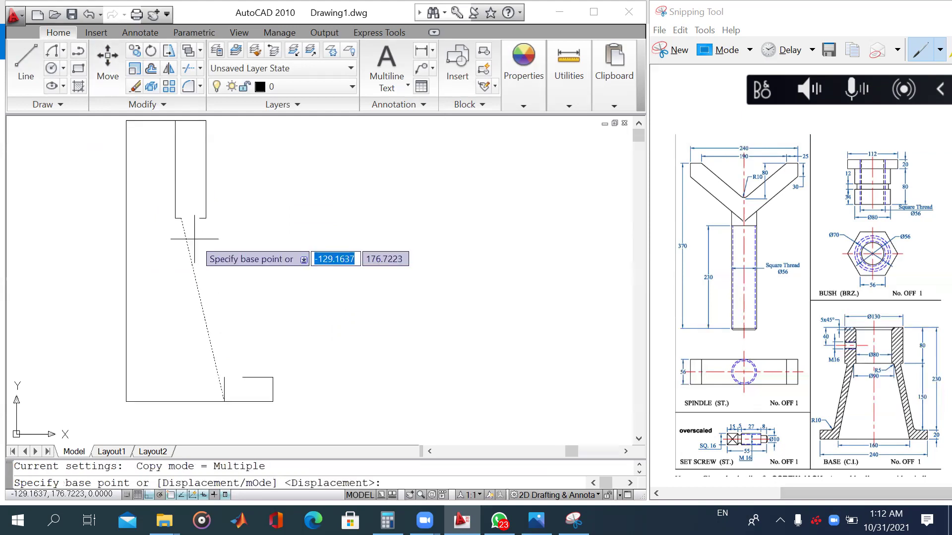
click(182, 222)
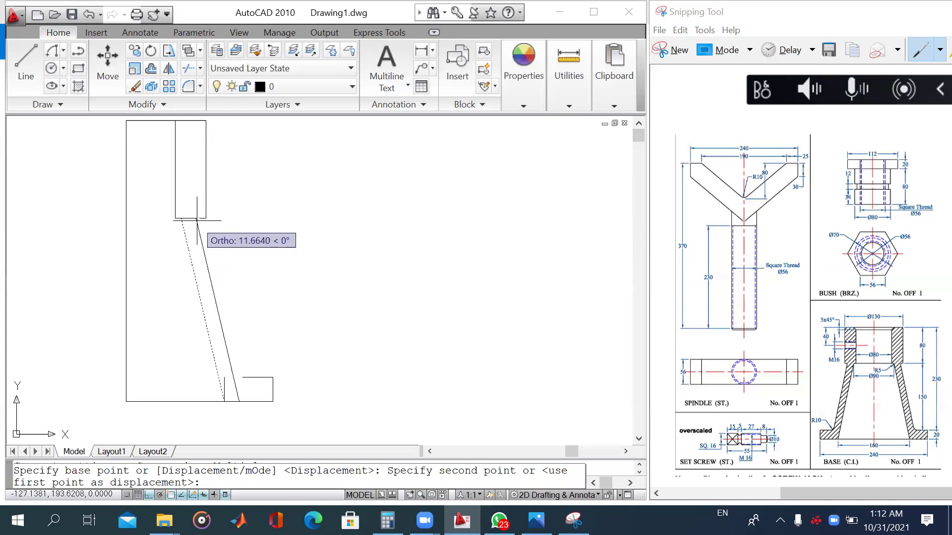
click(200, 218)
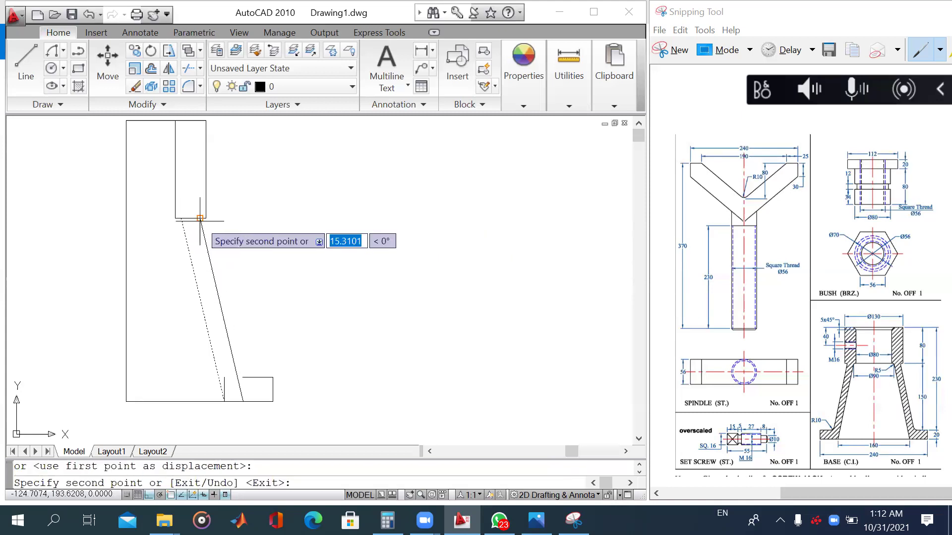
key(Escape)
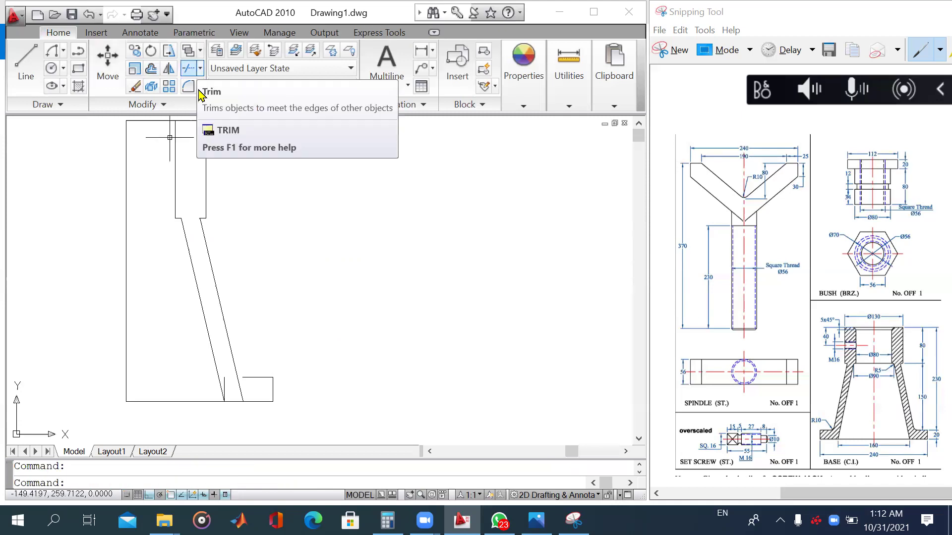
Step: Extend the step's top edge to meet the slanted line
click(196, 72)
click(200, 68)
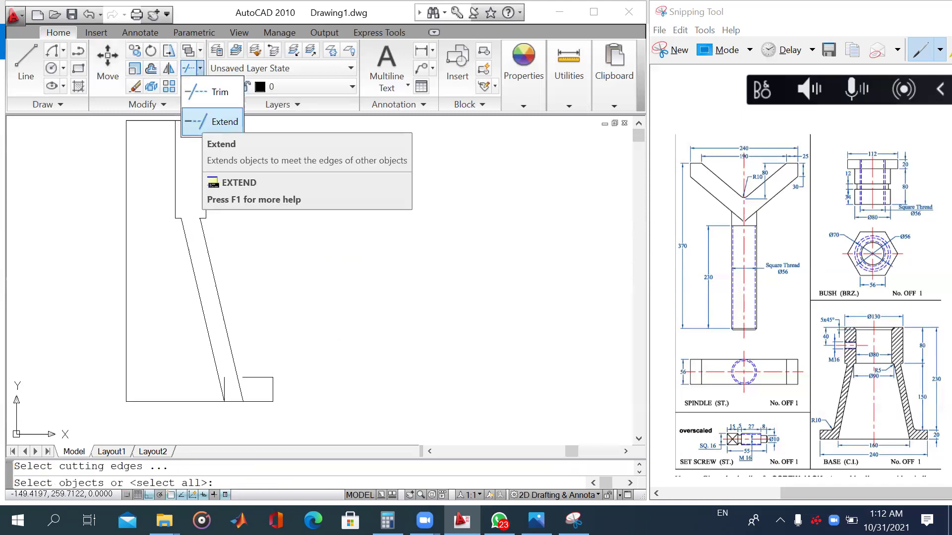
click(218, 122)
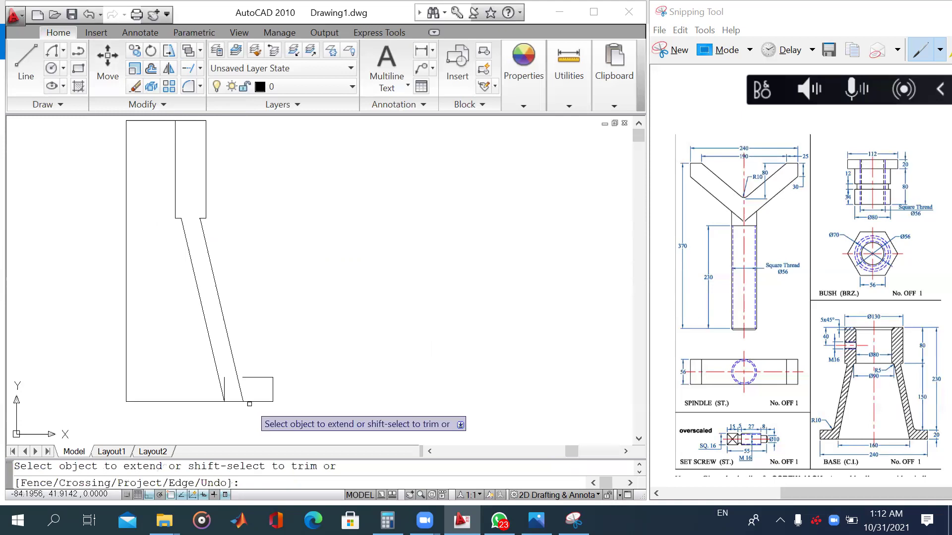
click(257, 377)
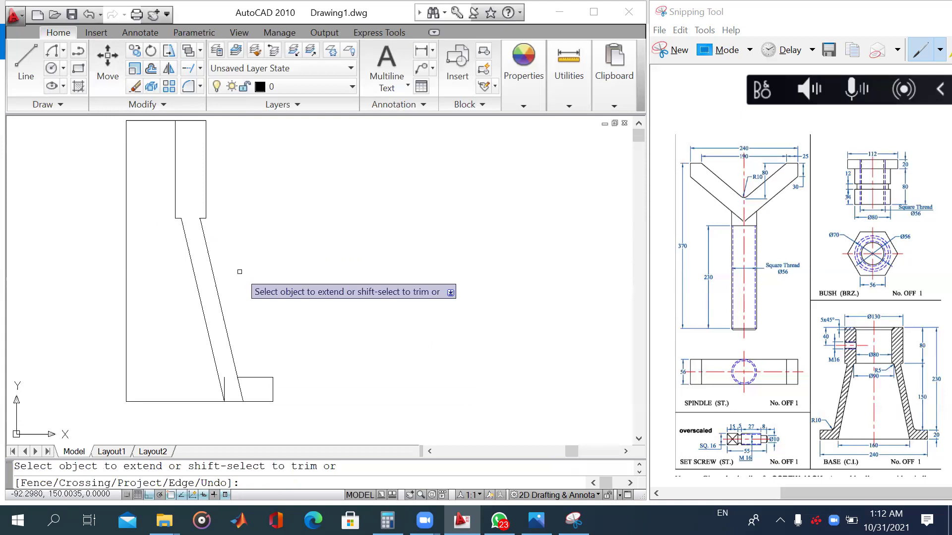
scroll(239, 271, down, 1)
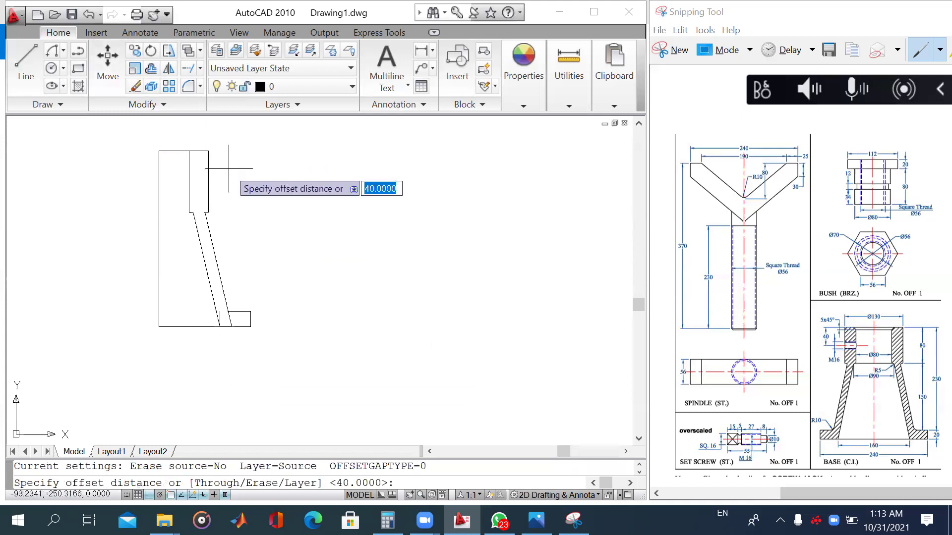
Step: Offset the top edge 5 units downward across the full width
text(5)
key(Return)
click(176, 151)
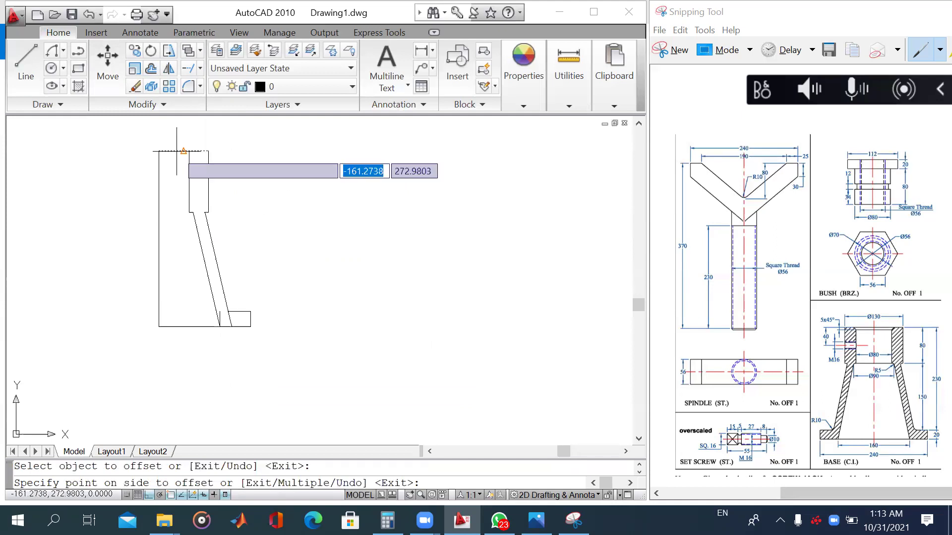
click(207, 180)
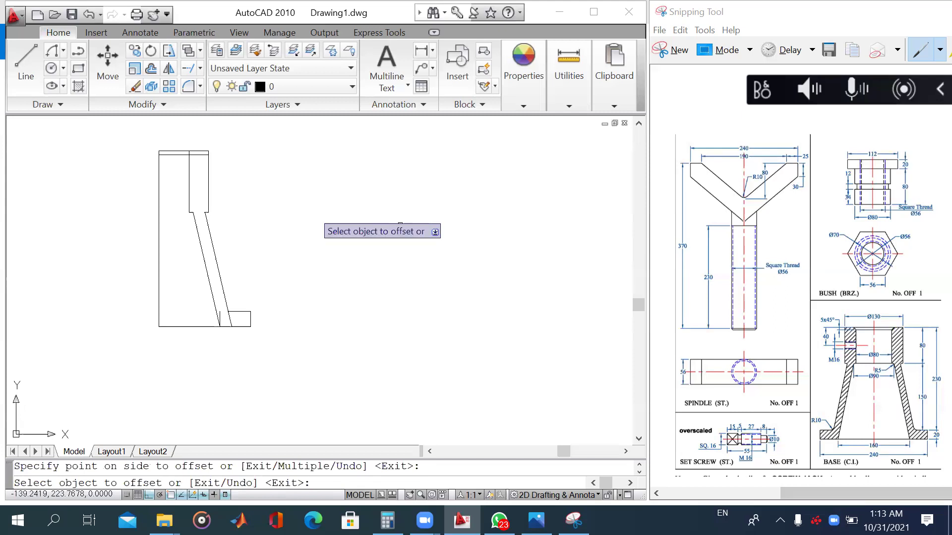
scroll(189, 155, up, 3)
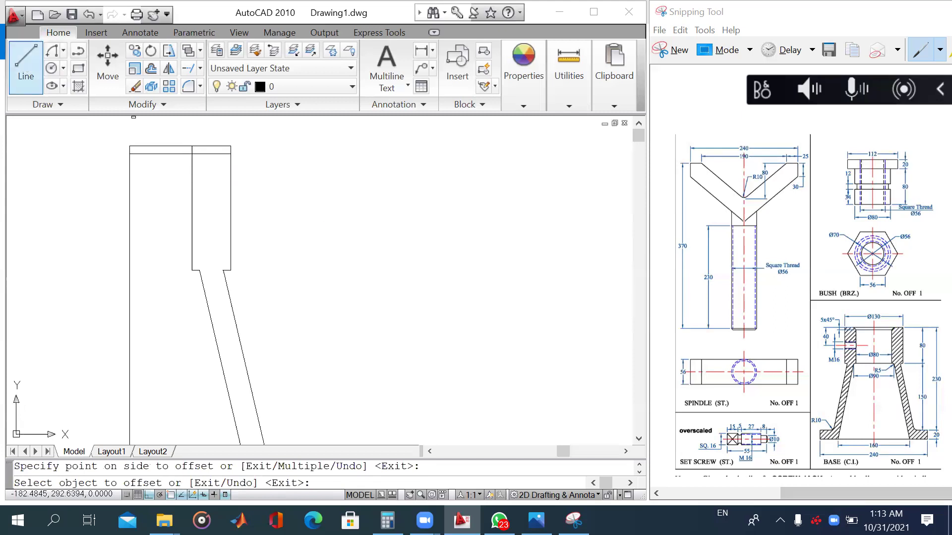
Step: Draw a 5-unit vertical stub from the top edge
click(26, 67)
click(192, 154)
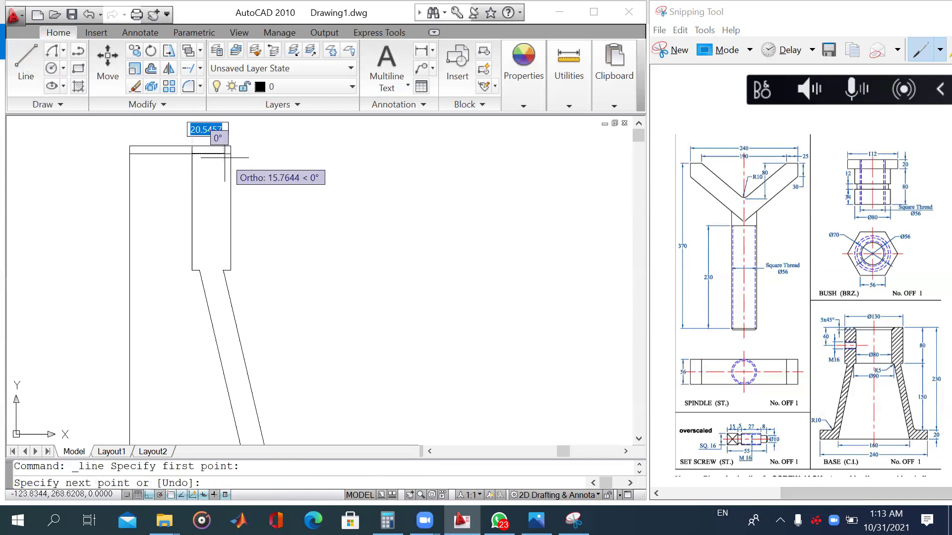
text(5)
key(Return)
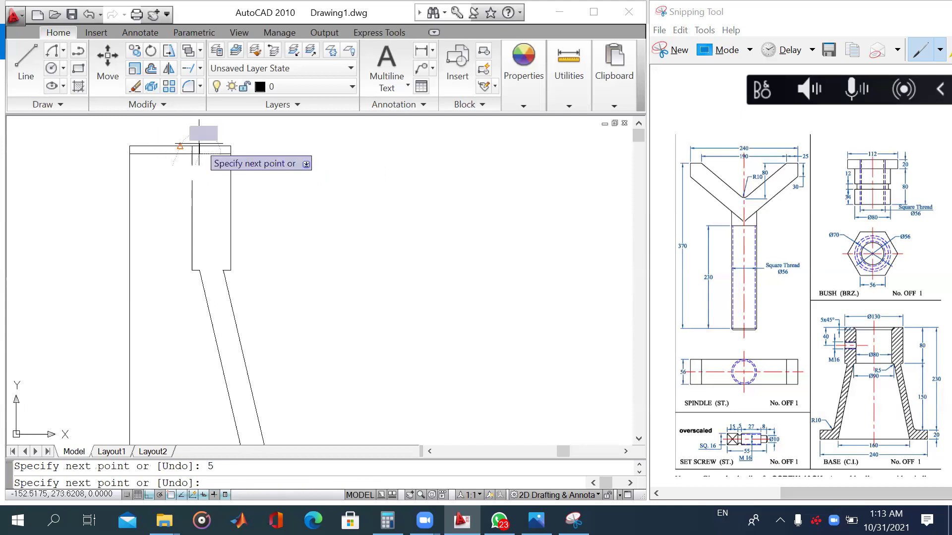
key(Return)
key(Return)
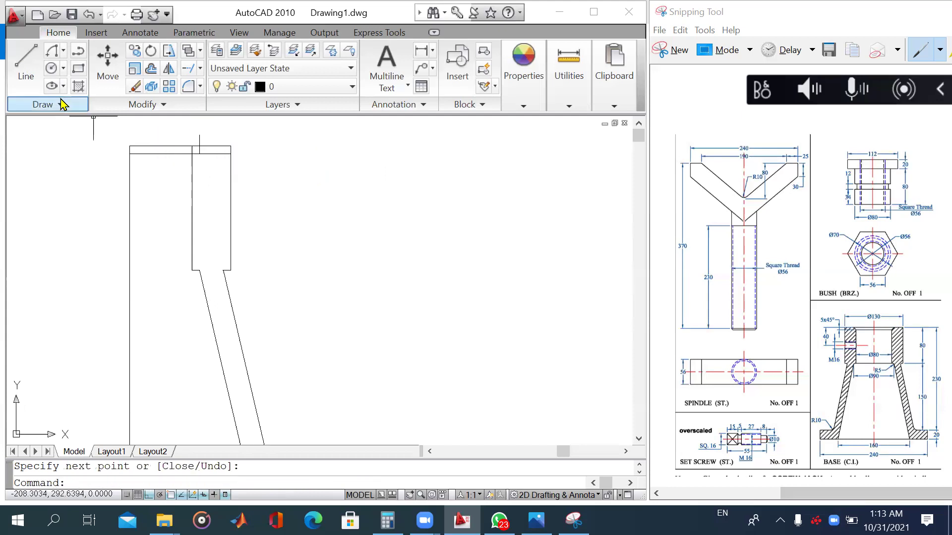
Step: Draw a diagonal chamfer line from the narrow rectangle's top corner
click(25, 69)
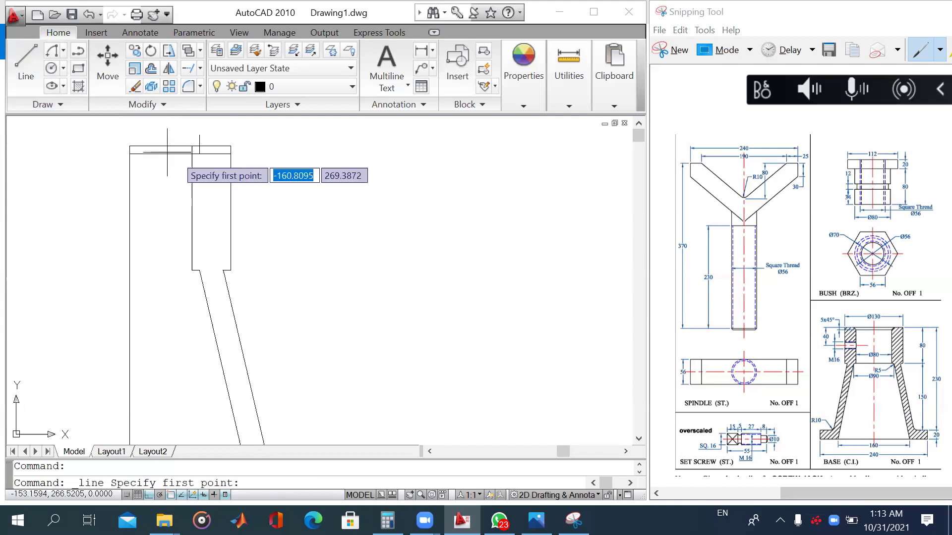
click(192, 154)
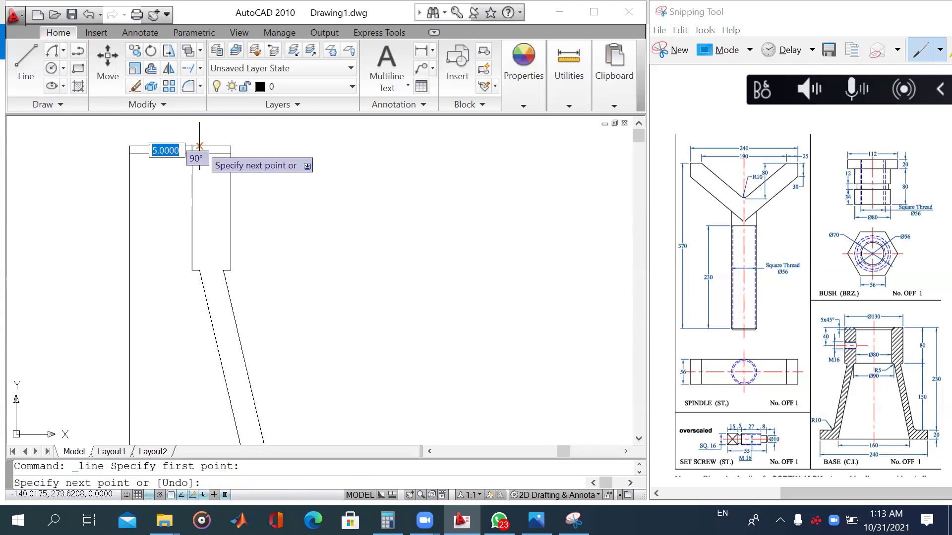
click(199, 146)
key(Escape)
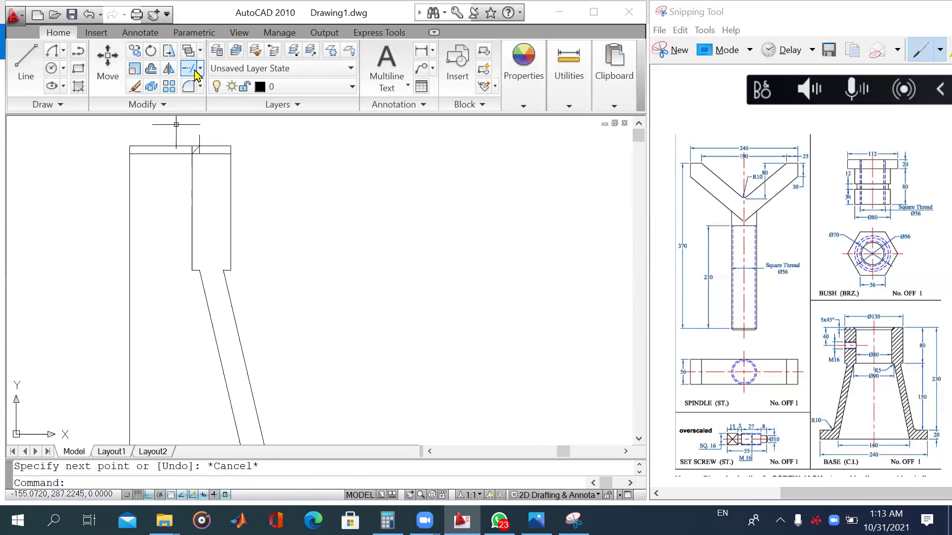
click(200, 71)
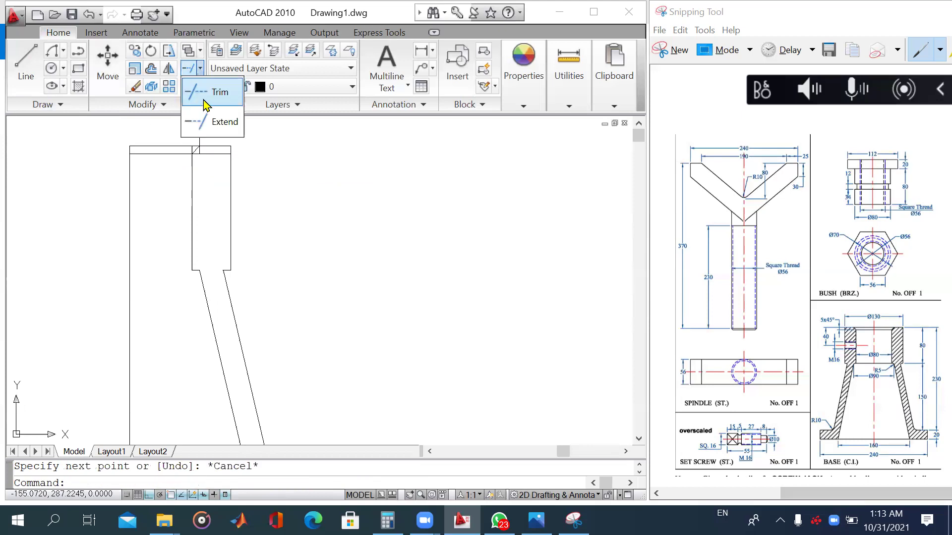
Step: Trim the slanted line's overhang at the bottom step
click(207, 104)
middle_drag(251, 171, 302, 91)
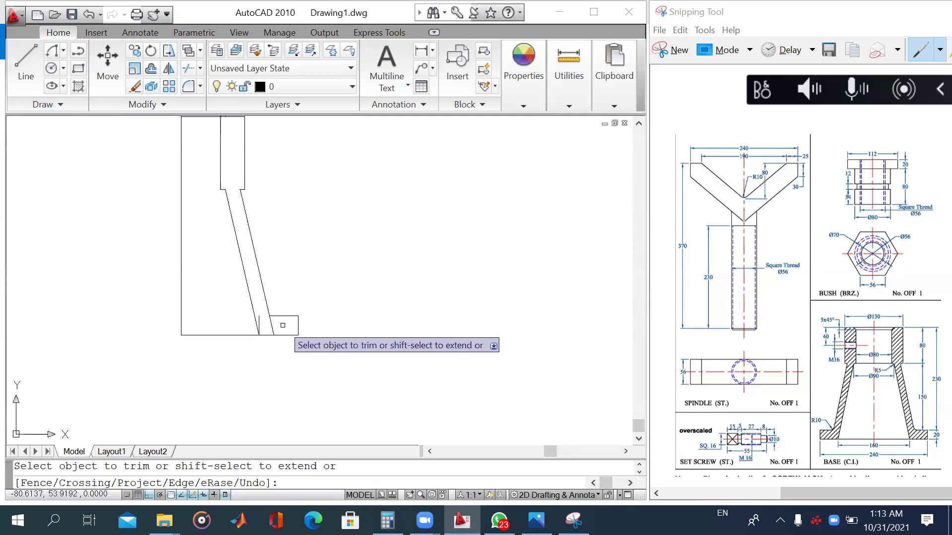
key(Escape)
click(188, 68)
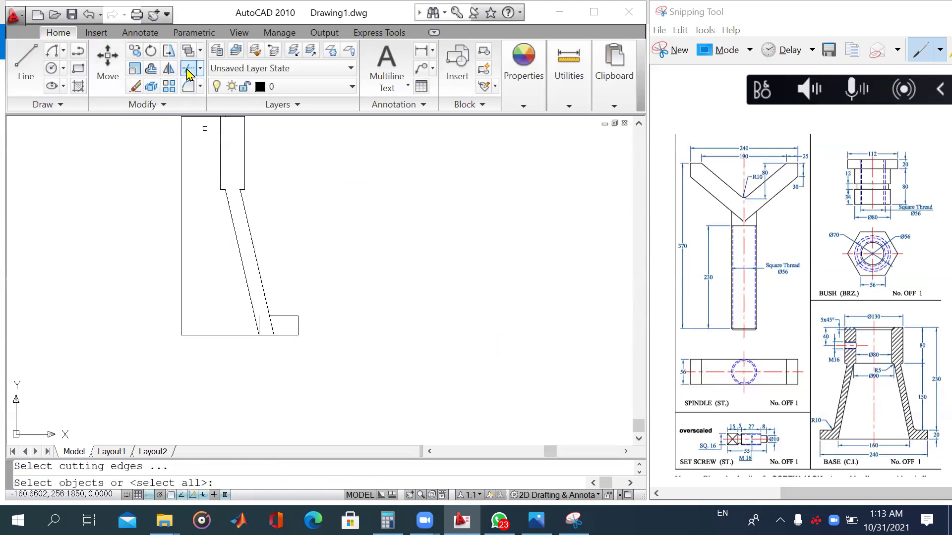
key(Return)
scroll(284, 326, up, 3)
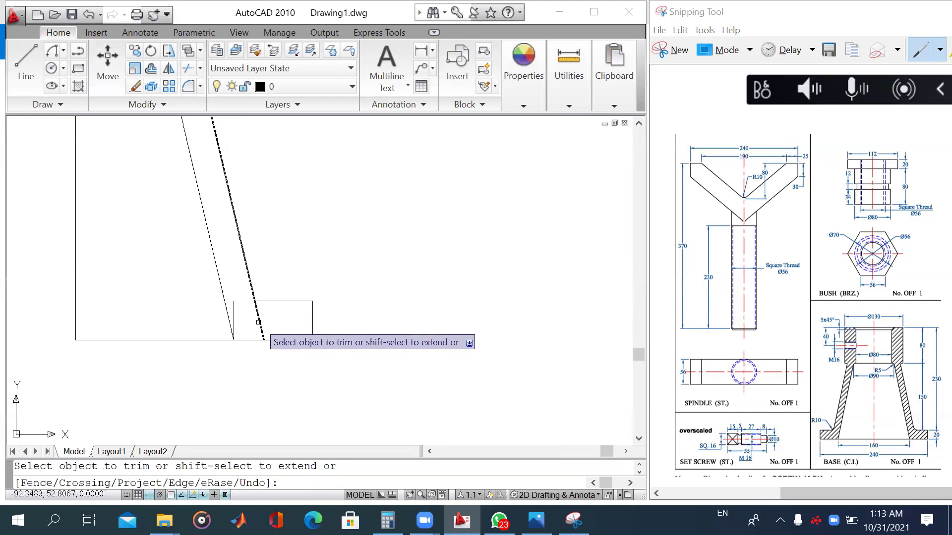
click(258, 322)
scroll(256, 322, down, 2)
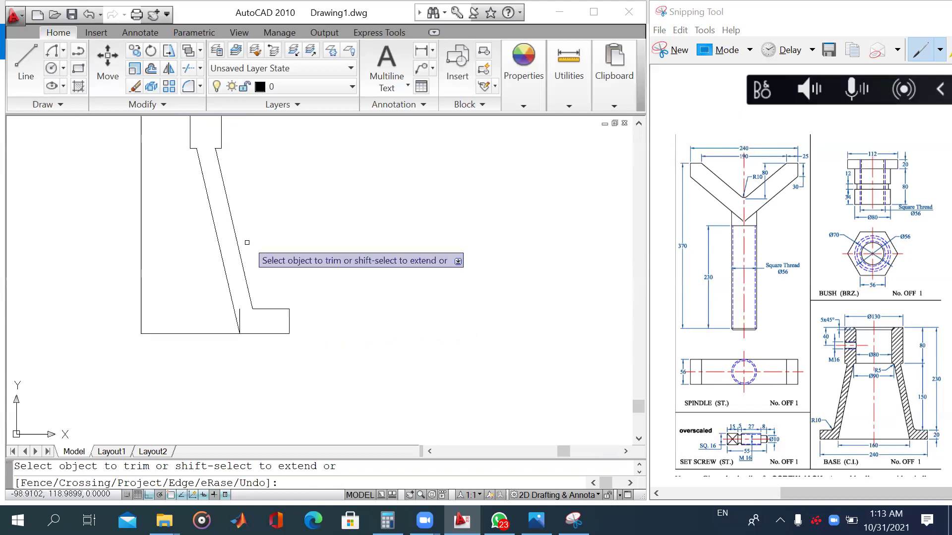
Step: Trim the short stub and the vertical line between the top edges
middle_drag(200, 173, 242, 286)
scroll(241, 286, up, 5)
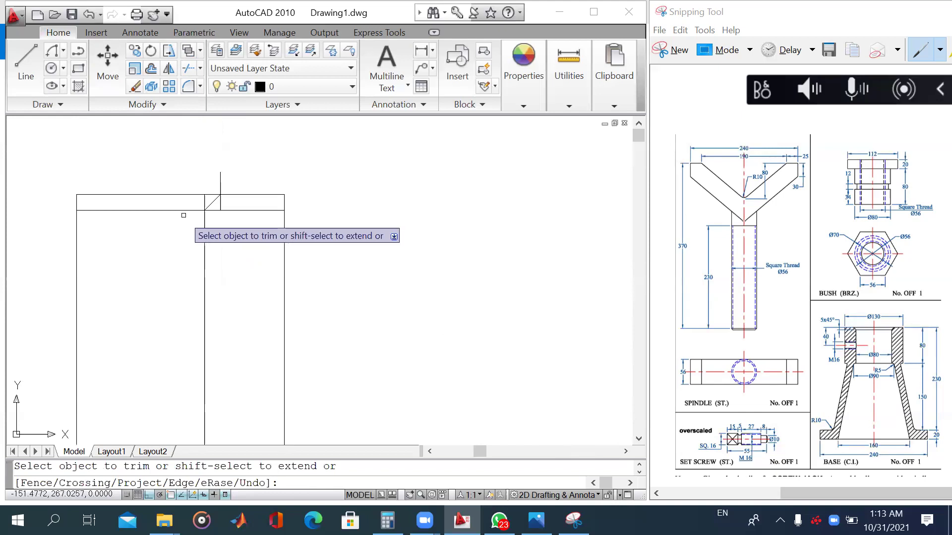
scroll(193, 208, up, 1)
click(210, 196)
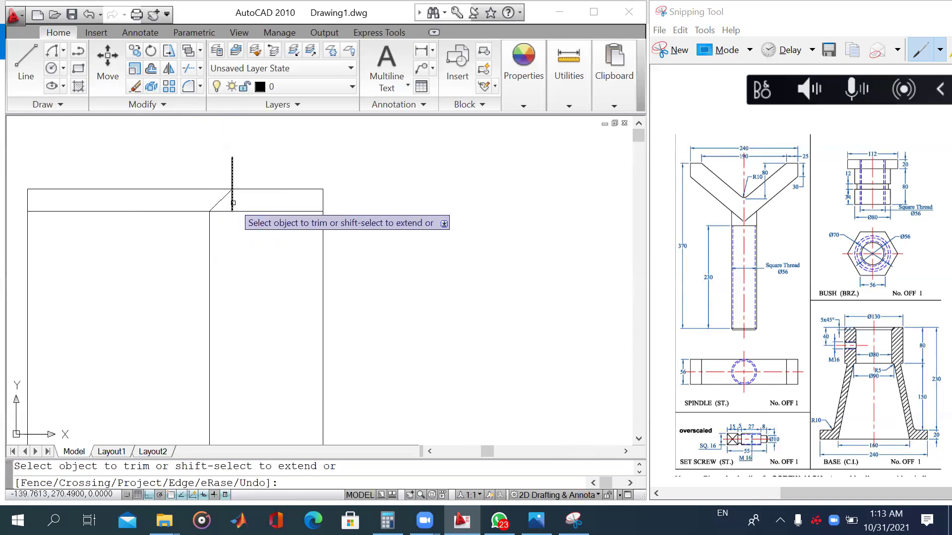
click(232, 203)
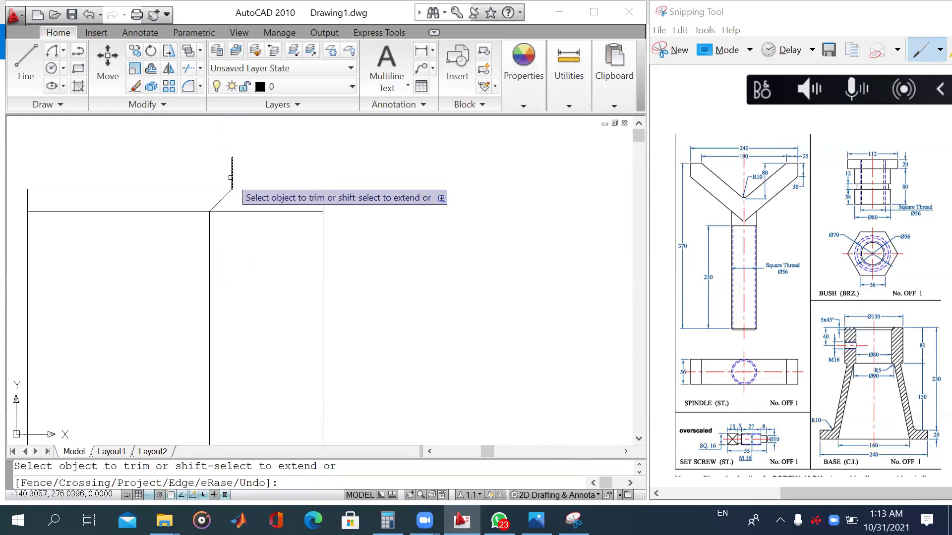
key(Escape)
Step: Delete the leftover vertical stub at the top
click(231, 175)
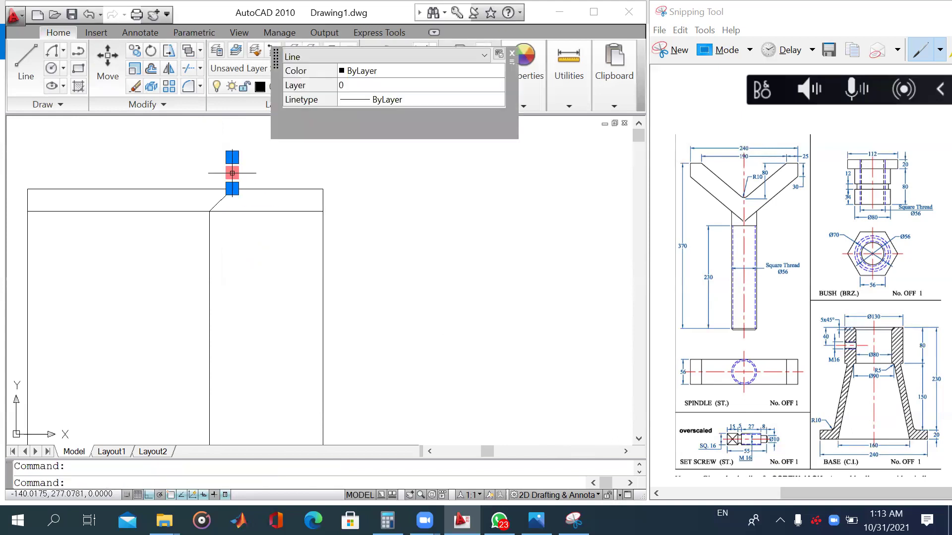
key(Delete)
scroll(243, 178, down, 5)
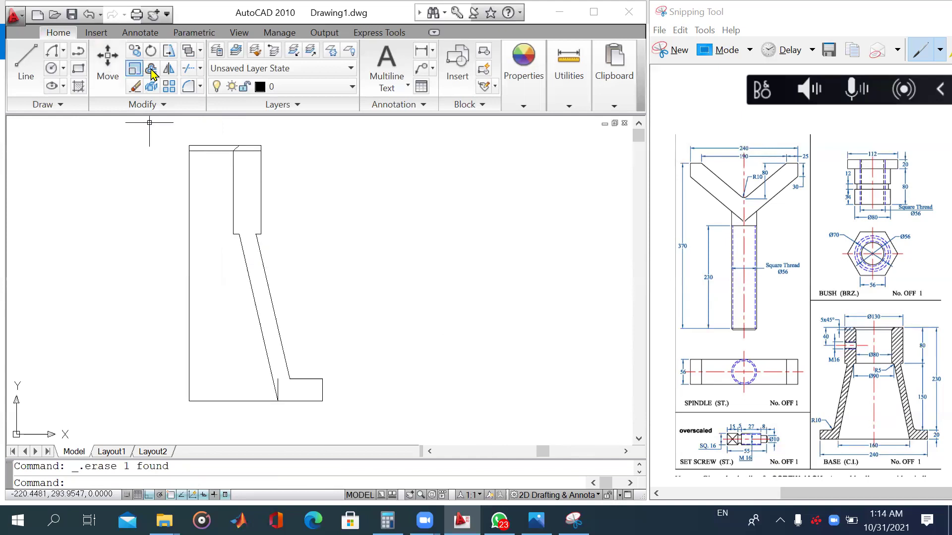
click(188, 72)
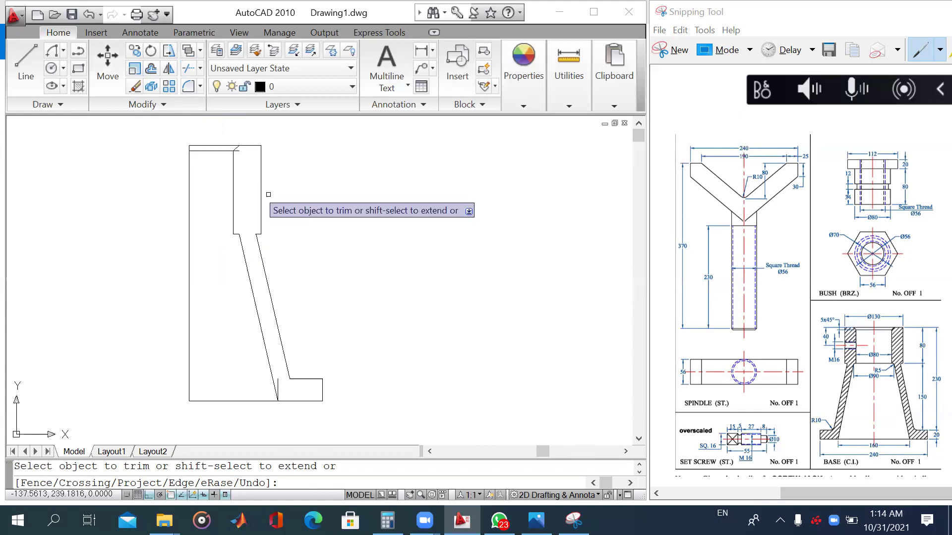
scroll(259, 289, up, 4)
scroll(259, 289, up, 3)
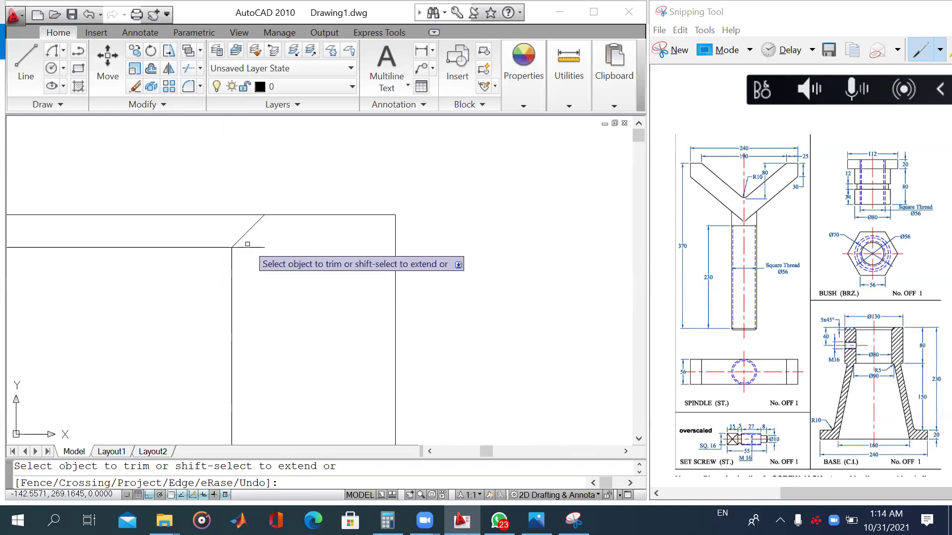
Step: Erase the short leftover line at the chamfered corner
key(Escape)
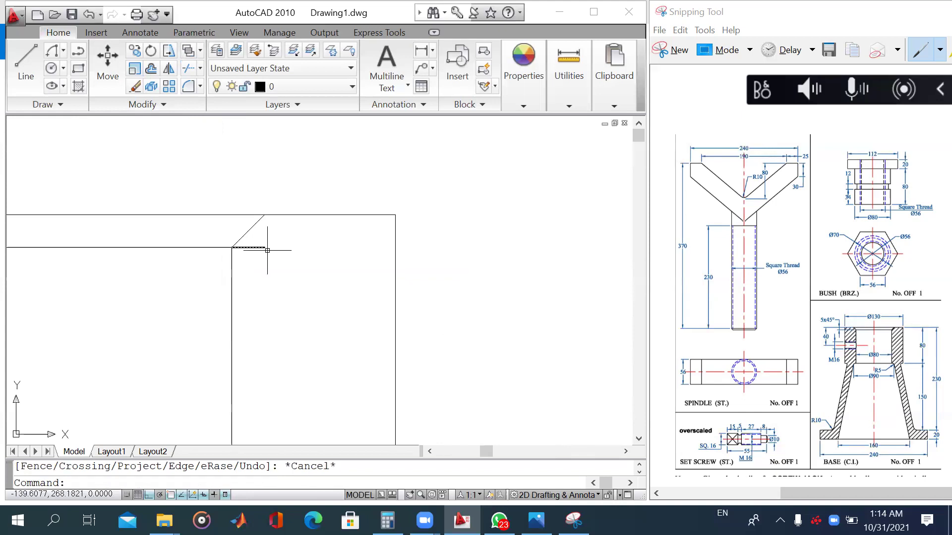
drag(267, 251, 255, 240)
key(Delete)
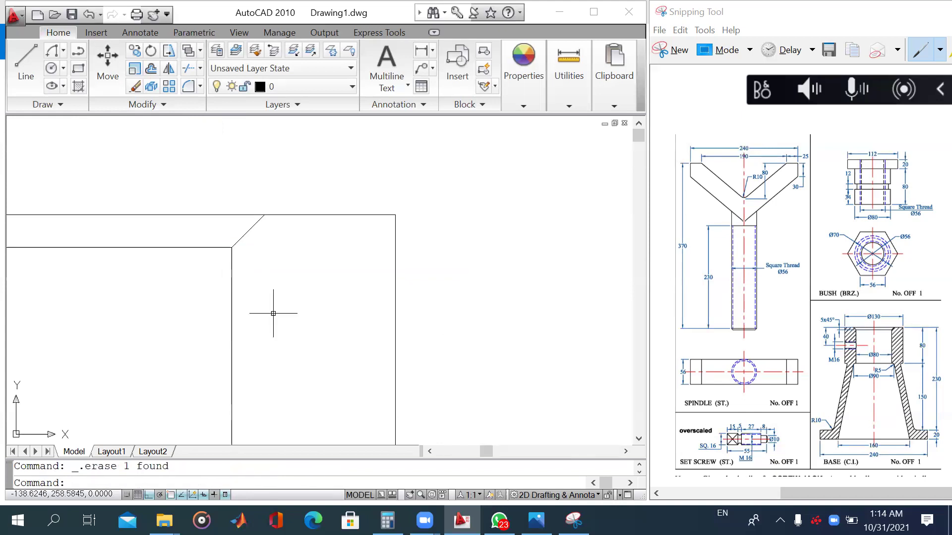
scroll(272, 314, down, 5)
scroll(297, 297, down, 2)
middle_drag(298, 298, 306, 190)
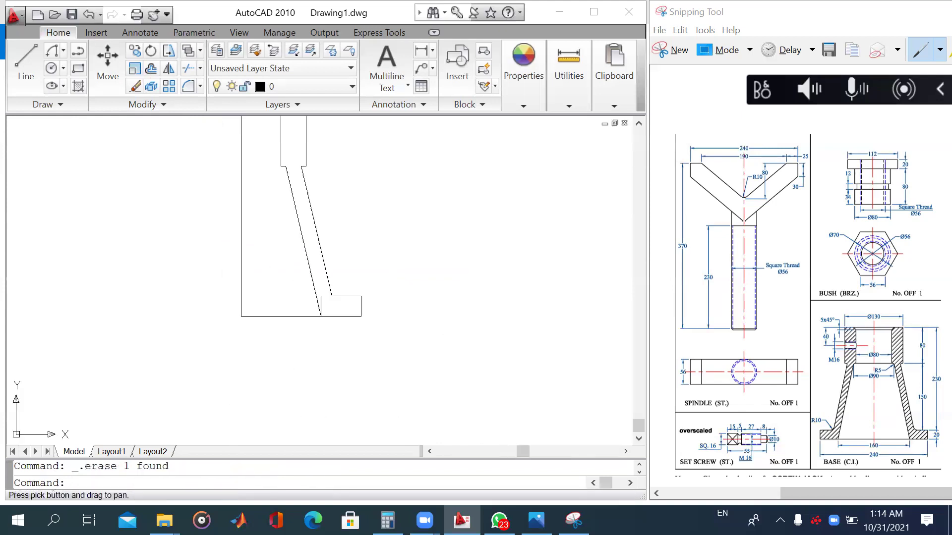
scroll(321, 302, up, 2)
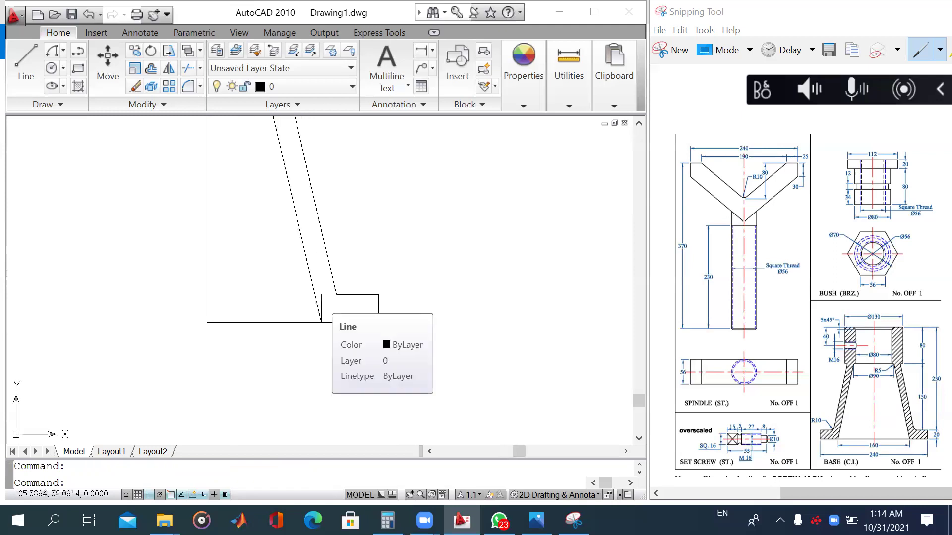
Step: Erase the small vertical line at the foot and view the screw jack reference image
click(321, 305)
key(Delete)
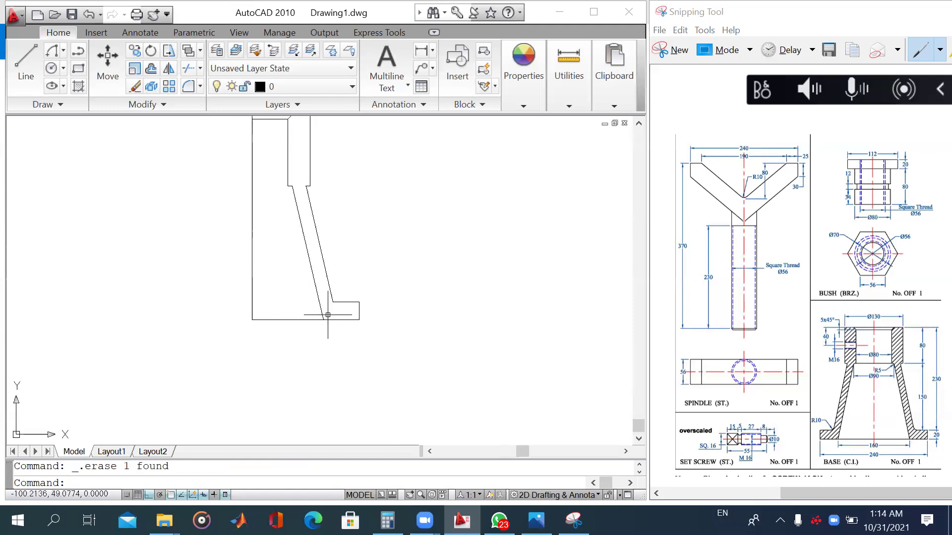
scroll(340, 348, up, 2)
scroll(340, 347, down, 3)
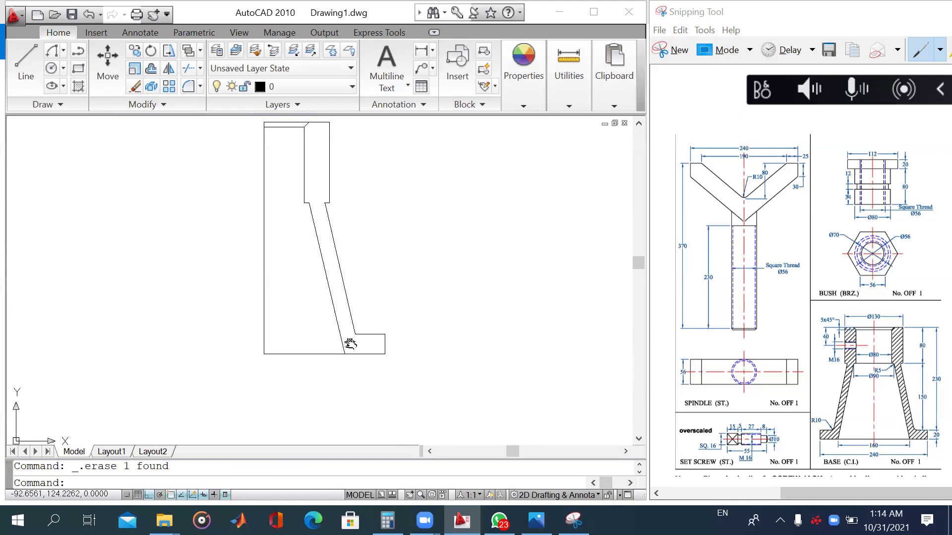
middle_drag(307, 211, 303, 290)
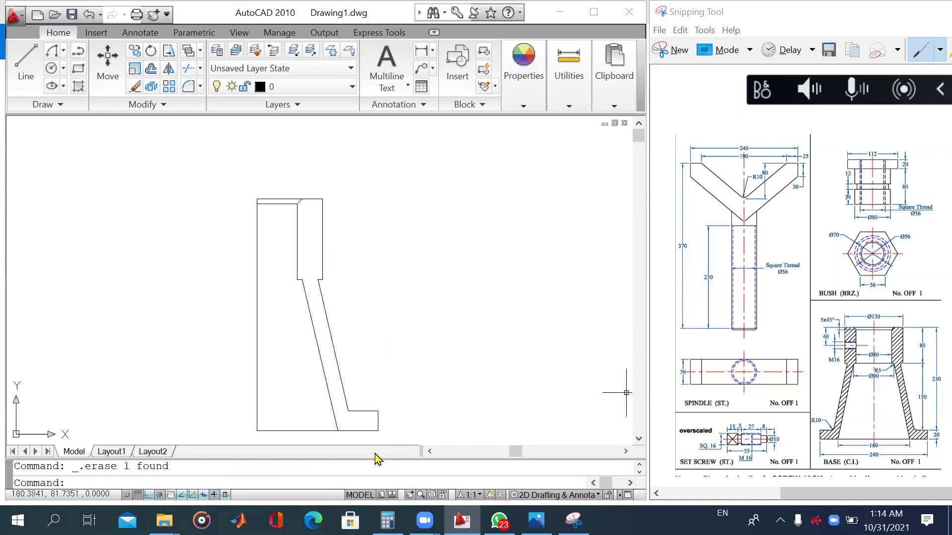
key(alt+Tab)
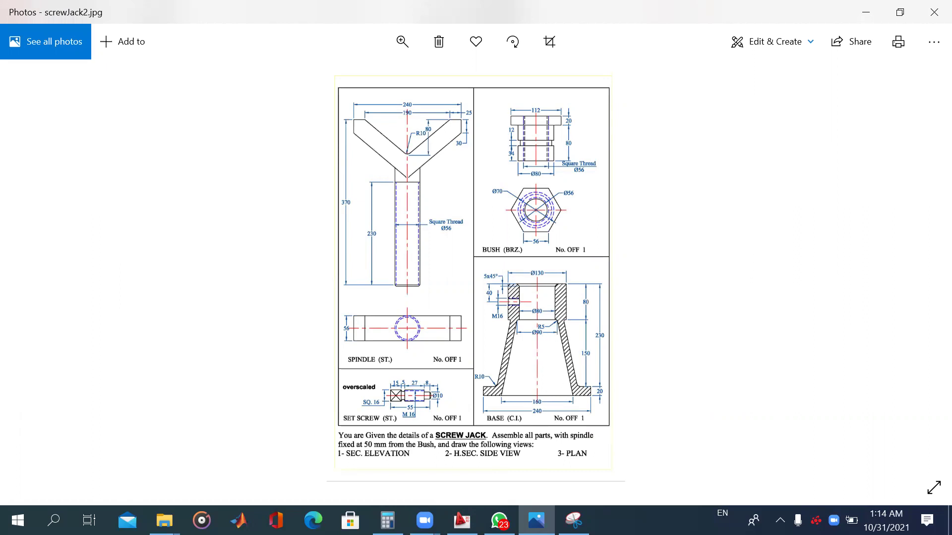
Step: Switch from the screw jack reference image back to the AutoCAD drawing
key(alt+Tab)
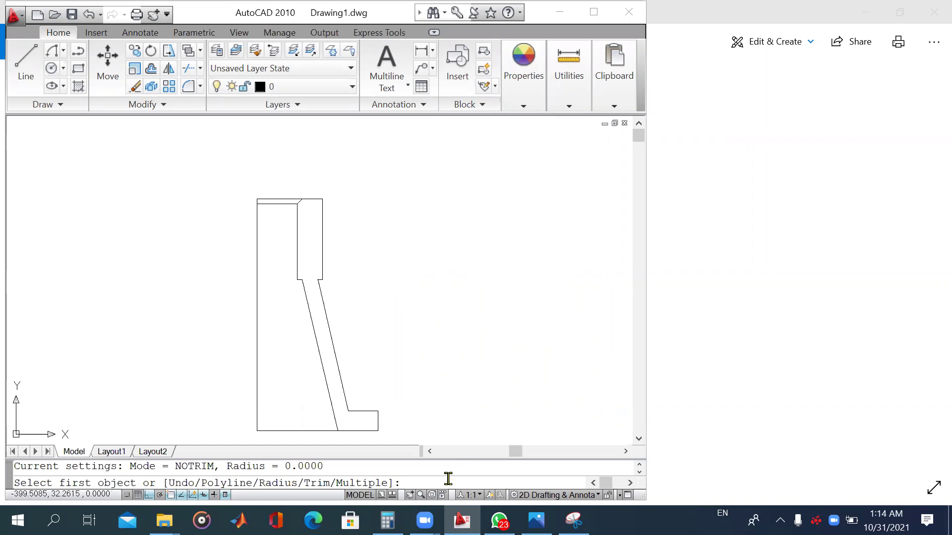
Step: Set Fillet to Trim mode, radius 5, with Multiple enabled
text(t)
key(Return)
key(Return)
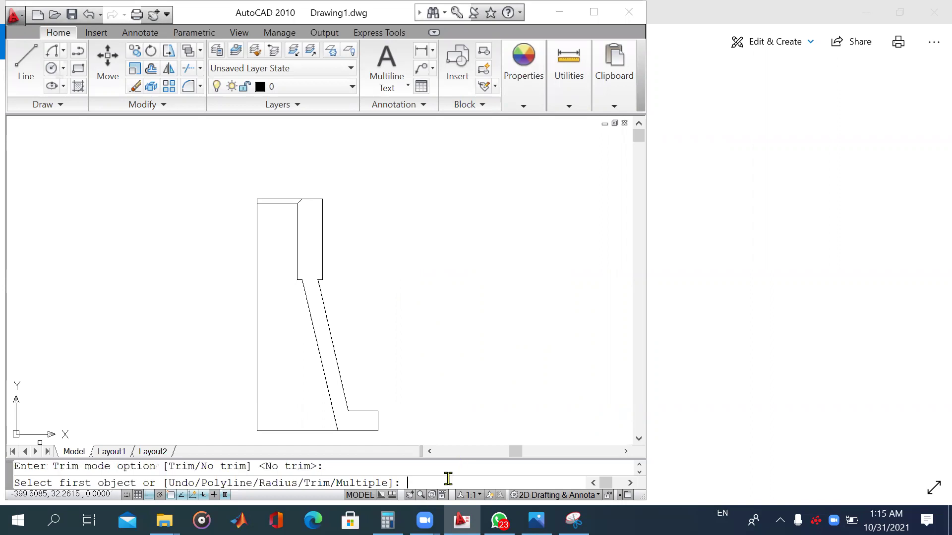
text(r)
key(Return)
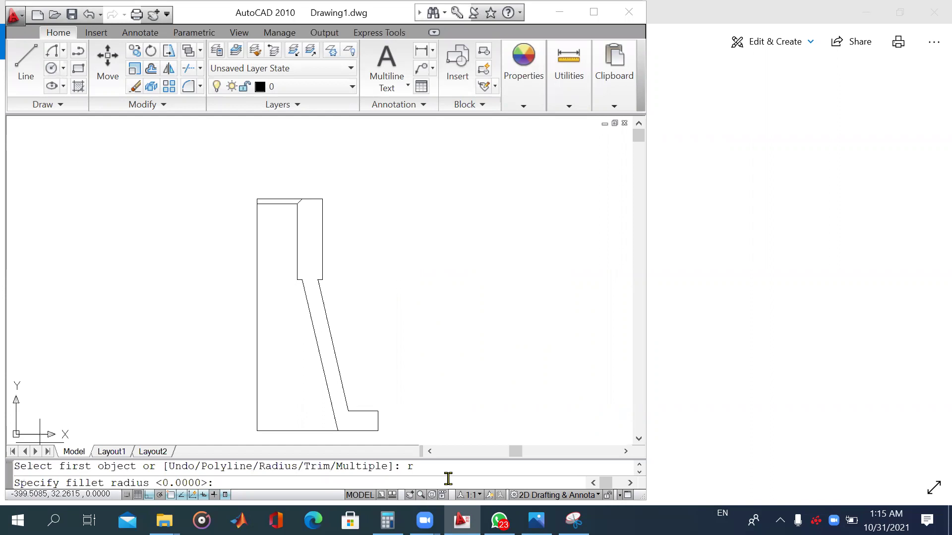
text(5)
key(Return)
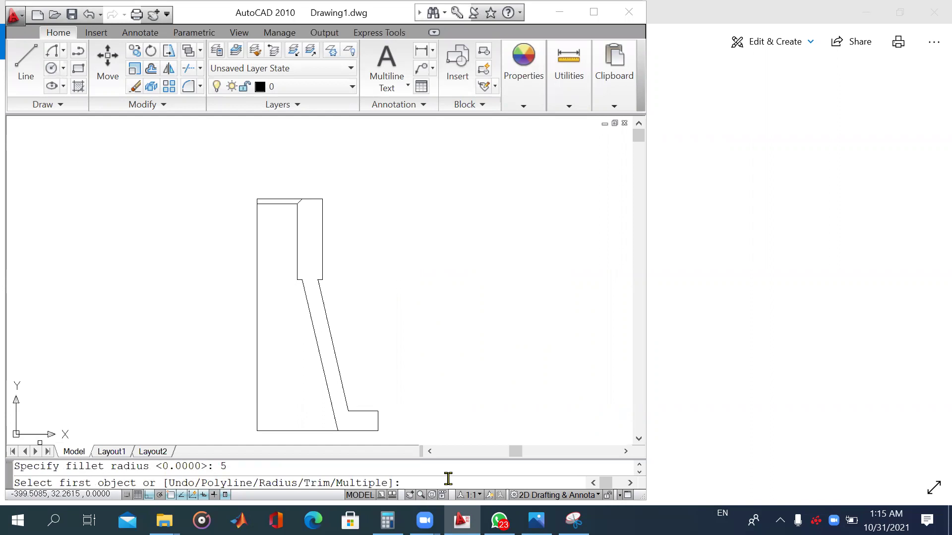
text(m)
key(Return)
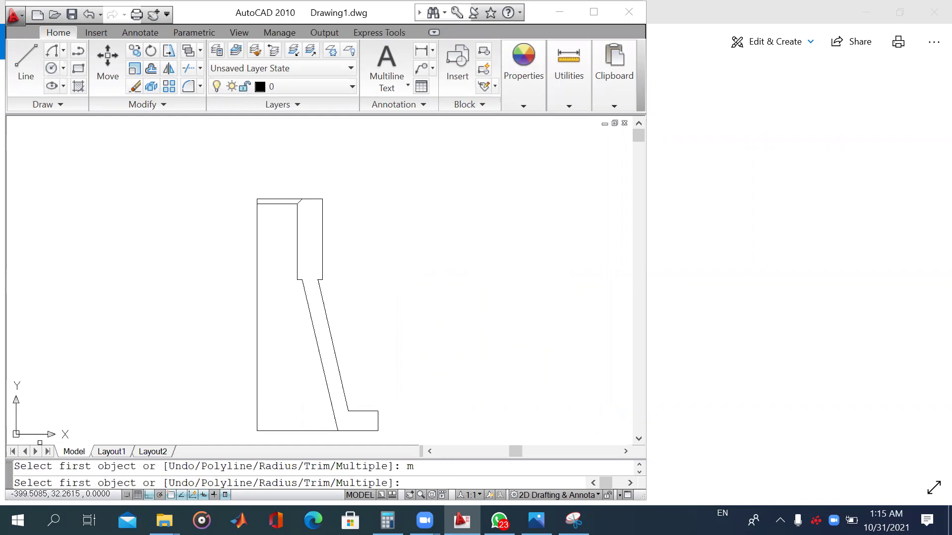
Step: Round the left and right neck-to-slope corners with radius 5 fillets
scroll(319, 292, up, 3)
click(289, 288)
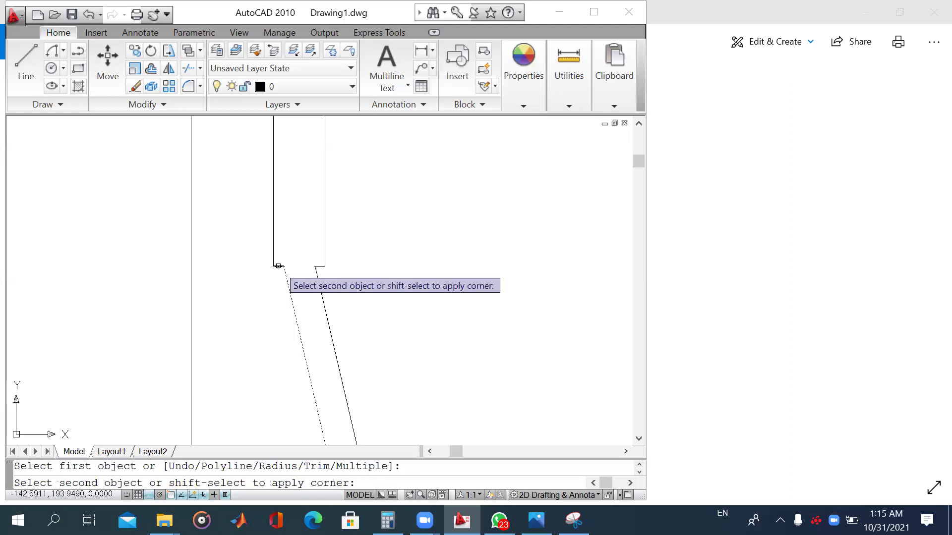
click(279, 267)
click(316, 271)
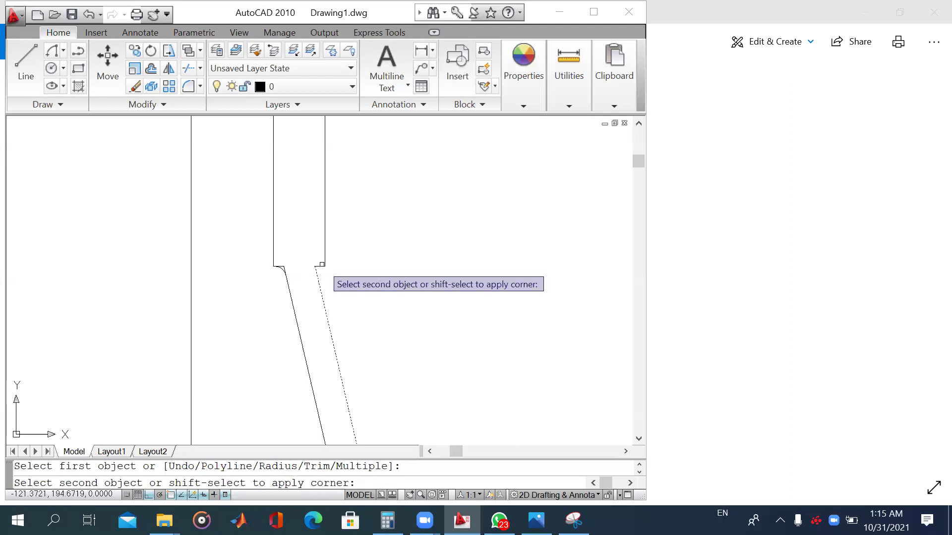
click(320, 266)
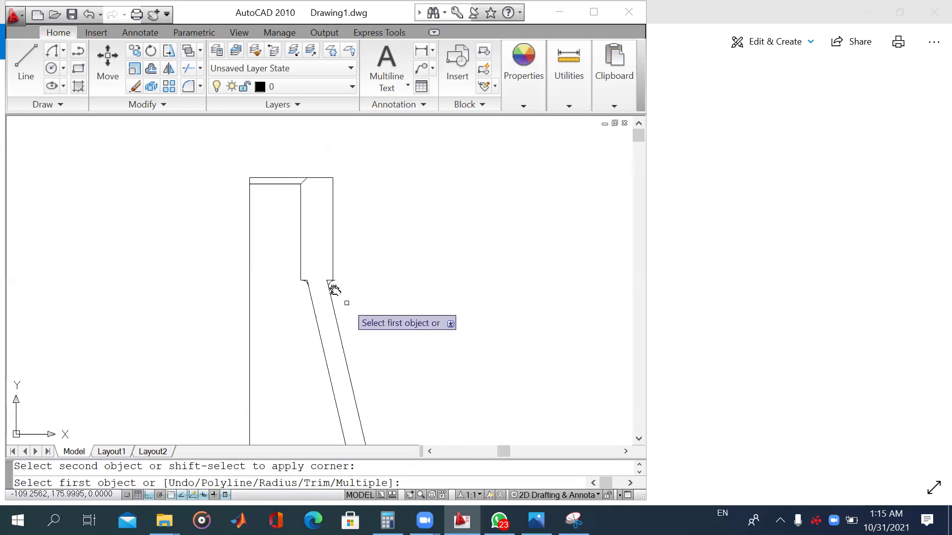
scroll(333, 275, up, 3)
middle_drag(304, 258, 350, 286)
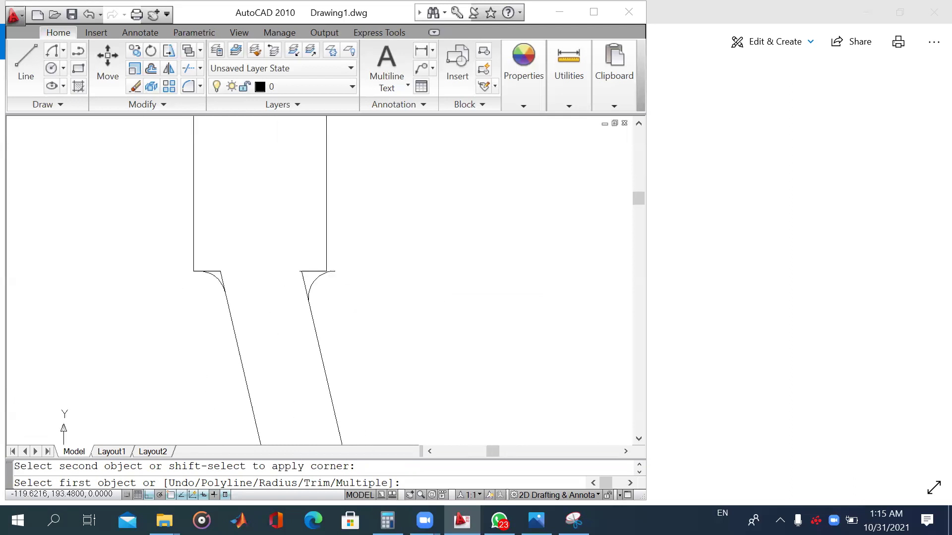
scroll(323, 281, up, 2)
scroll(307, 281, up, 3)
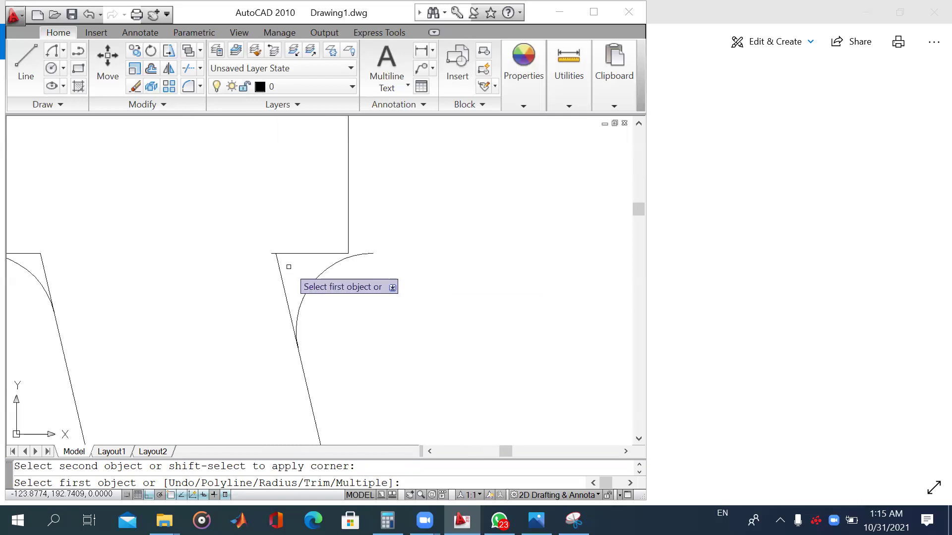
scroll(301, 300, down, 4)
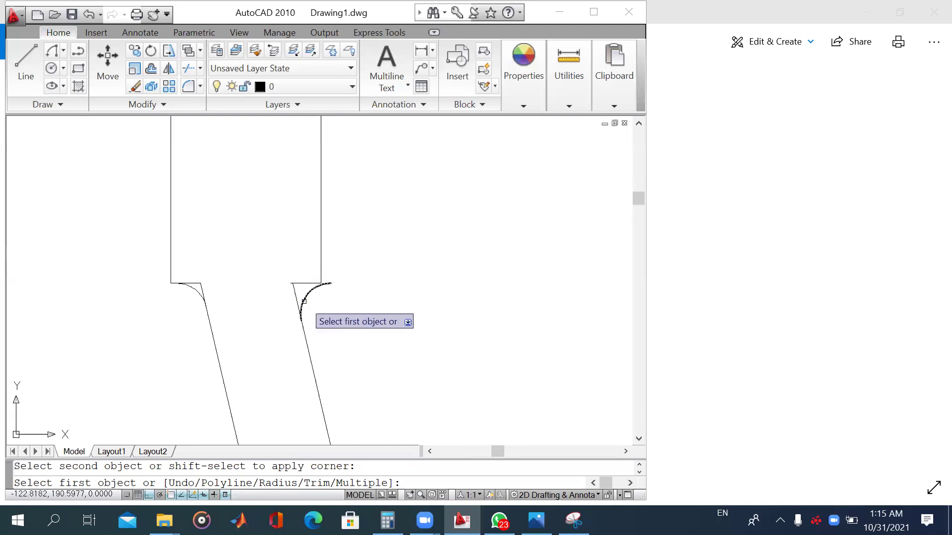
mouse_move(346, 206)
middle_down()
mouse_move(347, 228)
mouse_move(347, 166)
middle_up()
scroll(360, 286, down, 4)
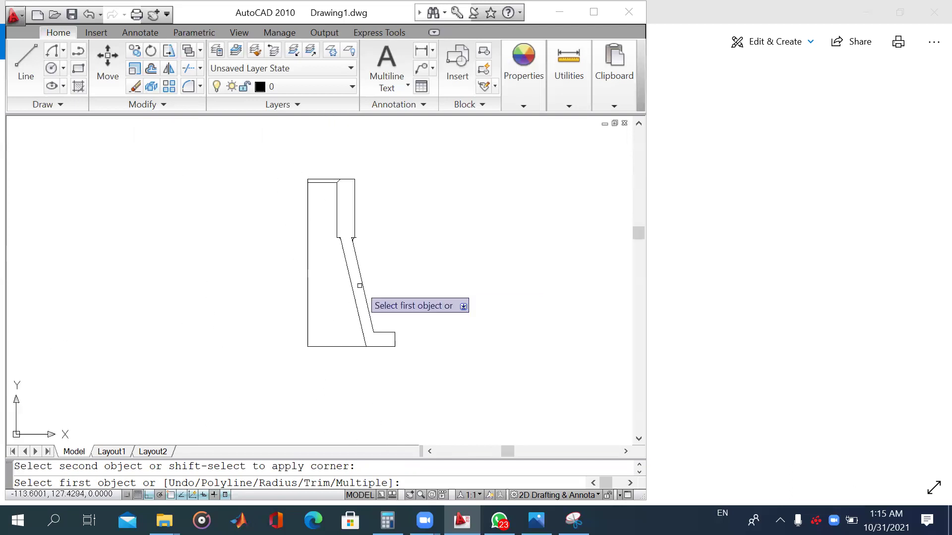
key(Escape)
scroll(365, 274, up, 3)
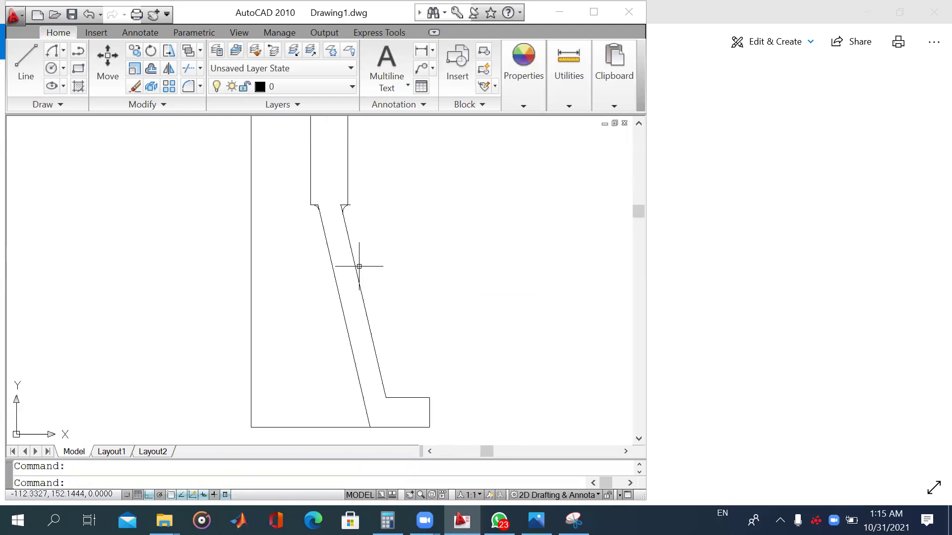
scroll(331, 239, up, 5)
Step: Undo the corner fillets and erase the right slanted side
key(ctrl+z)
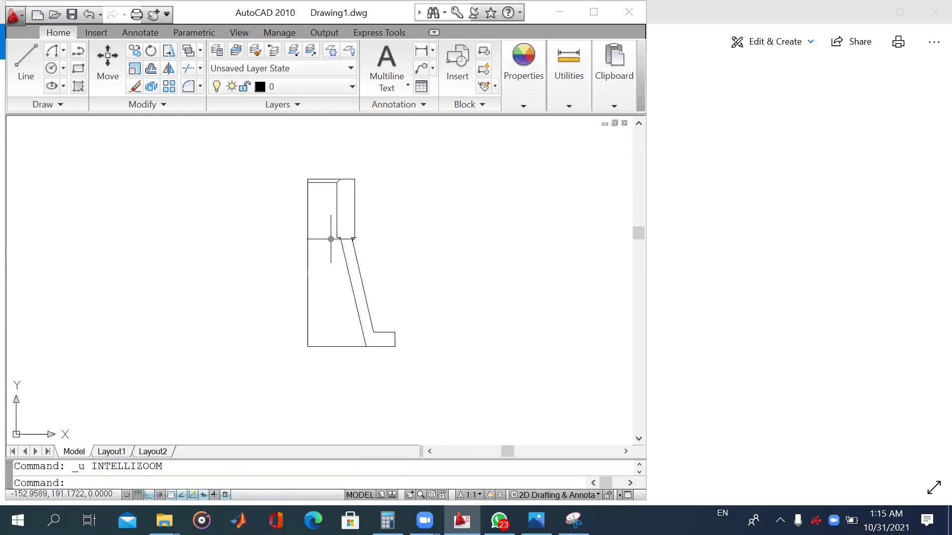
key(ctrl+z)
scroll(322, 292, up, 5)
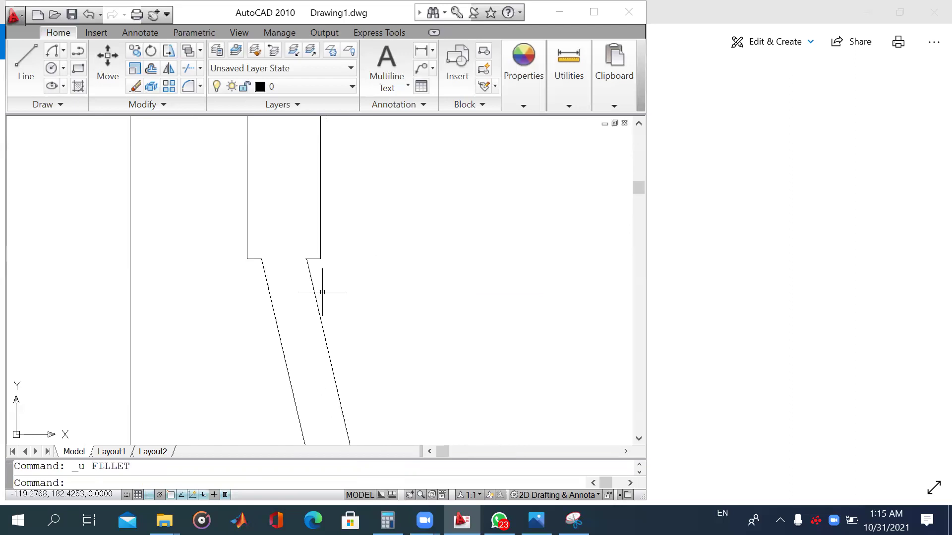
scroll(315, 292, up, 5)
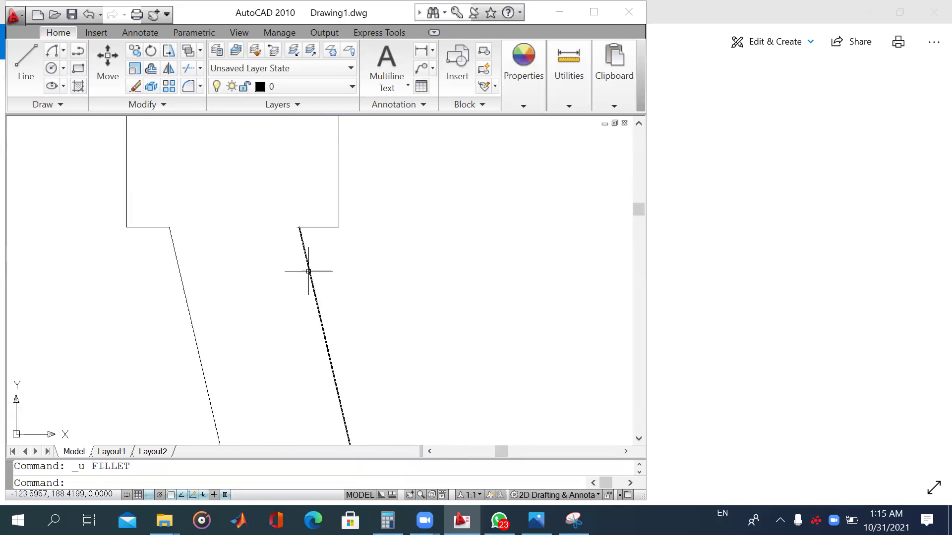
click(308, 271)
key(Delete)
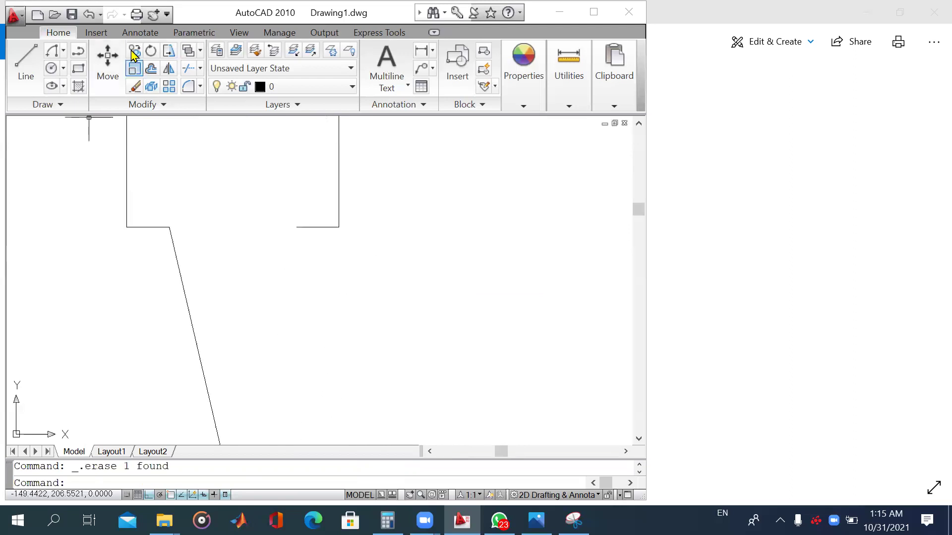
Step: Copy the left slanted line 15 units to the right from its top endpoint
click(134, 68)
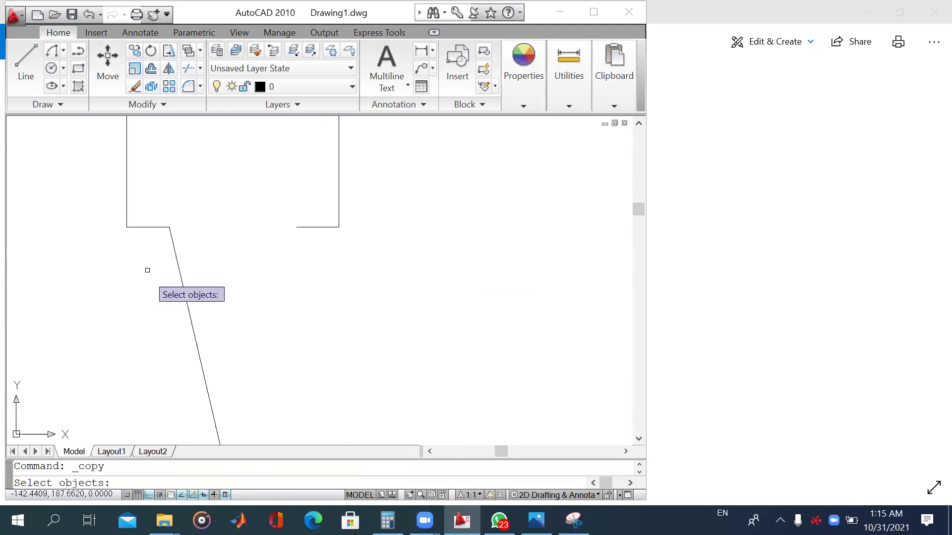
click(180, 281)
key(Return)
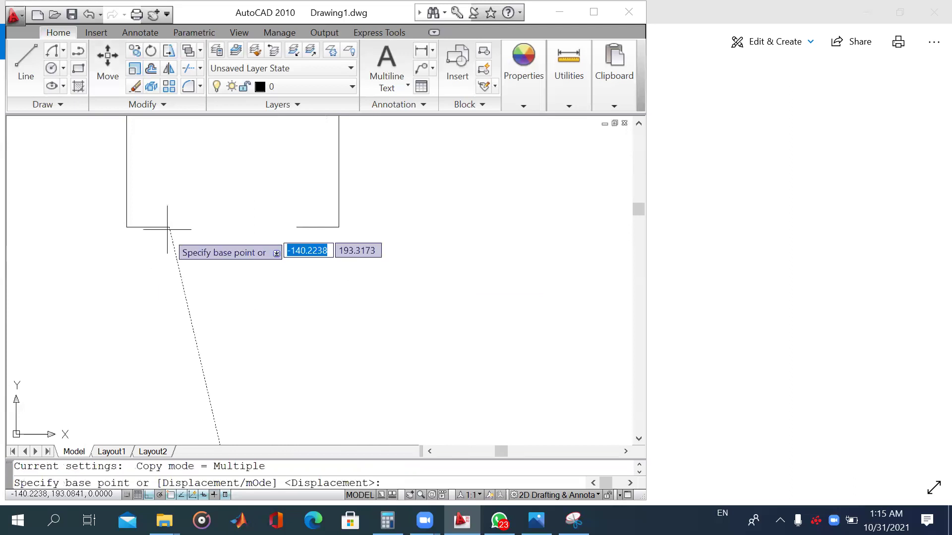
click(169, 227)
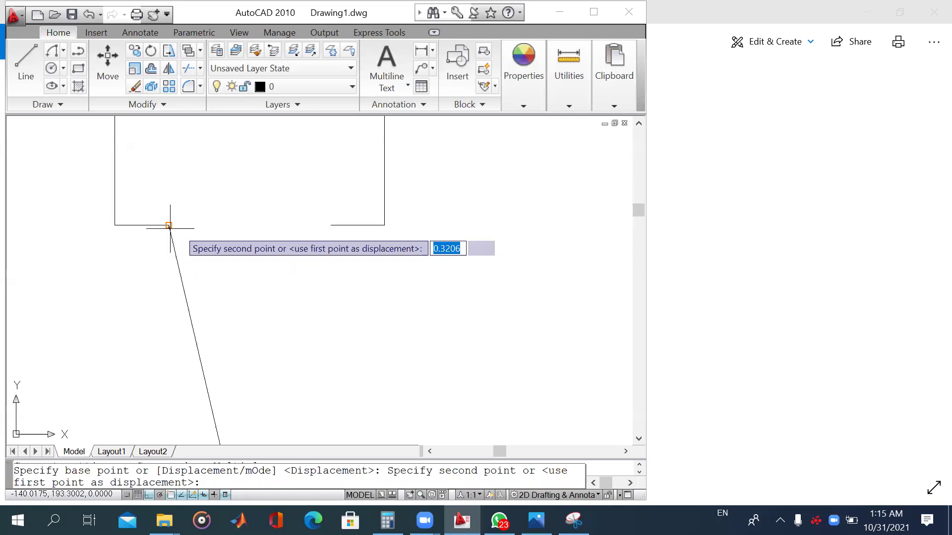
click(331, 225)
scroll(295, 301, down, 1)
key(Escape)
scroll(295, 301, down, 3)
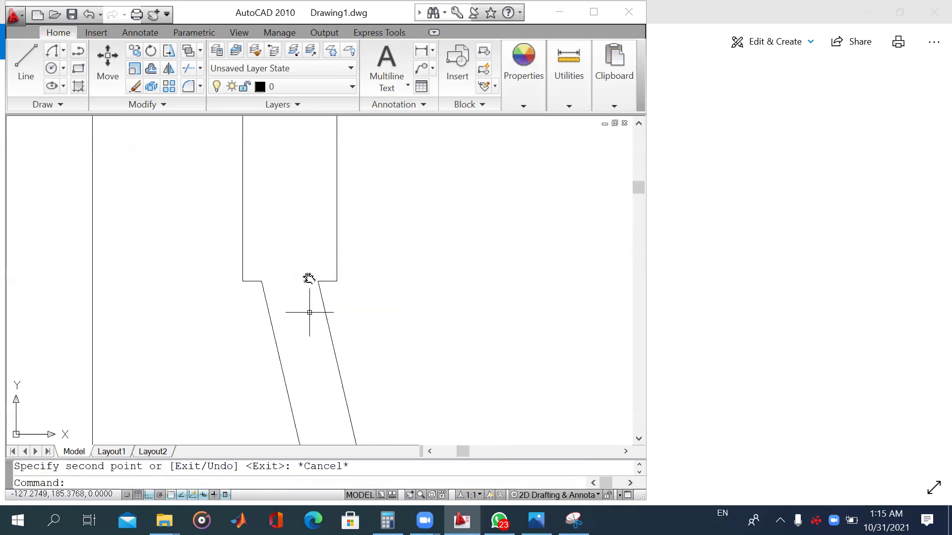
scroll(290, 274, down, 1)
Step: Start Fillet with radius 5 in Multiple mode
text(f)
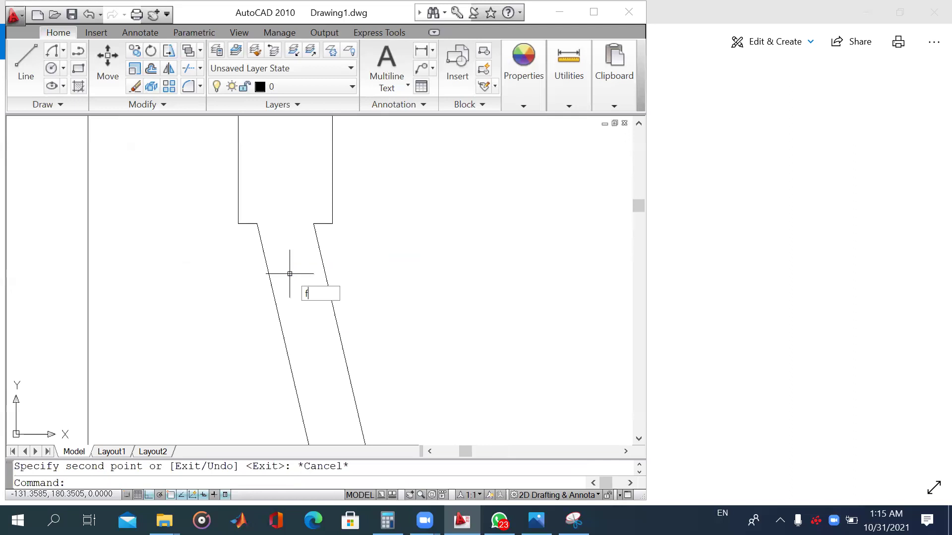
key(Return)
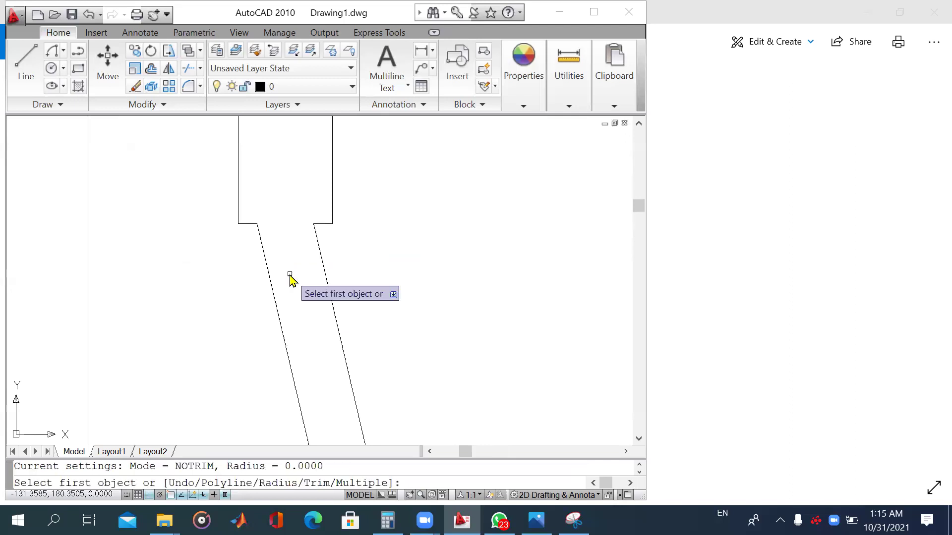
text(r)
key(Return)
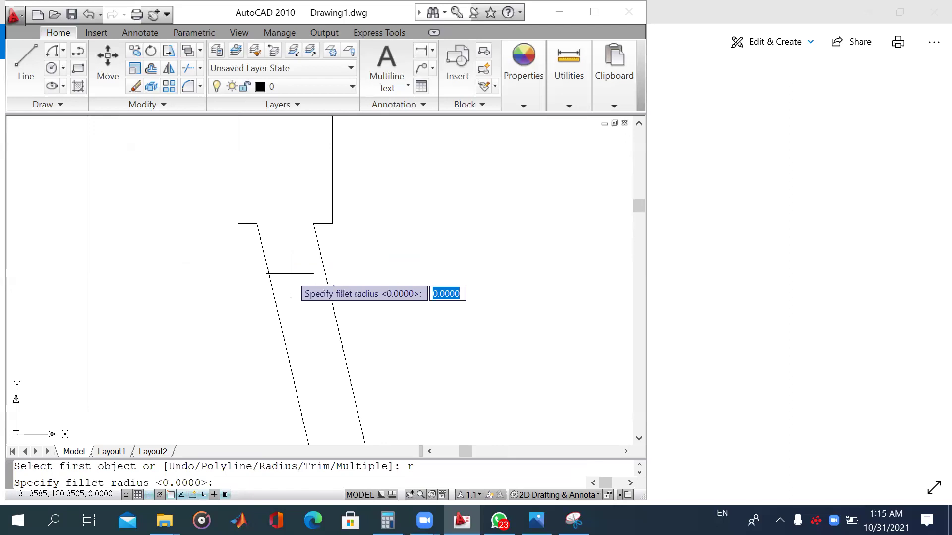
text(5)
key(Return)
text(m)
key(Return)
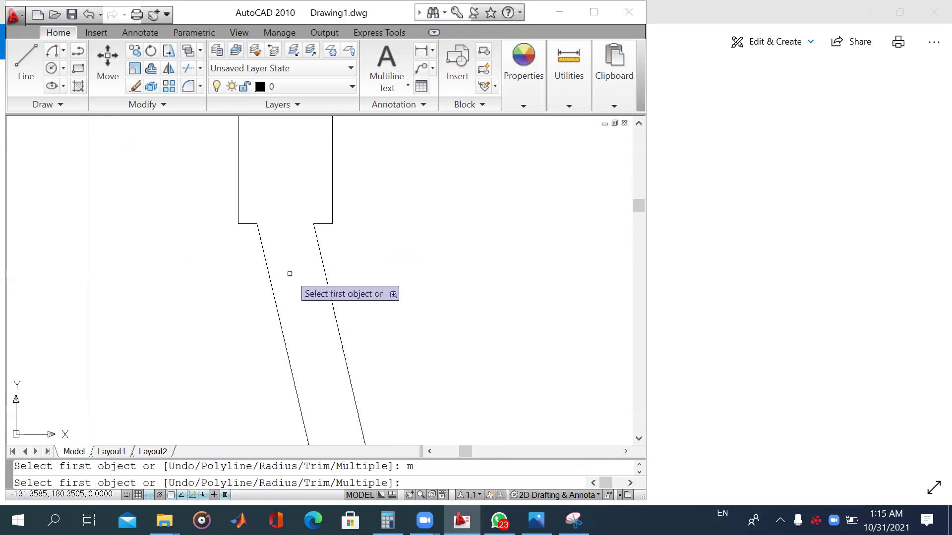
Step: Fillet both slanted lines into their ledges and the lower ledge into the right slanted line
click(263, 243)
click(250, 224)
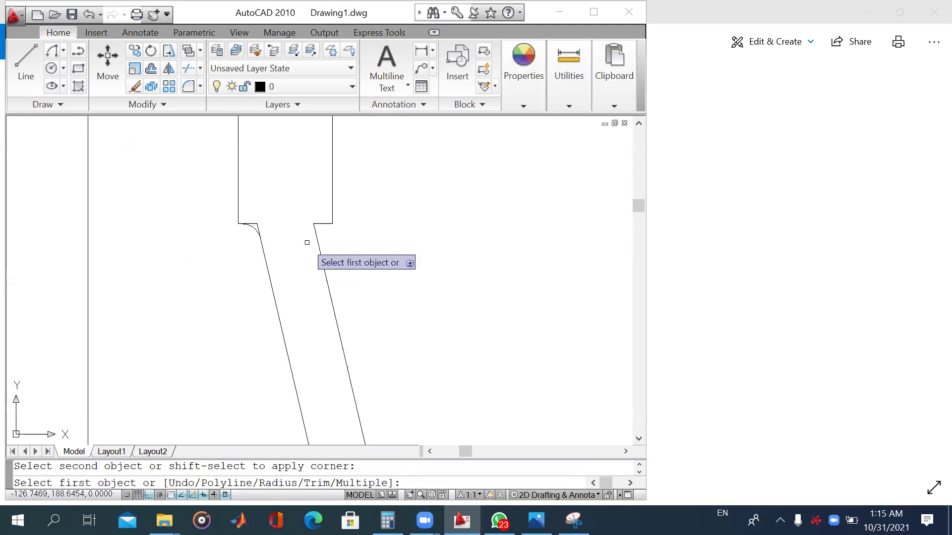
click(317, 233)
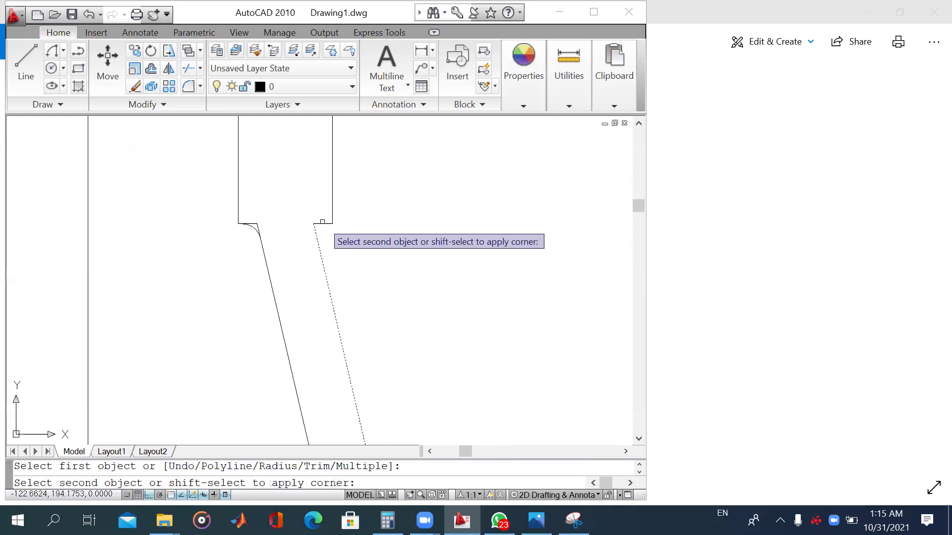
click(323, 222)
scroll(350, 273, down, 4)
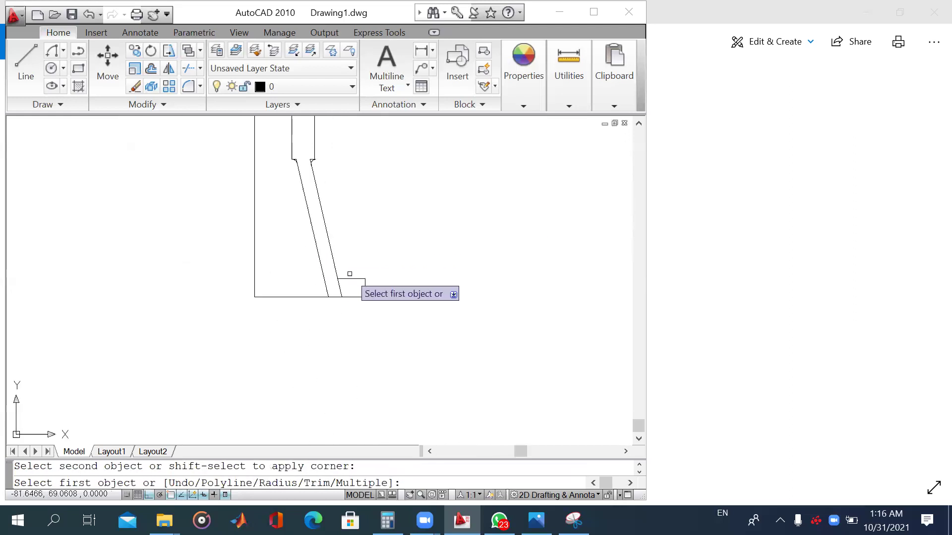
scroll(350, 274, up, 3)
click(333, 282)
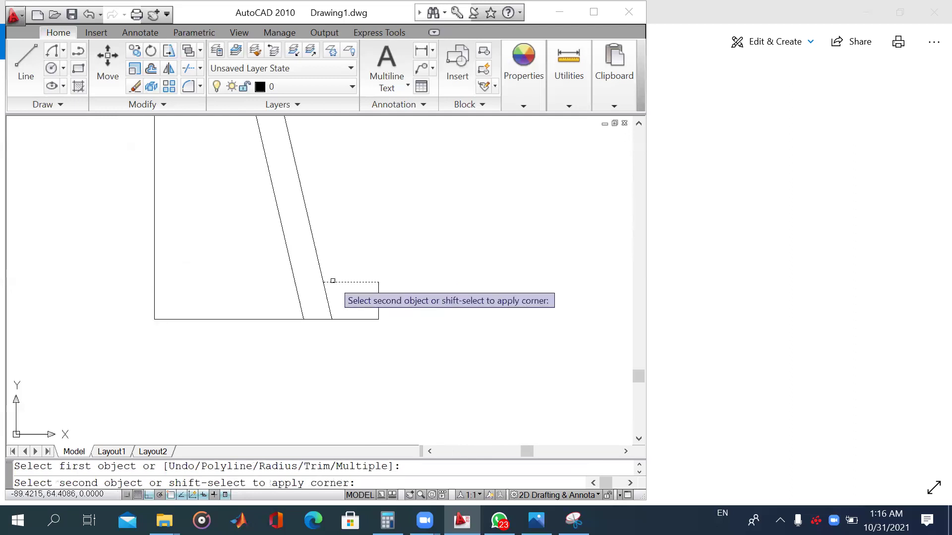
click(322, 271)
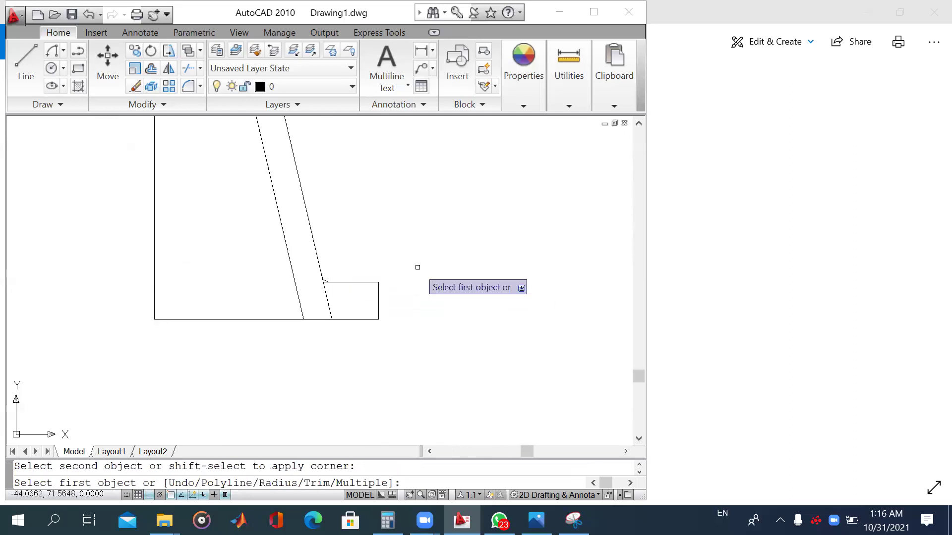
key(Escape)
Step: Trim the leftover line stubs beside the right neck fillet, using all edges as boundaries
click(189, 68)
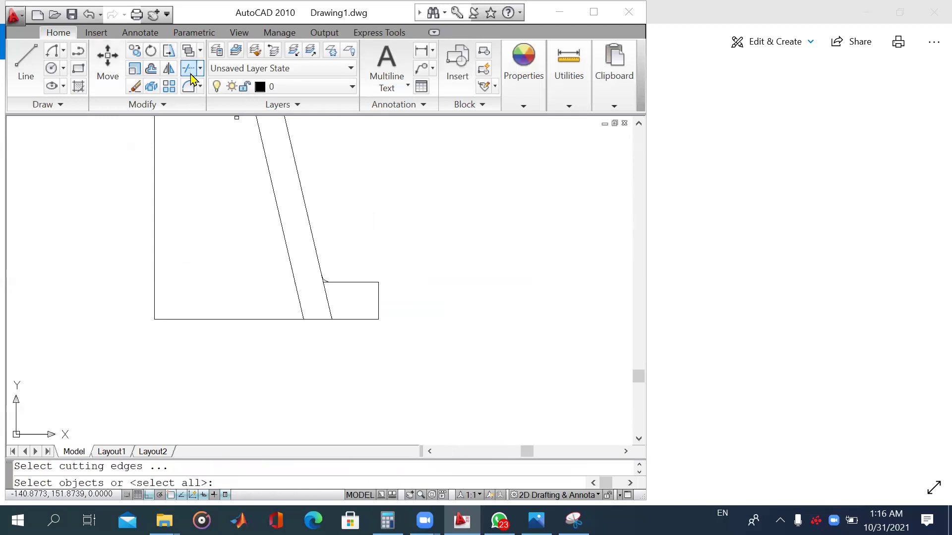
key(Return)
scroll(280, 231, up, 1)
scroll(304, 265, up, 2)
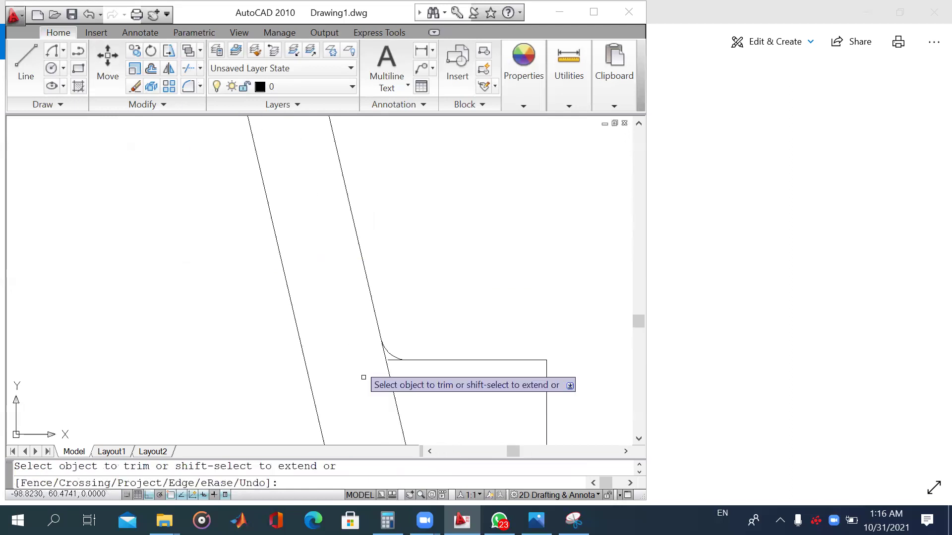
scroll(396, 388, up, 1)
click(412, 387)
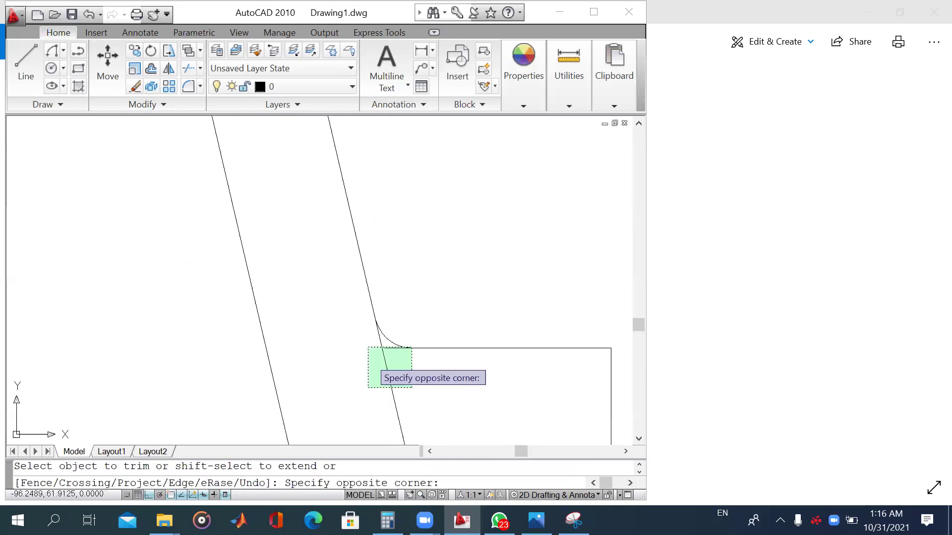
click(368, 347)
scroll(385, 338, up, 3)
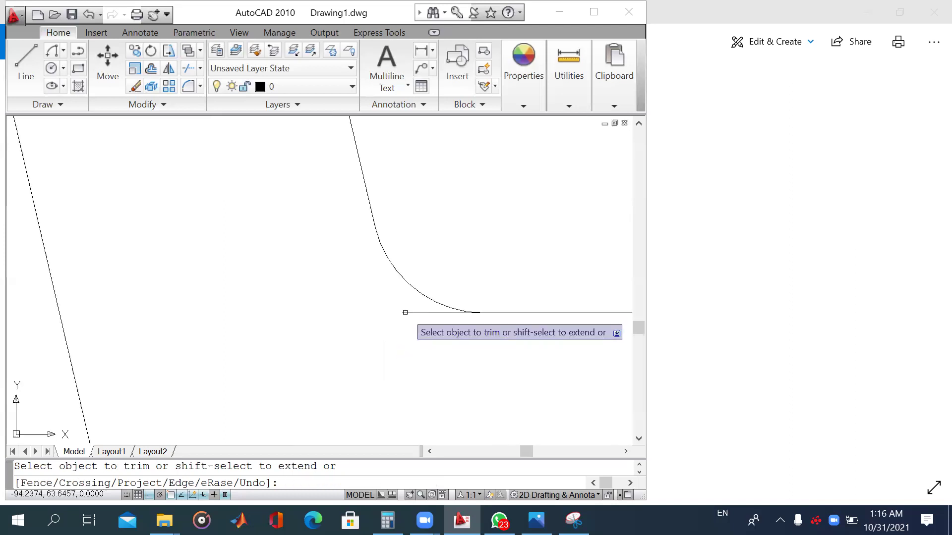
middle_drag(418, 285, 439, 434)
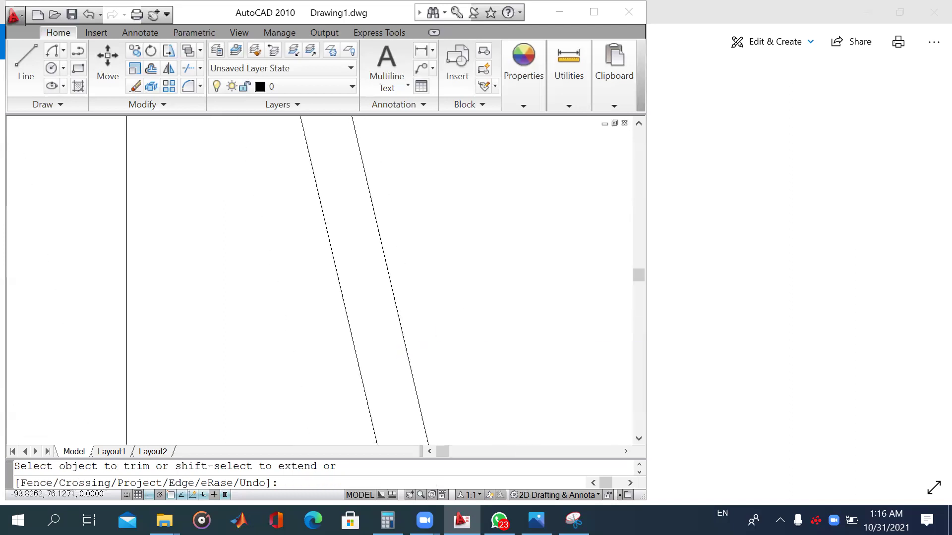
scroll(391, 335, down, 2)
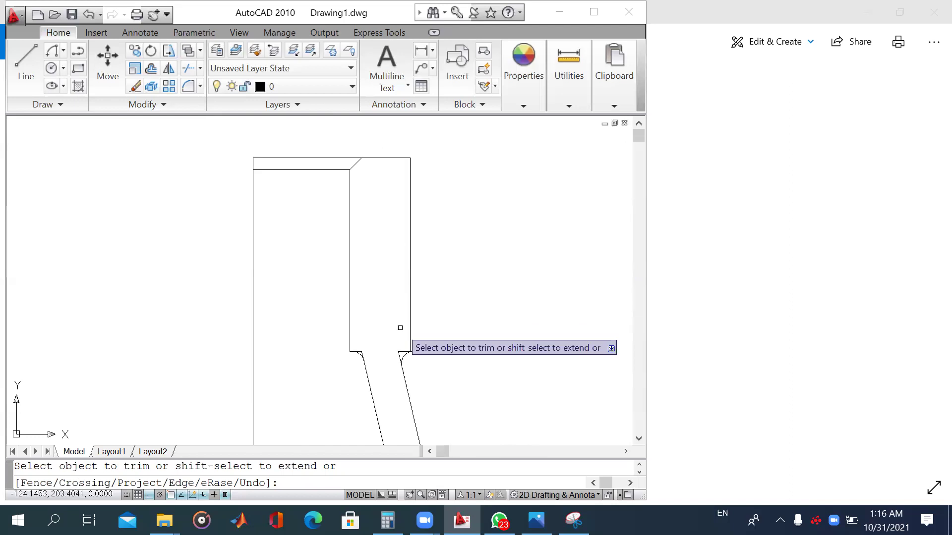
scroll(400, 328, up, 2)
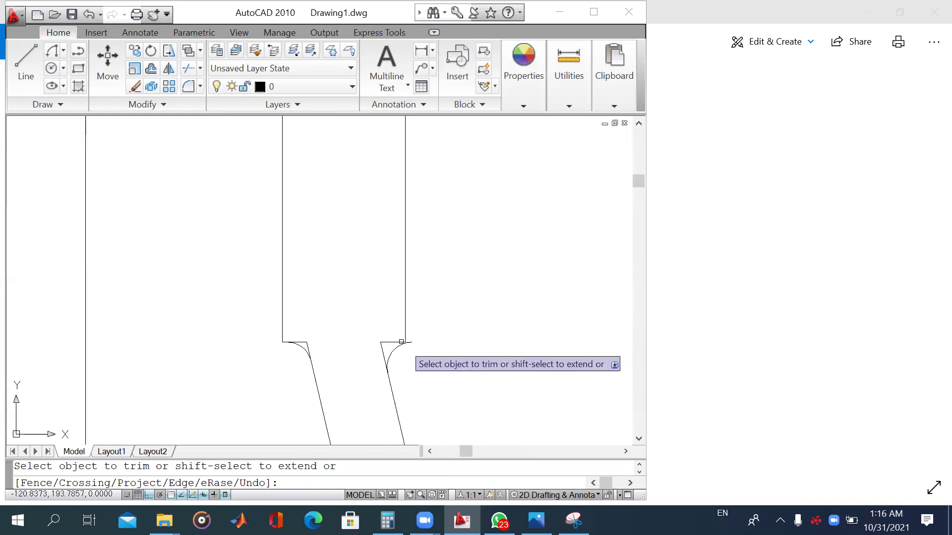
scroll(401, 343, up, 2)
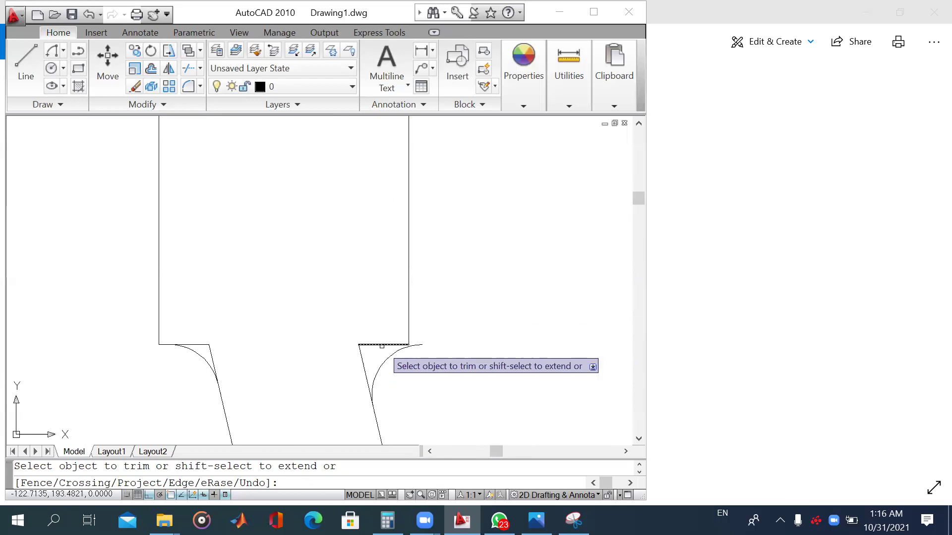
scroll(382, 346, down, 3)
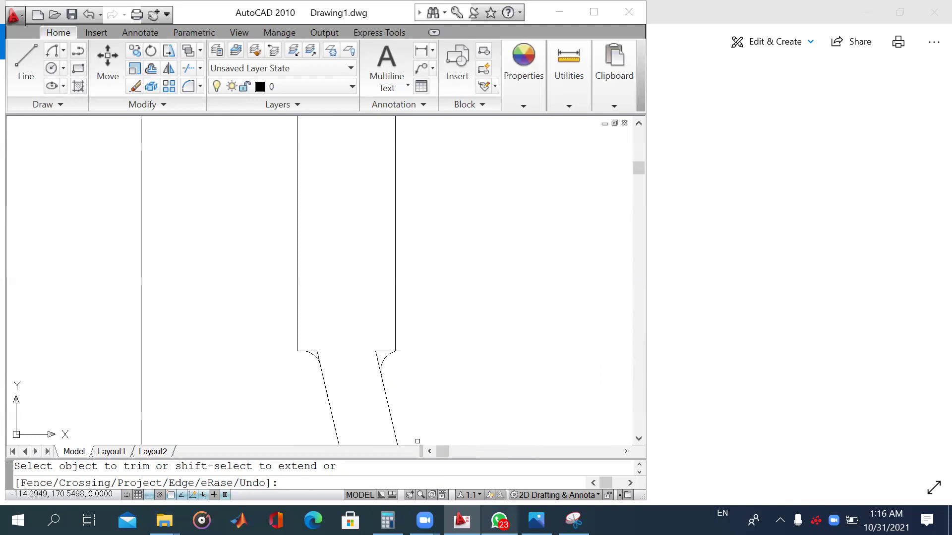
key(alt+Tab)
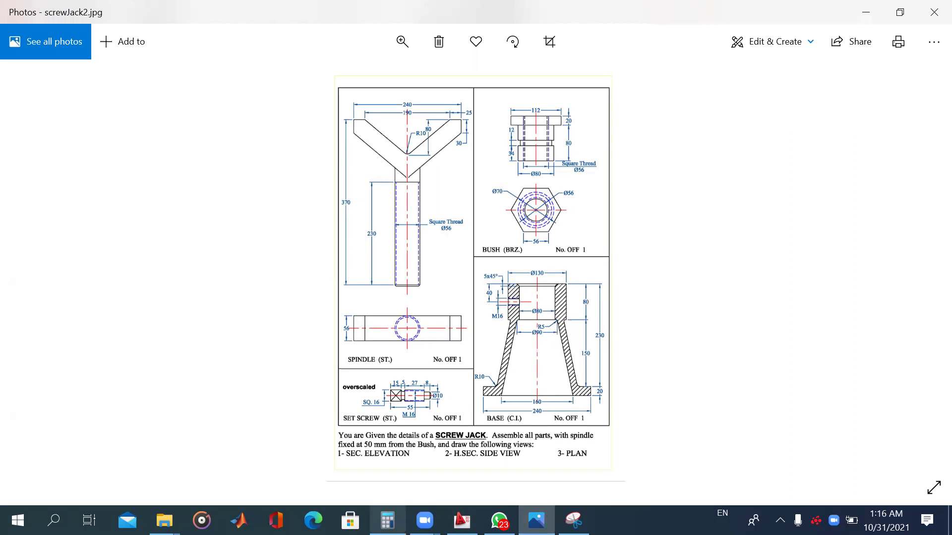
click(462, 520)
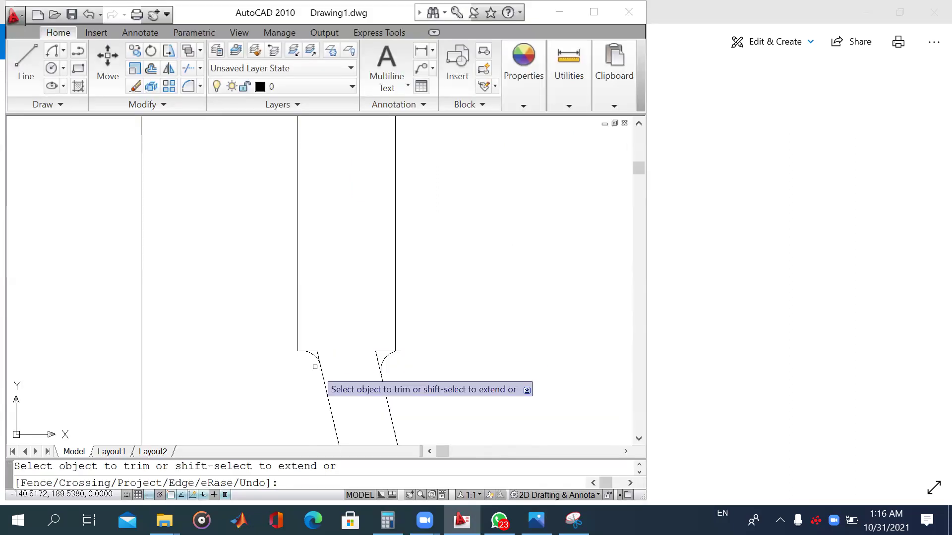
Step: Trim the leftover pieces at the left fillet arc
scroll(322, 346, up, 4)
click(321, 347)
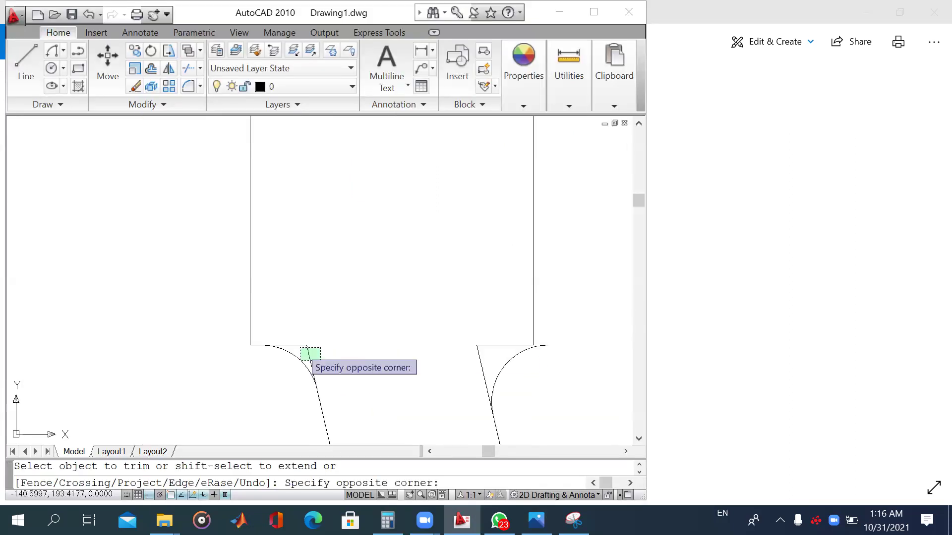
click(301, 360)
scroll(352, 354, down, 6)
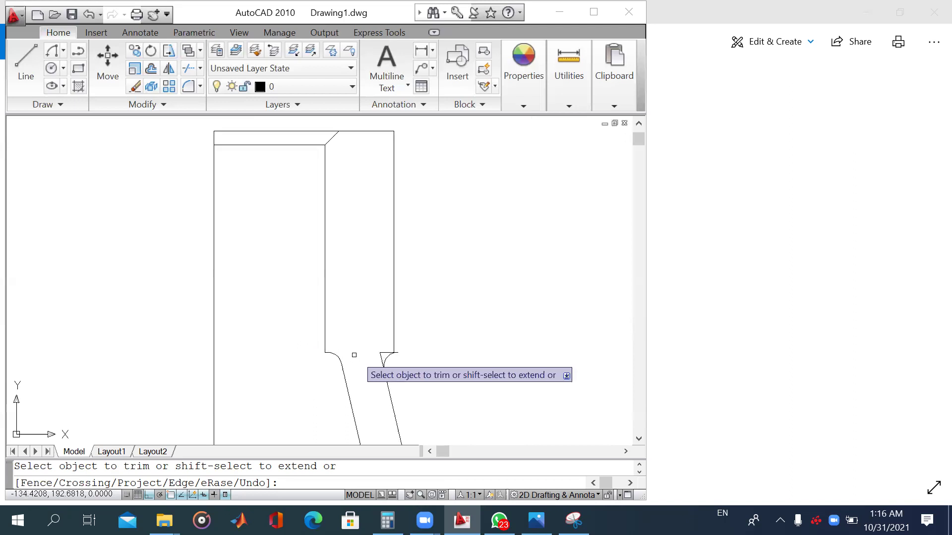
key(Return)
Step: Delete the oversized fillet arc at the right ledge corner
scroll(406, 356, up, 2)
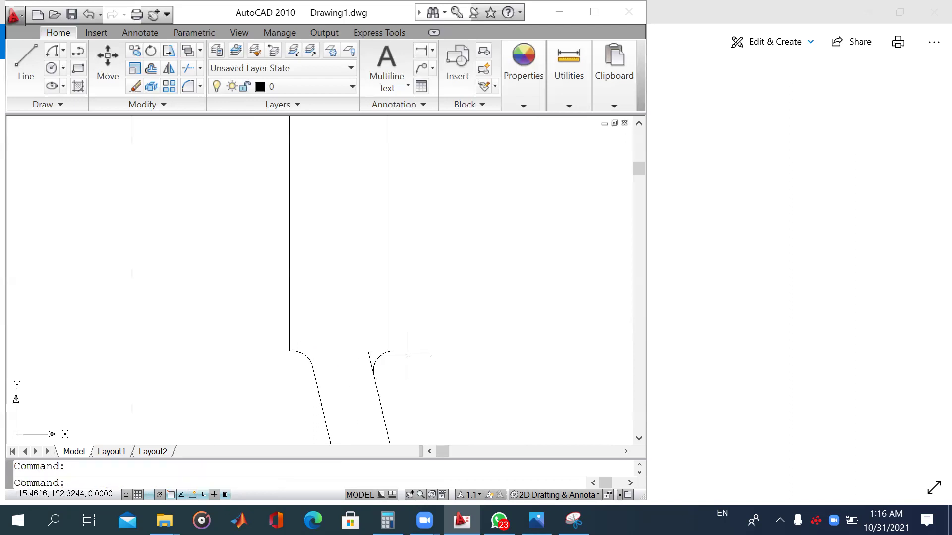
scroll(407, 356, up, 3)
click(347, 363)
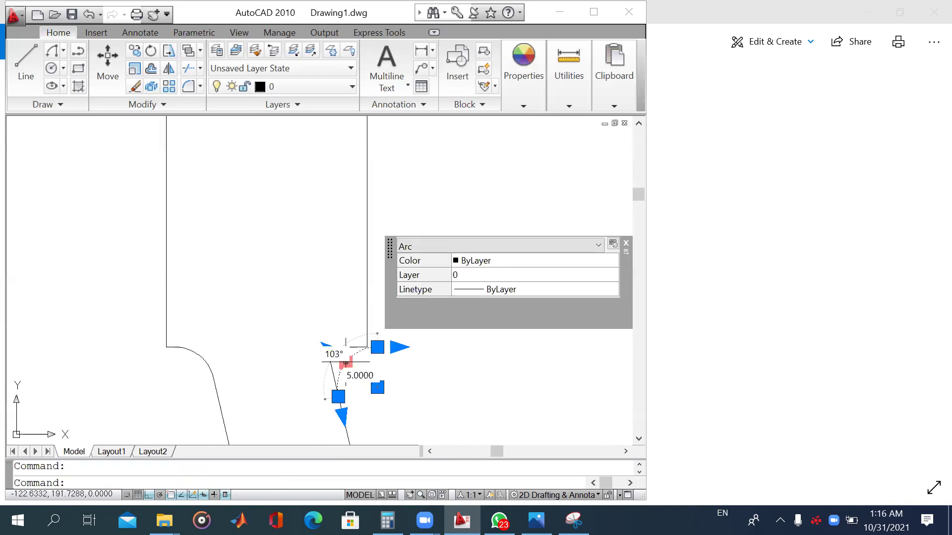
key(Delete)
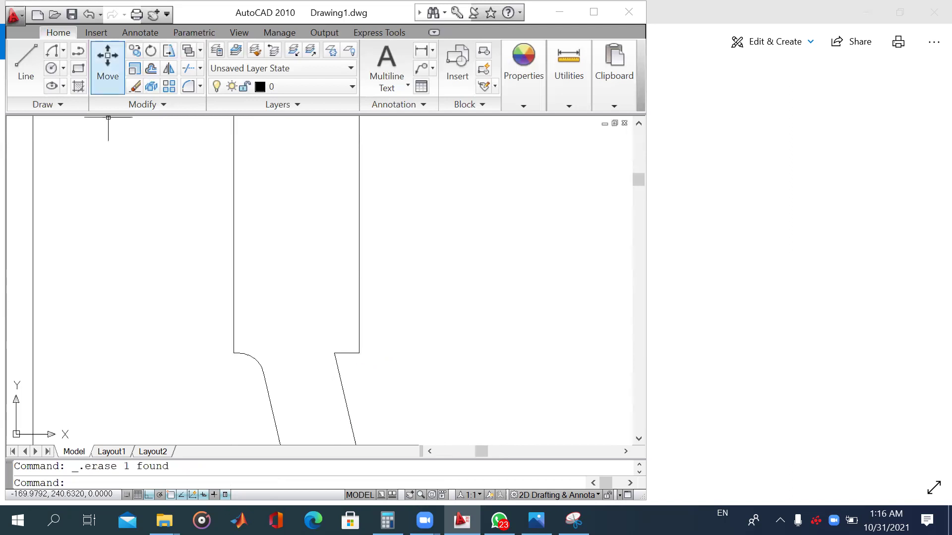
Step: Fillet the right slanted line into the top ledge line with radius 3
text(f)
key(Return)
text(r)
key(Return)
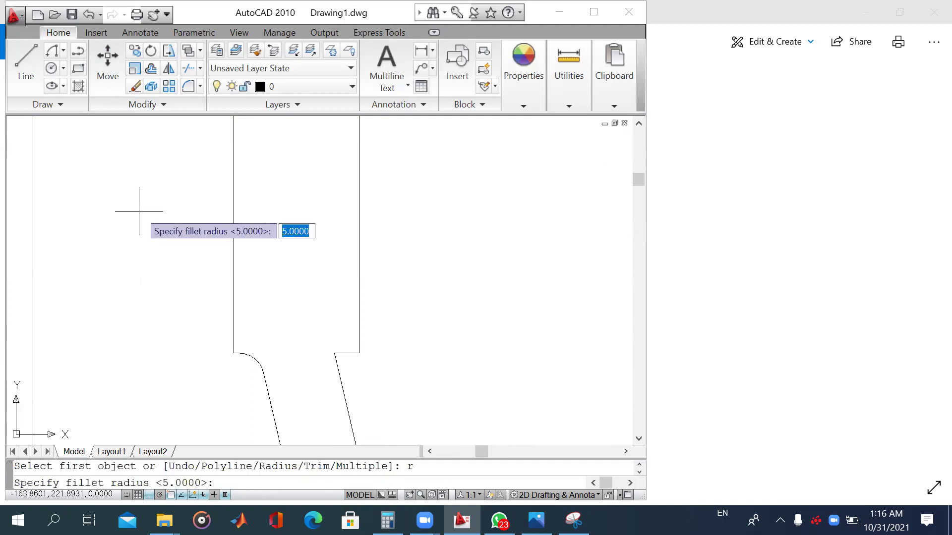
text(3)
key(Return)
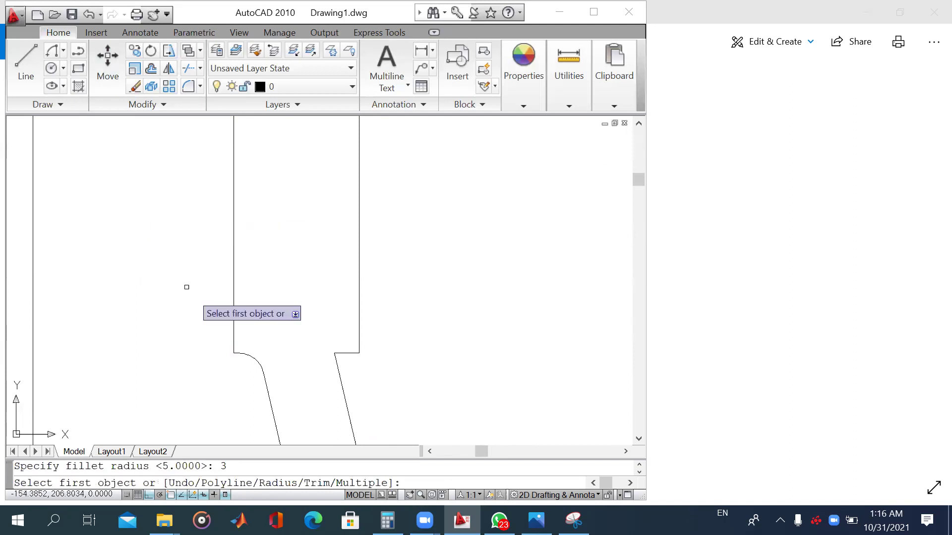
click(341, 376)
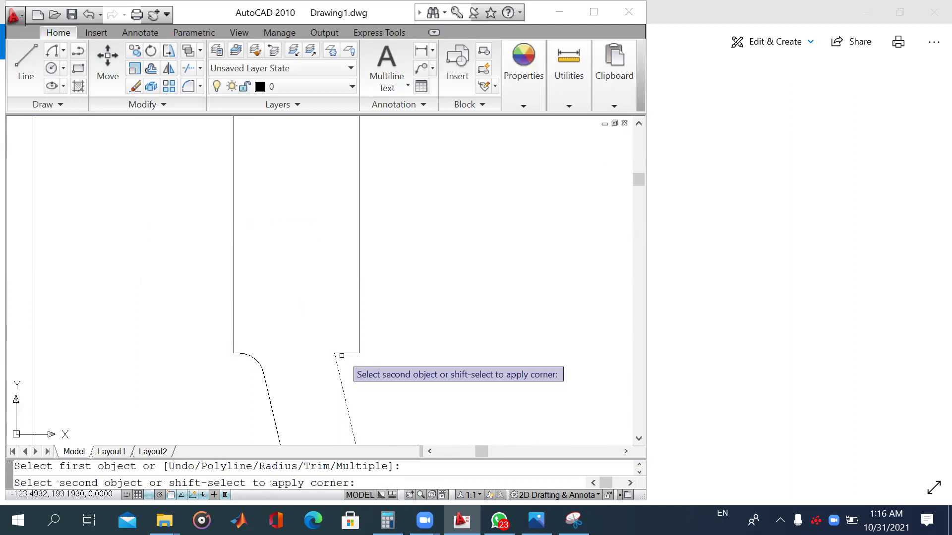
click(342, 354)
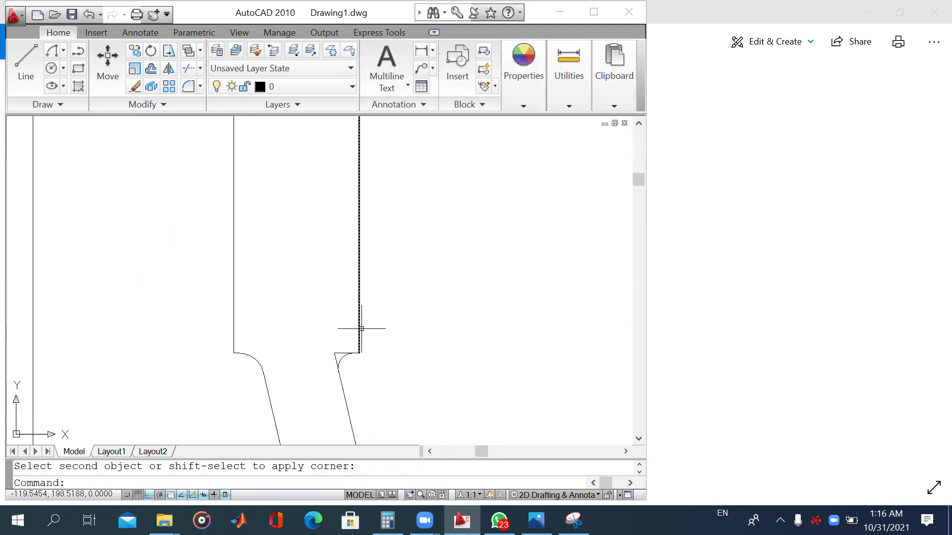
Step: Trim the leftover slanted stub at the new radius 3 fillet
click(187, 69)
key(Return)
scroll(333, 353, up, 3)
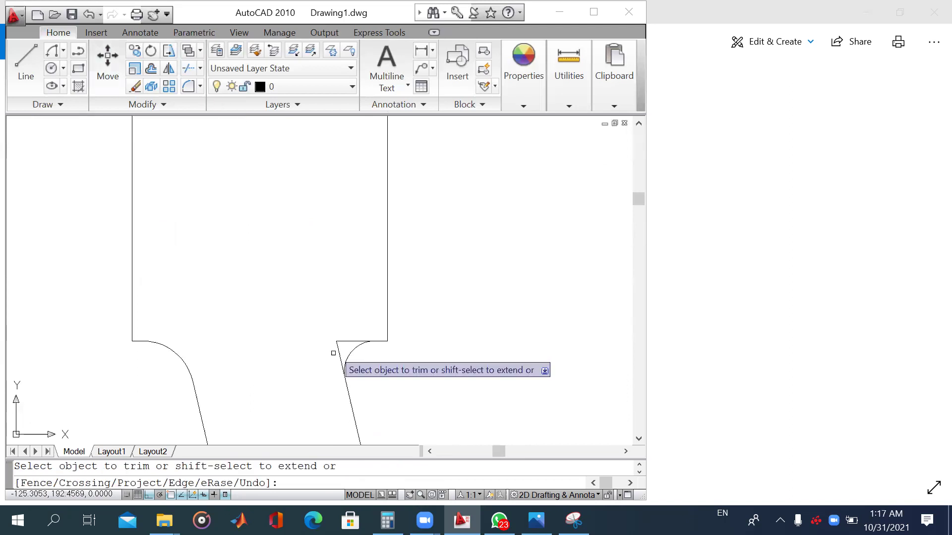
click(333, 353)
click(359, 348)
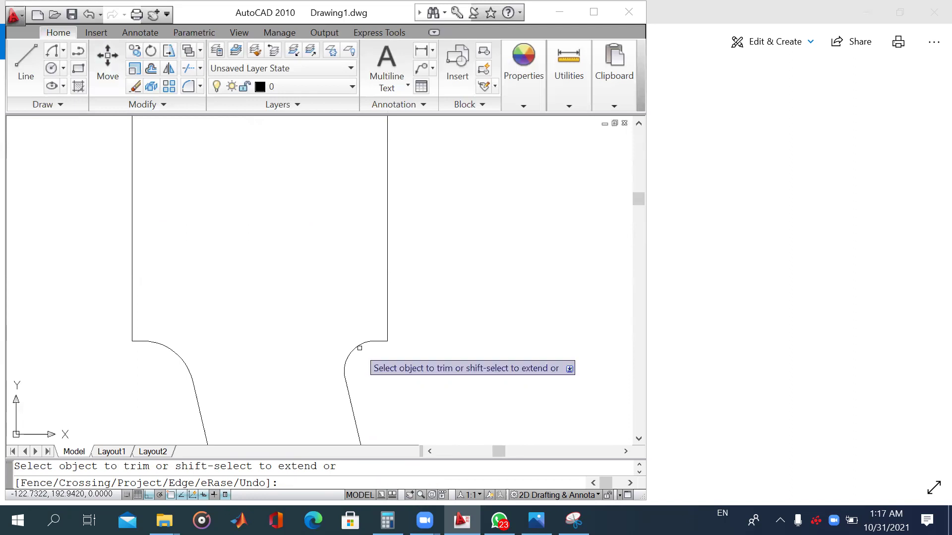
scroll(359, 348, down, 10)
middle_drag(404, 293, 374, 211)
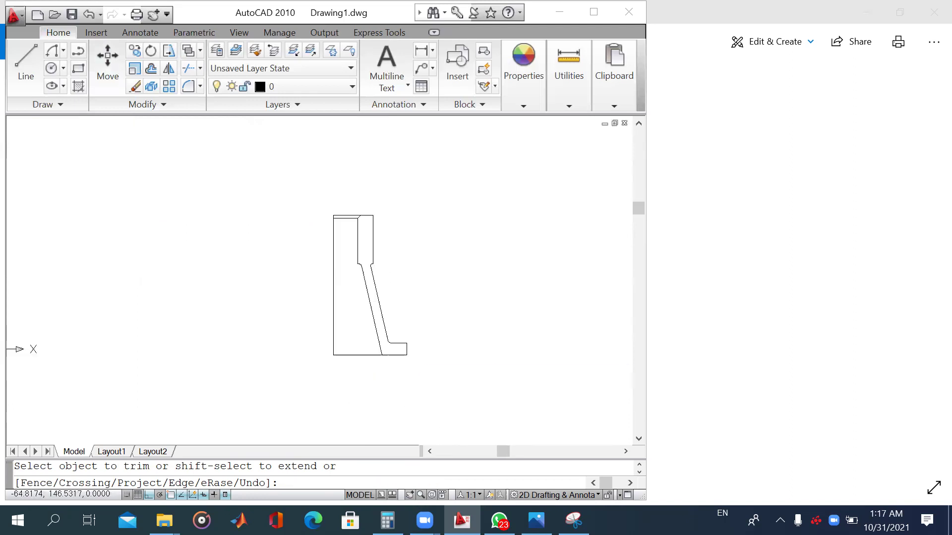
Step: End trimming and bring the reference drawing up beside the AutoCAD window
key(Escape)
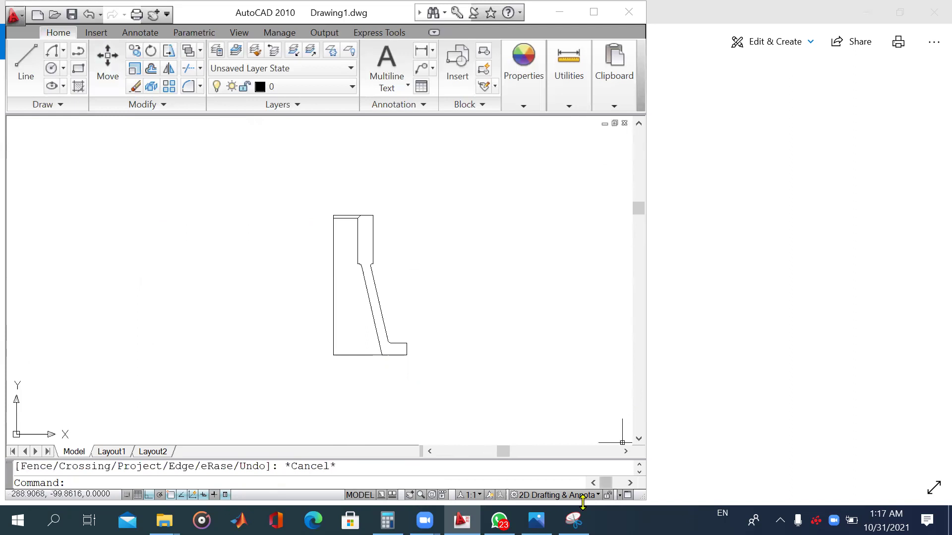
click(574, 520)
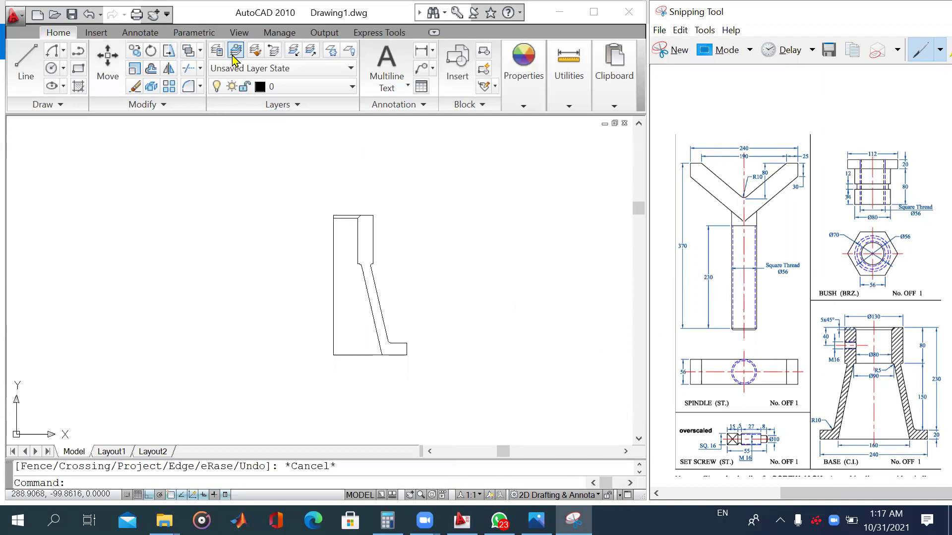
Step: Mirror all 16 half-outline objects about the left edge, keeping the originals
click(169, 69)
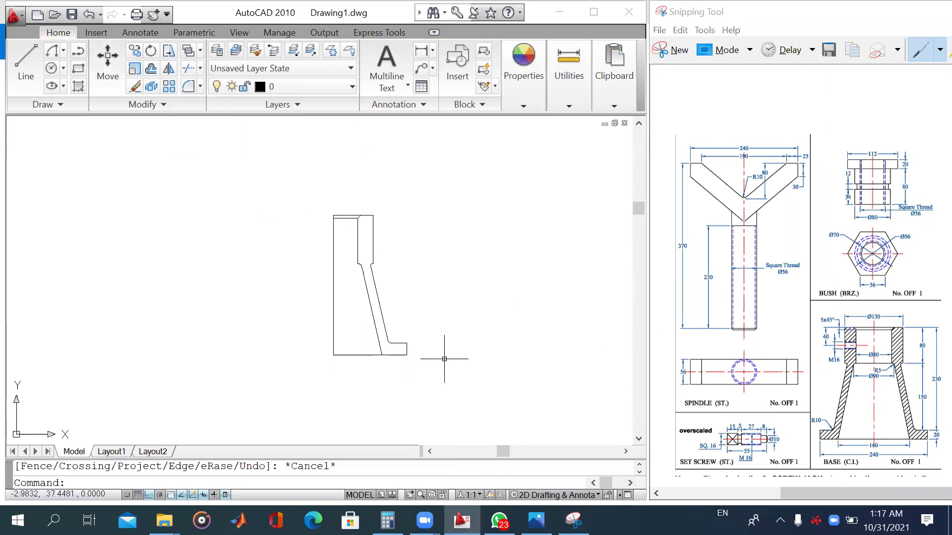
click(512, 388)
click(294, 184)
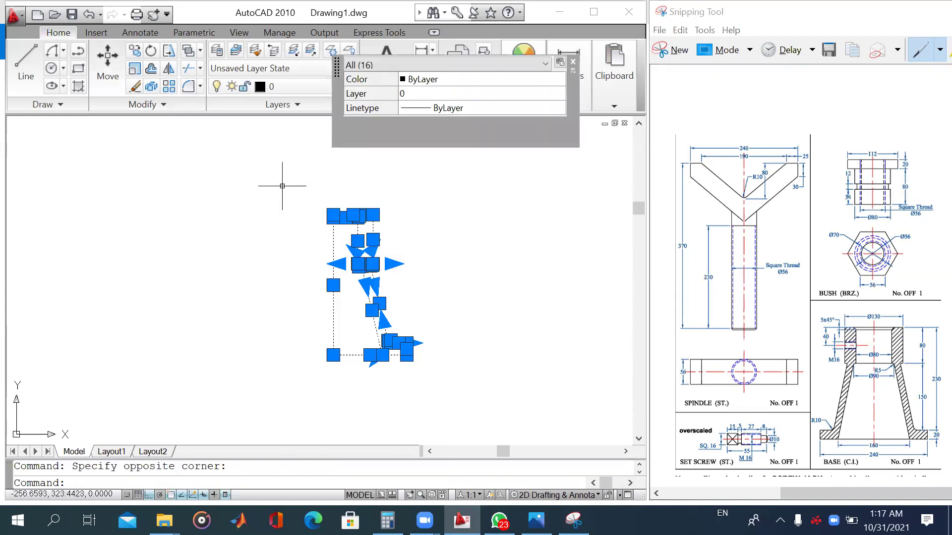
click(169, 69)
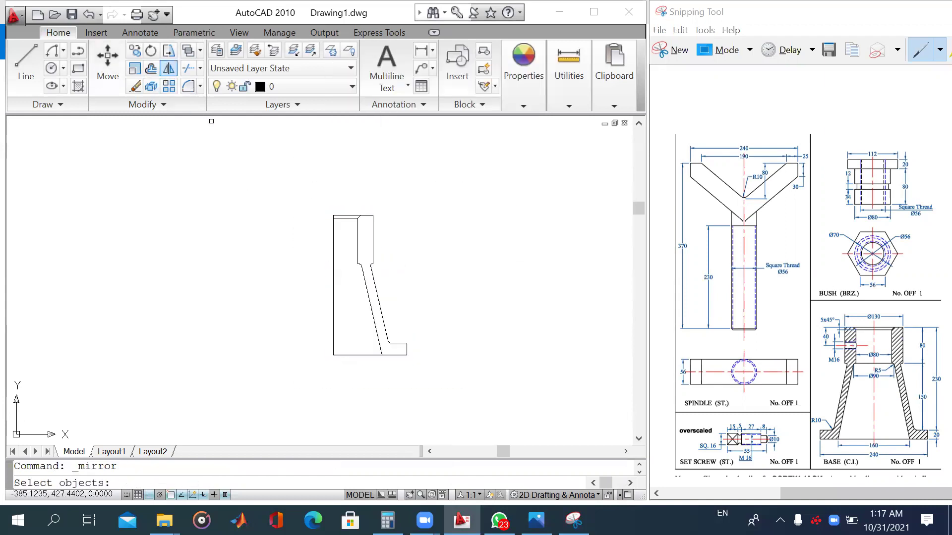
click(446, 396)
click(298, 198)
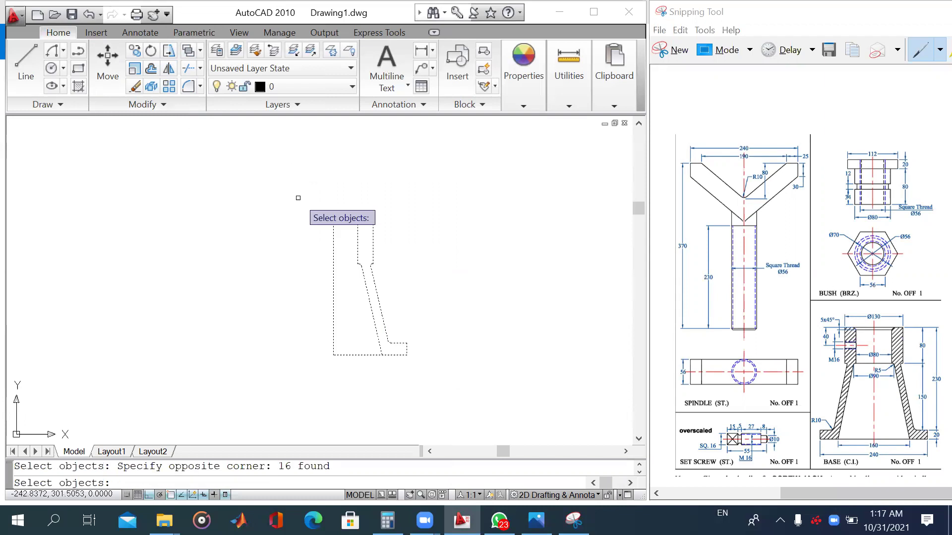
key(Return)
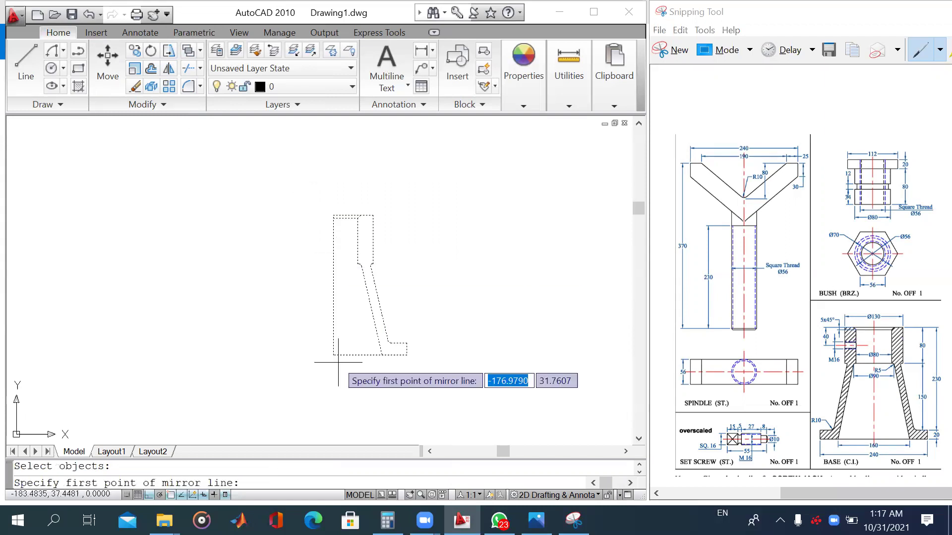
click(339, 362)
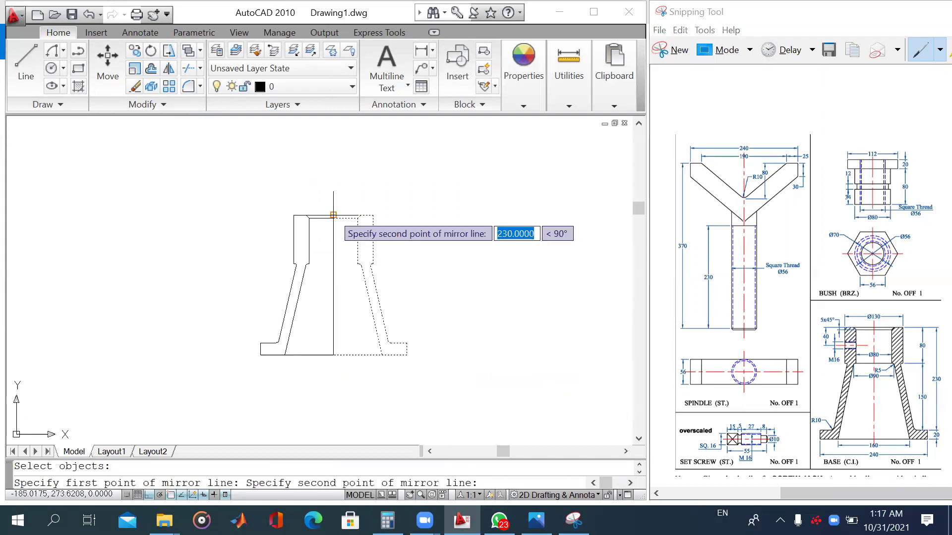
click(333, 215)
key(Return)
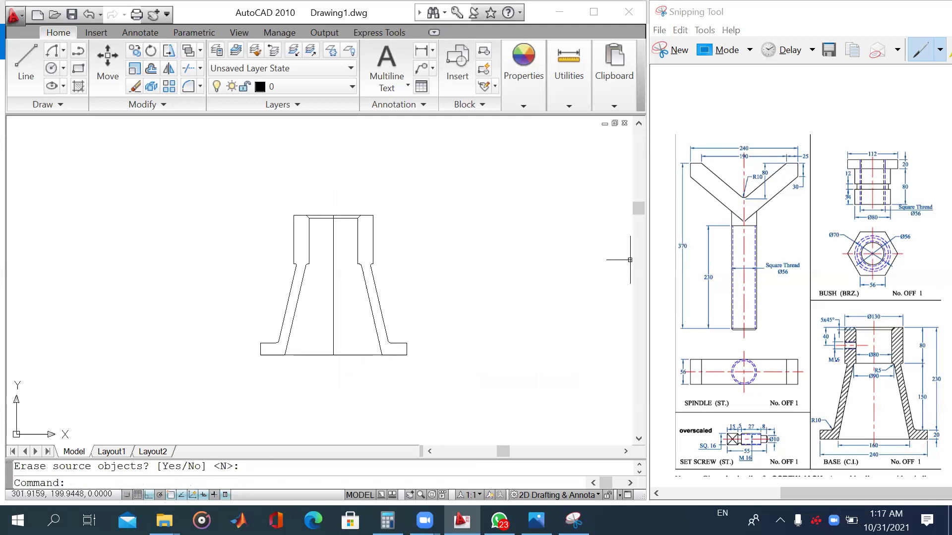
Step: Offset the base's top edge by 40 units
key(Escape)
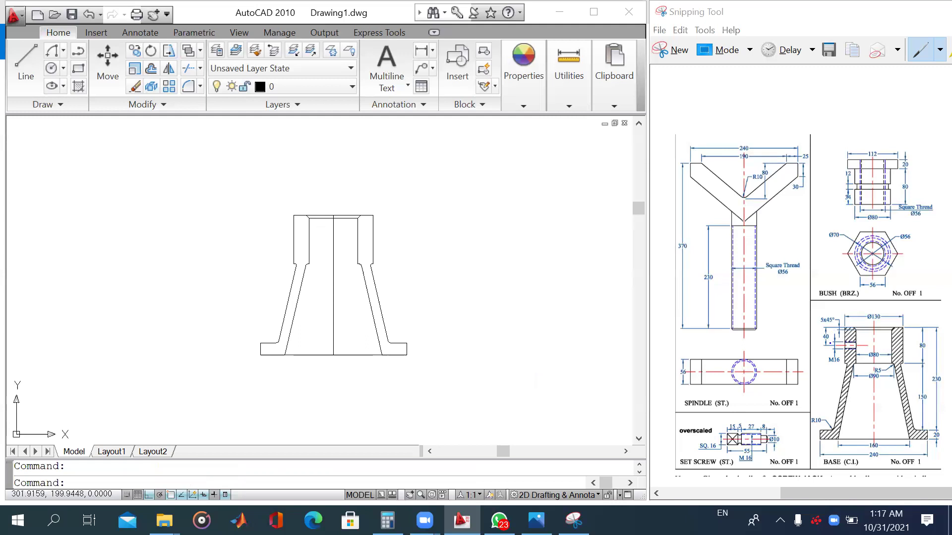
click(151, 72)
text(40)
key(Return)
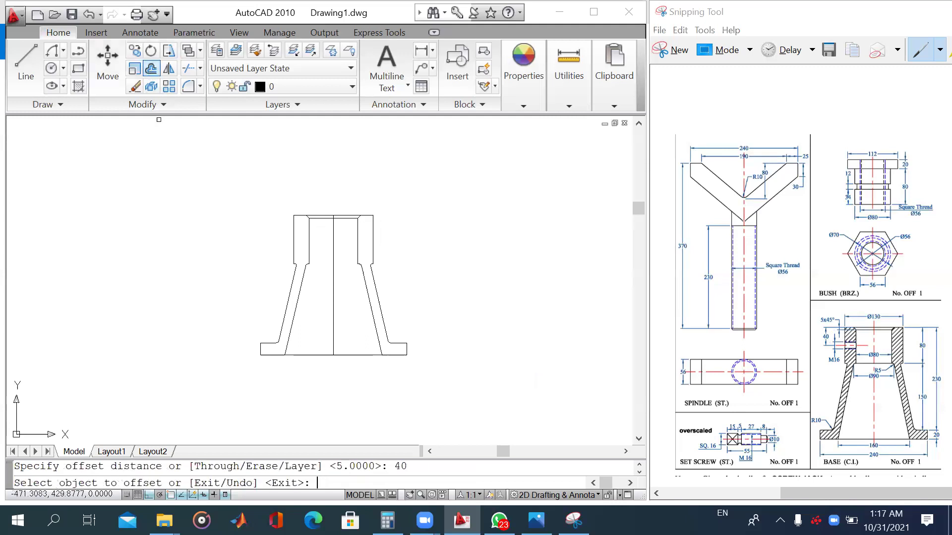
scroll(251, 157, up, 2)
scroll(336, 270, up, 2)
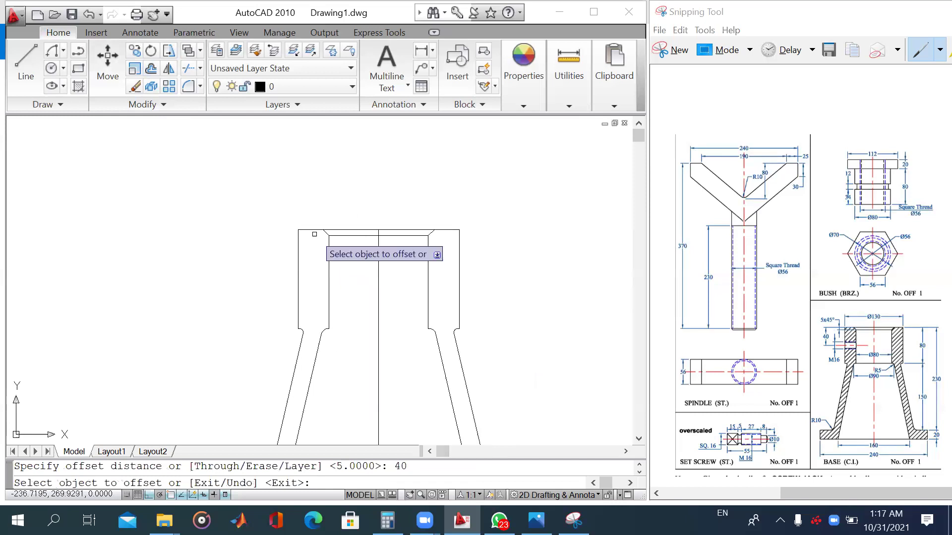
click(313, 230)
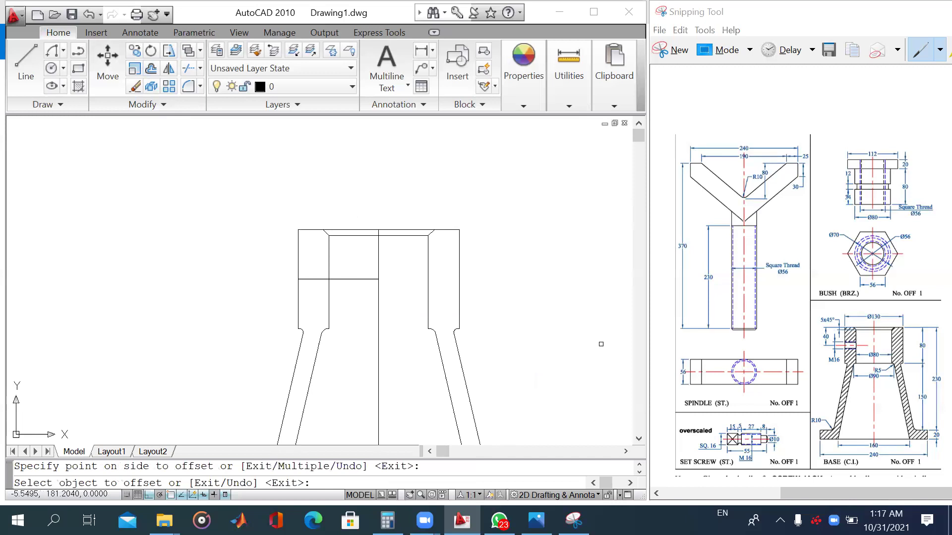
Step: Offset the new horizontal line by 8 units
click(151, 69)
text(8)
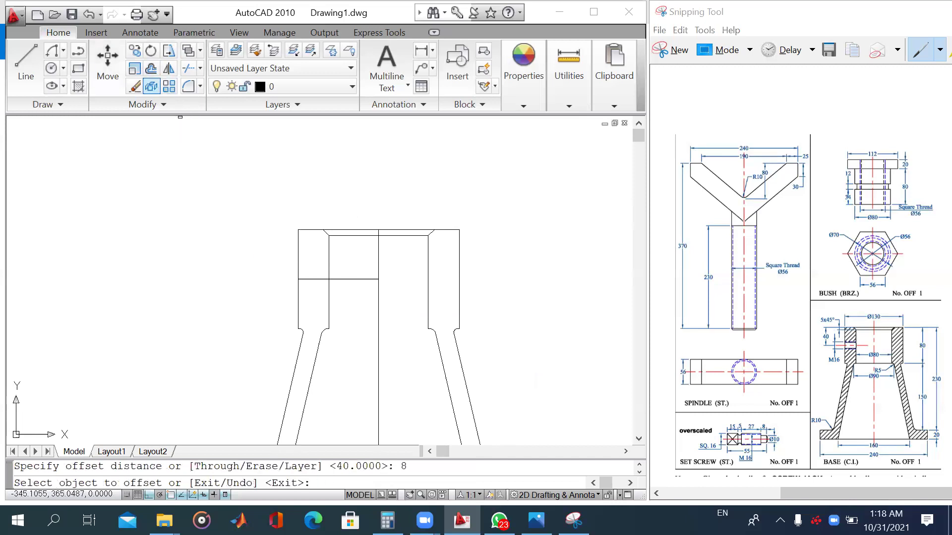
click(312, 281)
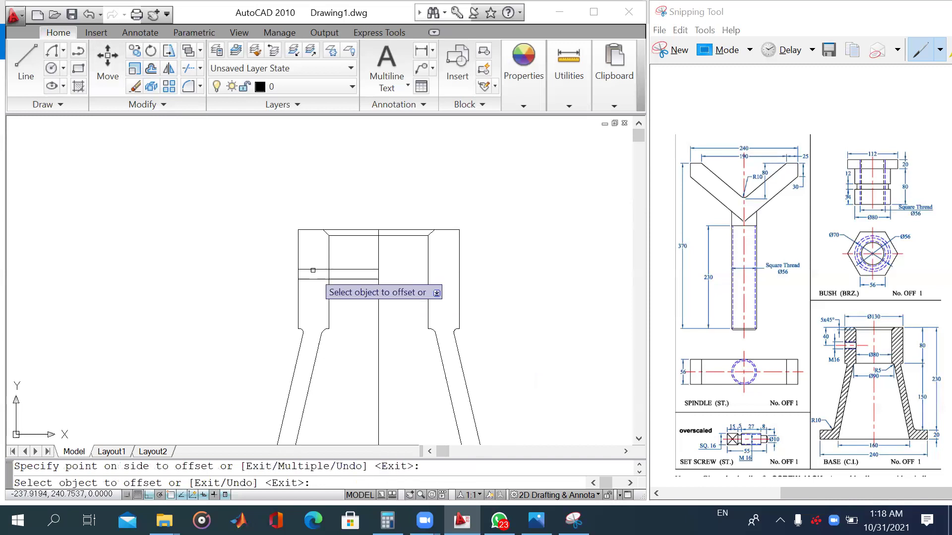
click(314, 280)
click(314, 289)
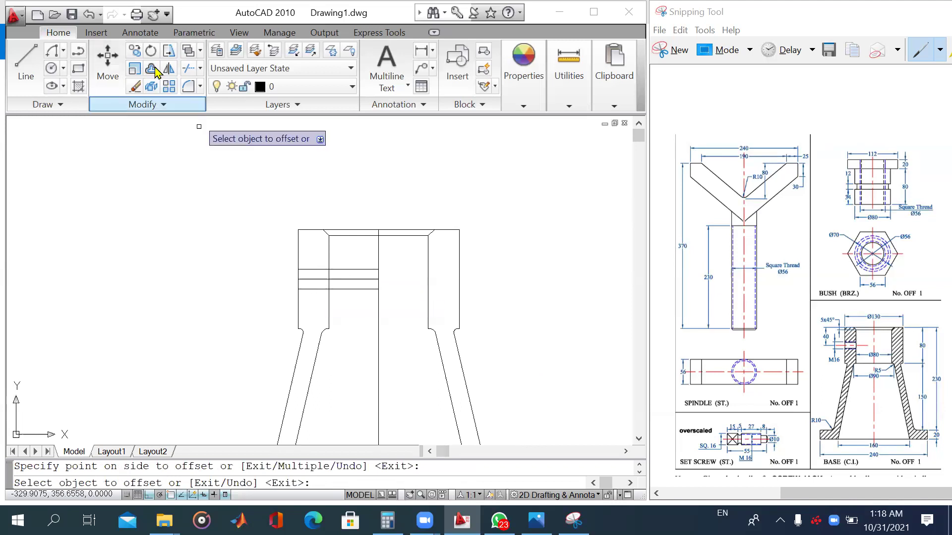
Step: Offset both horizontal lines by 1 unit each
key(Return)
key(Return)
text(1)
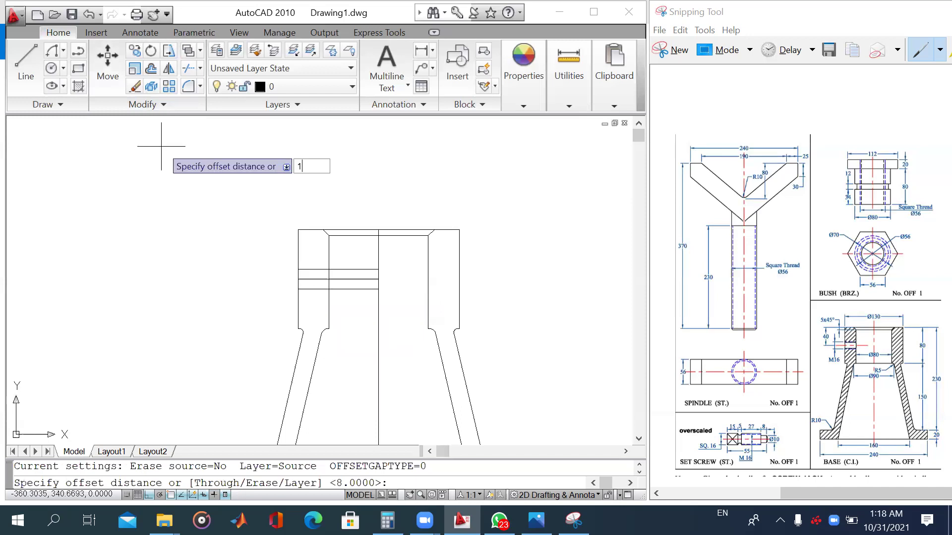
key(Return)
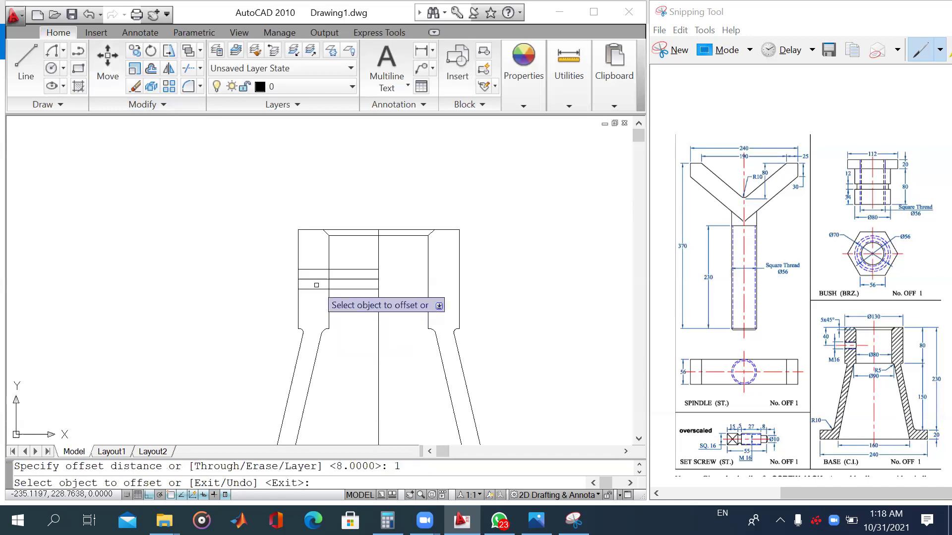
click(316, 285)
click(317, 285)
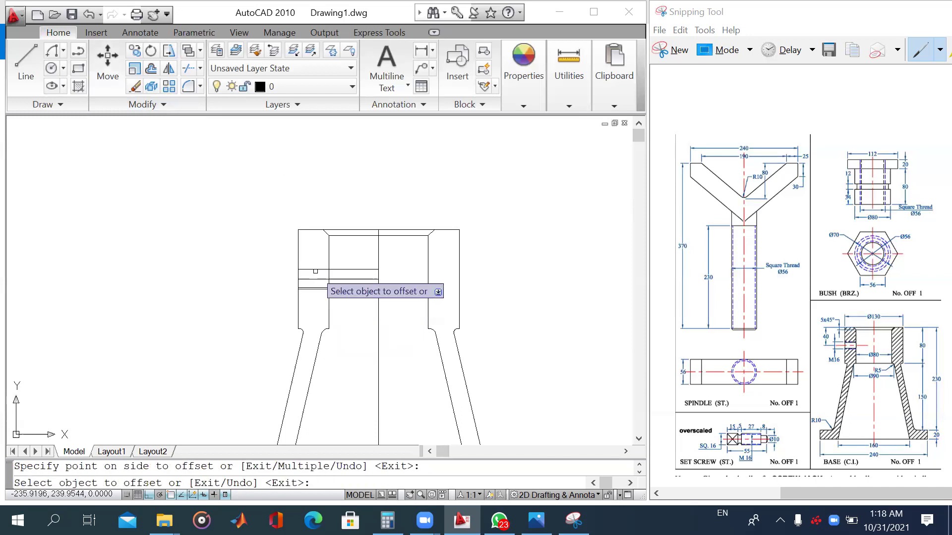
click(315, 271)
click(299, 272)
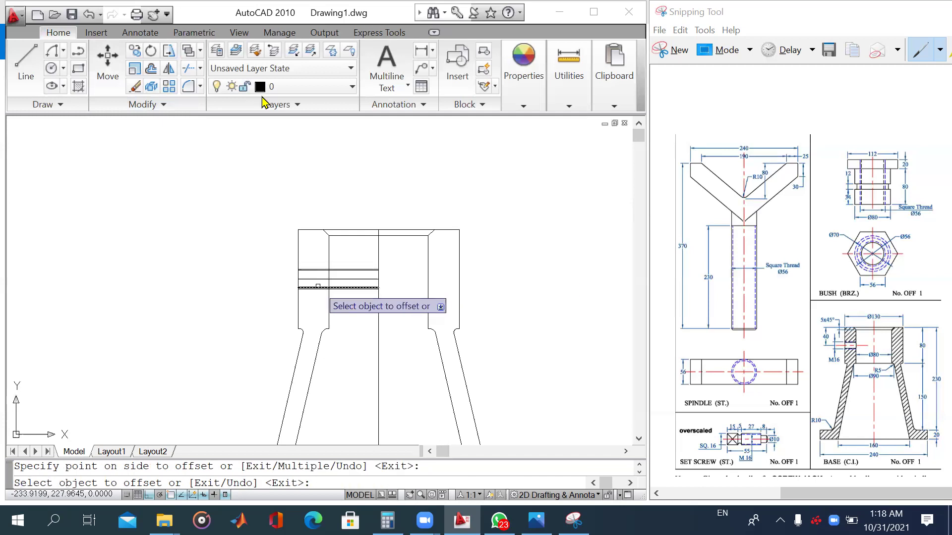
Step: Trim the new horizontal lines out of the bore back to the left wall
click(189, 72)
key(Return)
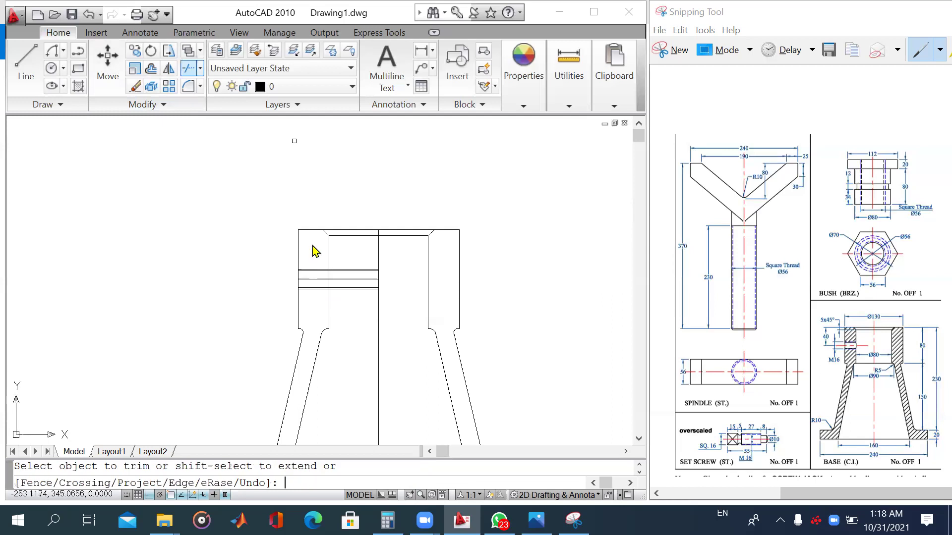
click(363, 298)
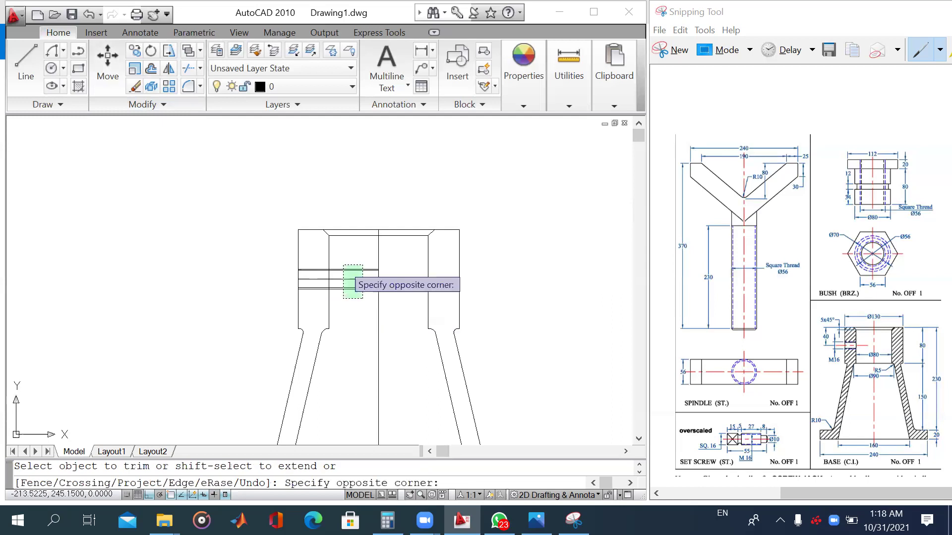
click(343, 265)
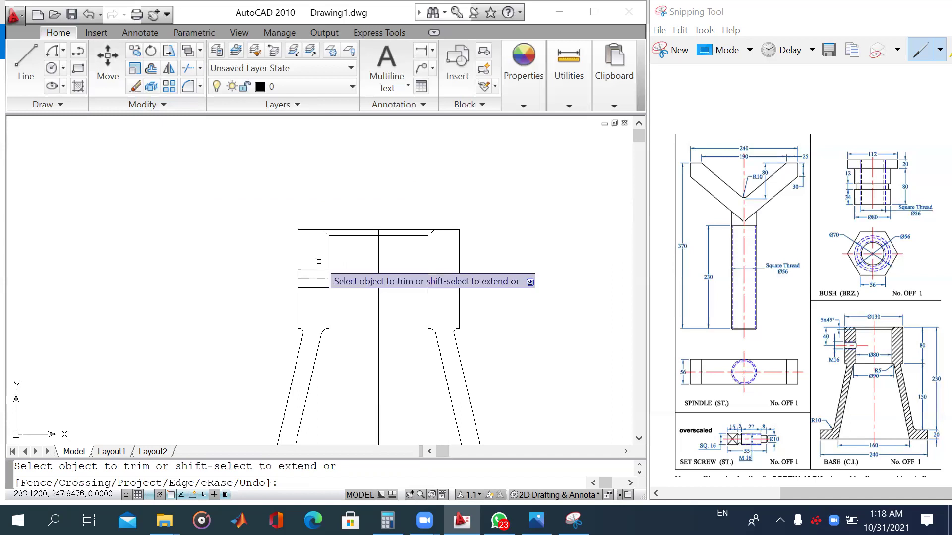
key(Escape)
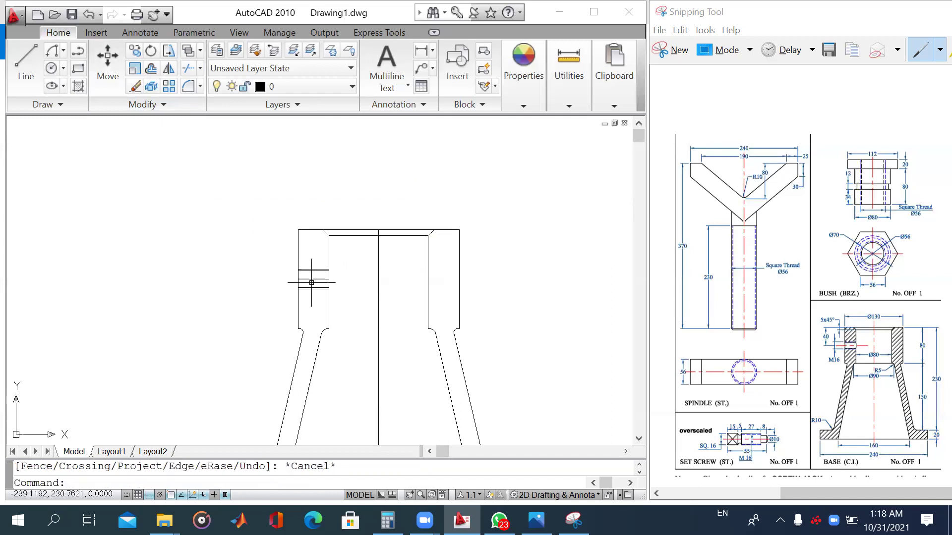
Step: Move the middle short line onto the 'centre' layer
click(311, 281)
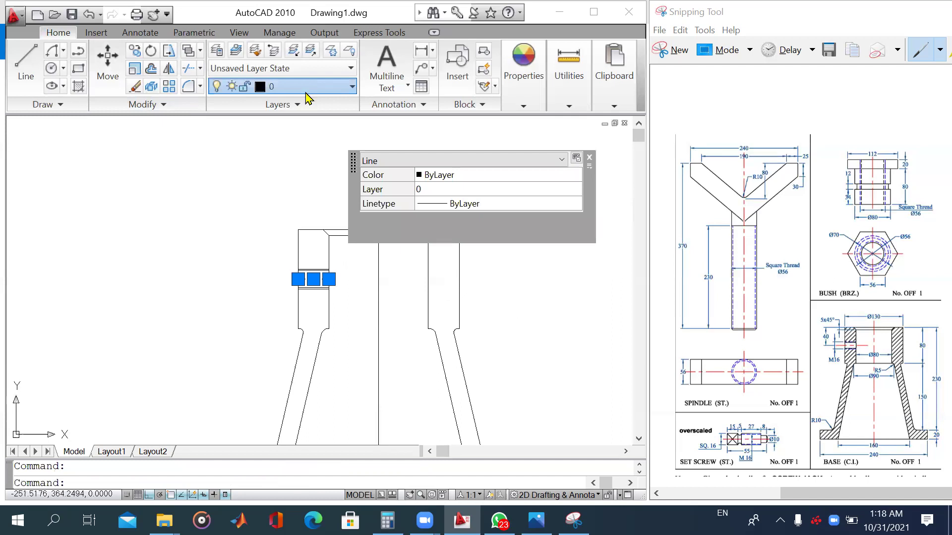
click(298, 86)
click(297, 123)
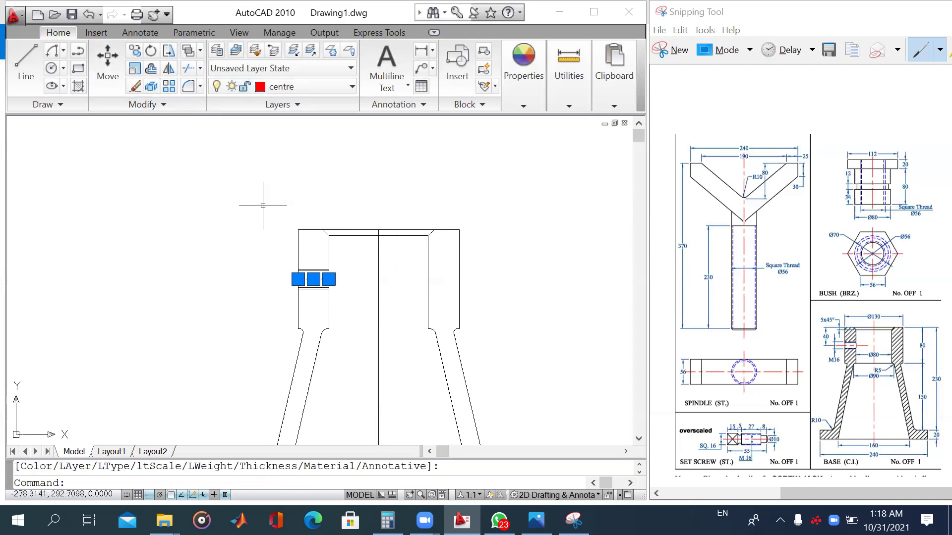
key(Escape)
scroll(382, 393, down, 2)
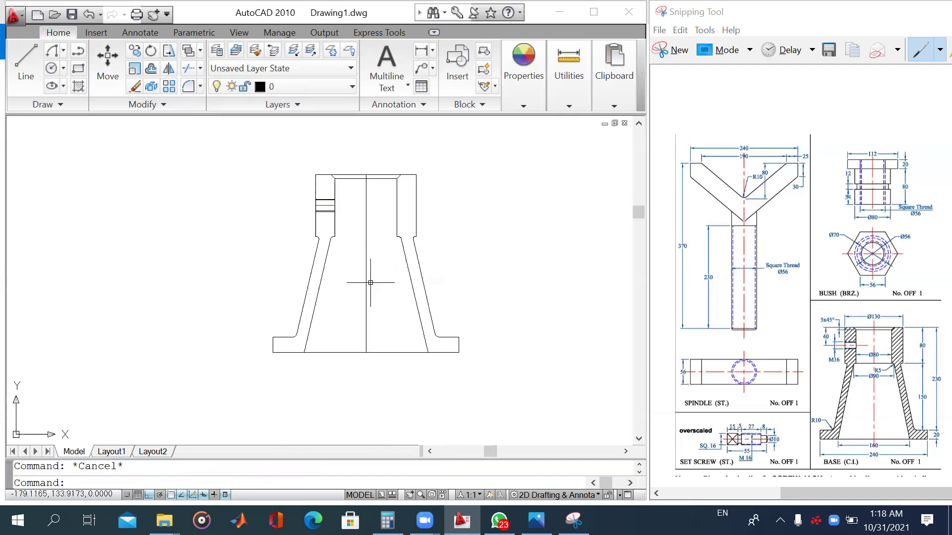
Step: Hatch the left wall, small area above the red line and right wall at scale 9
click(79, 89)
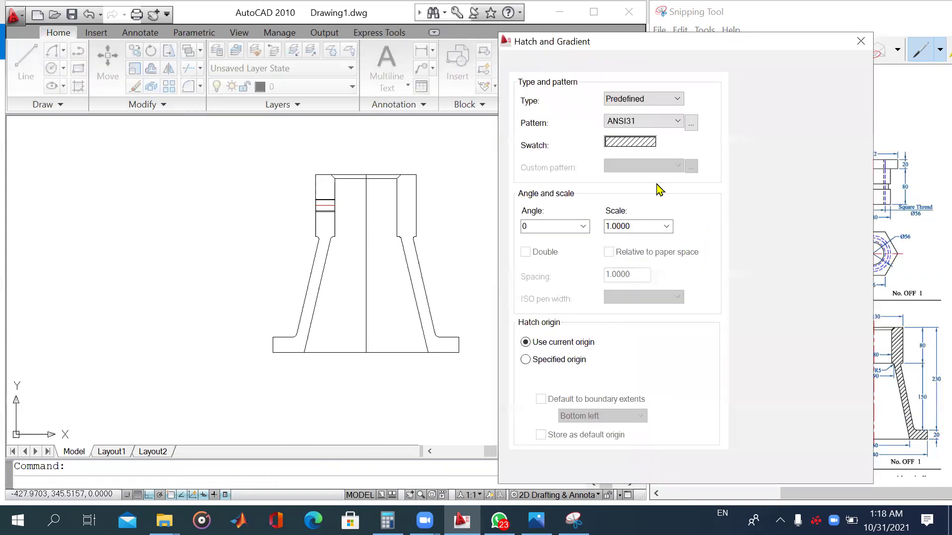
double_click(604, 228)
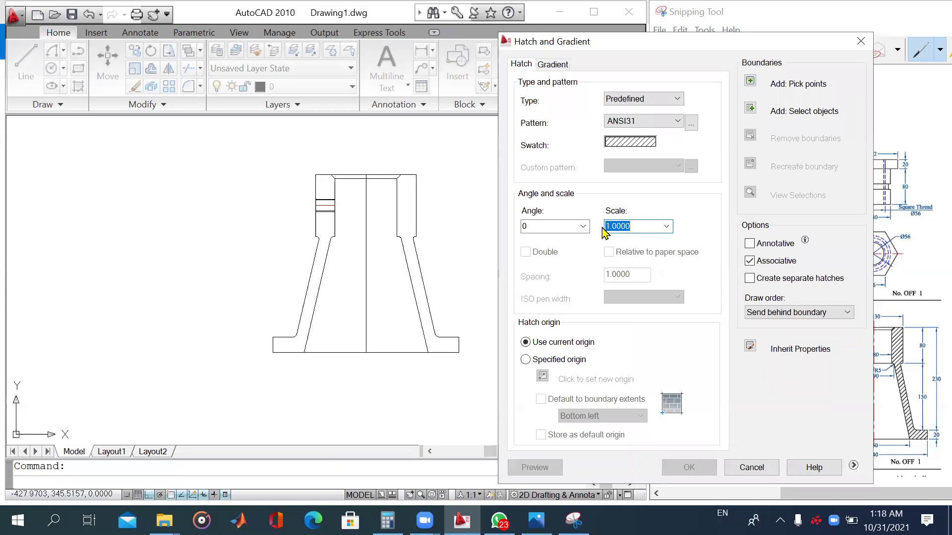
text(9)
click(750, 81)
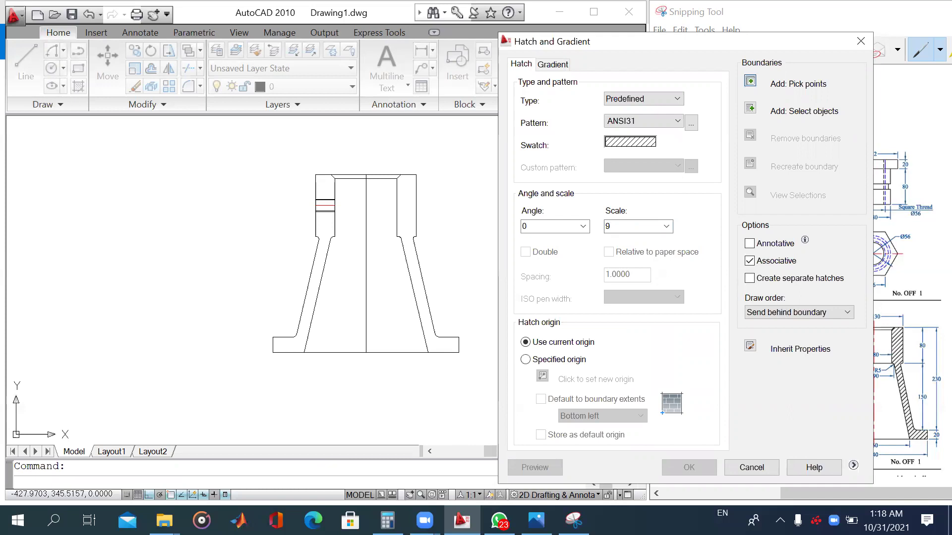
click(323, 223)
click(326, 180)
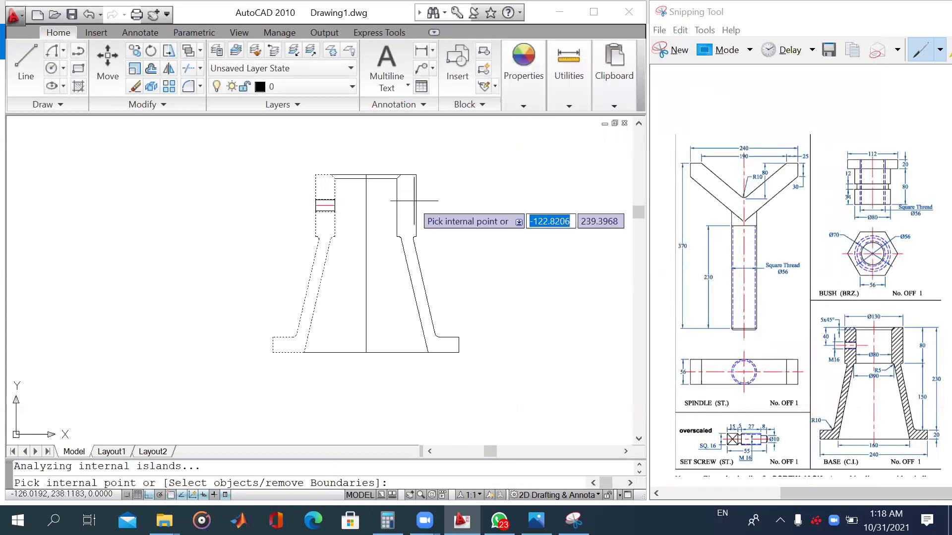
click(414, 203)
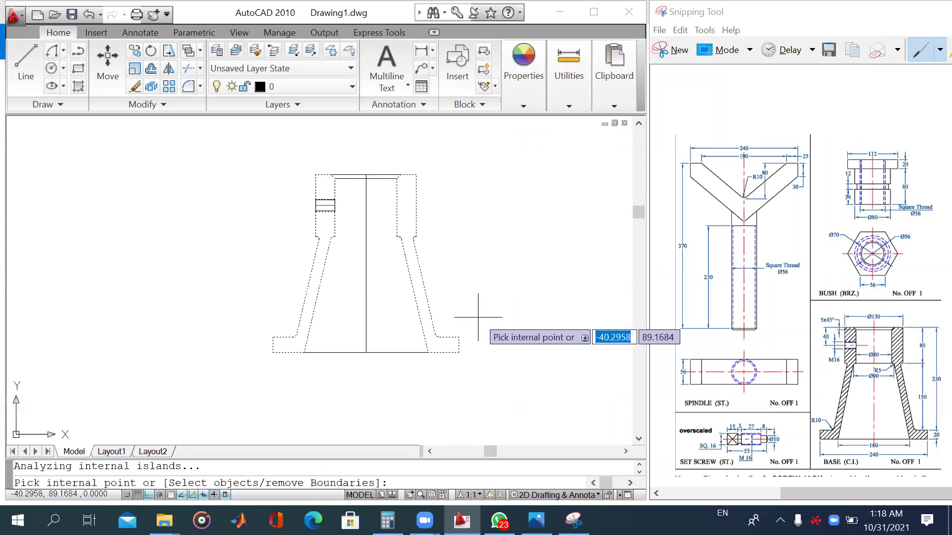
key(Return)
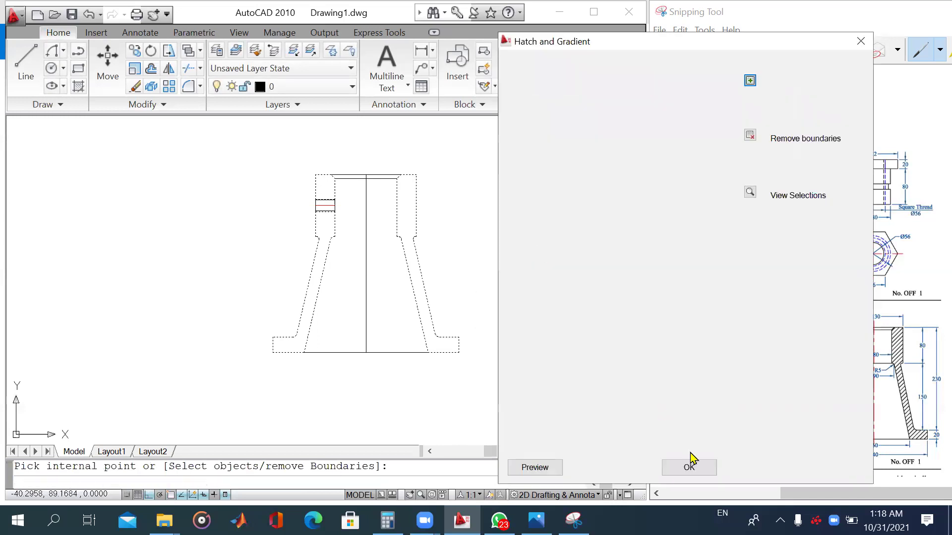
click(689, 468)
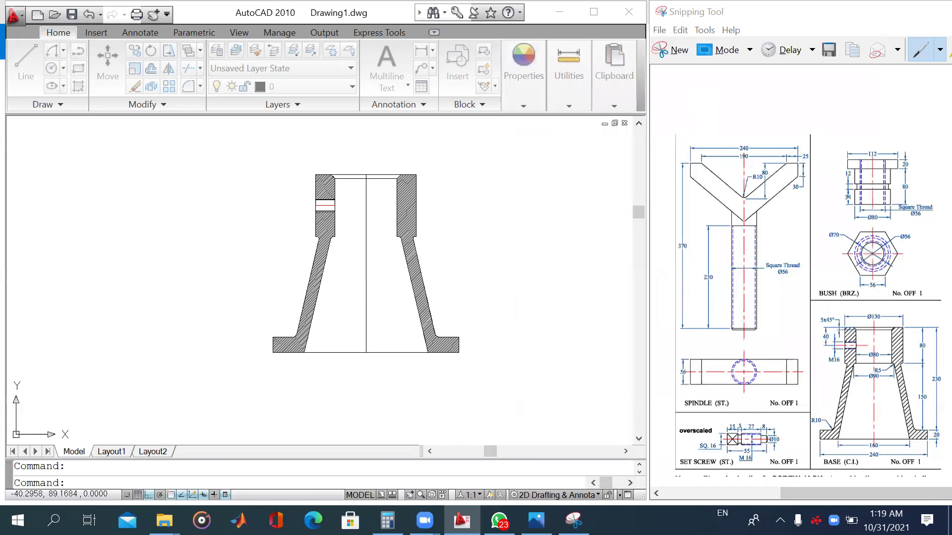
scroll(522, 283, down, 1)
middle_drag(523, 288, 546, 348)
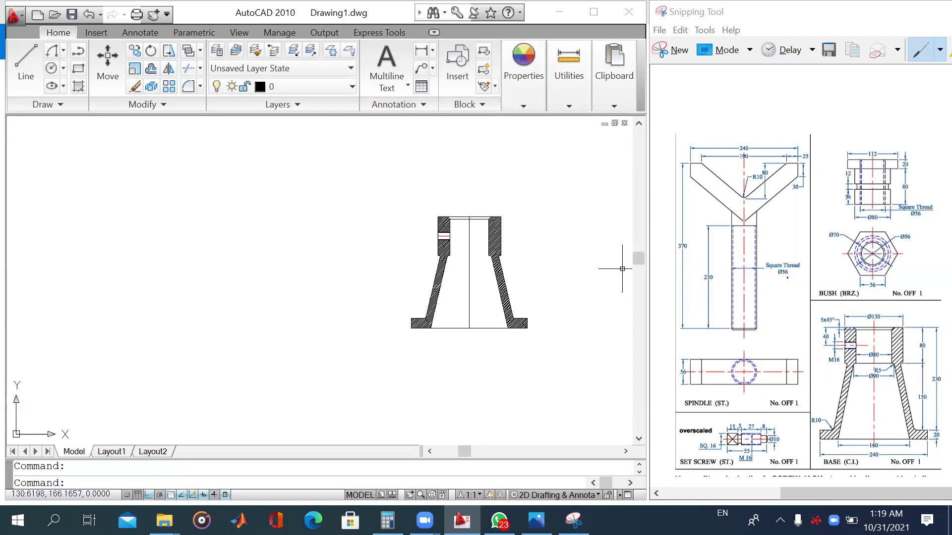
Step: Draw the spindle outline start: 28-unit bottom line (56/2), 370-unit vertical edge, 95-unit top line
click(25, 65)
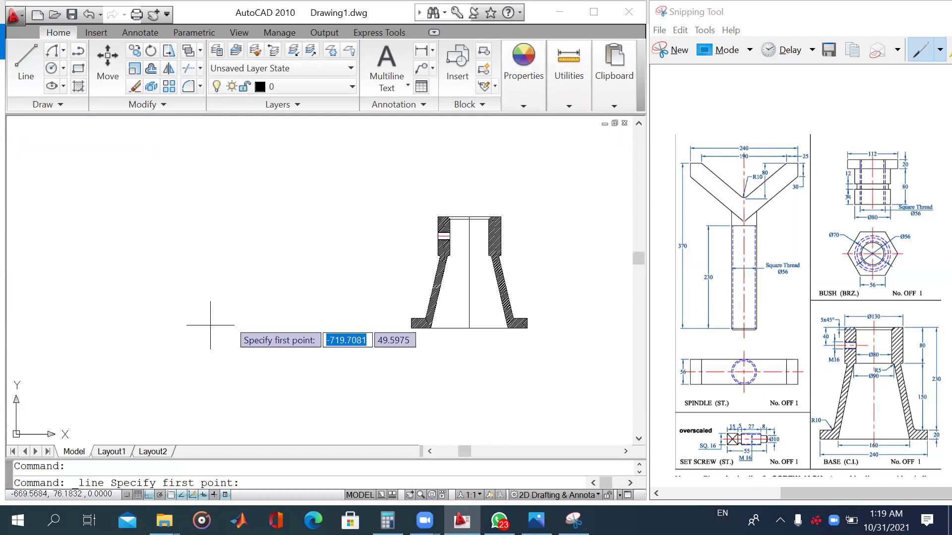
click(261, 325)
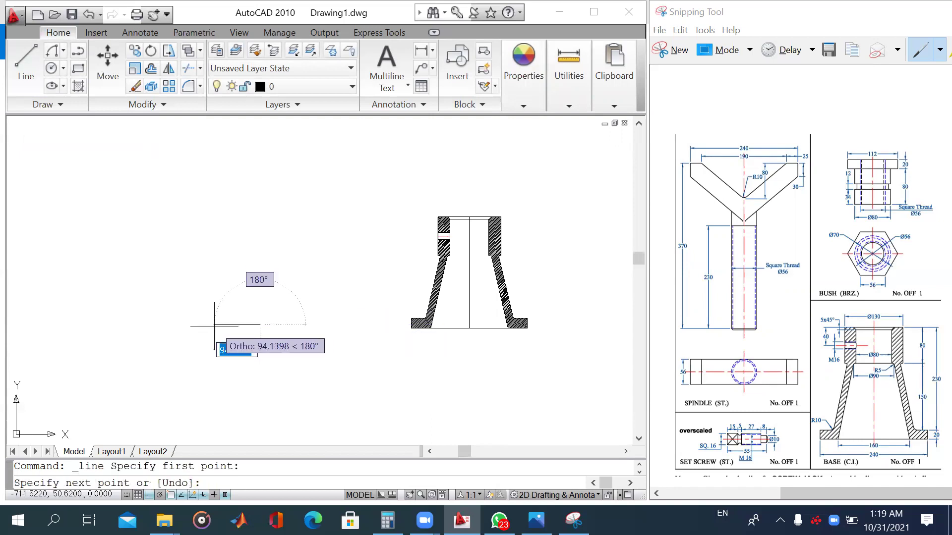
text(56/2)
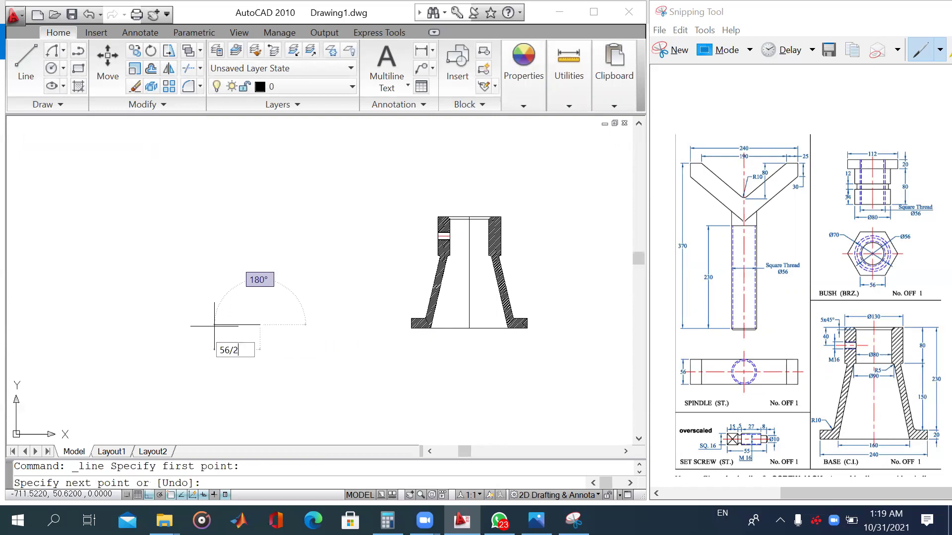
key(Return)
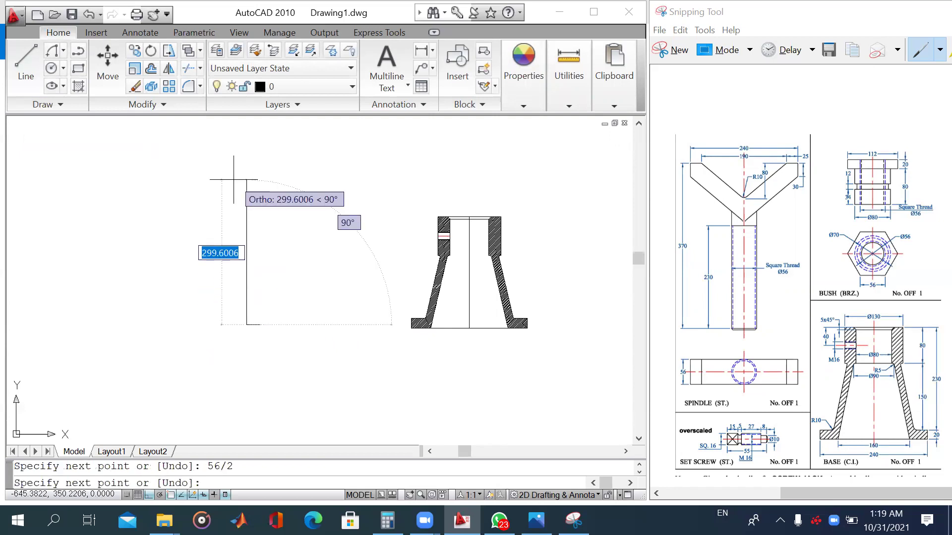
text(370)
key(Return)
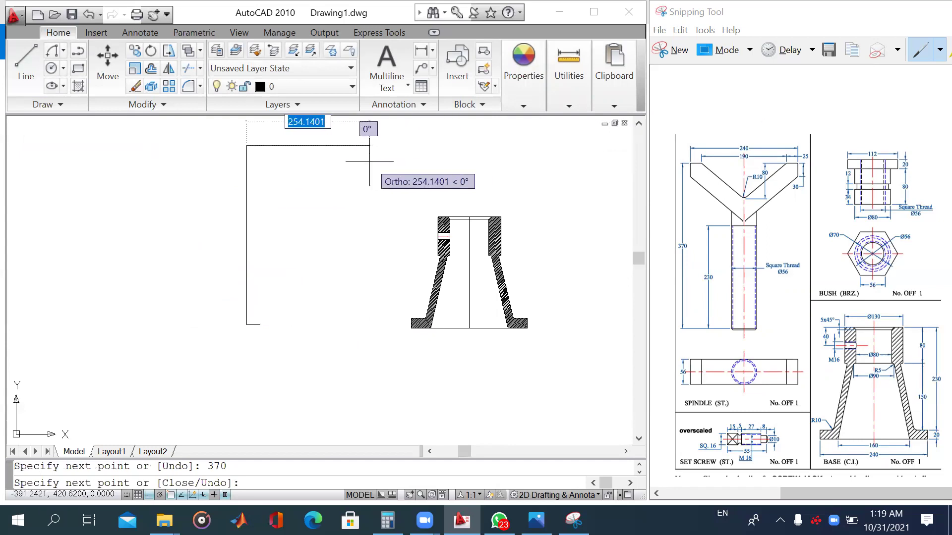
text(95)
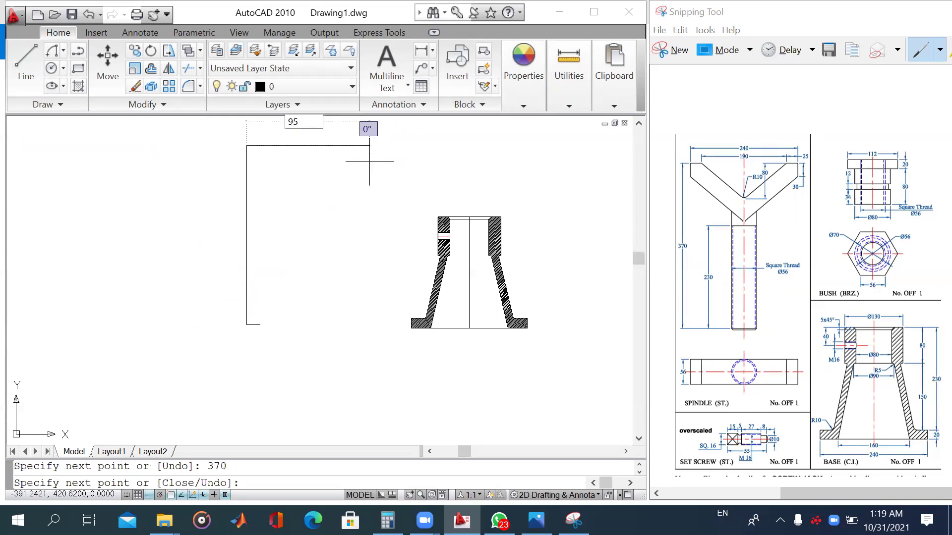
key(Return)
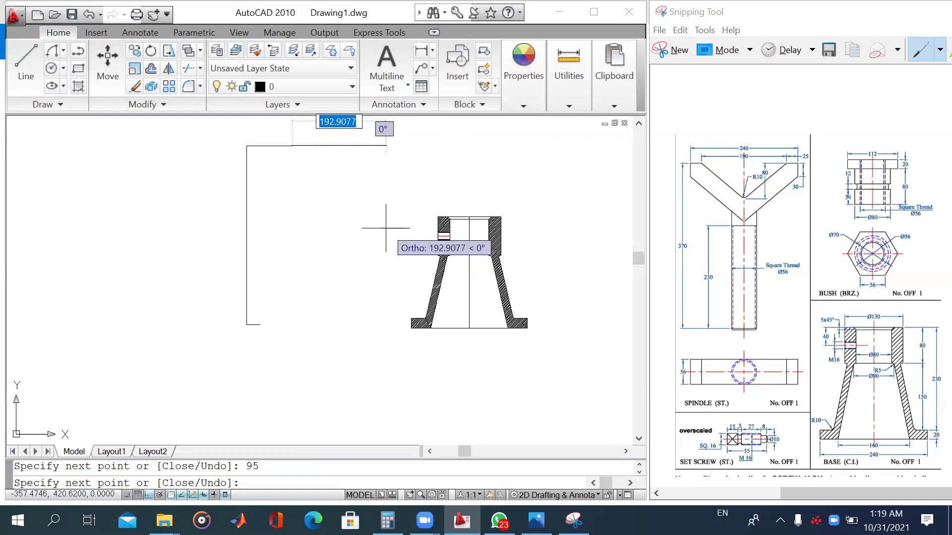
key(Escape)
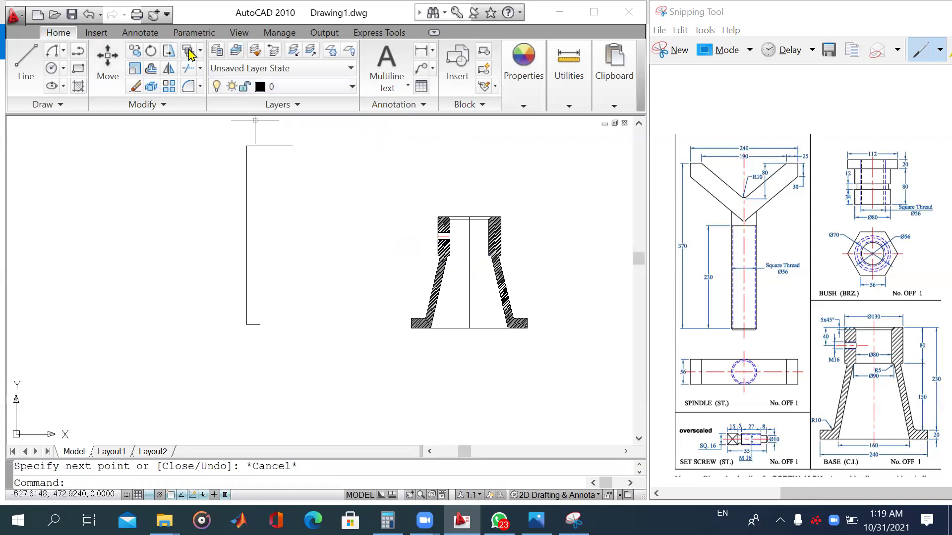
click(152, 72)
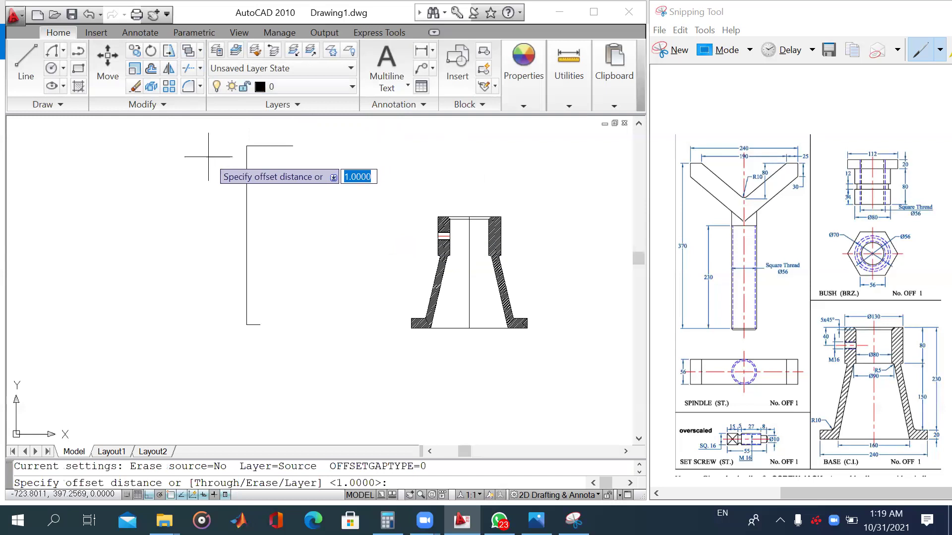
Step: Offset the spindle's top line 80 units downward as a parallel horizontal line
key(Escape)
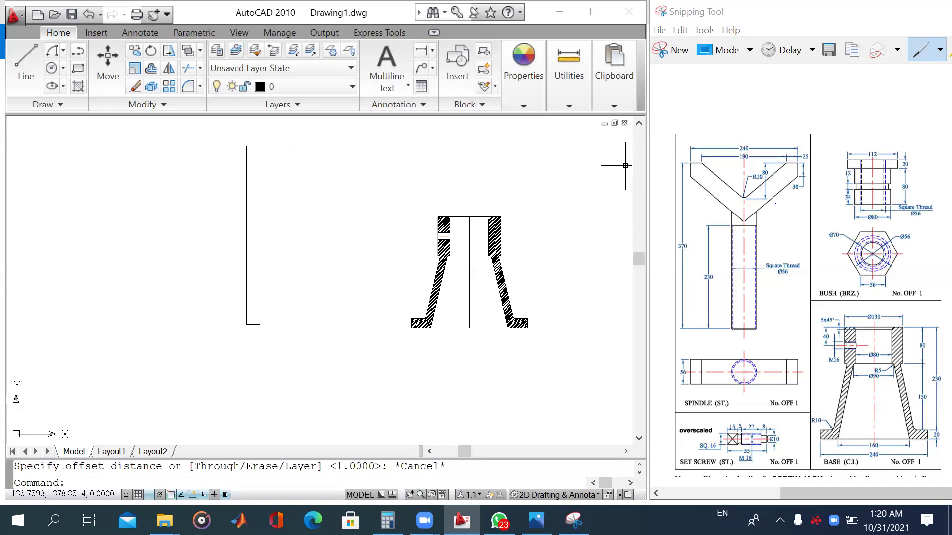
click(153, 68)
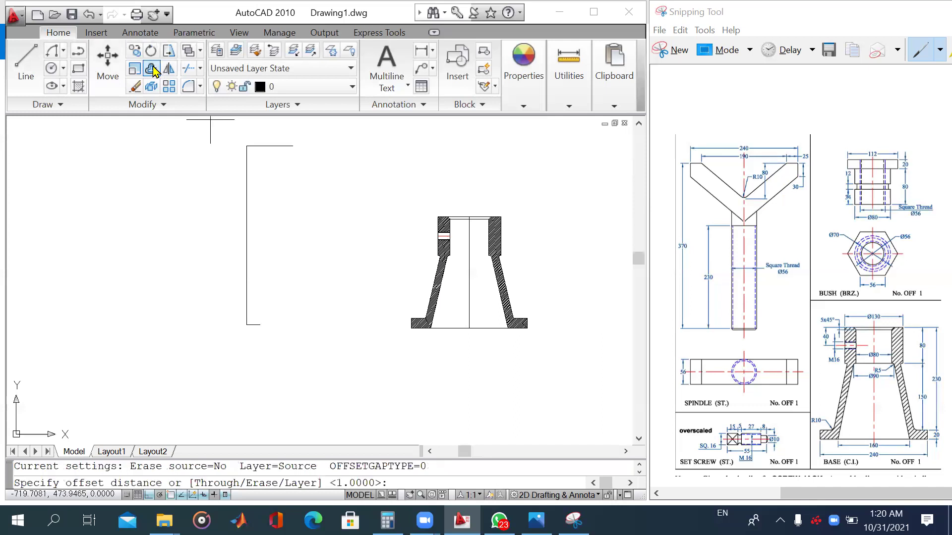
text(80)
key(Return)
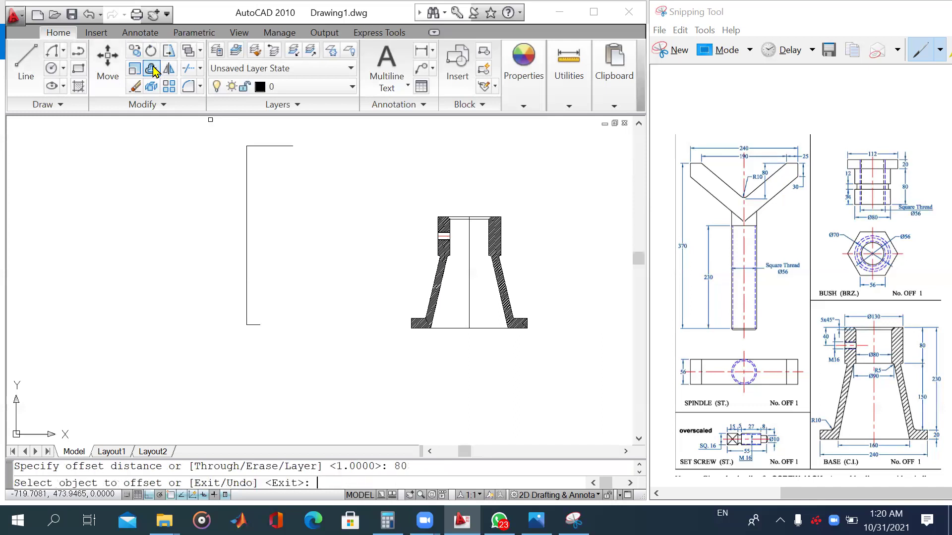
click(264, 145)
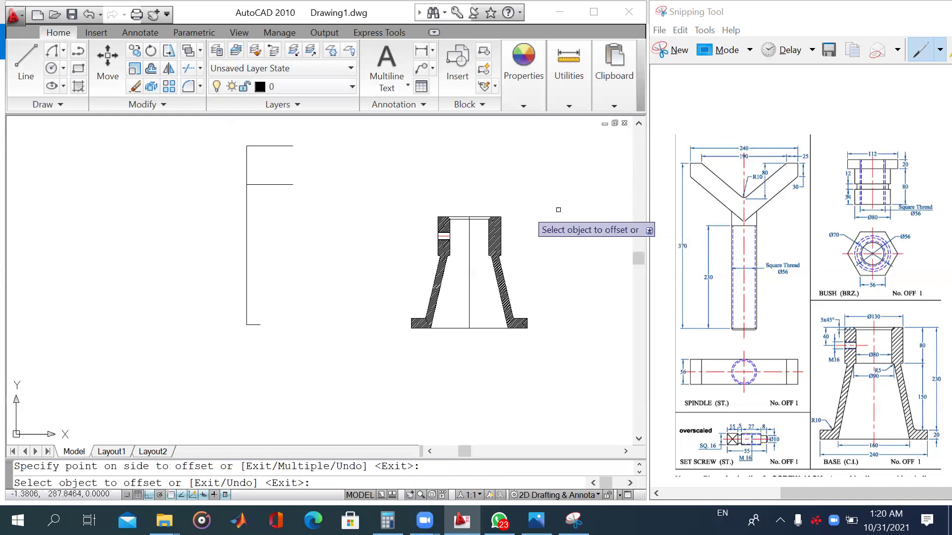
key(Escape)
Step: Draw the diagonal arm edge from the top line's end down to the lower offset line
click(26, 59)
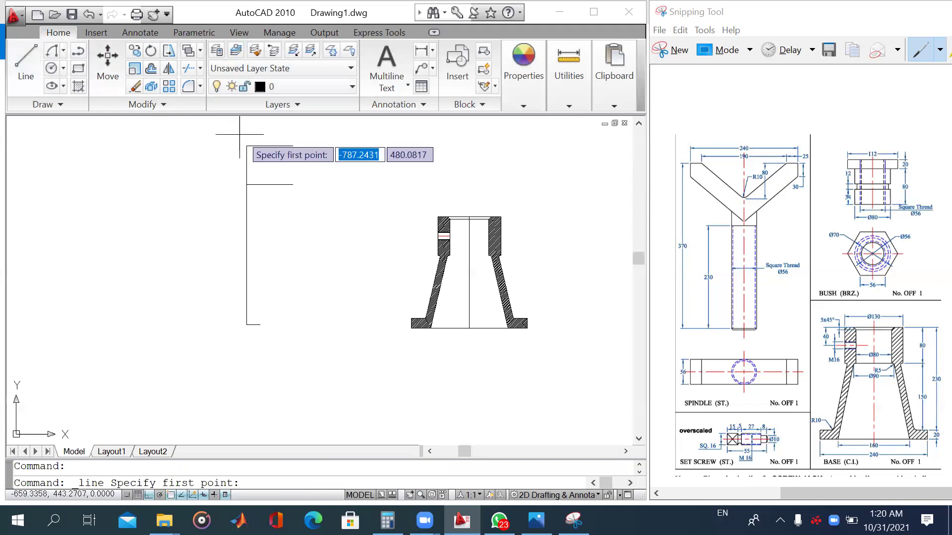
click(292, 146)
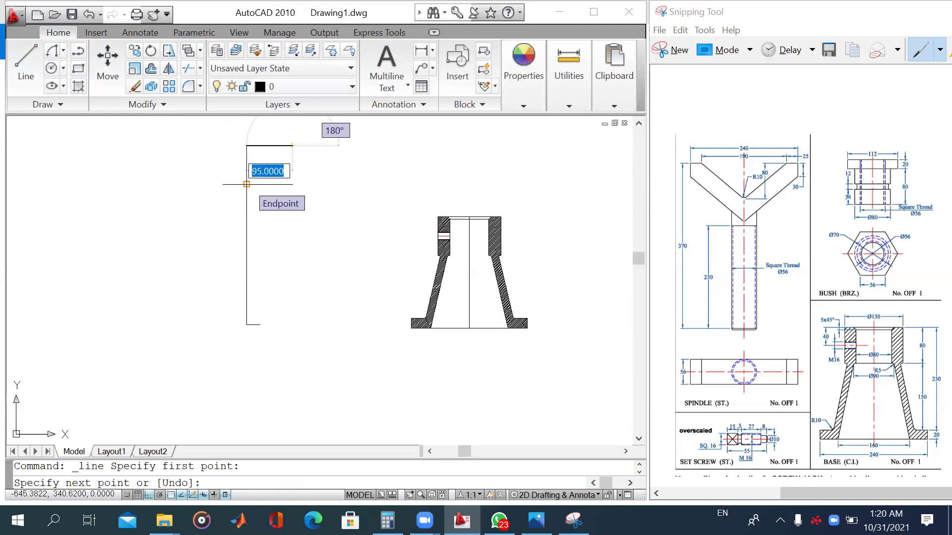
click(246, 185)
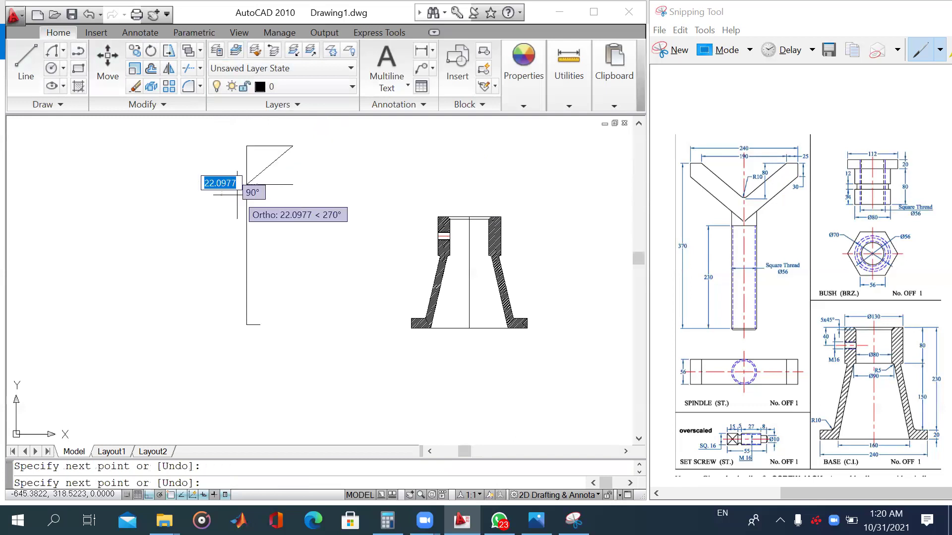
key(Escape)
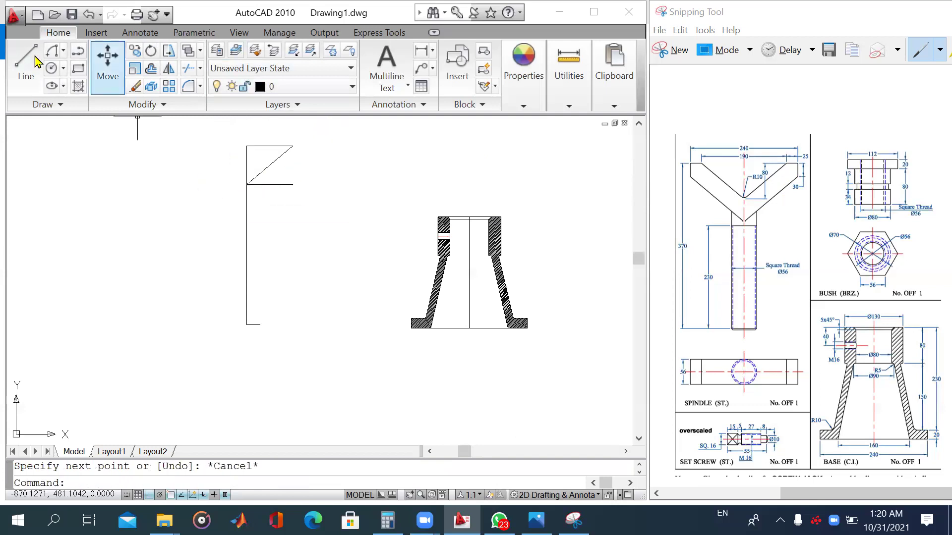
Step: Draw a 25-unit line right from the arm's top corner, then delete the stray short segment
click(36, 62)
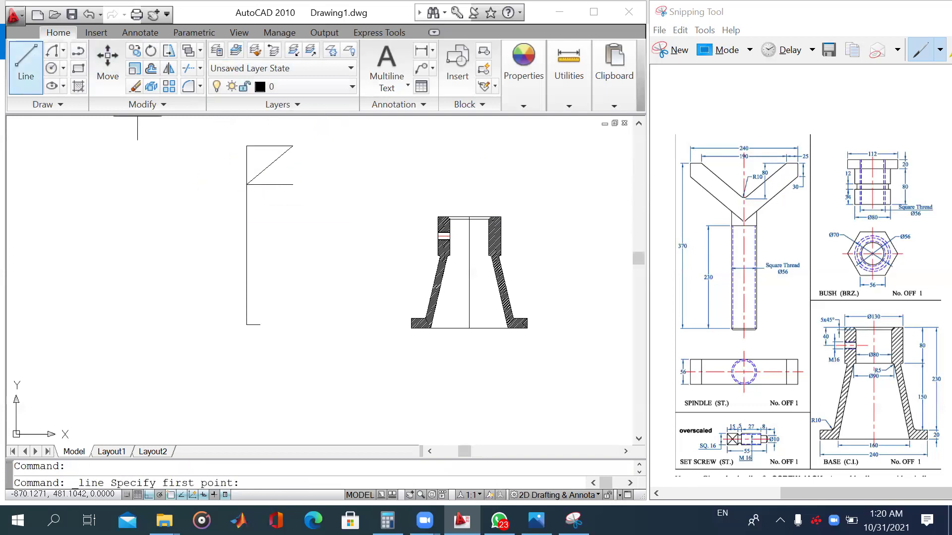
click(293, 145)
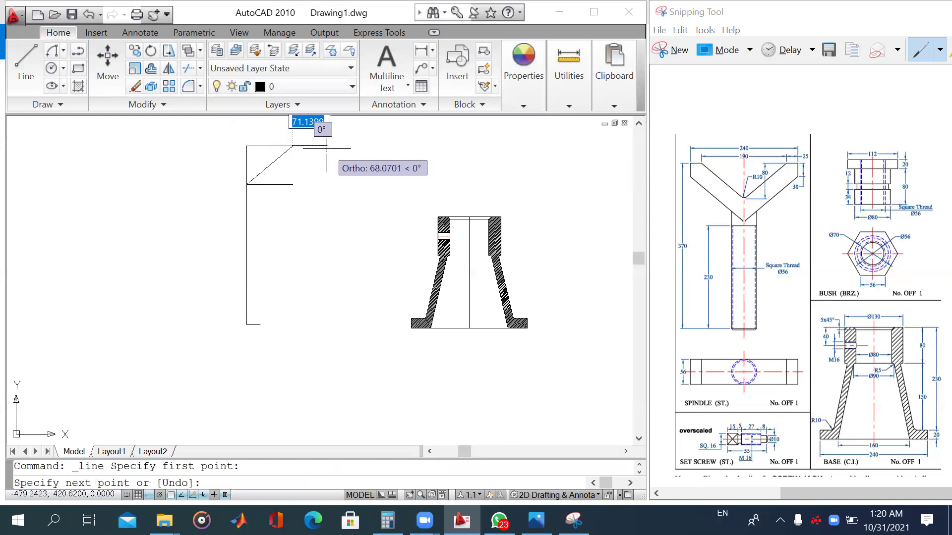
scroll(299, 146, up, 1)
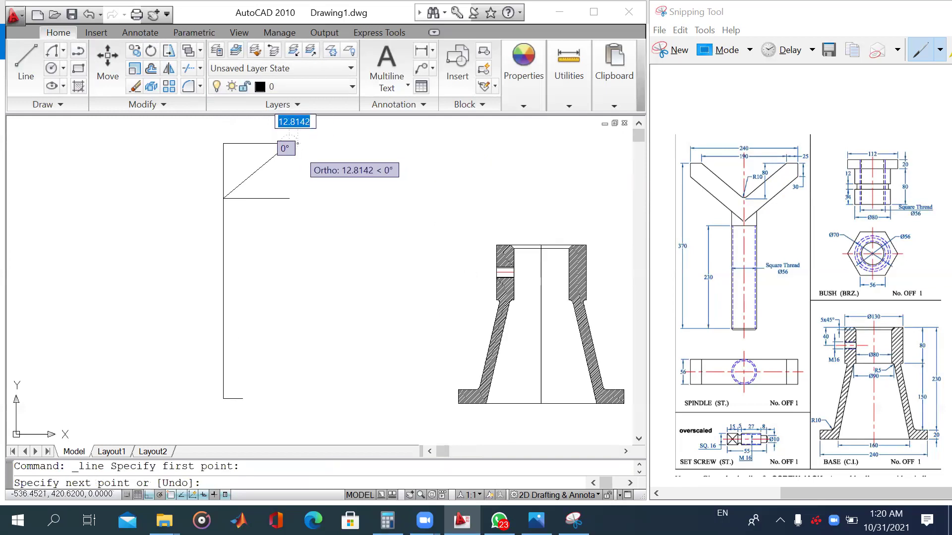
scroll(297, 147, up, 3)
key(Escape)
scroll(299, 149, up, 1)
key(Return)
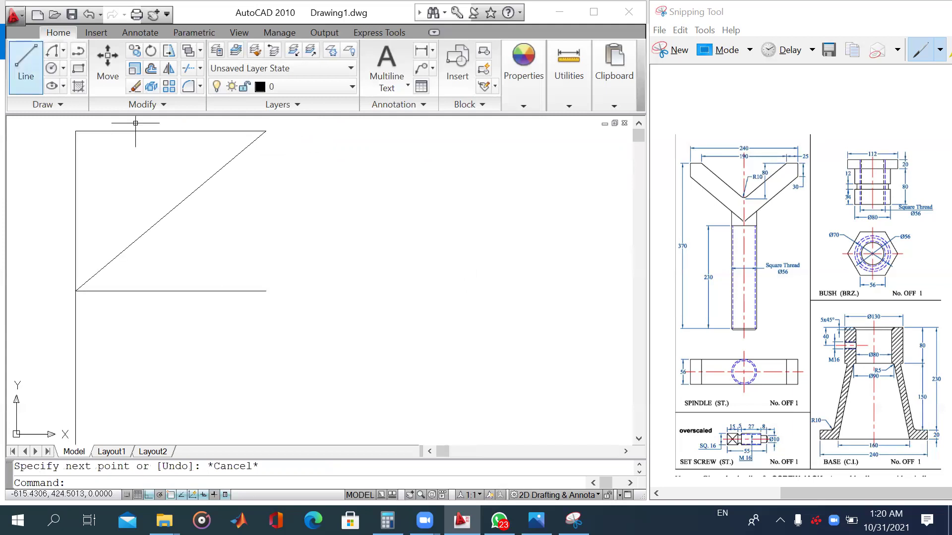
click(265, 131)
text(25)
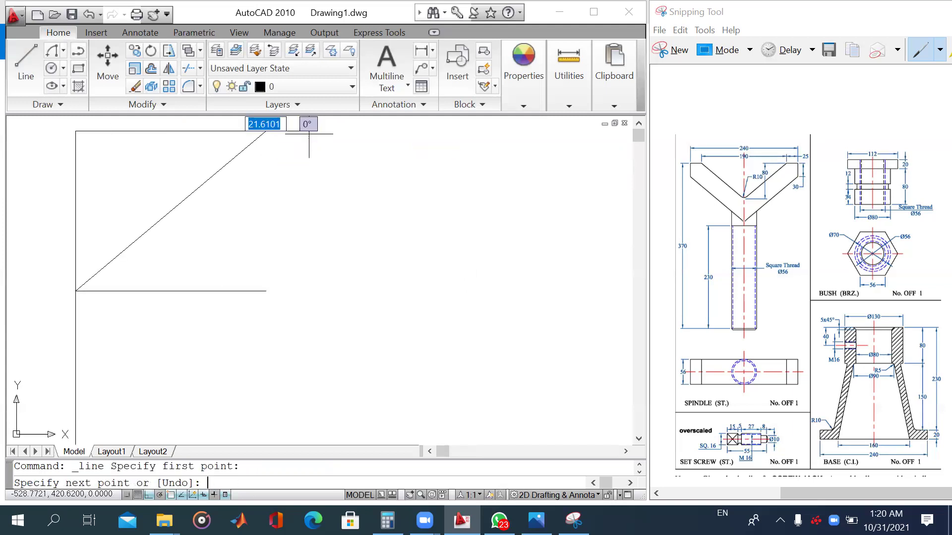
key(Return)
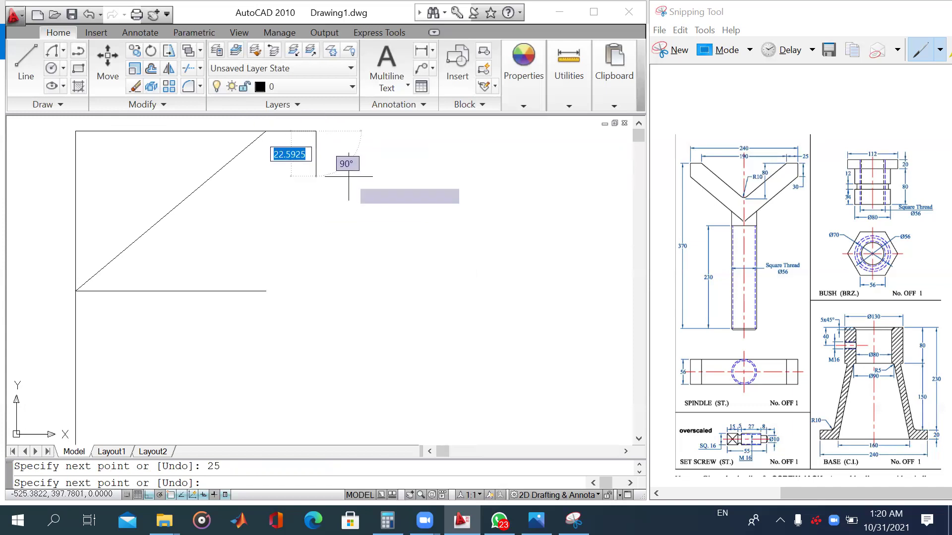
key(Escape)
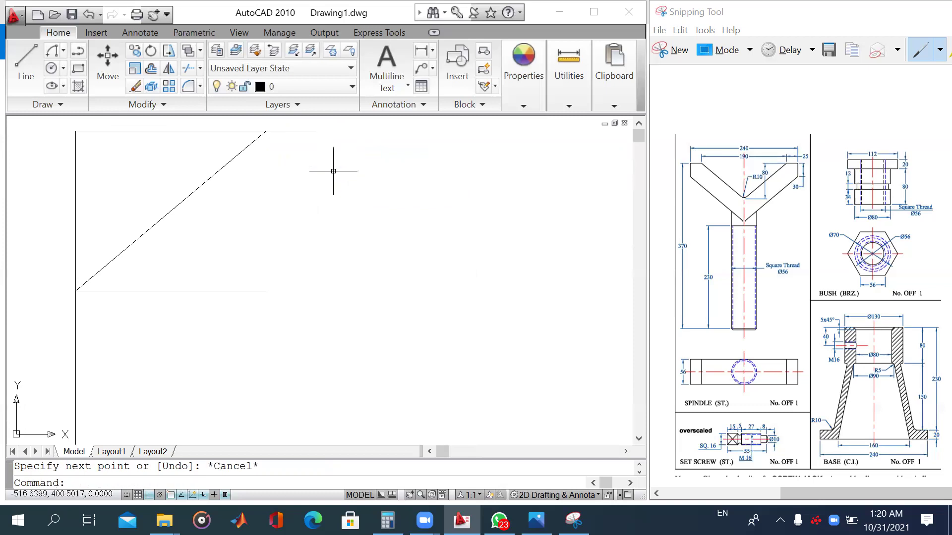
drag(325, 159, 288, 120)
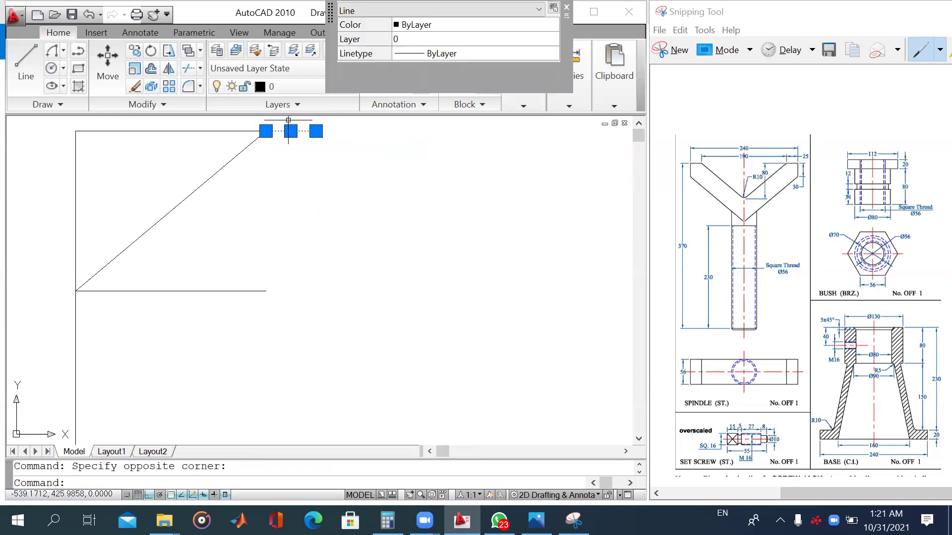
key(Delete)
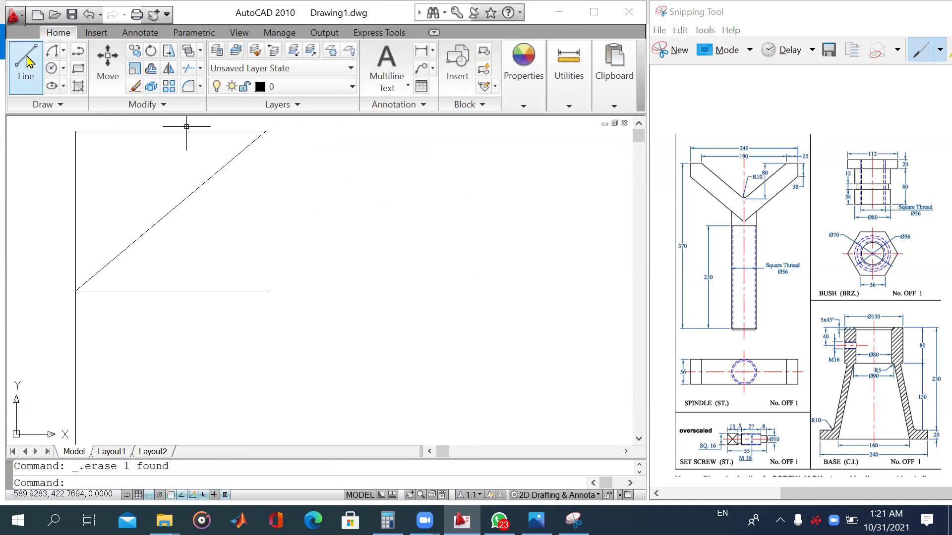
Step: Redraw the 25-unit line right from the arm's top corner and drop 30 units vertically
click(26, 60)
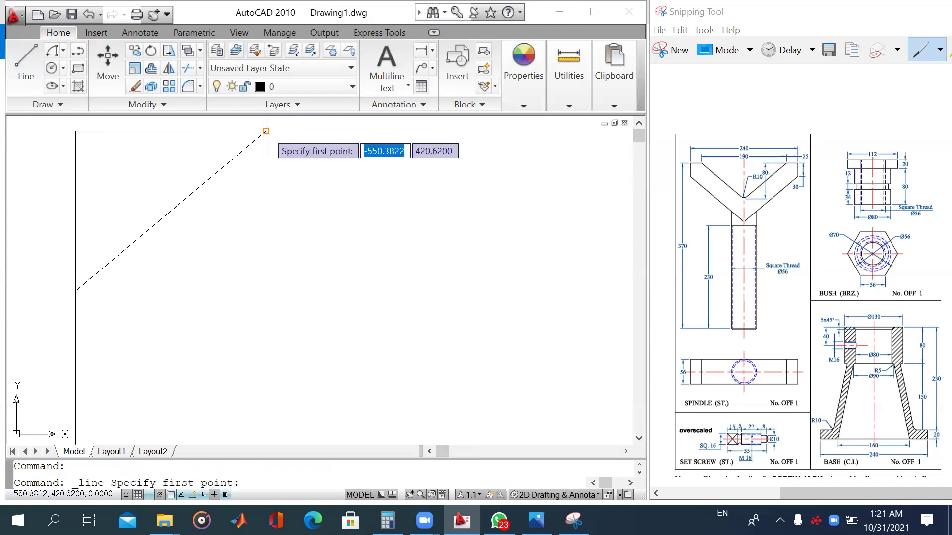
click(266, 131)
text(2)
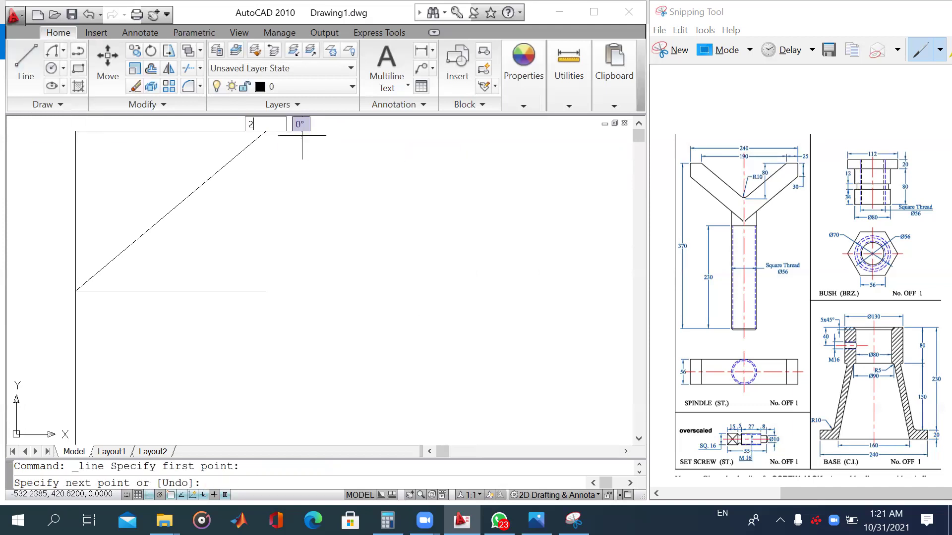
text(5)
key(Return)
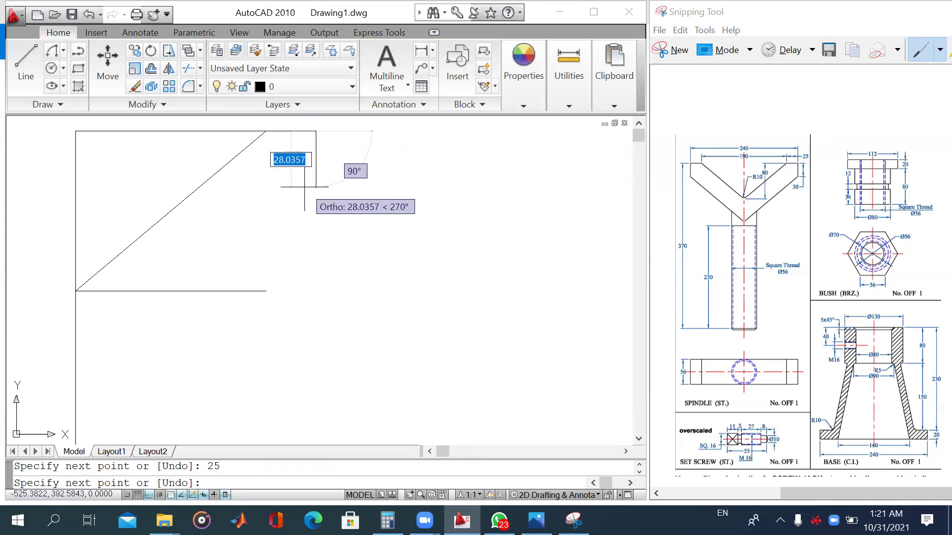
text(30)
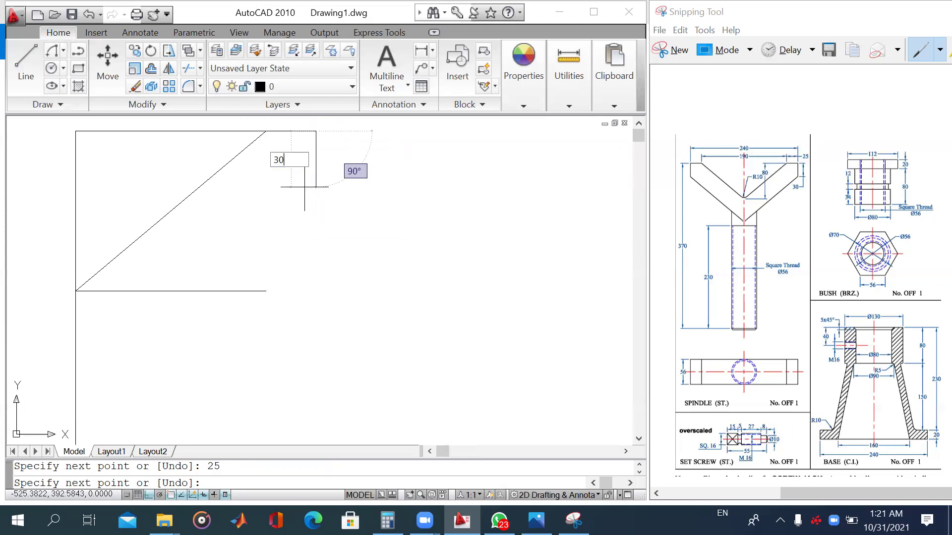
key(Return)
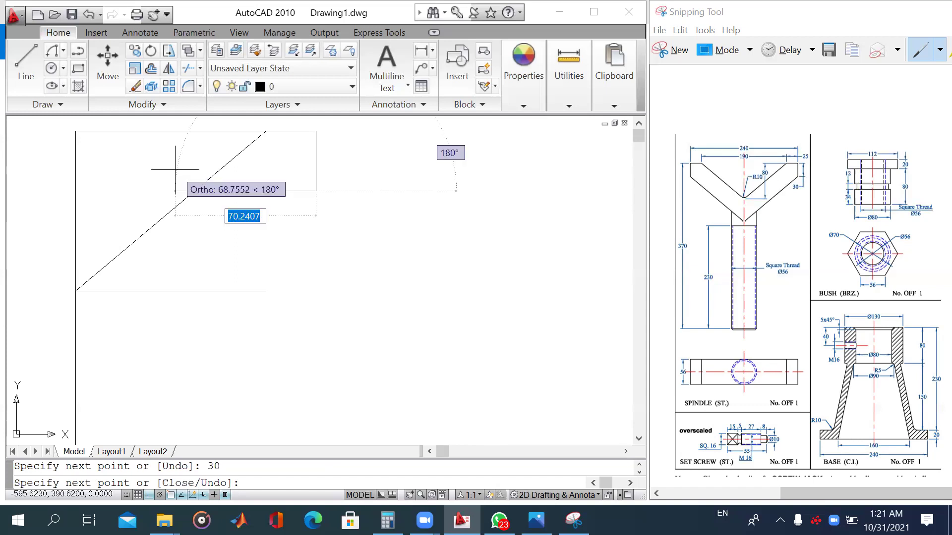
key(Escape)
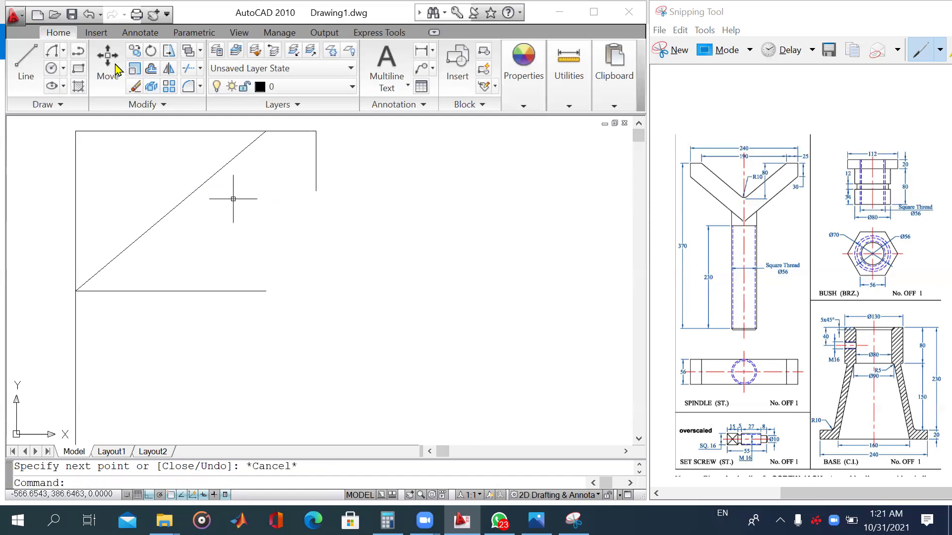
Step: Copy the diagonal arm edge from its top end down to the foot of the 30-unit drop
click(135, 51)
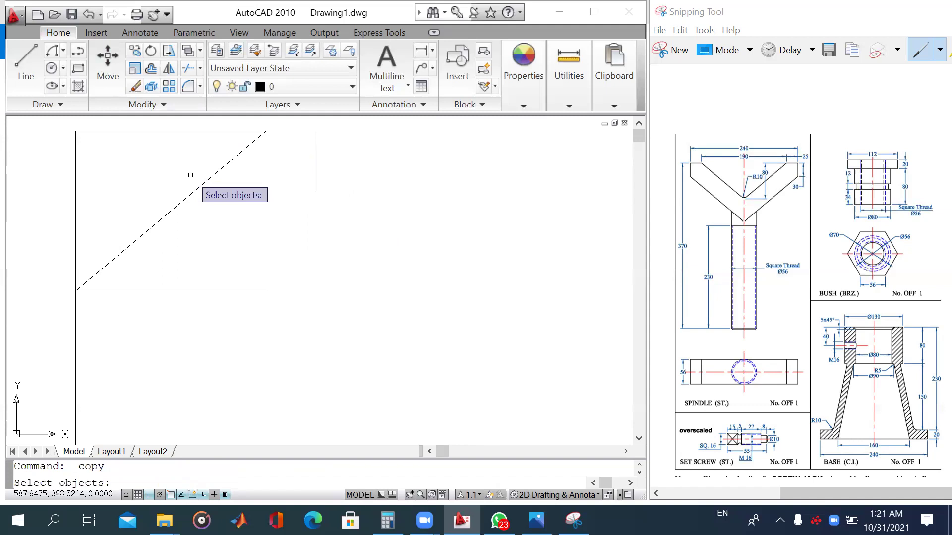
click(202, 185)
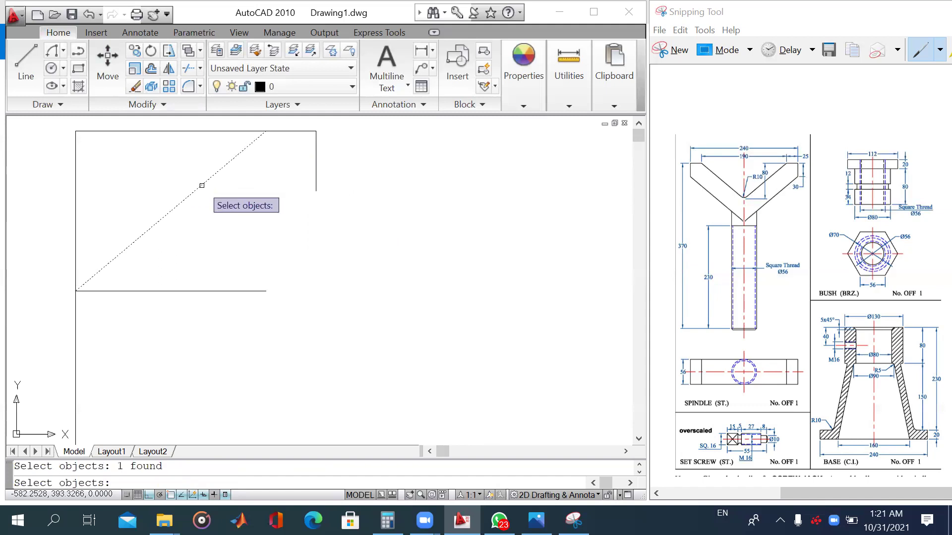
key(Return)
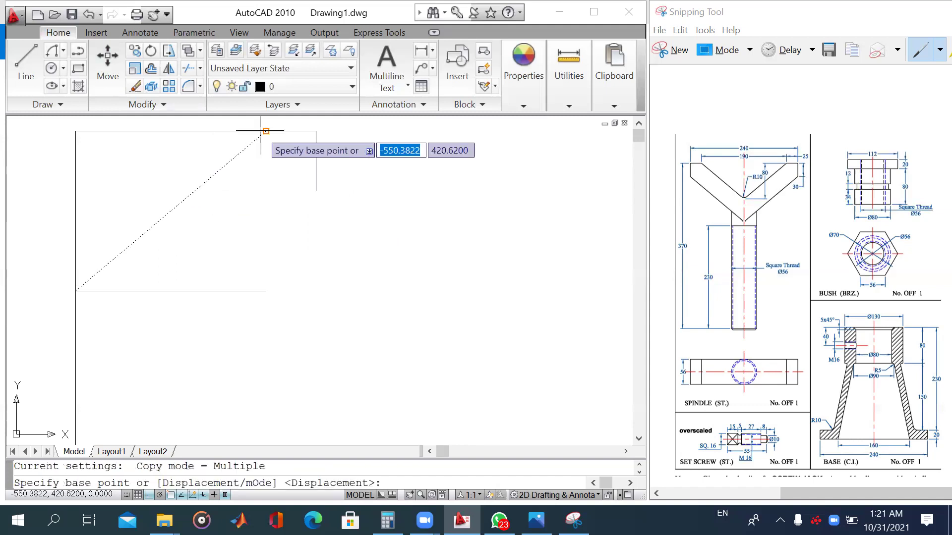
click(265, 132)
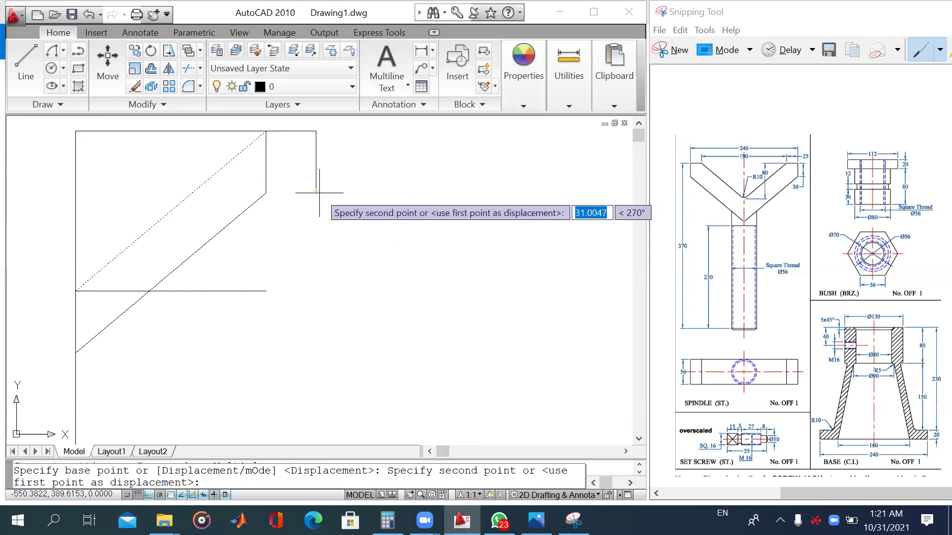
click(316, 191)
key(Escape)
Step: Delete the stray horizontal line below the arm
scroll(304, 262, down, 2)
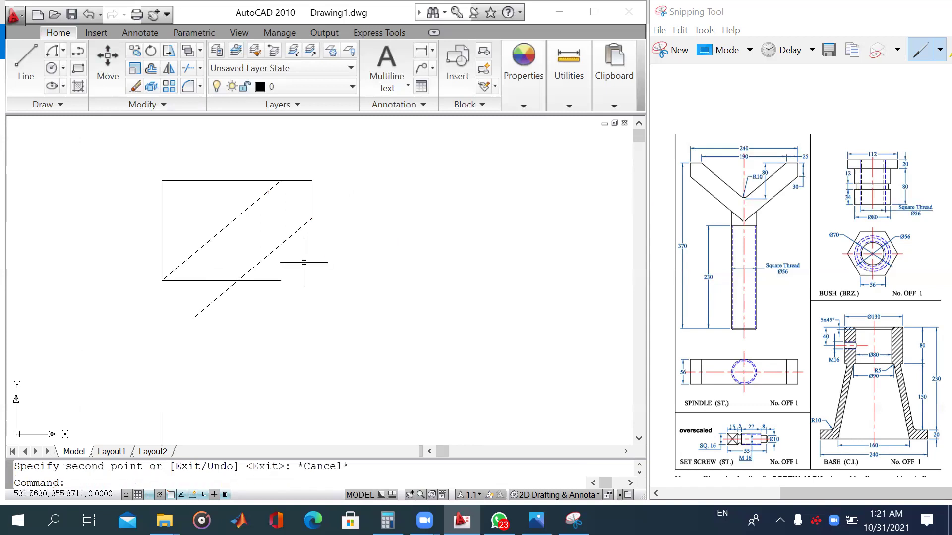
click(210, 281)
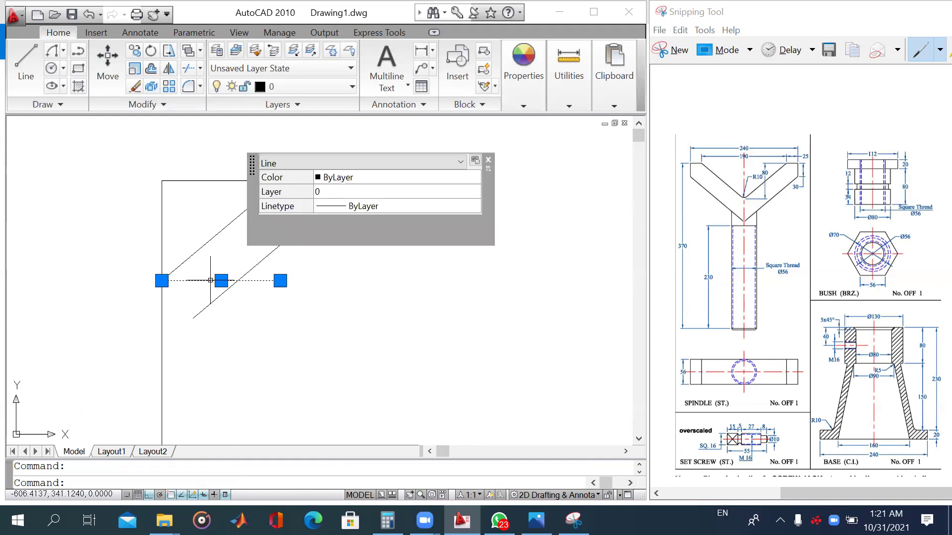
key(Delete)
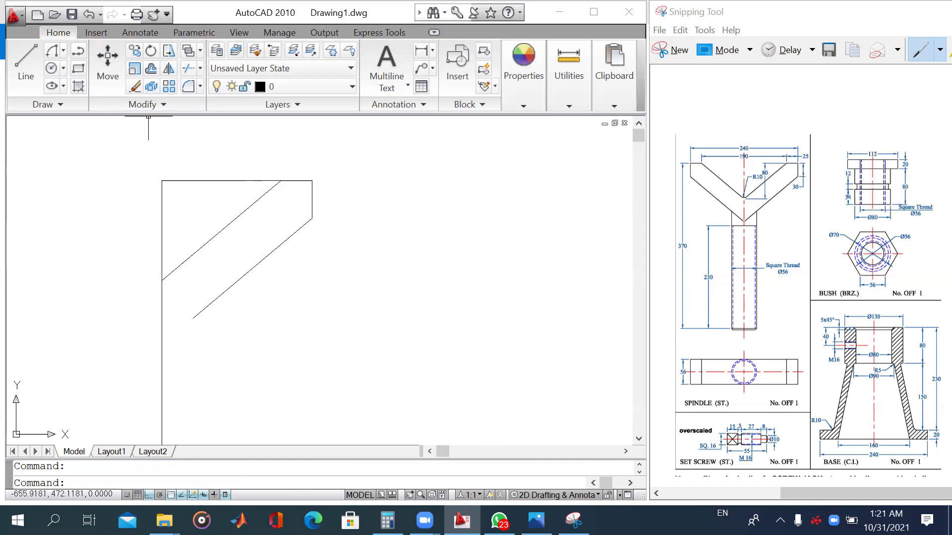
Step: Draw a vertical stem edge from the stem bottom straight up to the lower arm diagonal
scroll(323, 279, down, 5)
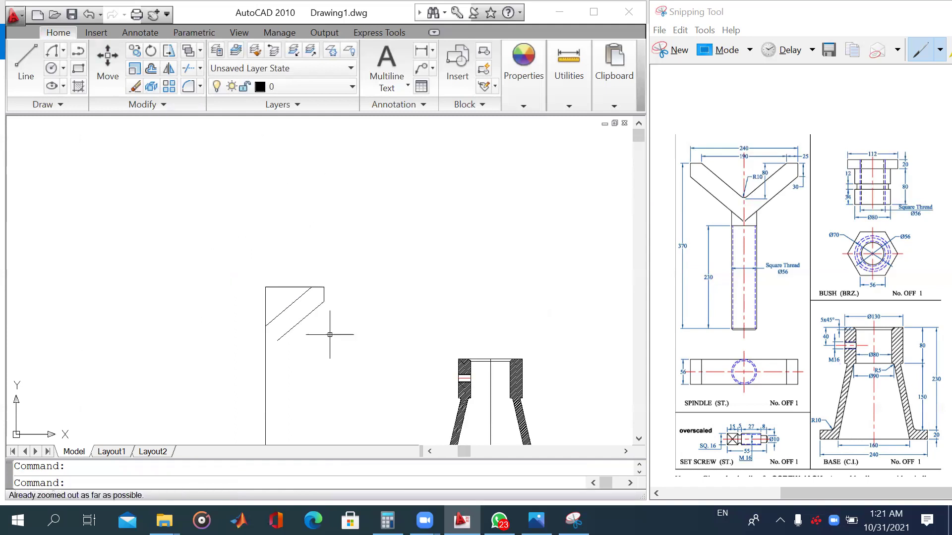
middle_drag(329, 333, 323, 250)
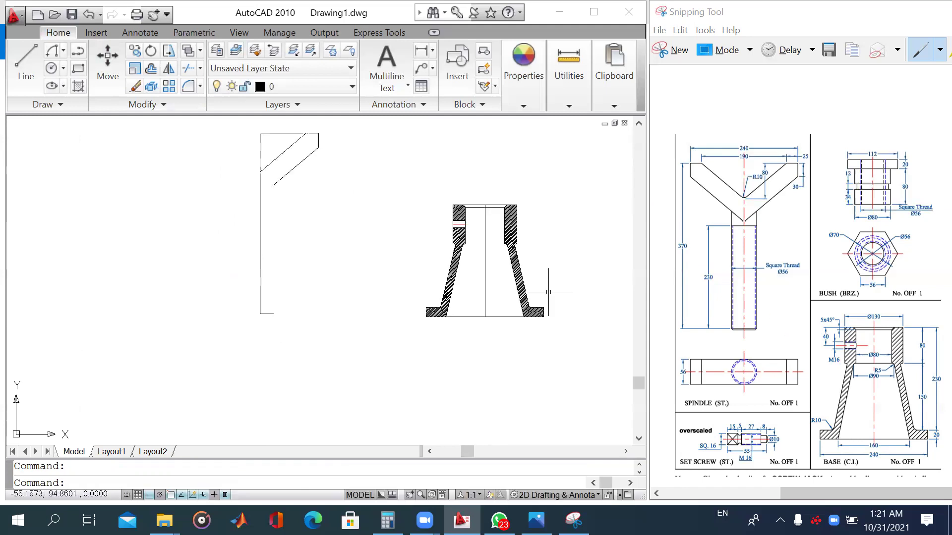
click(25, 62)
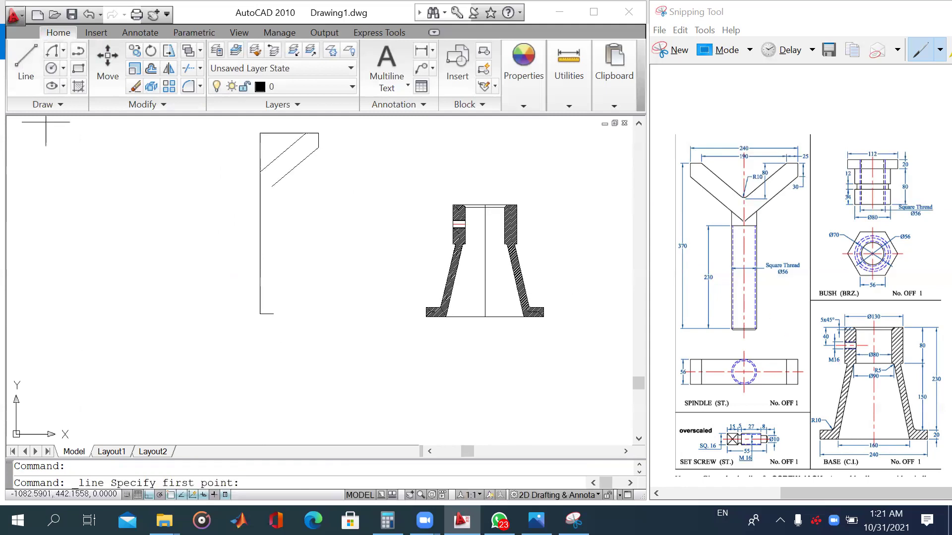
click(273, 313)
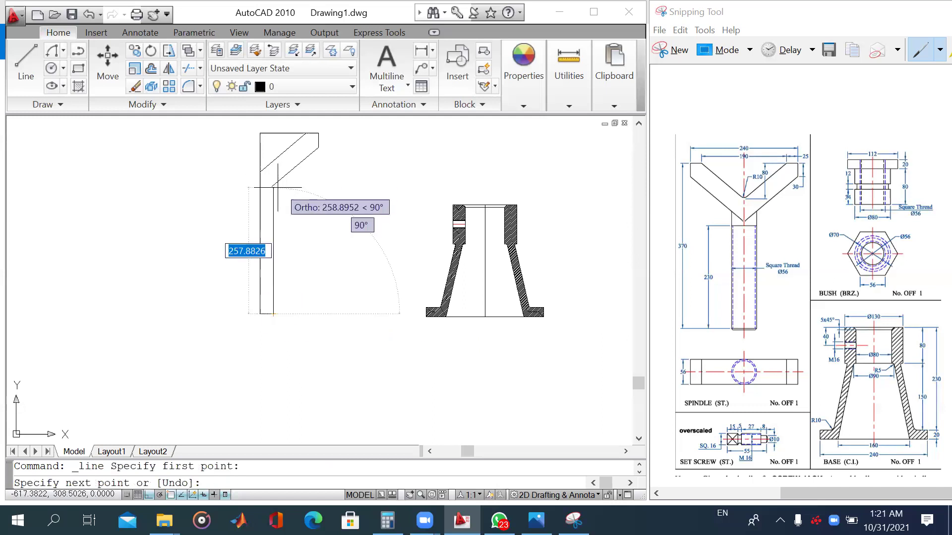
click(274, 173)
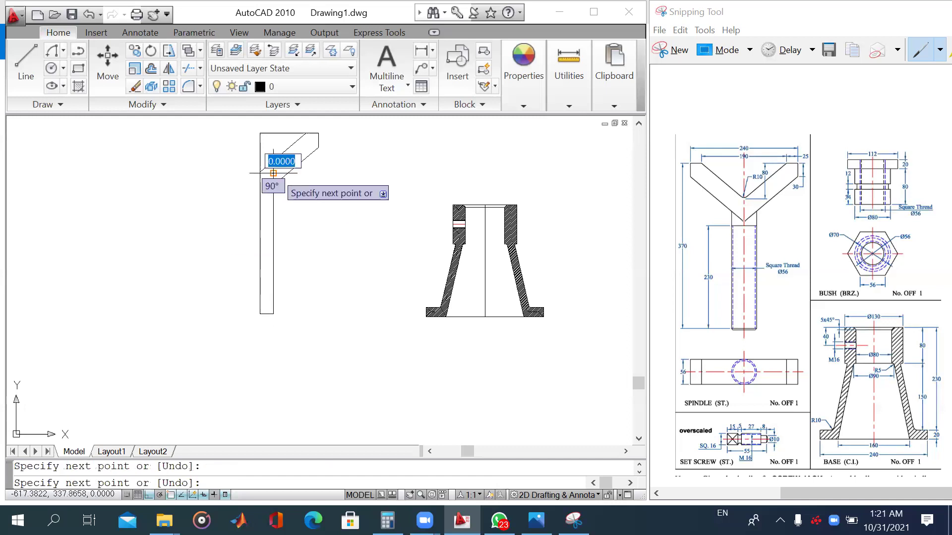
key(Escape)
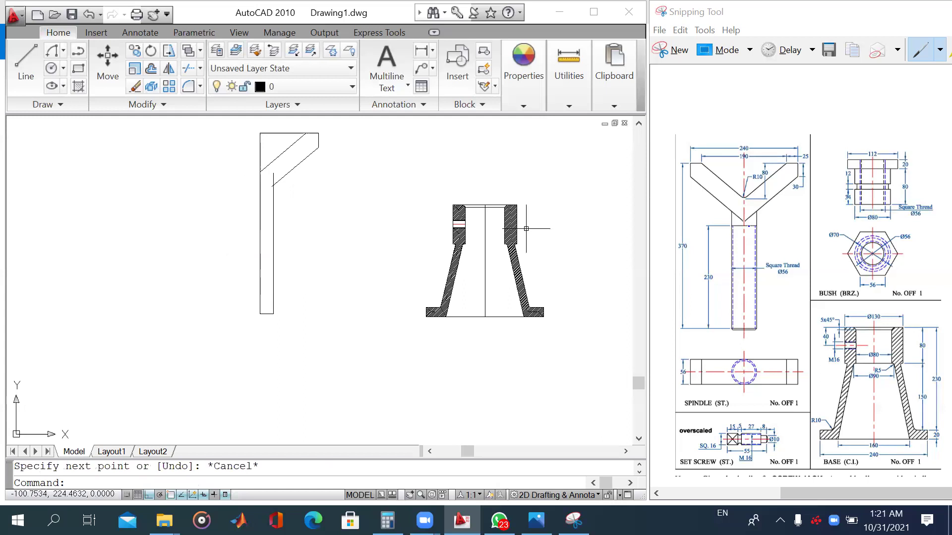
Step: Offset the stem's bottom edge 230 units upward
click(151, 75)
text(230)
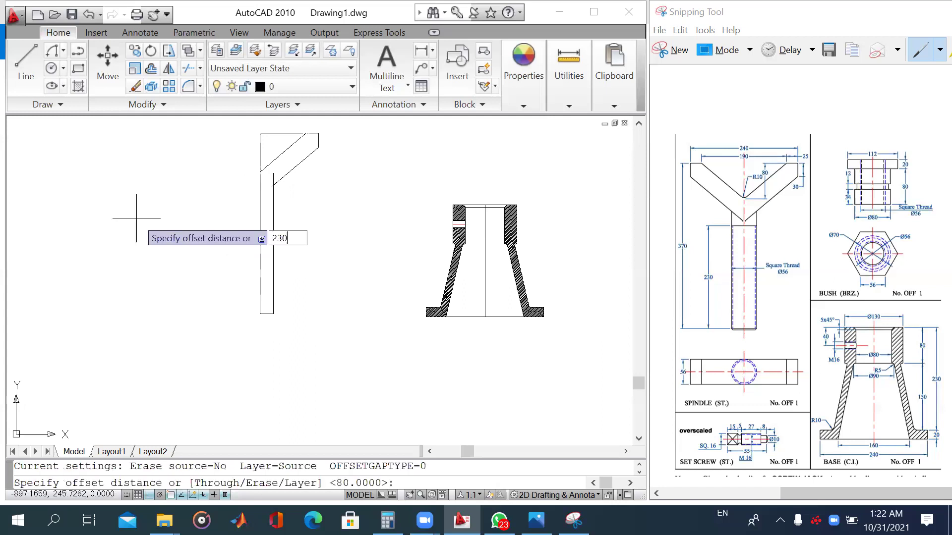
key(Return)
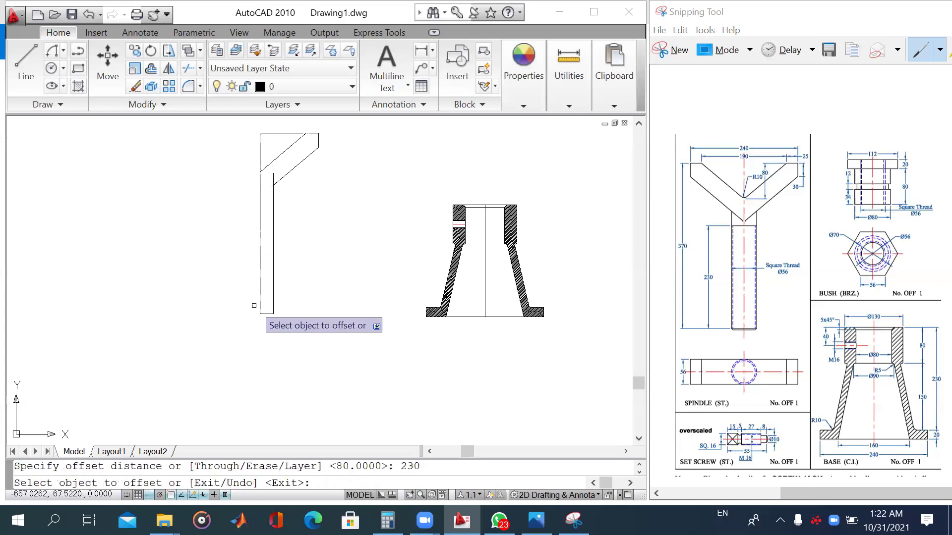
click(269, 313)
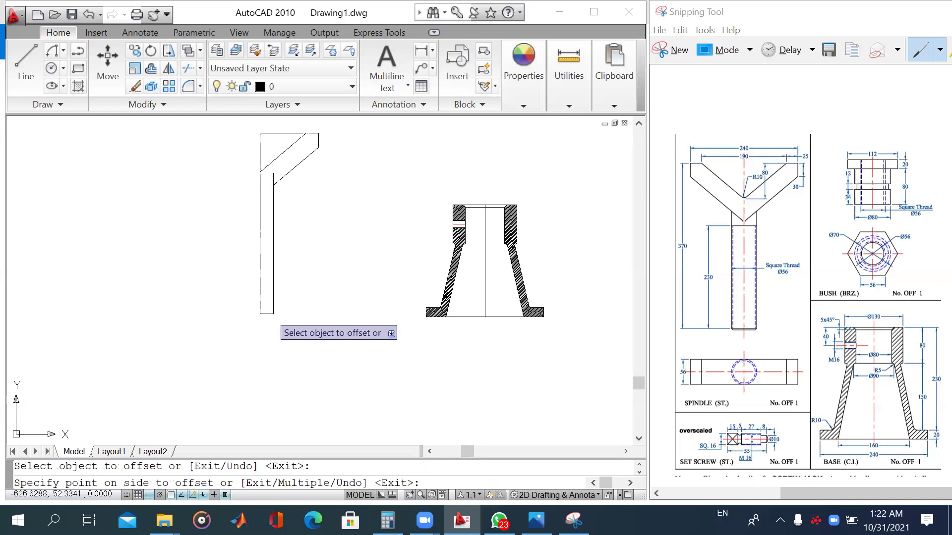
click(291, 189)
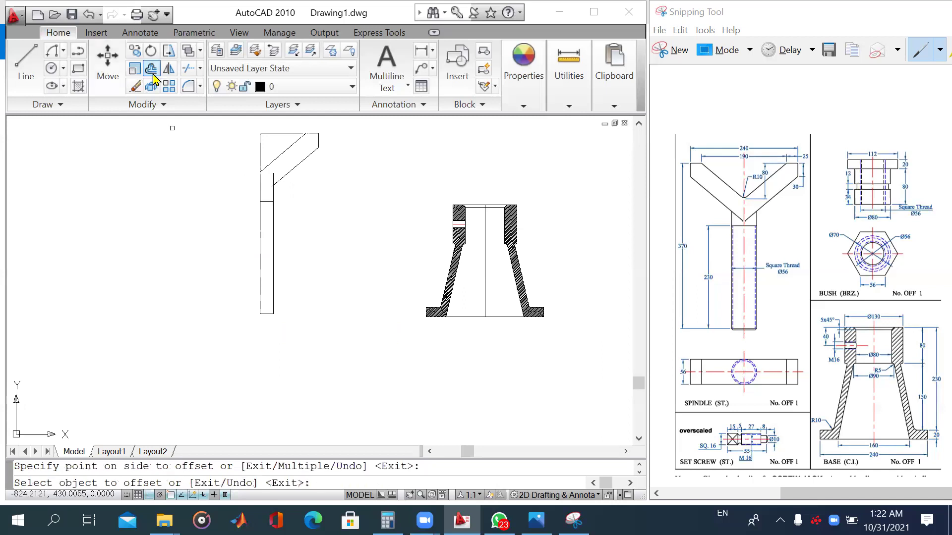
Step: Undo a 1-unit offset of the stem's right edge and offset that edge by 2 instead
click(153, 74)
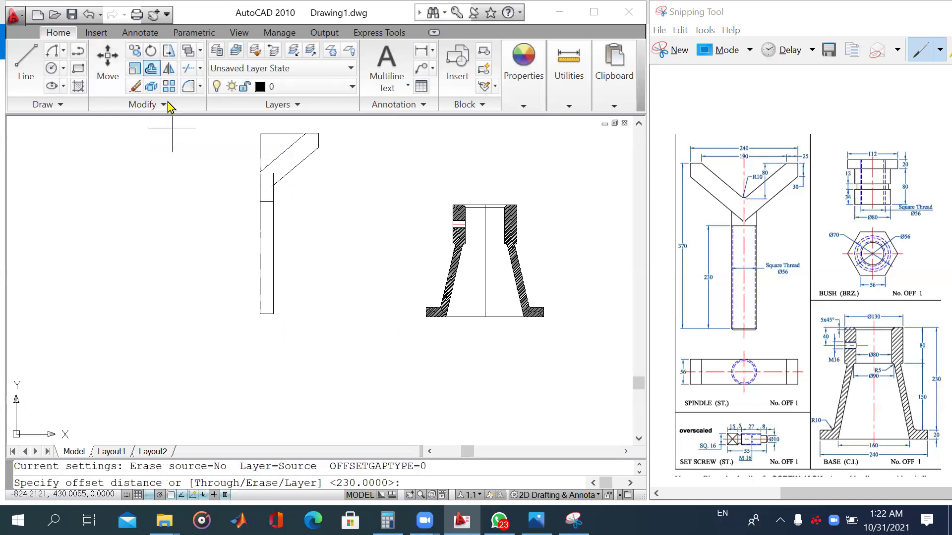
text(1)
key(Return)
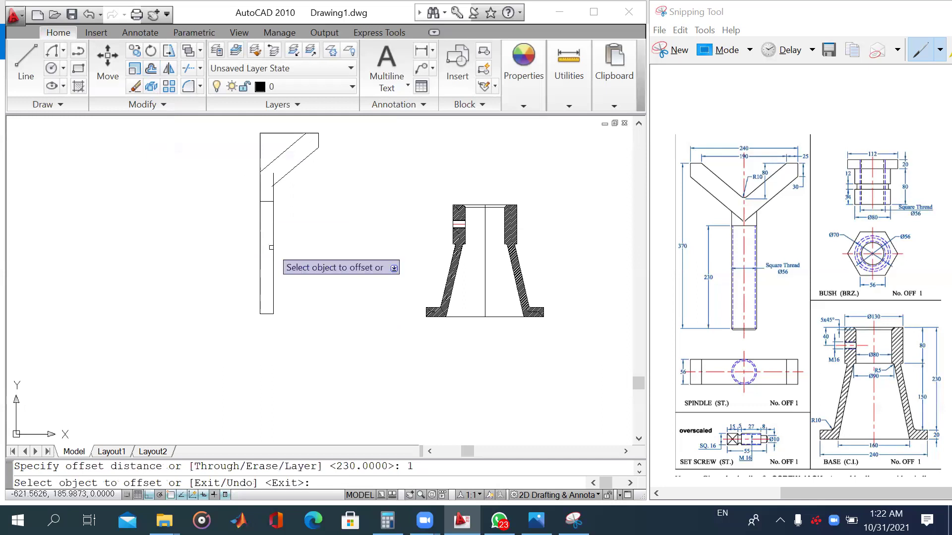
click(272, 247)
click(271, 244)
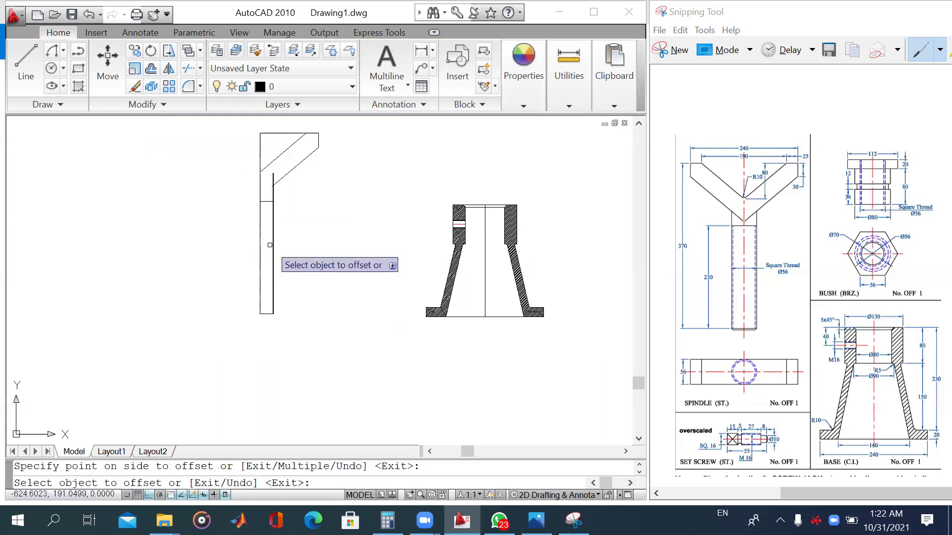
scroll(270, 245, up, 5)
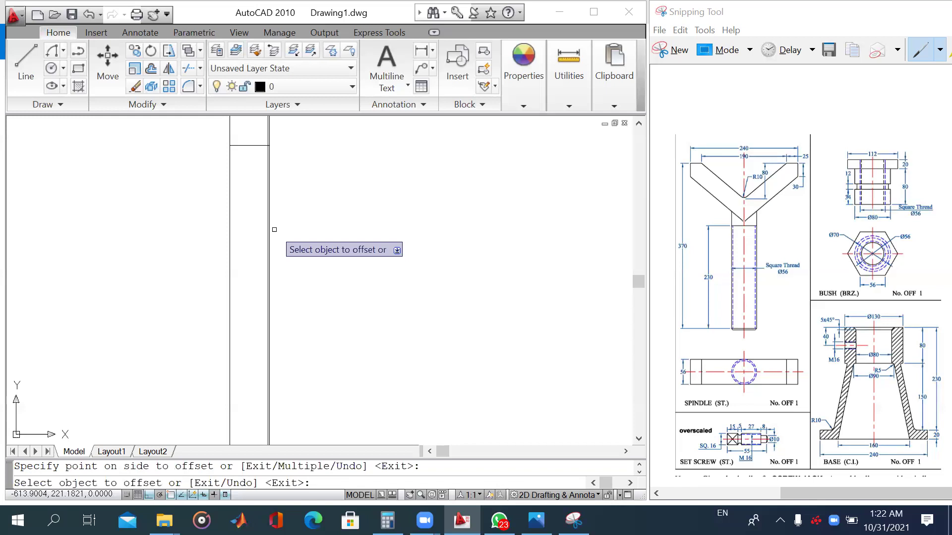
scroll(274, 230, down, 4)
key(ctrl+z)
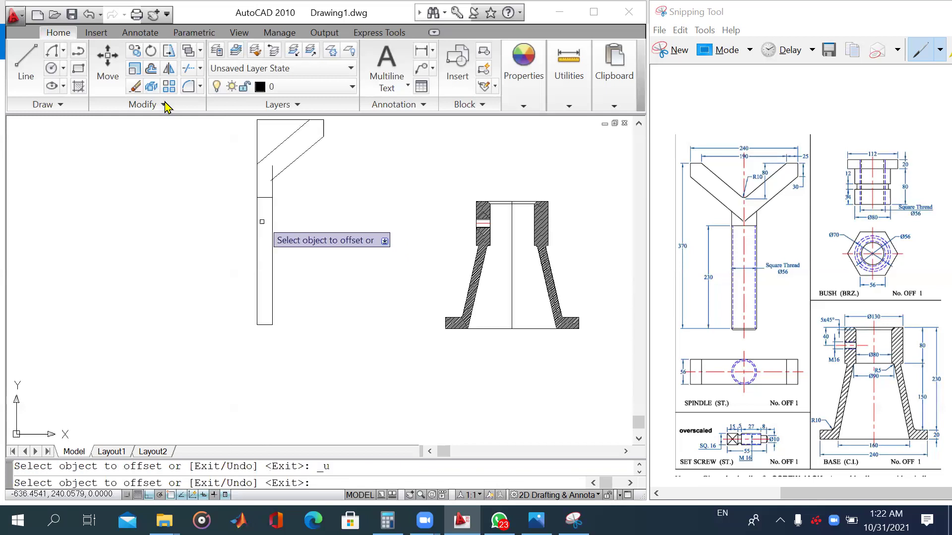
click(151, 72)
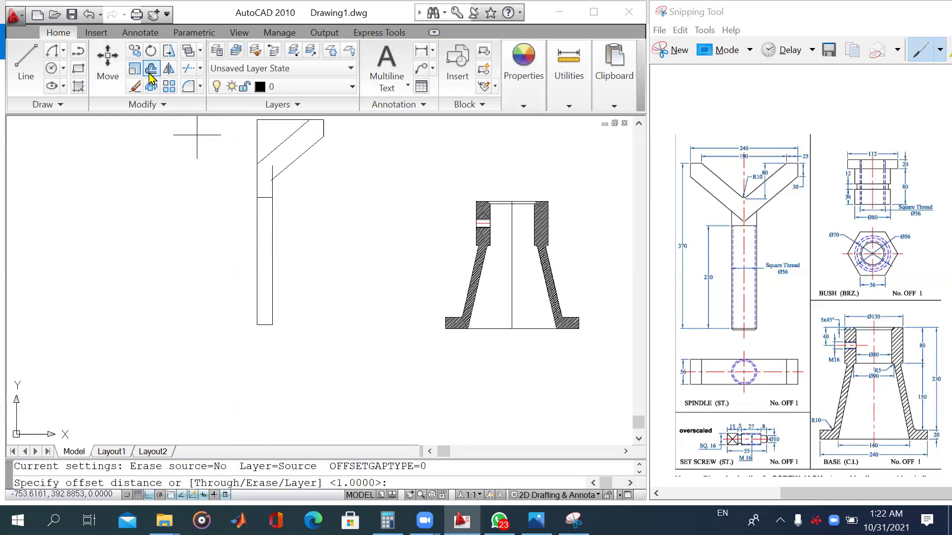
text(2)
key(Return)
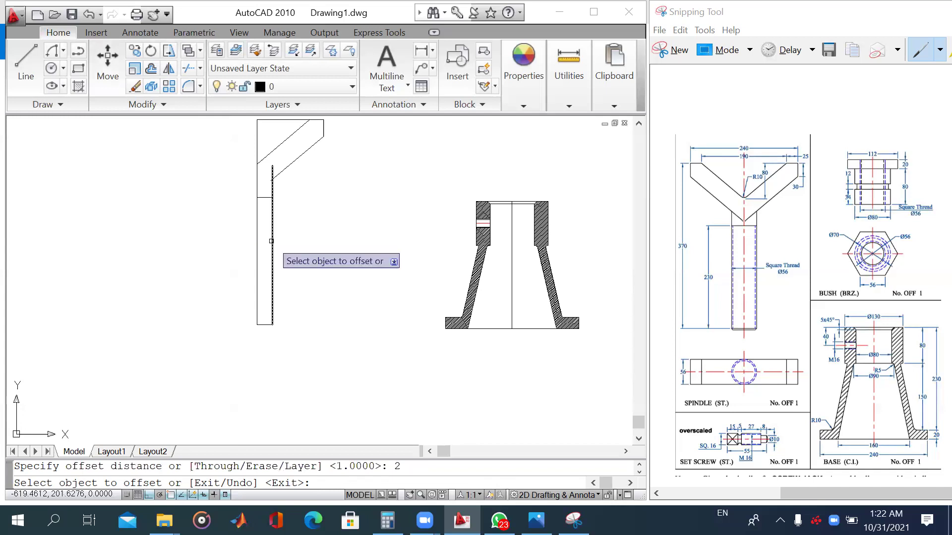
click(271, 242)
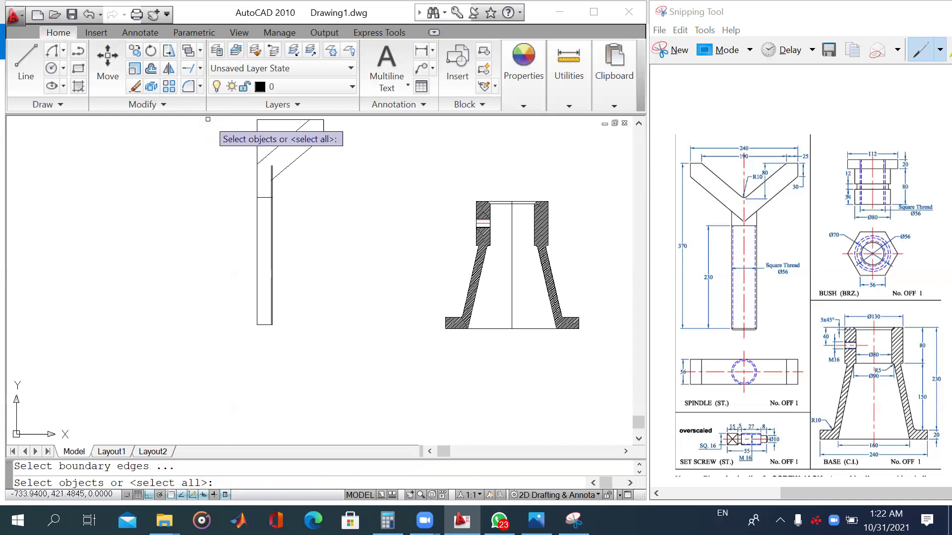
Step: Extend the lower arm diagonal to meet the stem's edge, then adjust the view
key(Return)
scroll(256, 178, up, 3)
click(308, 168)
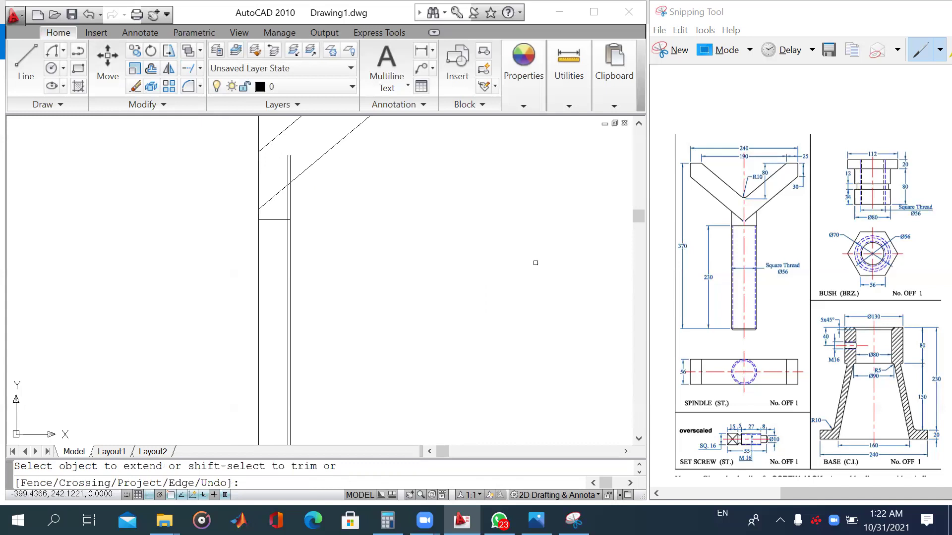
scroll(359, 210, down, 2)
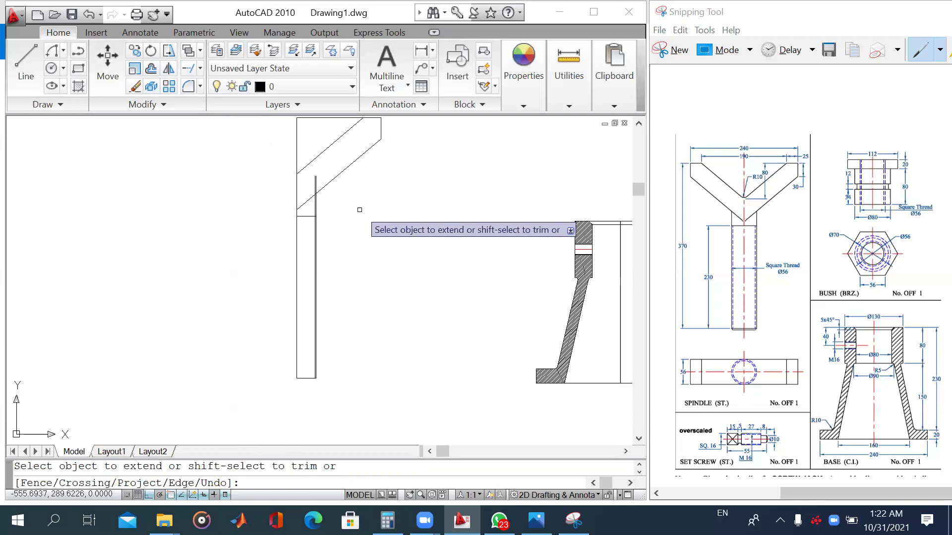
scroll(360, 210, down, 2)
middle_drag(360, 210, 354, 222)
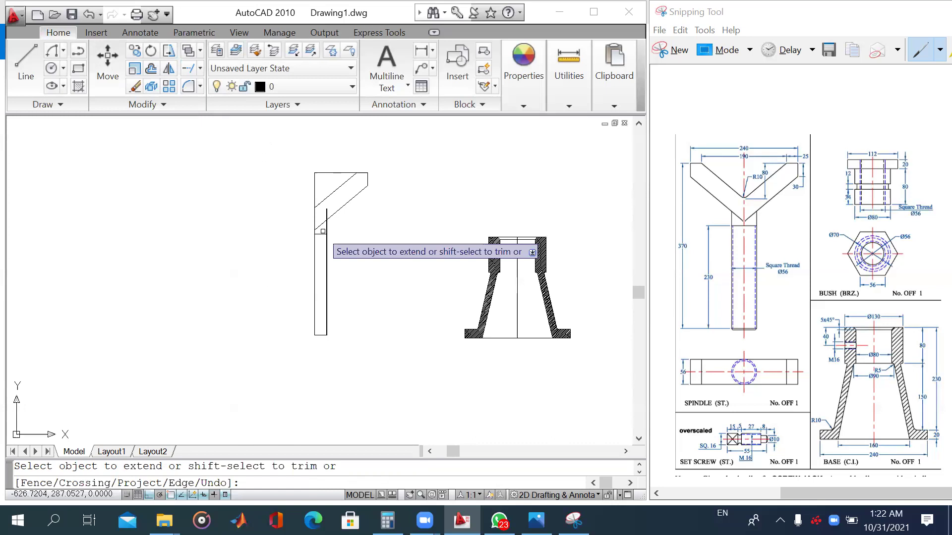
scroll(318, 229, up, 3)
scroll(314, 232, down, 1)
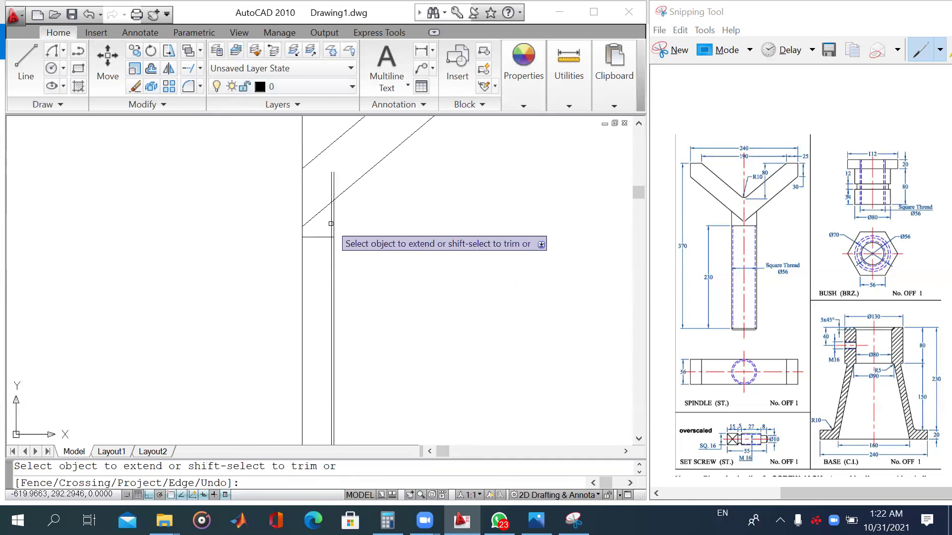
scroll(339, 217, down, 4)
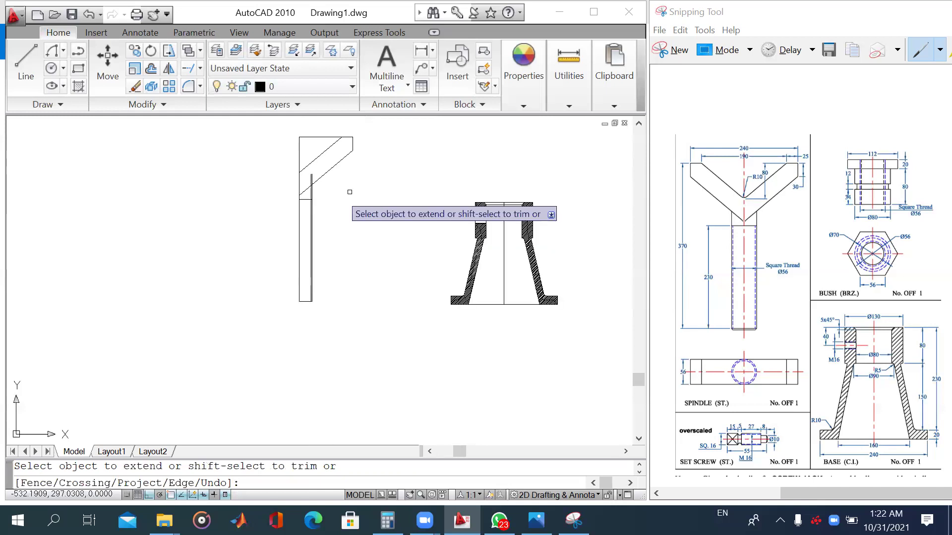
scroll(350, 192, up, 2)
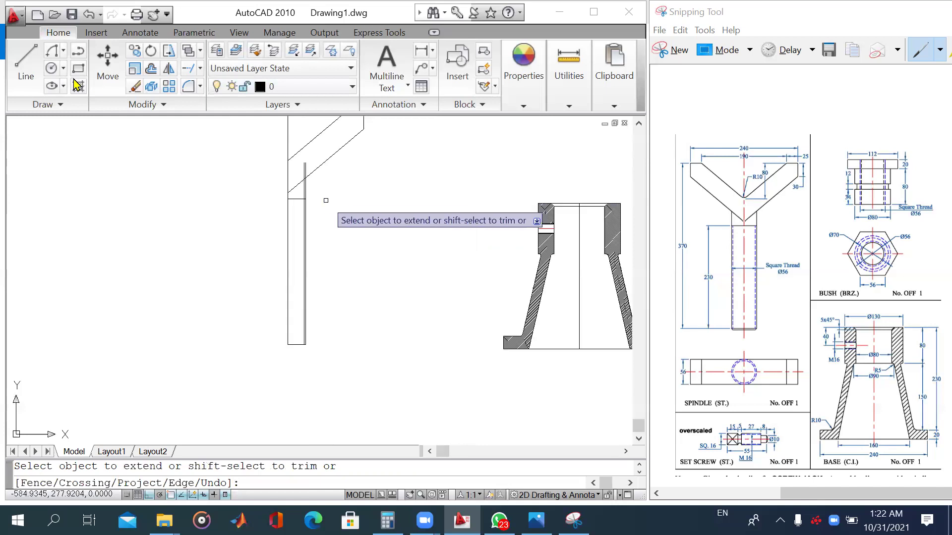
Step: Offset the shaft's left edge 2 units inward as a thread line
click(151, 69)
text(2)
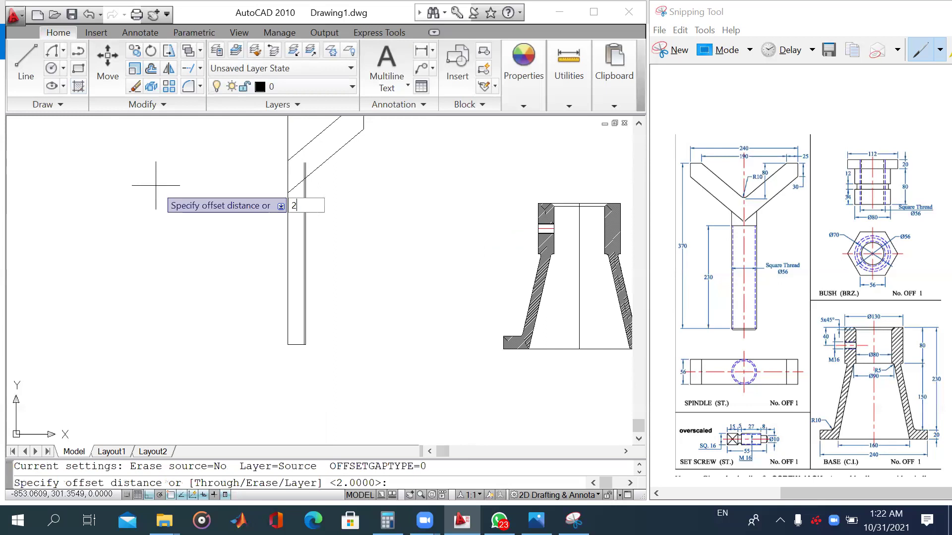
key(Return)
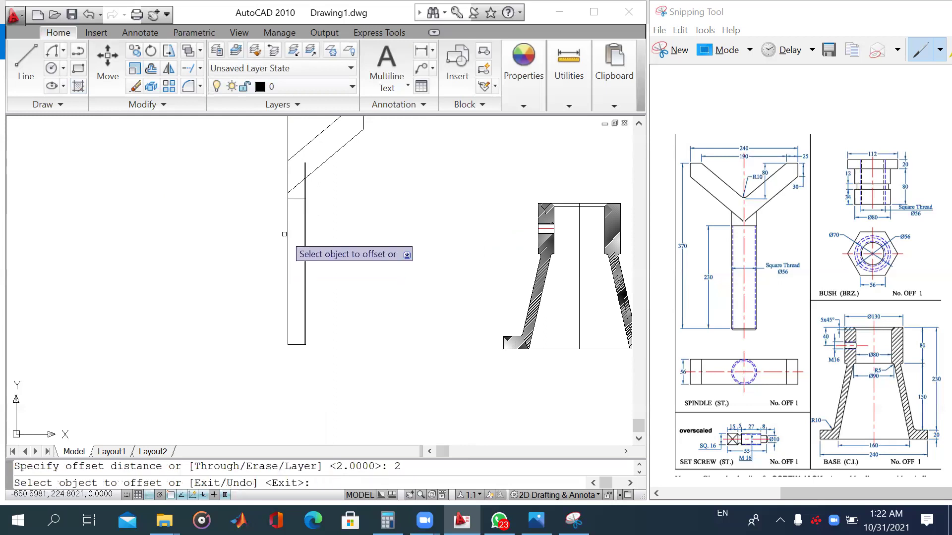
click(287, 234)
click(287, 234)
Step: Trim the arm diagonal's piece between the two shaft lines
scroll(292, 231, up, 2)
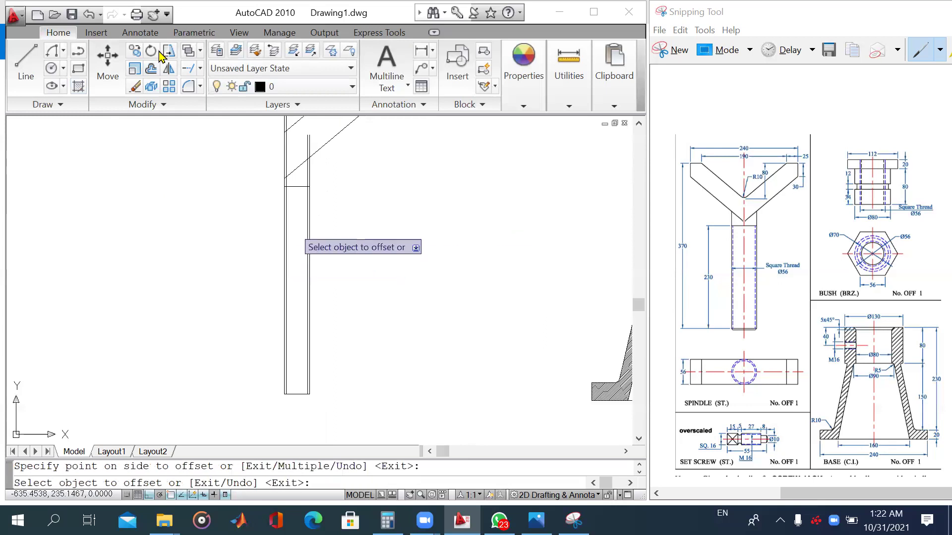
click(200, 68)
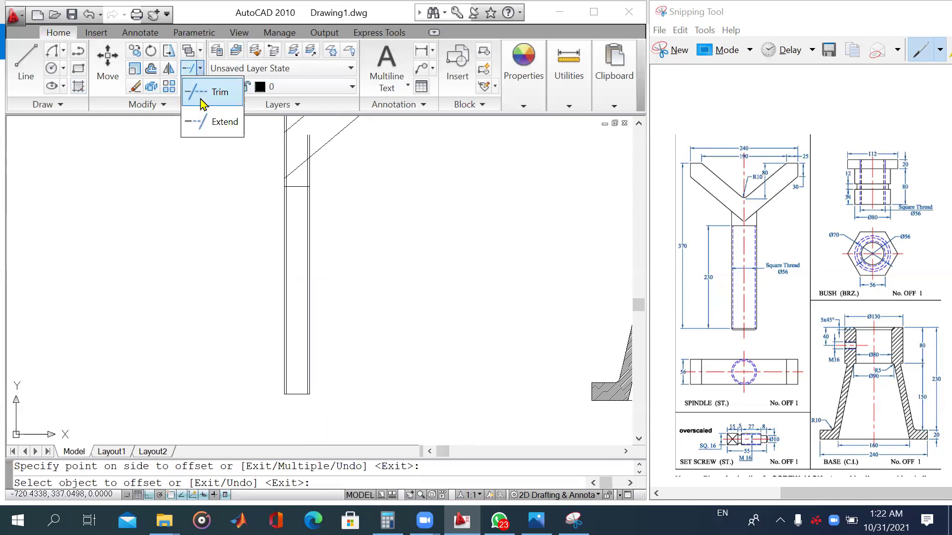
click(201, 99)
key(Return)
scroll(293, 165, up, 4)
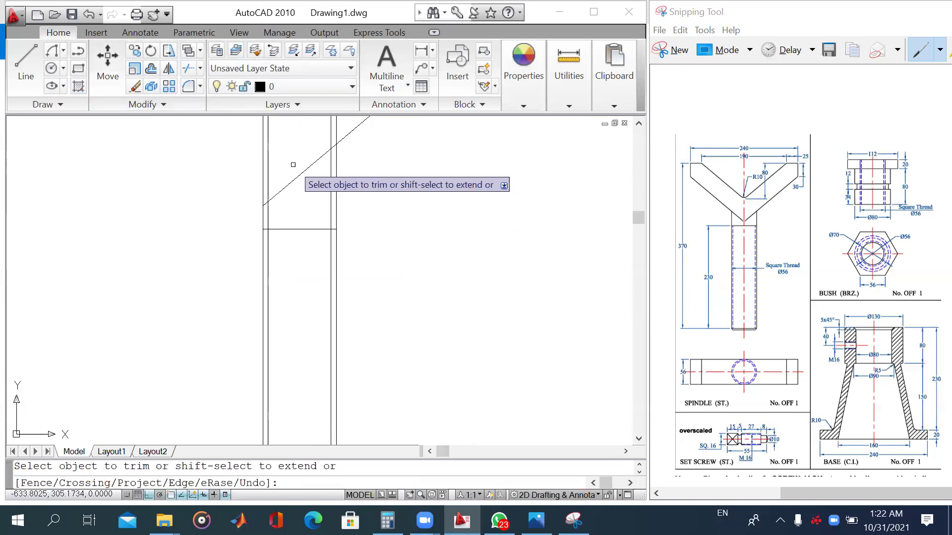
scroll(328, 204, down, 1)
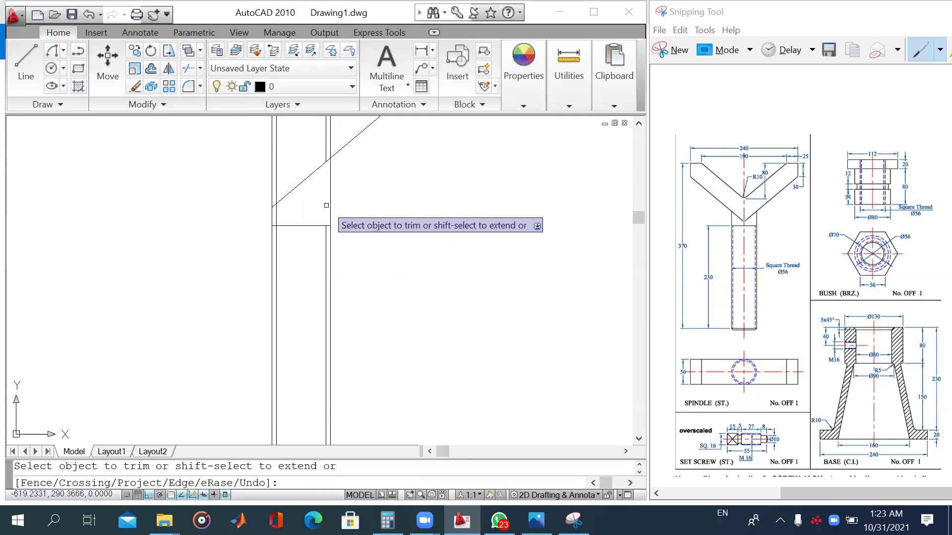
scroll(326, 205, down, 3)
scroll(325, 203, up, 1)
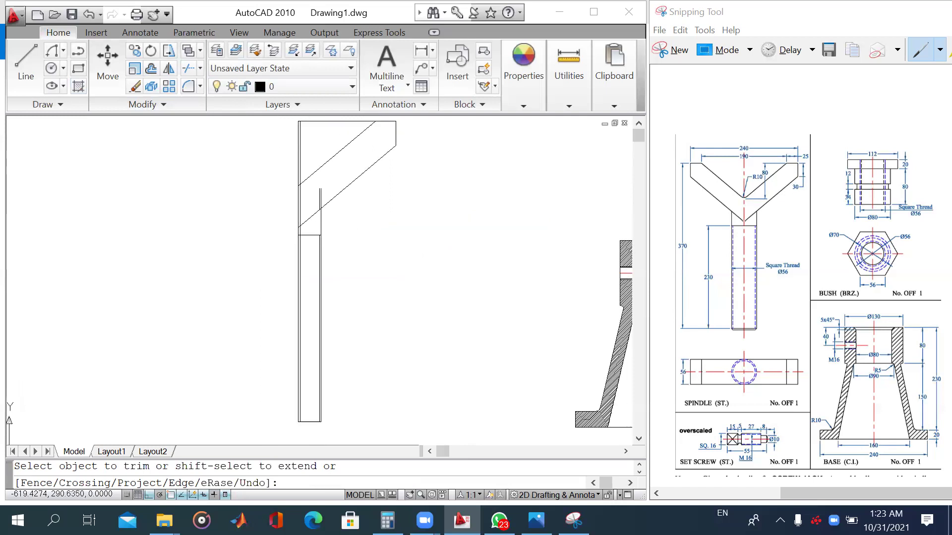
scroll(320, 197, up, 2)
click(321, 197)
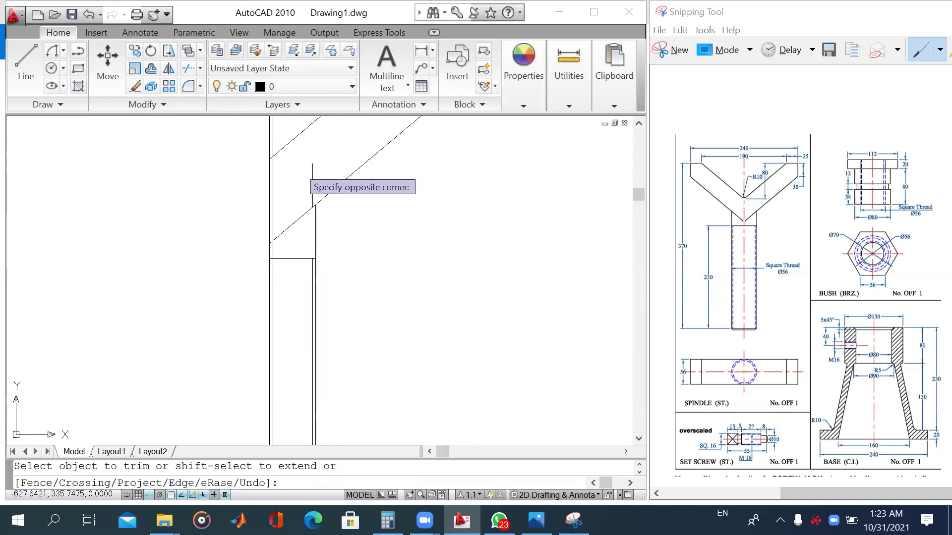
click(314, 172)
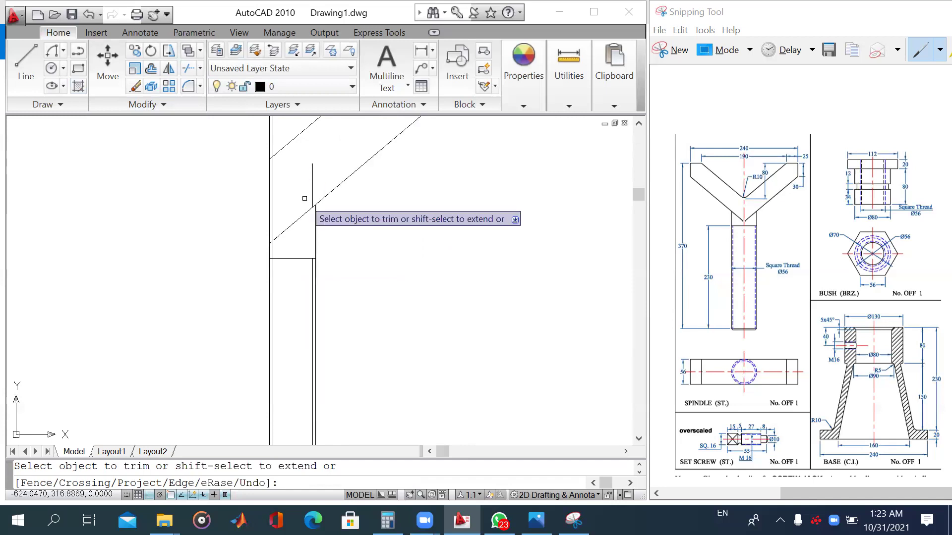
scroll(273, 233, up, 3)
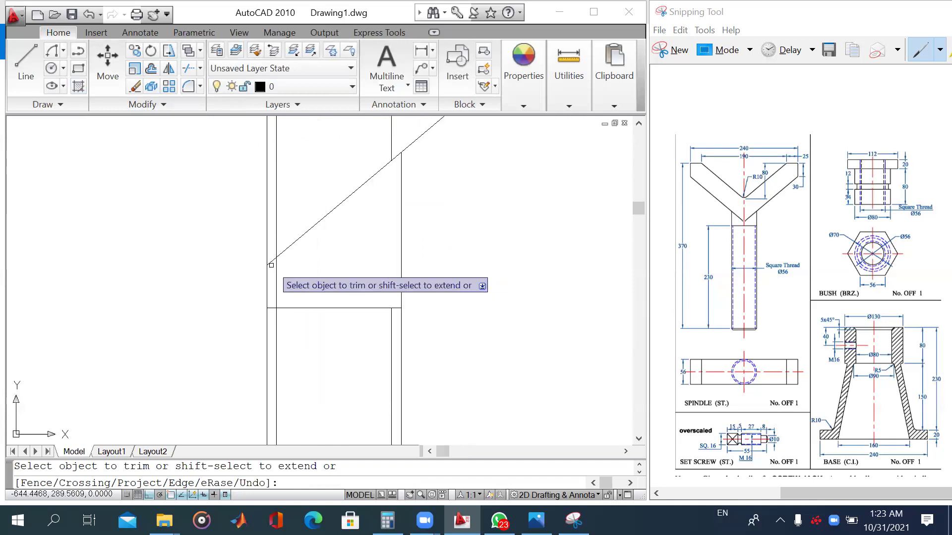
click(271, 265)
scroll(272, 262, down, 1)
scroll(289, 257, down, 1)
scroll(300, 288, down, 1)
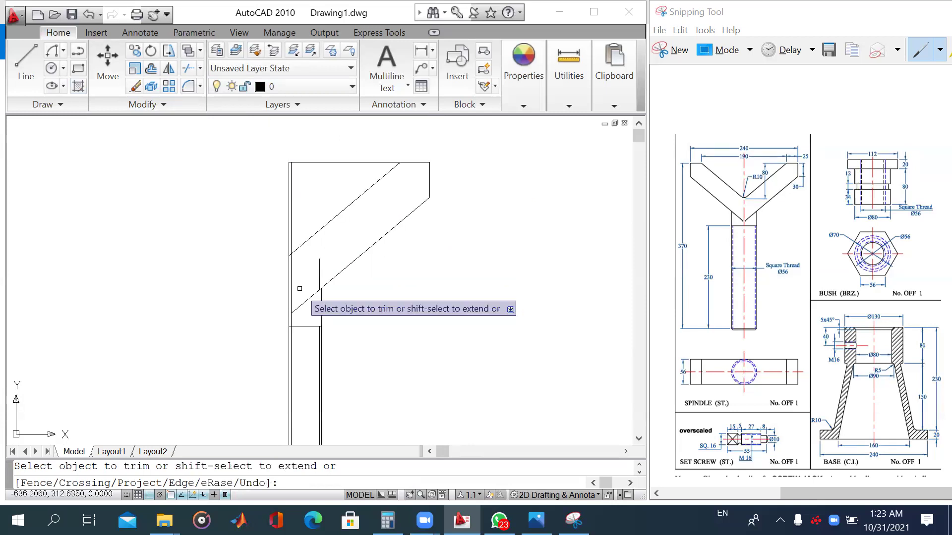
scroll(300, 288, up, 1)
scroll(293, 307, down, 2)
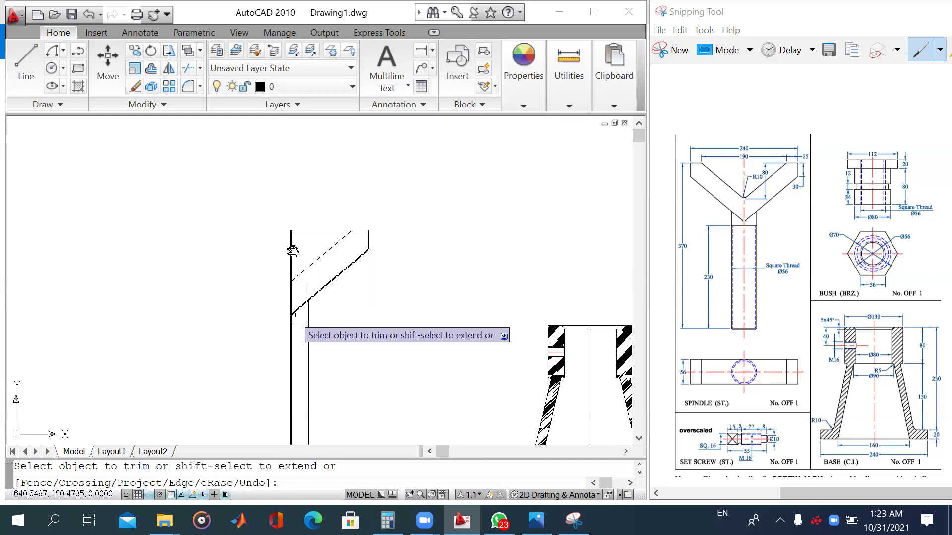
scroll(296, 256, up, 1)
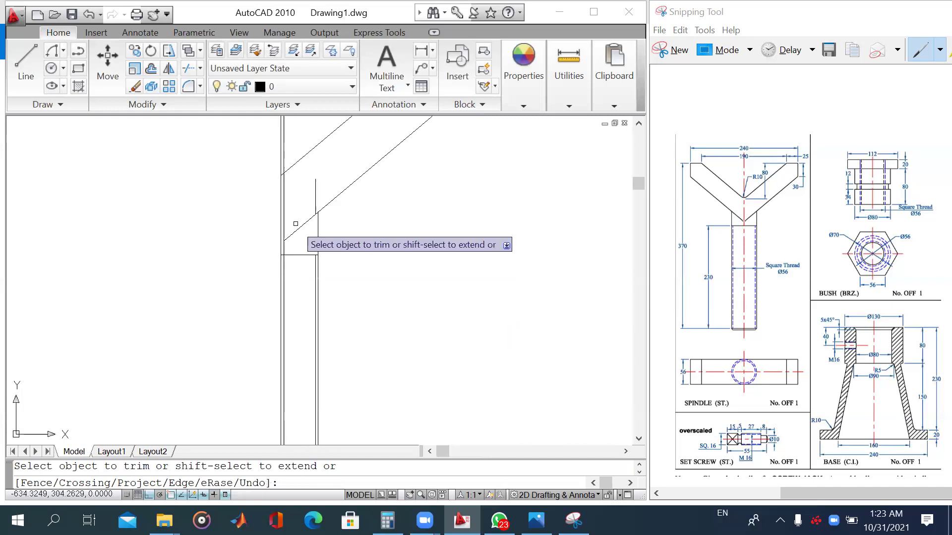
scroll(303, 273, down, 1)
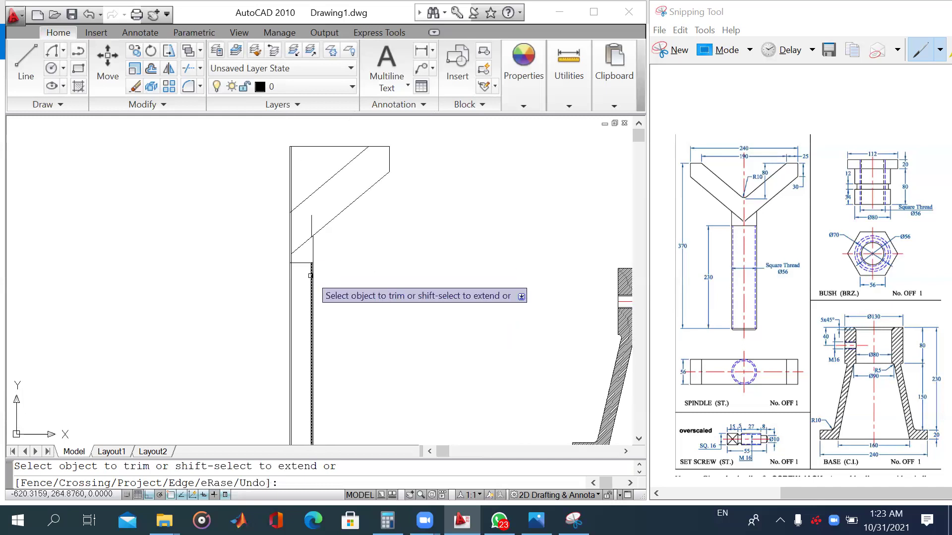
Step: Offset the shaft's bottom edge 2 units upward
middle_drag(311, 276, 321, 201)
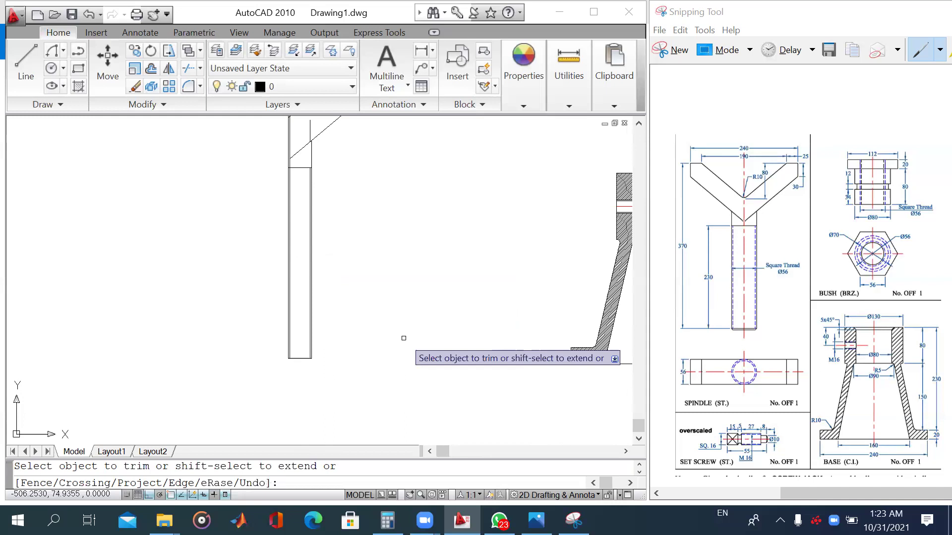
scroll(309, 363, up, 2)
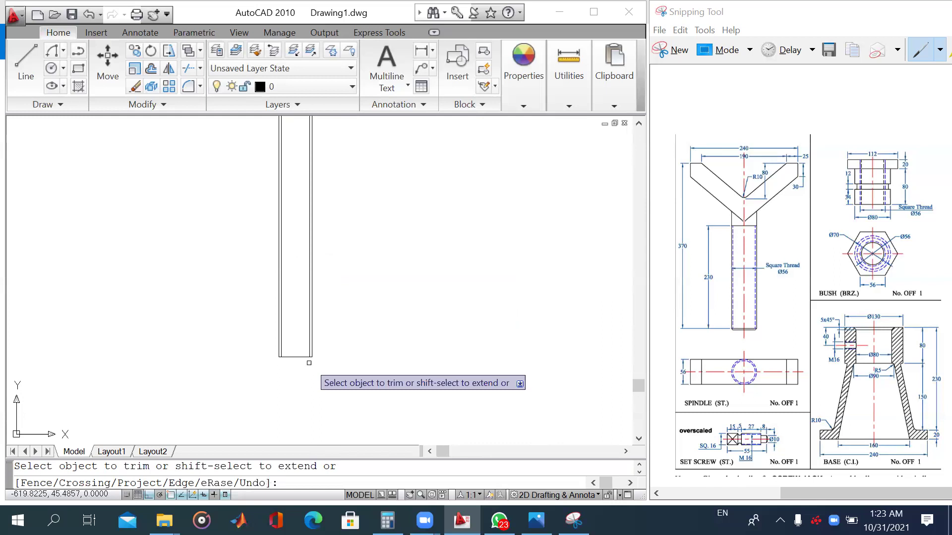
scroll(309, 363, up, 3)
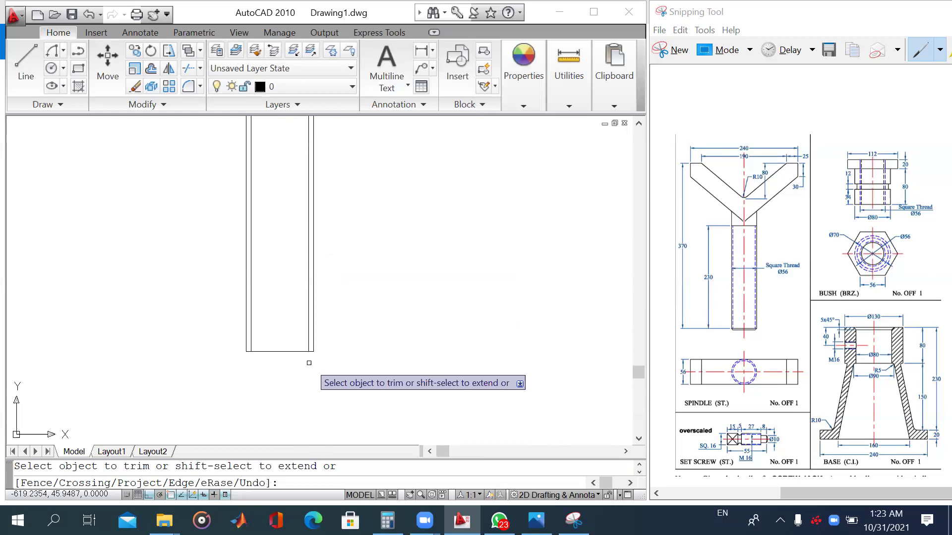
click(151, 69)
text(2)
key(Return)
click(301, 351)
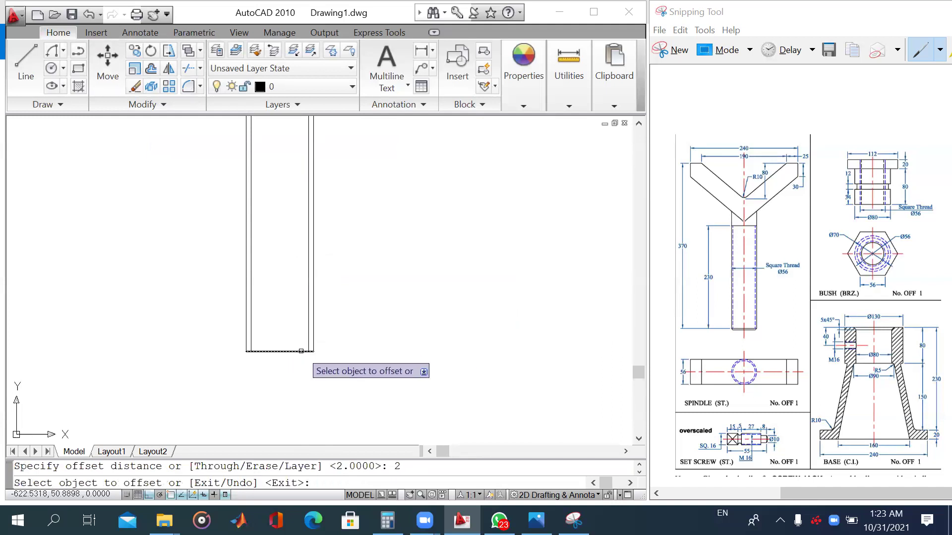
click(301, 345)
scroll(305, 347, up, 2)
scroll(305, 347, up, 2)
click(25, 63)
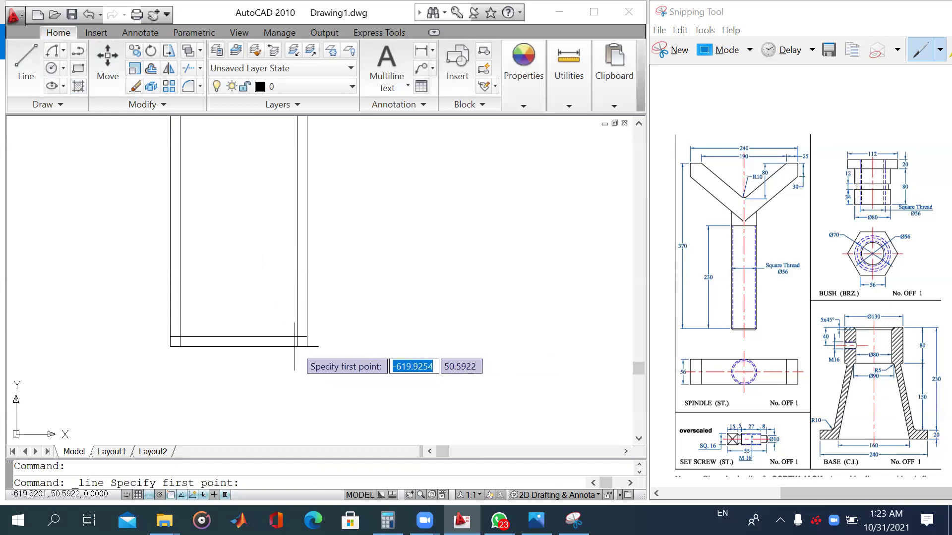
Step: Draw the short diagonal line from the inner corner to the outer corner
click(296, 341)
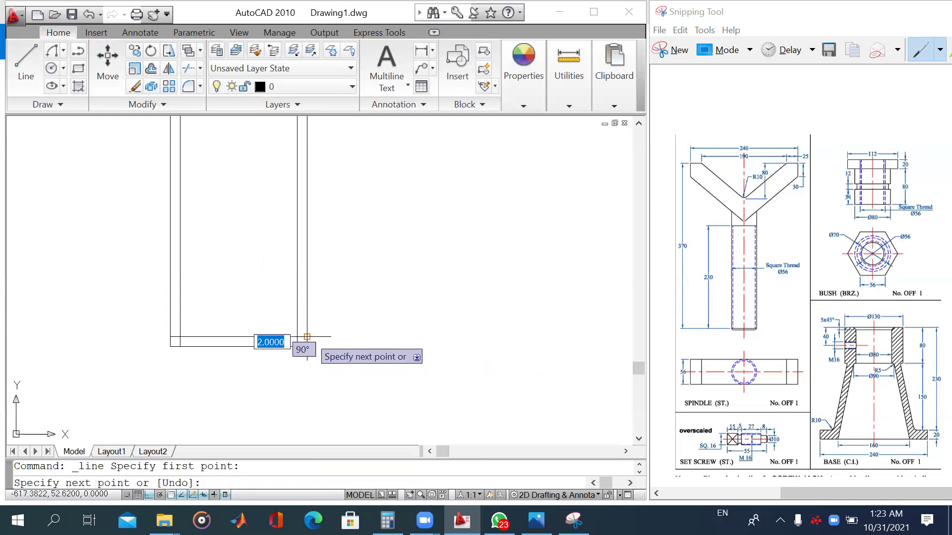
click(307, 337)
key(Escape)
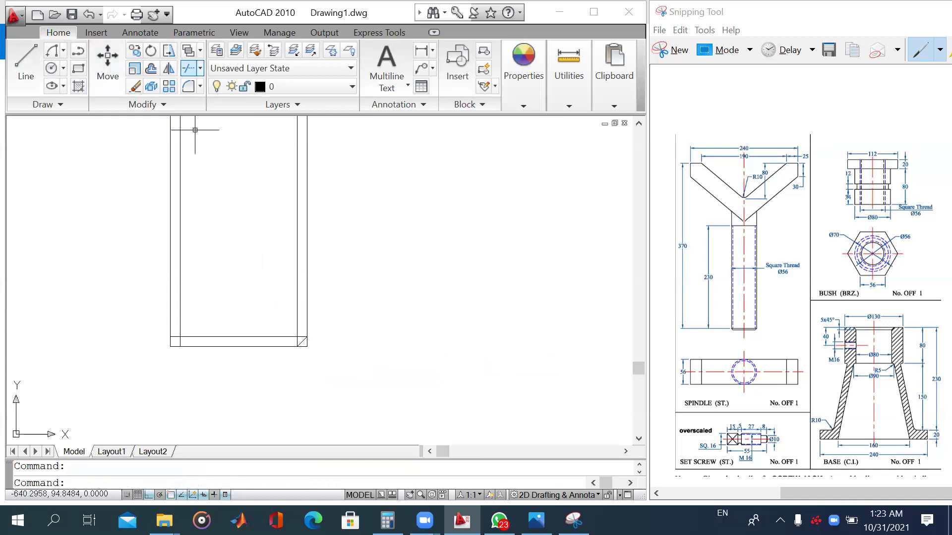
Step: Trim the overlapping line ends at the corner with TR
text(tr)
key(Return)
scroll(325, 361, up, 2)
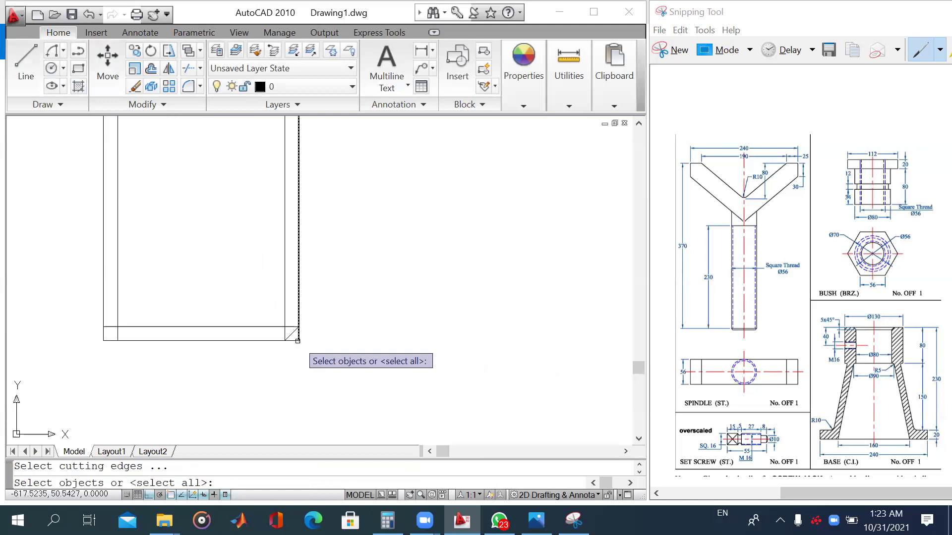
click(297, 341)
scroll(308, 340, up, 3)
key(Escape)
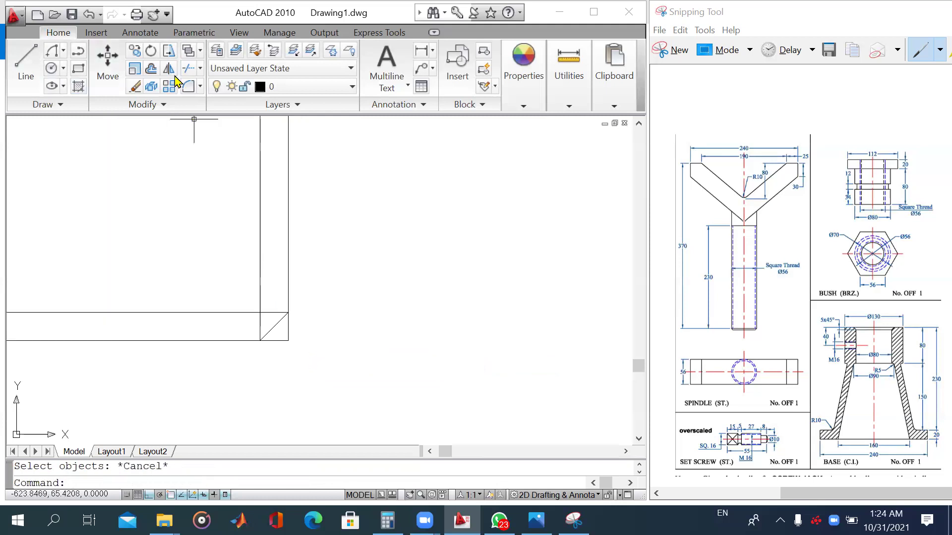
click(188, 70)
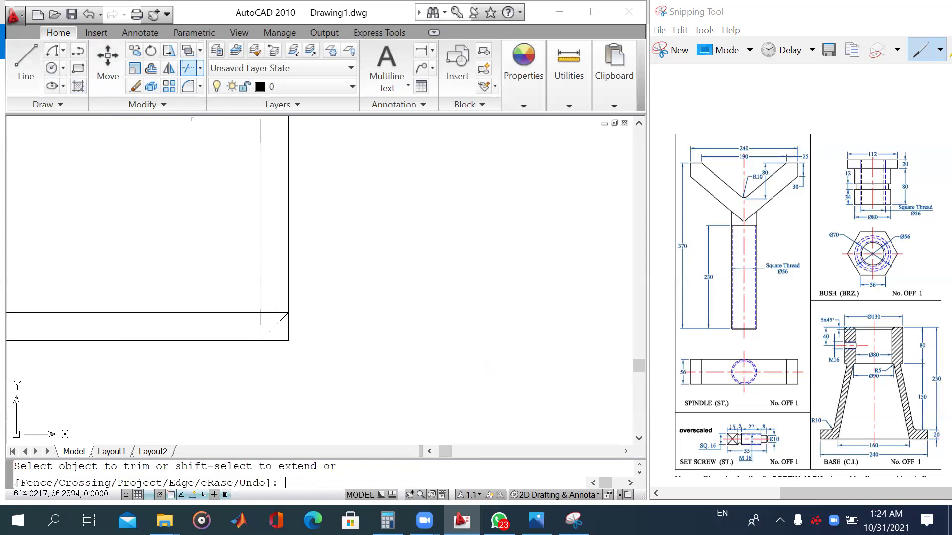
click(304, 350)
click(283, 336)
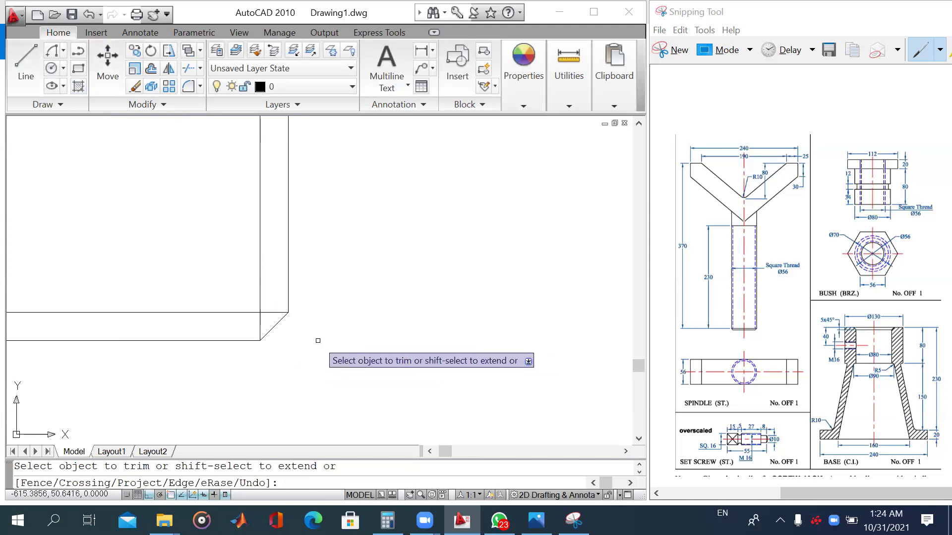
scroll(218, 335, down, 5)
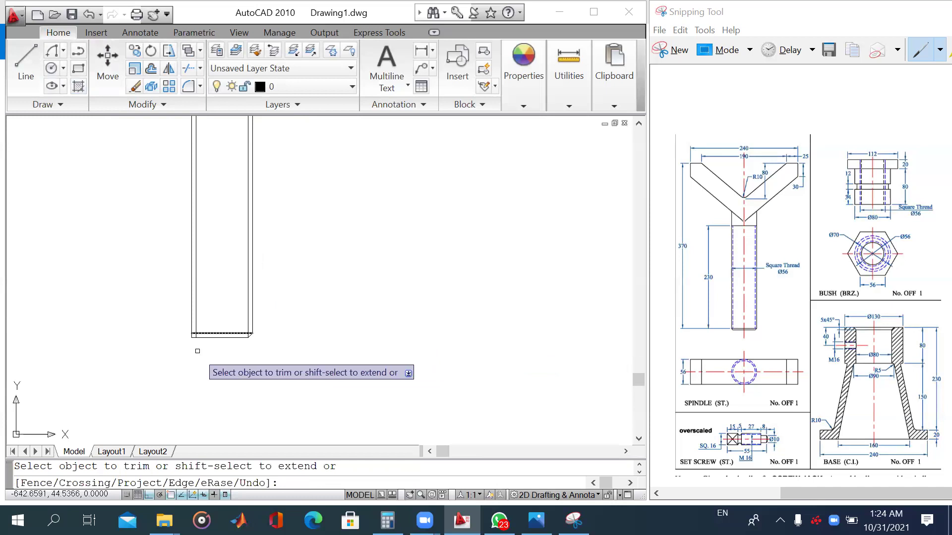
key(Escape)
Step: Erase the extra inner vertical line and the short leftover segment under the arm
click(195, 306)
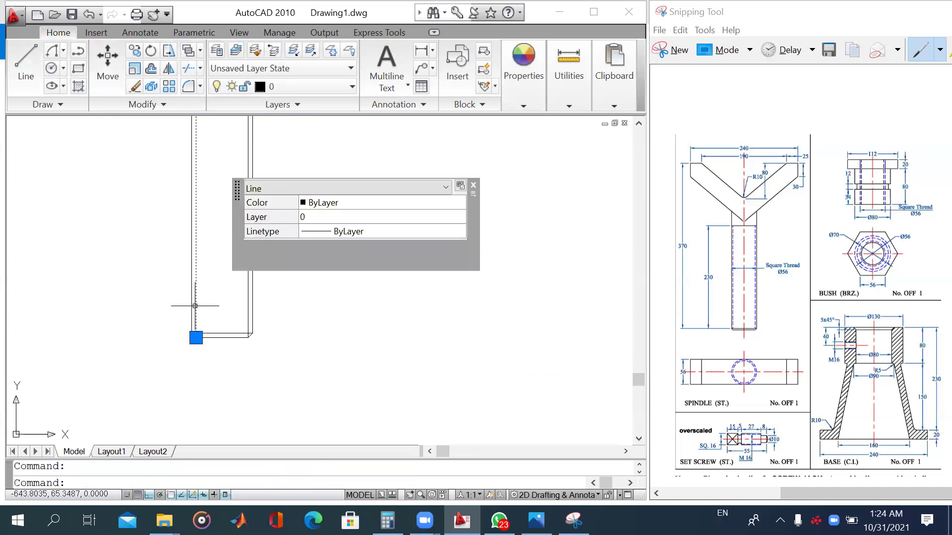
key(Delete)
scroll(283, 394, down, 2)
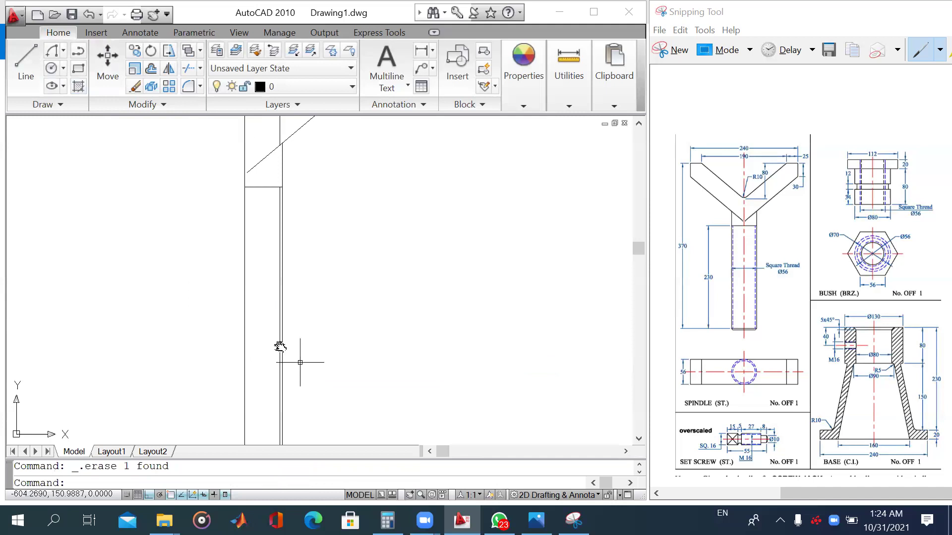
middle_drag(293, 121, 285, 235)
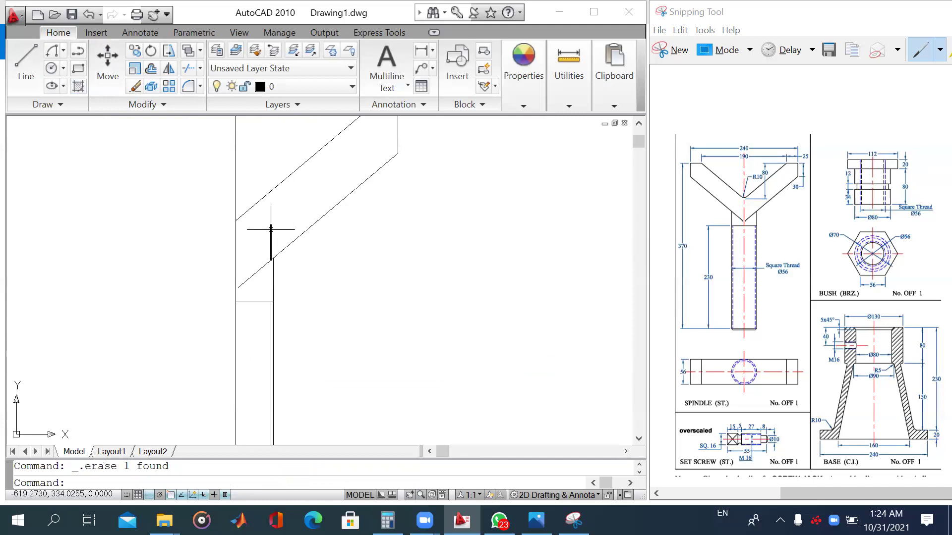
click(271, 229)
key(Delete)
scroll(266, 233, down, 2)
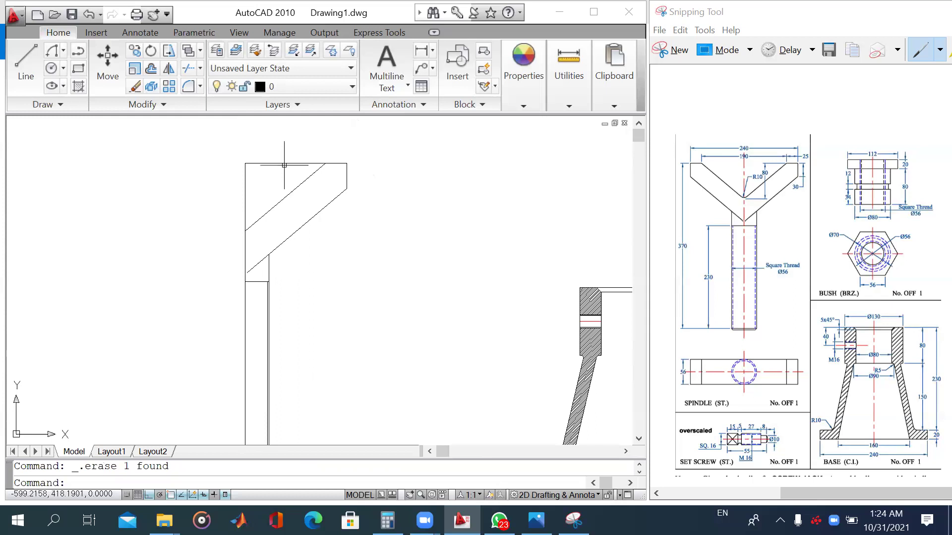
Step: Trim near the Y-arm with a window selection and erase the stray top horizontal line
click(189, 71)
key(Return)
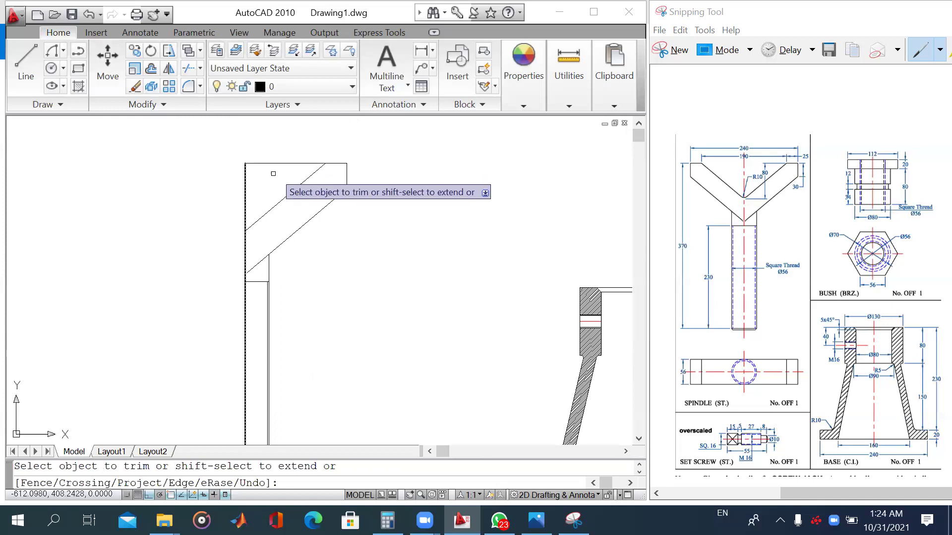
click(273, 173)
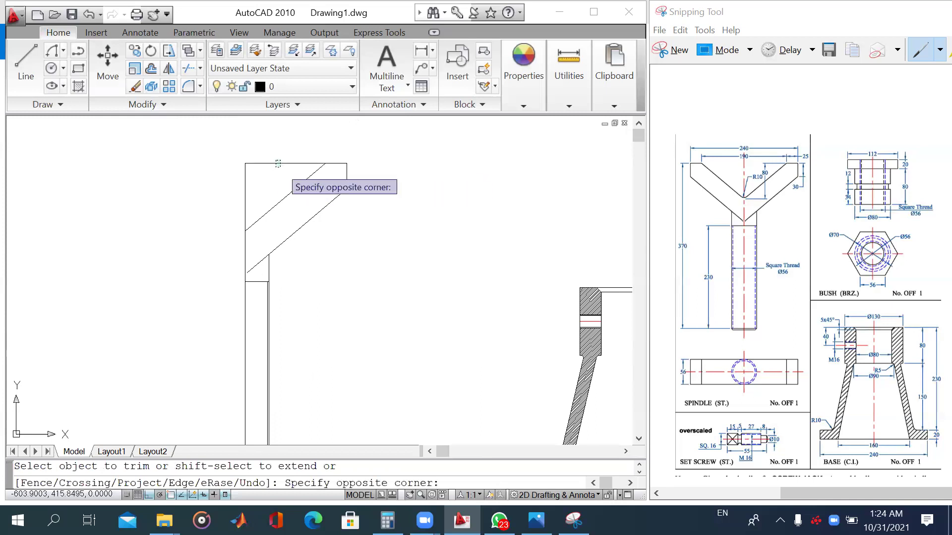
click(280, 169)
key(Escape)
click(285, 164)
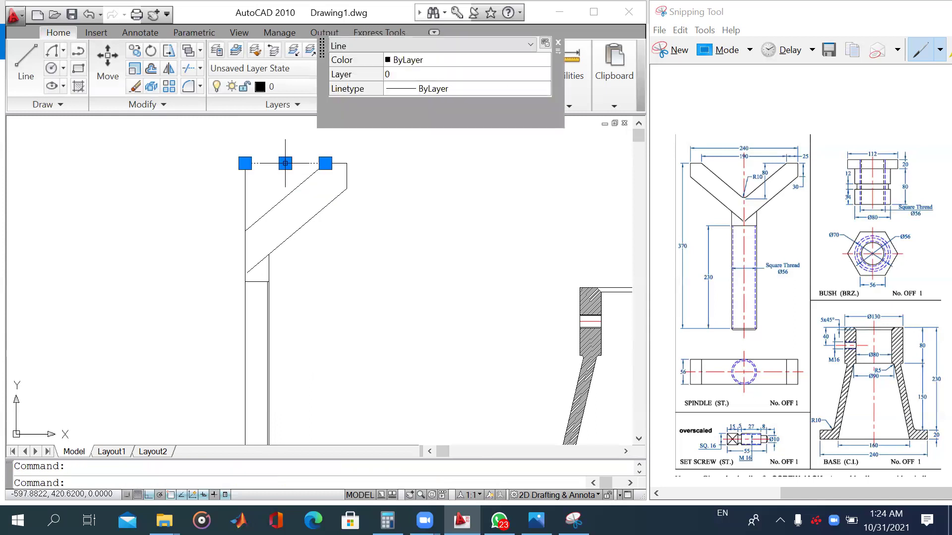
key(Delete)
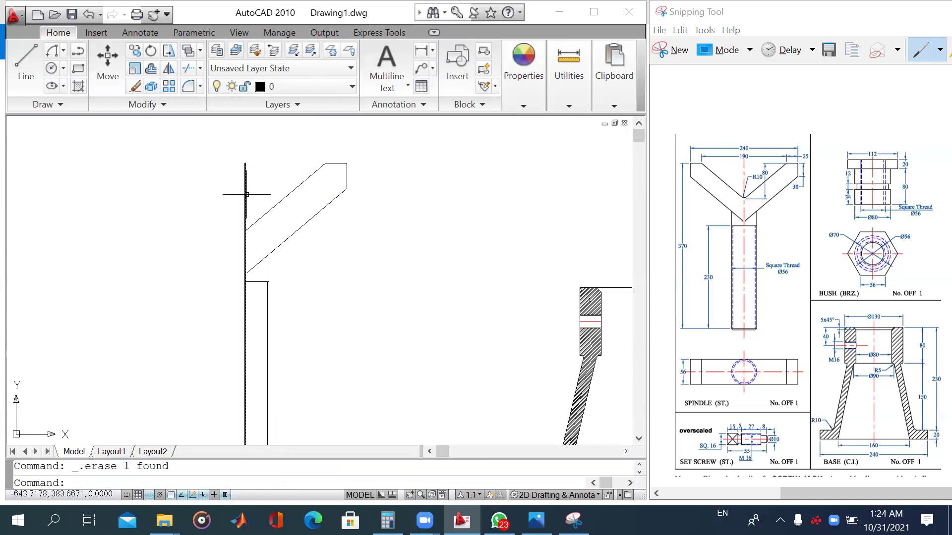
click(246, 194)
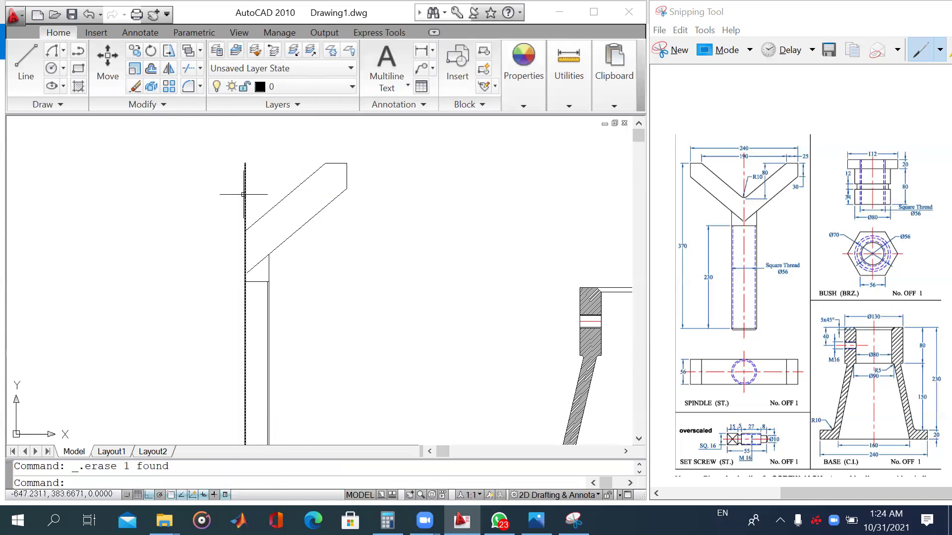
Step: Move the 370-long vertical line onto the centre layer, making it red
click(268, 92)
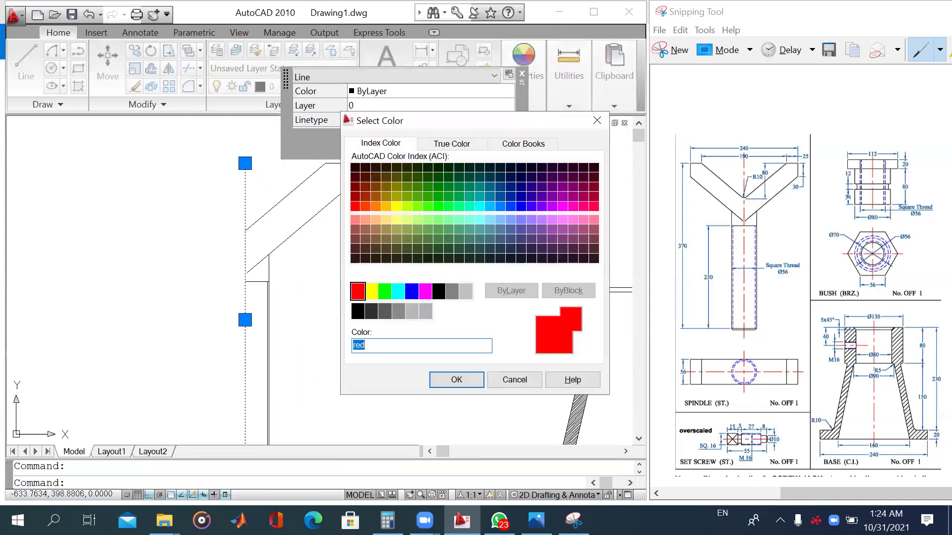
key(Escape)
key(Escape)
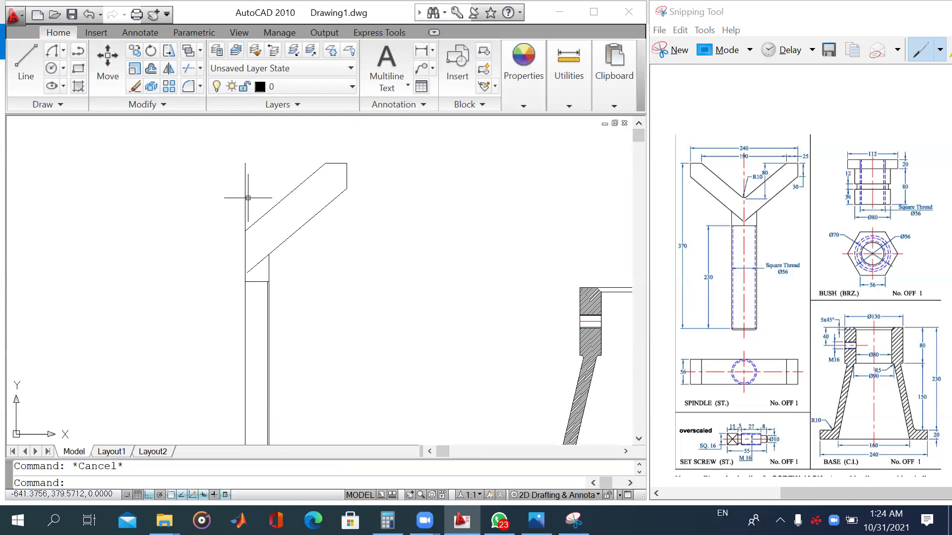
click(248, 197)
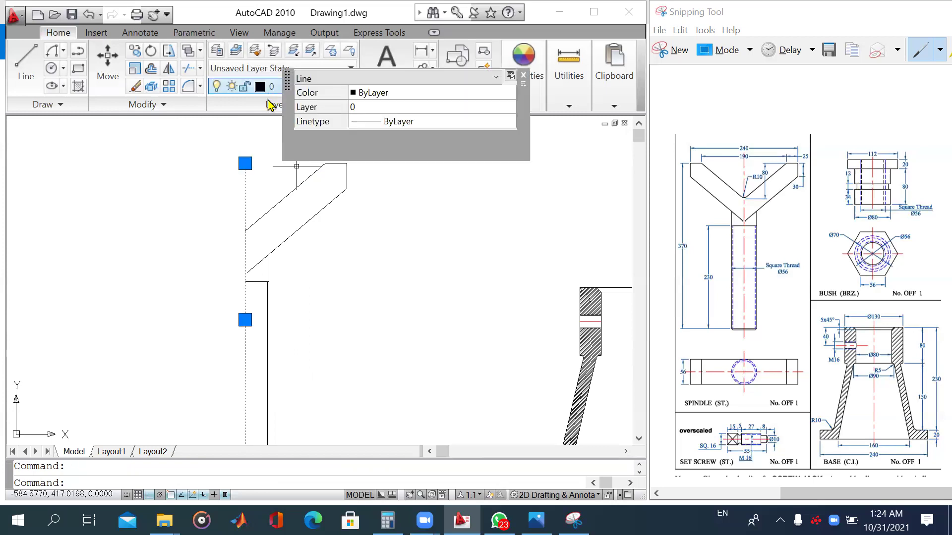
click(278, 87)
click(276, 124)
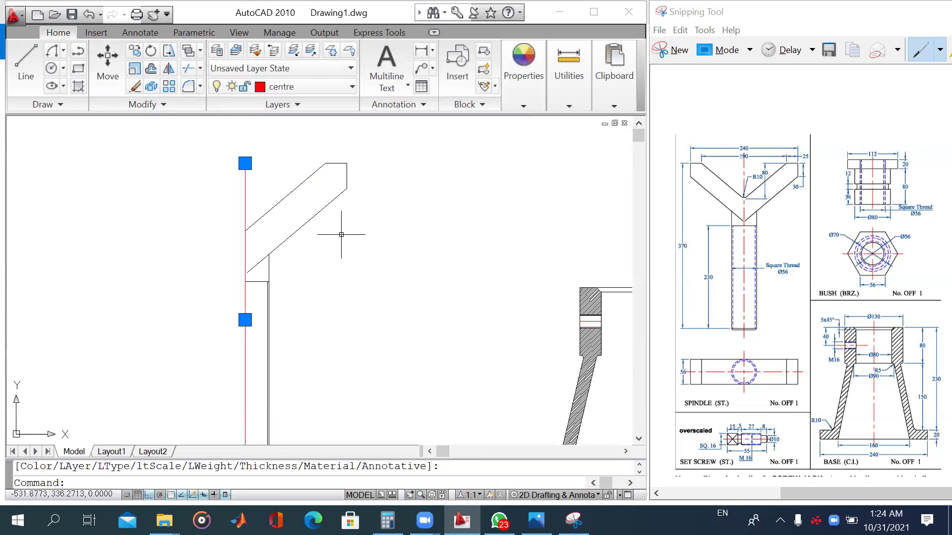
key(Escape)
middle_drag(286, 256, 300, 149)
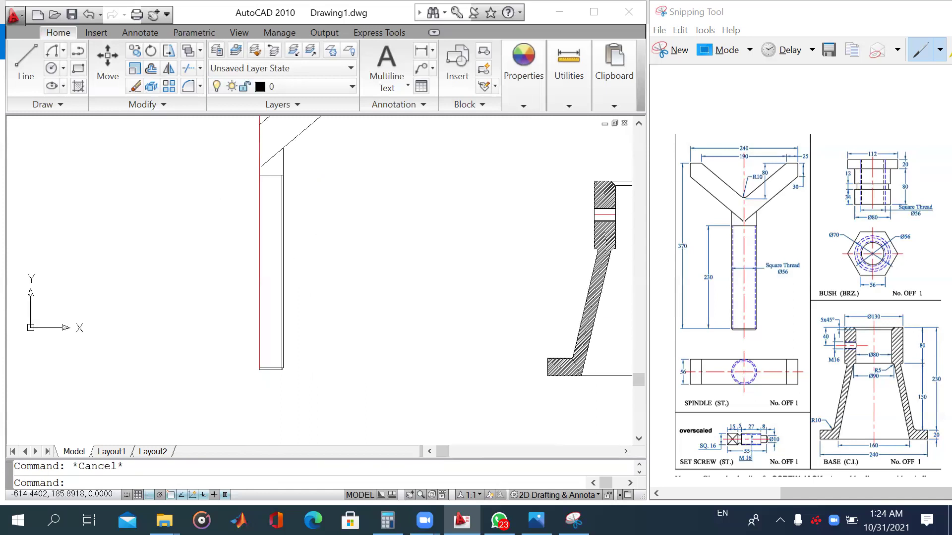
Step: Set the linetype scale (LTS) to 2 to show the dash-dot pattern
scroll(269, 332, up, 2)
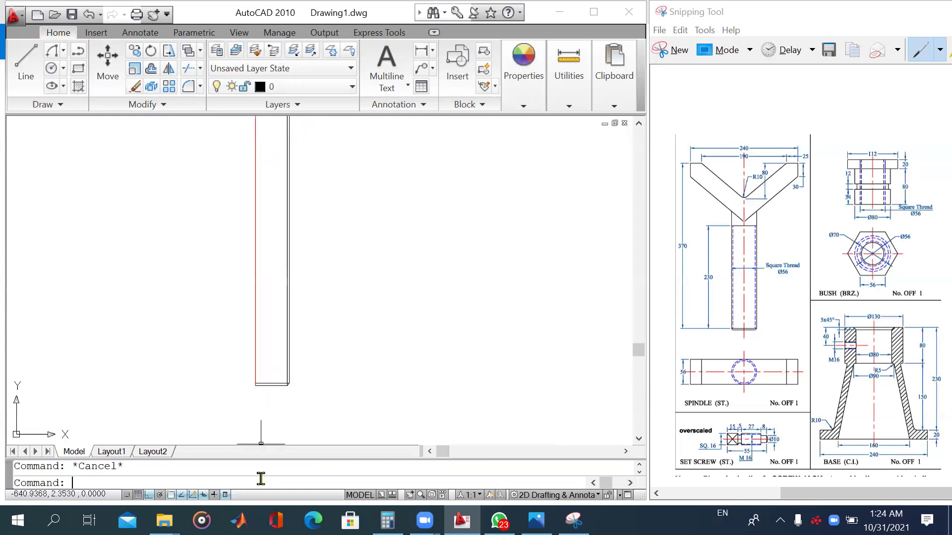
text(lts)
key(Return)
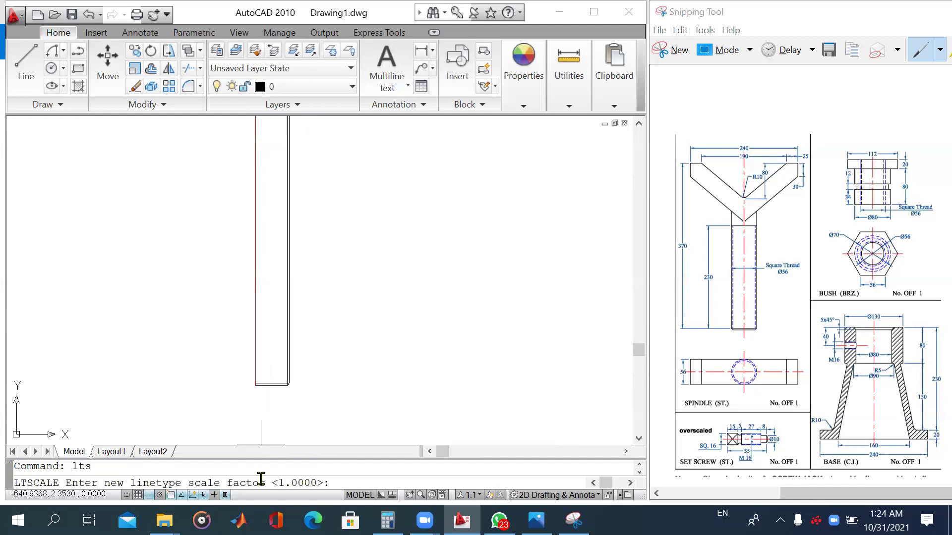
text(2)
key(Return)
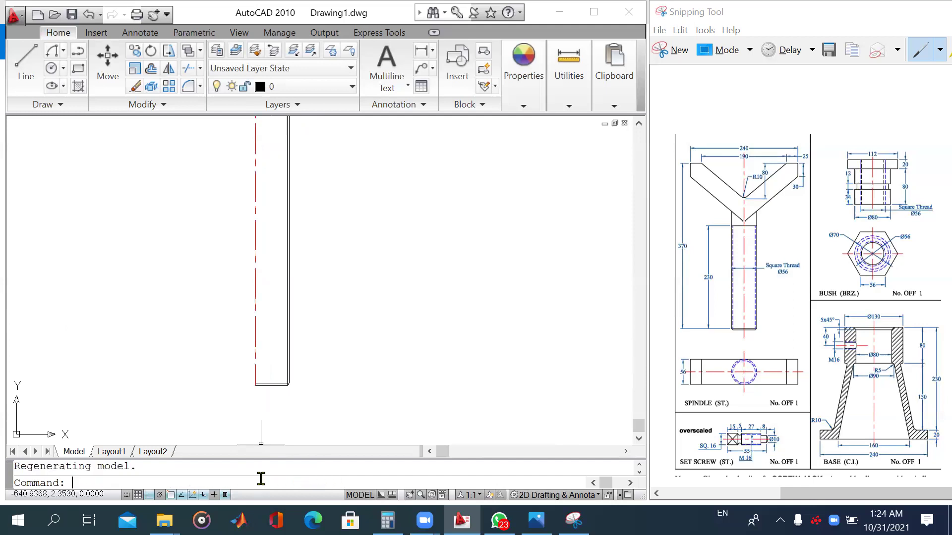
scroll(337, 278, down, 4)
Step: Mirror the half spindle about the centre line's top and bottom endpoints, keeping the source
middle_drag(332, 298, 335, 295)
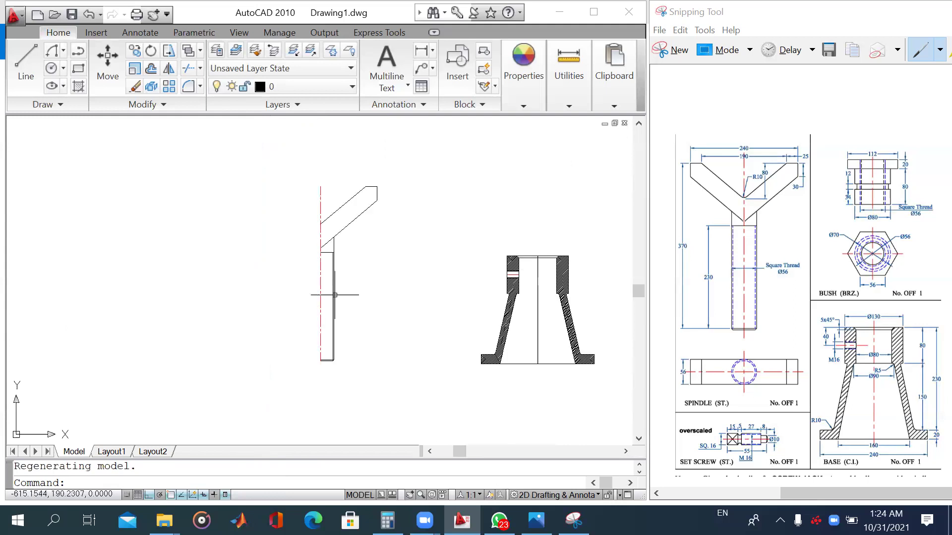
scroll(337, 263, up, 3)
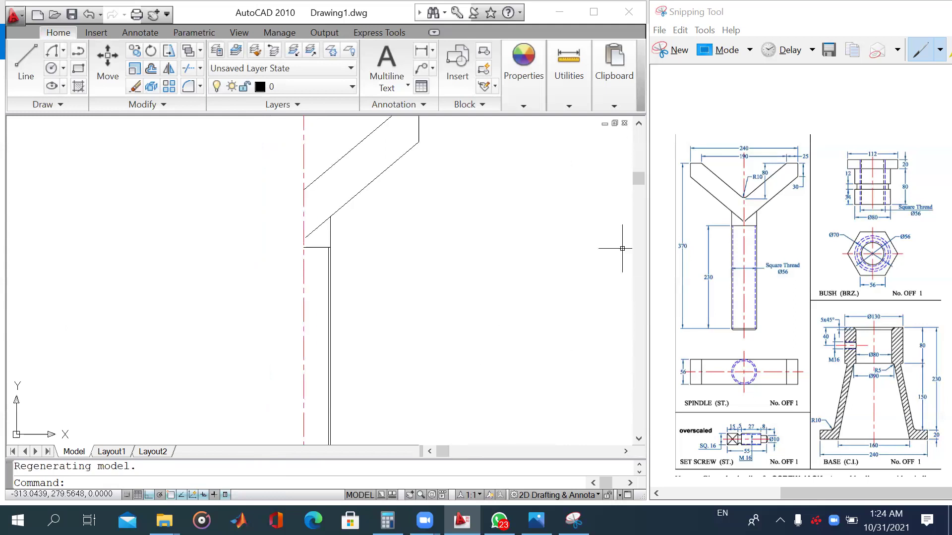
scroll(314, 318, down, 2)
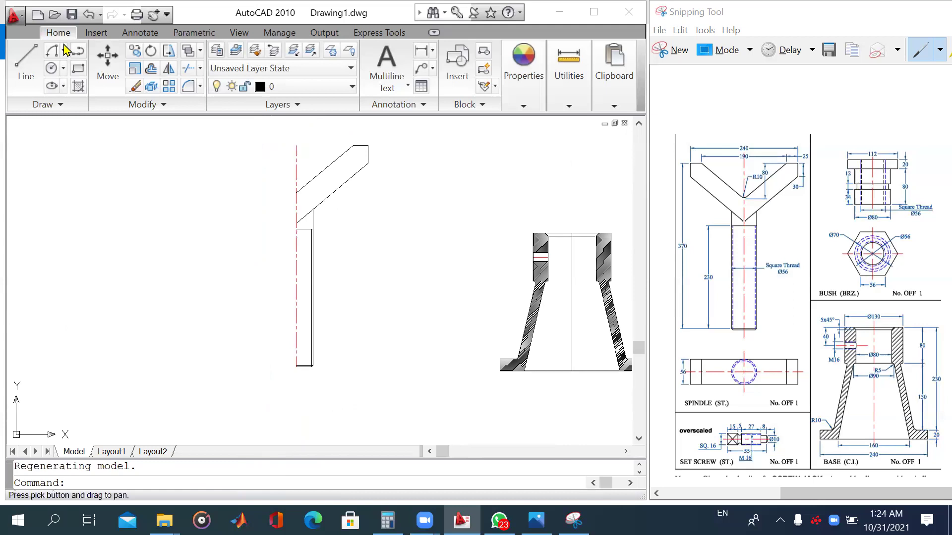
click(169, 68)
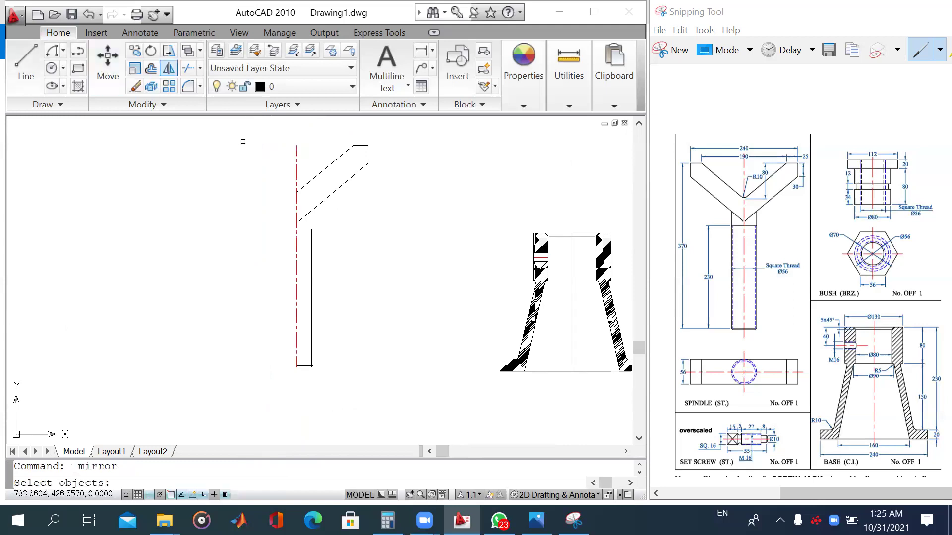
click(403, 384)
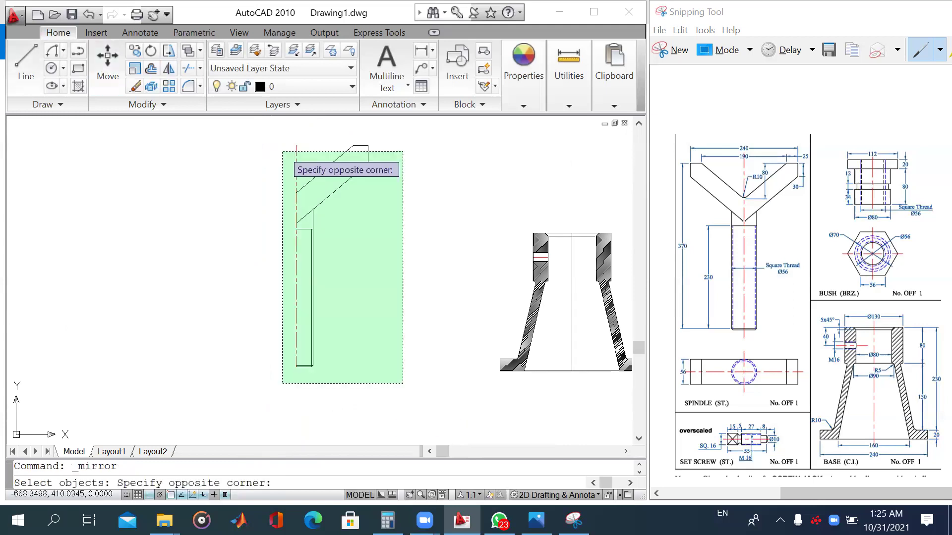
click(282, 151)
key(Return)
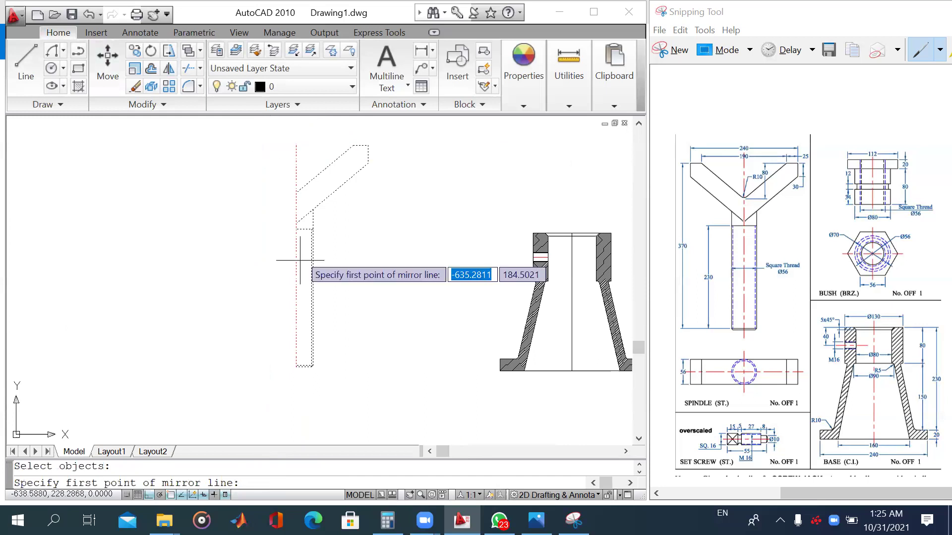
click(296, 145)
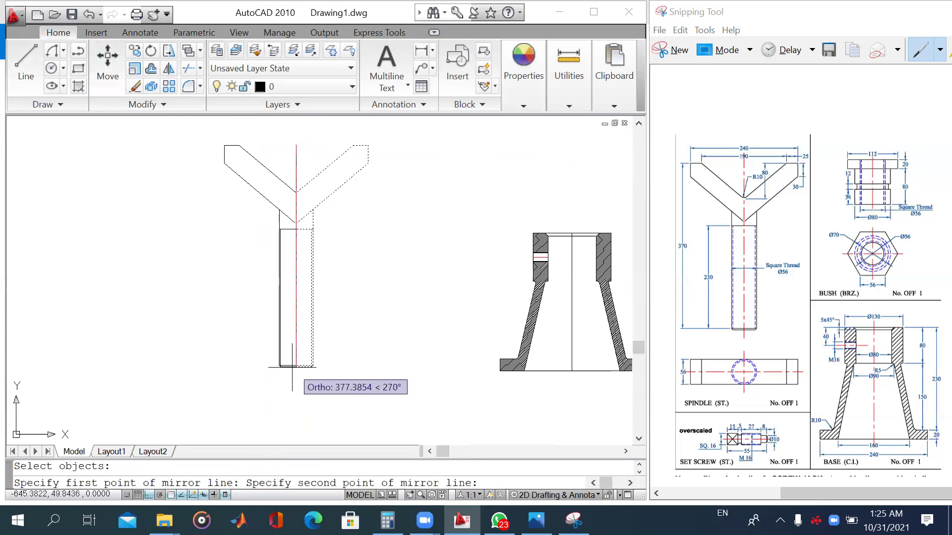
click(296, 366)
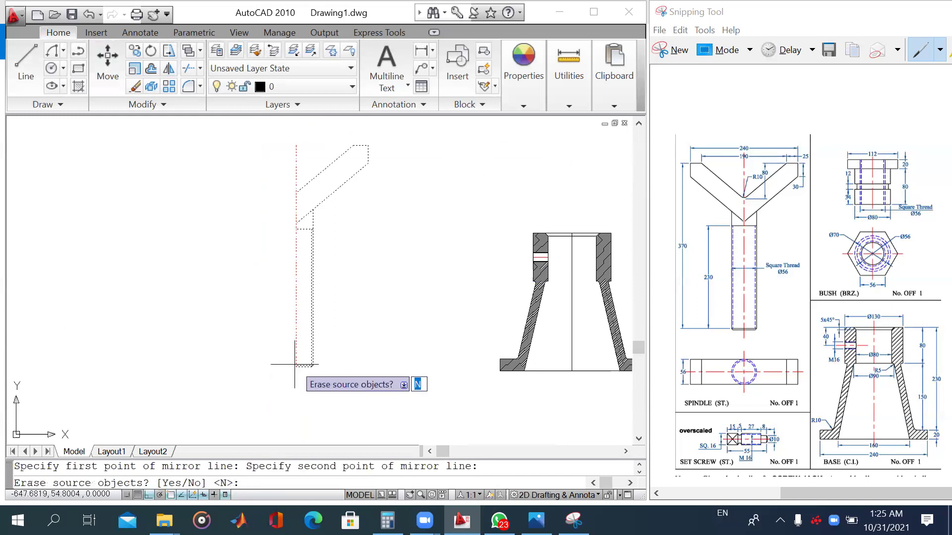
key(Return)
mouse_move(372, 330)
middle_down()
mouse_move(356, 351)
mouse_move(347, 333)
middle_up()
scroll(346, 334, up, 3)
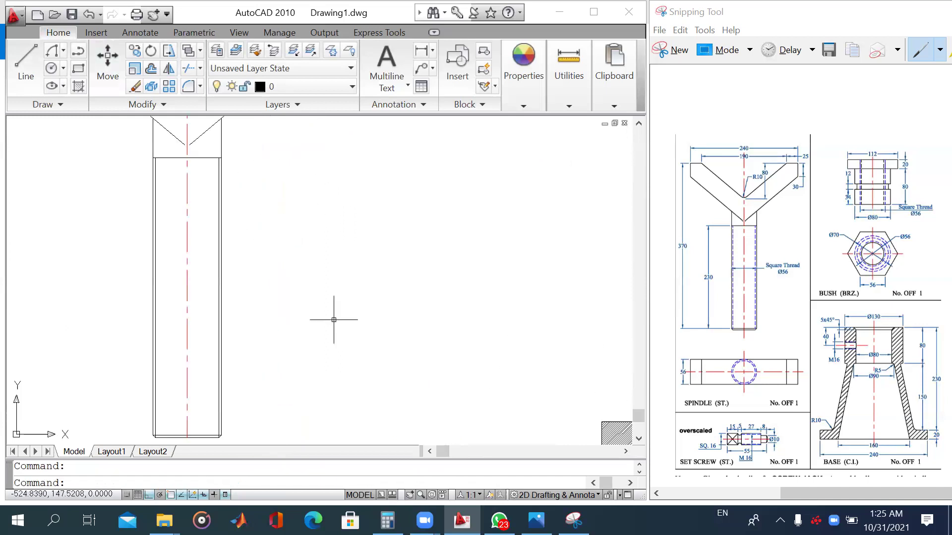
Step: Move the shaft's left and right thread lines onto the blue dash layer
click(218, 231)
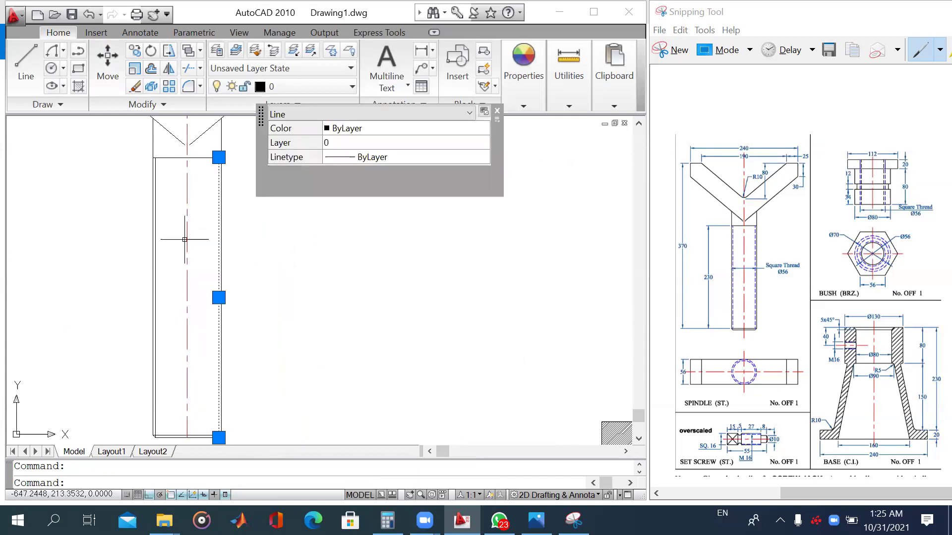
click(155, 223)
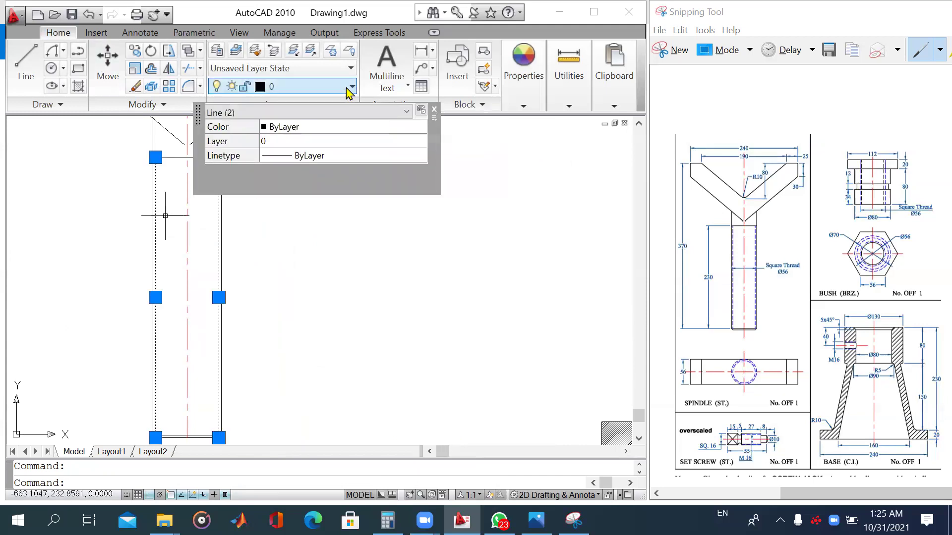
click(295, 144)
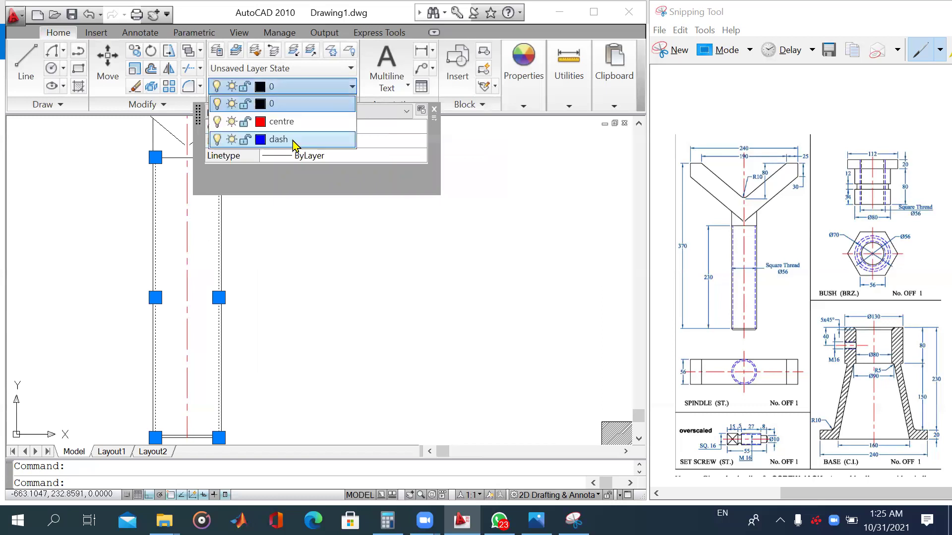
click(296, 139)
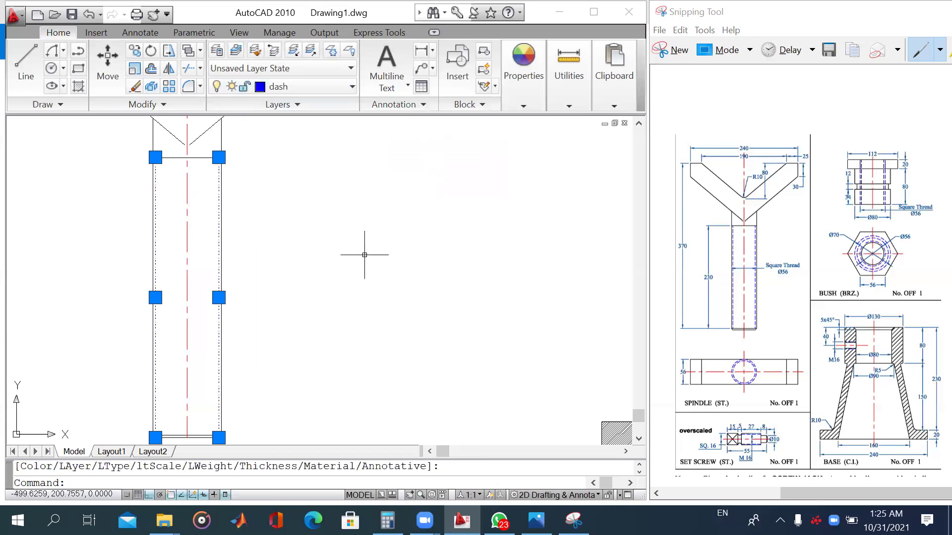
key(Escape)
scroll(365, 255, down, 3)
scroll(261, 281, down, 1)
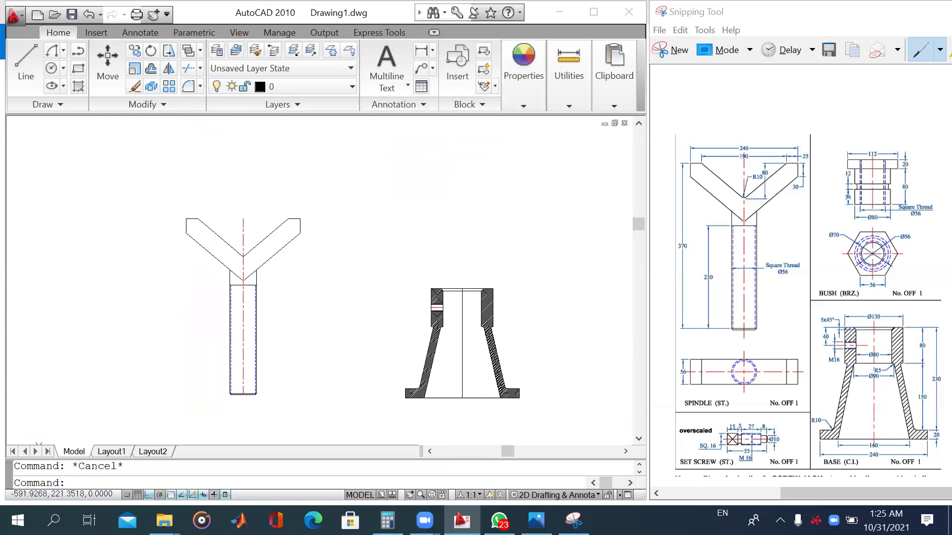
middle_drag(269, 313, 269, 285)
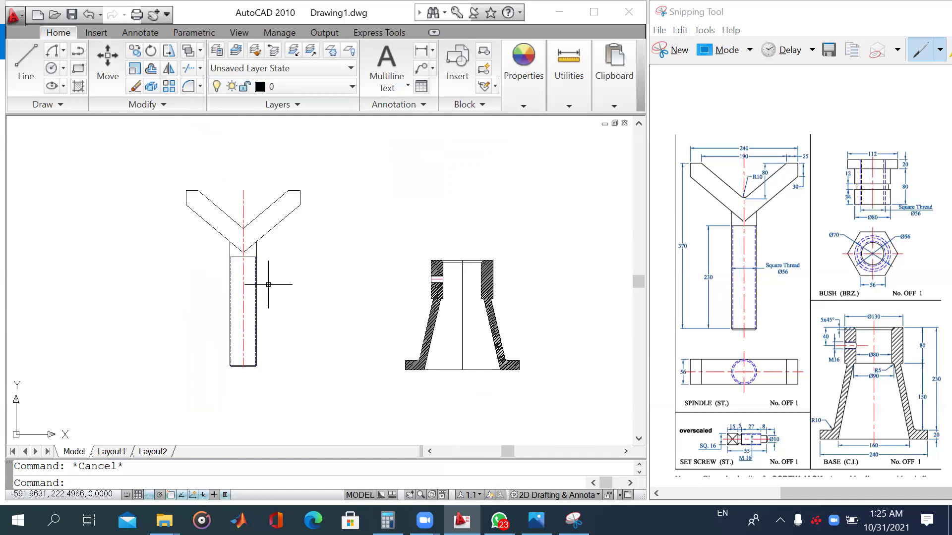
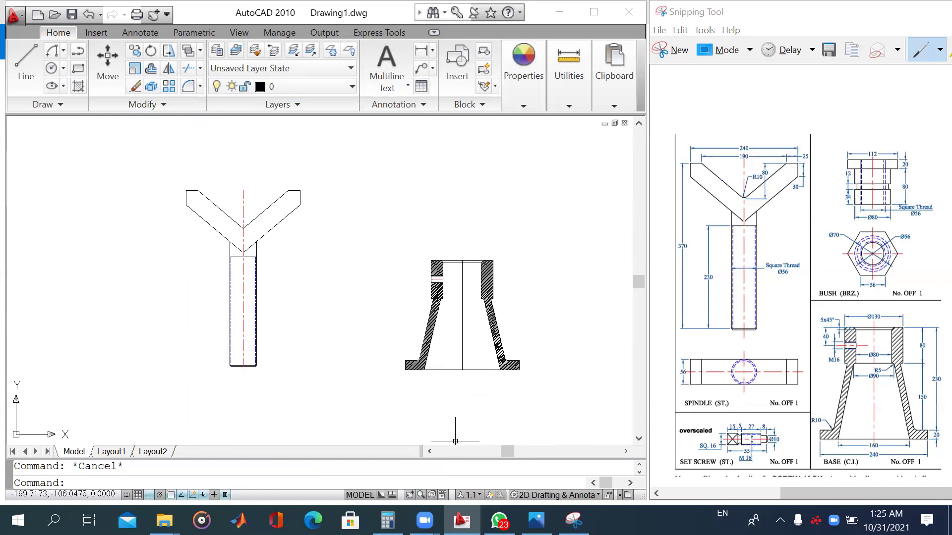
Step: Draw a closed 240 × 56 rectangle below the spindle as its top-view outline
click(27, 64)
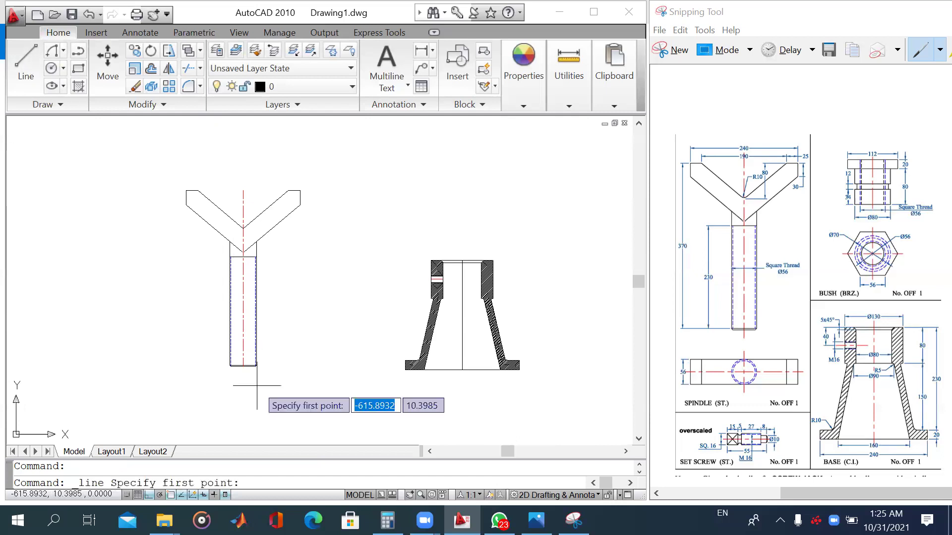
middle_drag(256, 386, 254, 340)
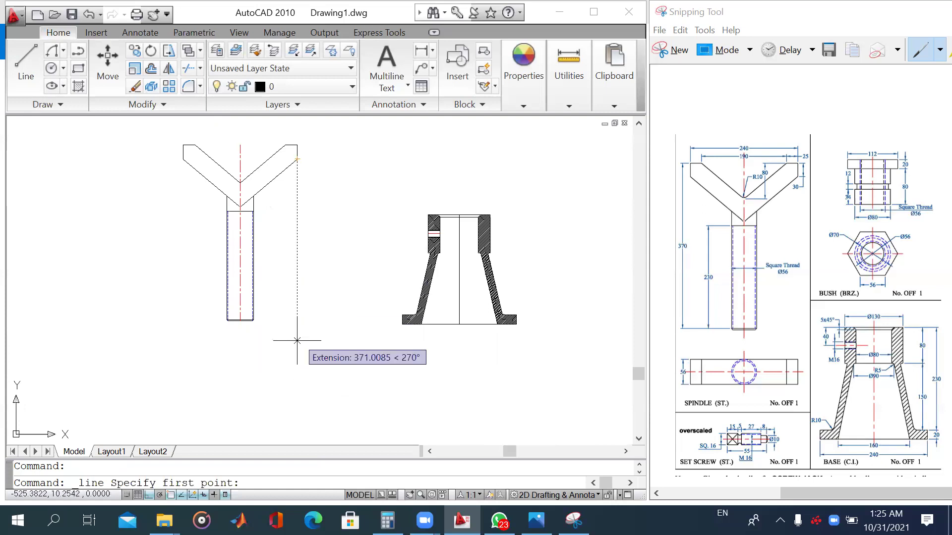
click(297, 367)
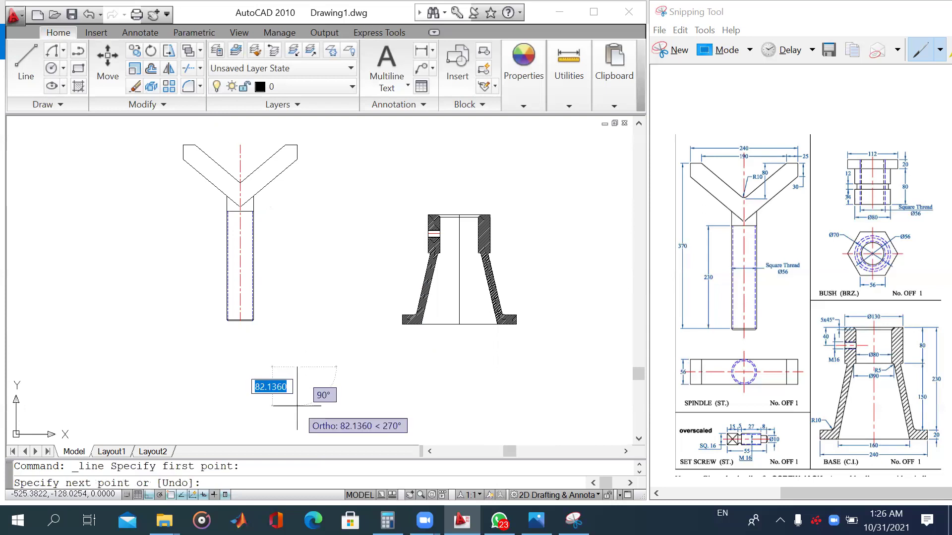
text(56)
key(Return)
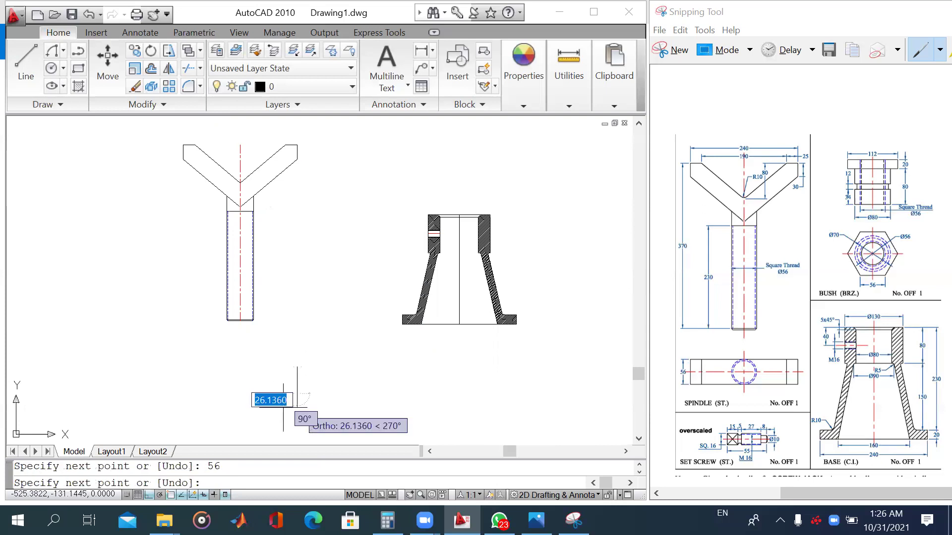
text(2)
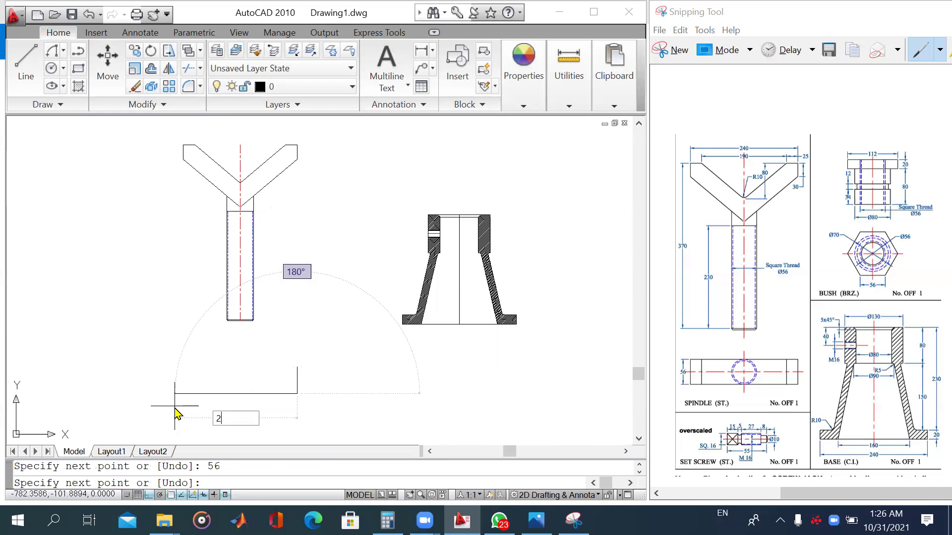
text(40)
key(Return)
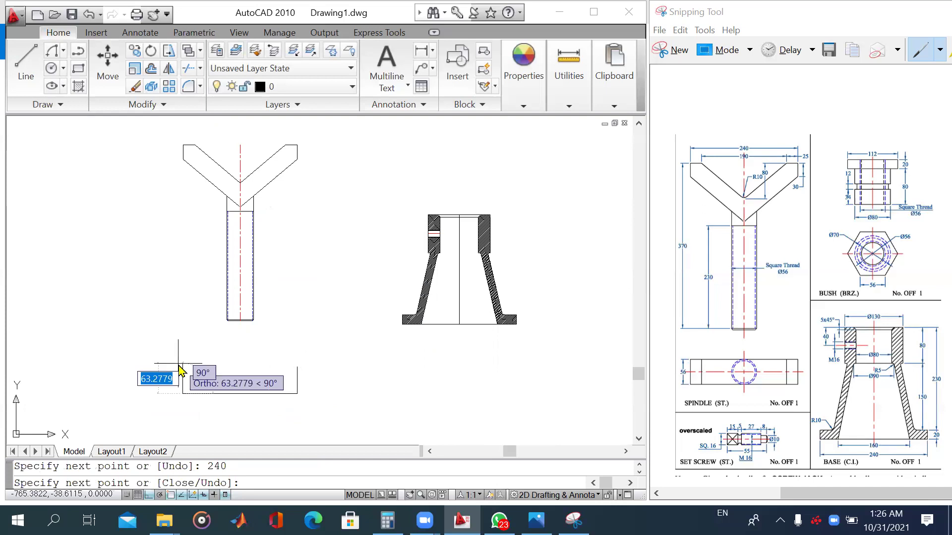
text(56)
key(Return)
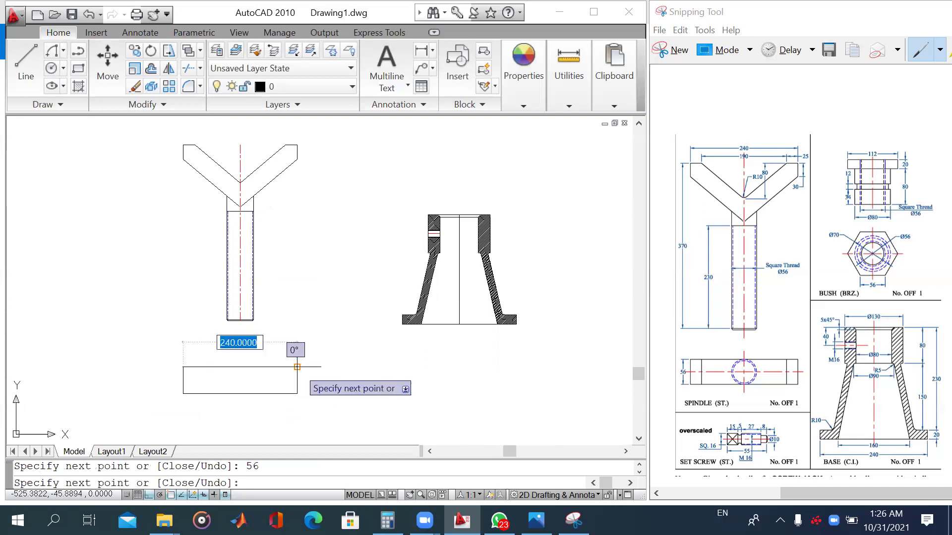
click(297, 367)
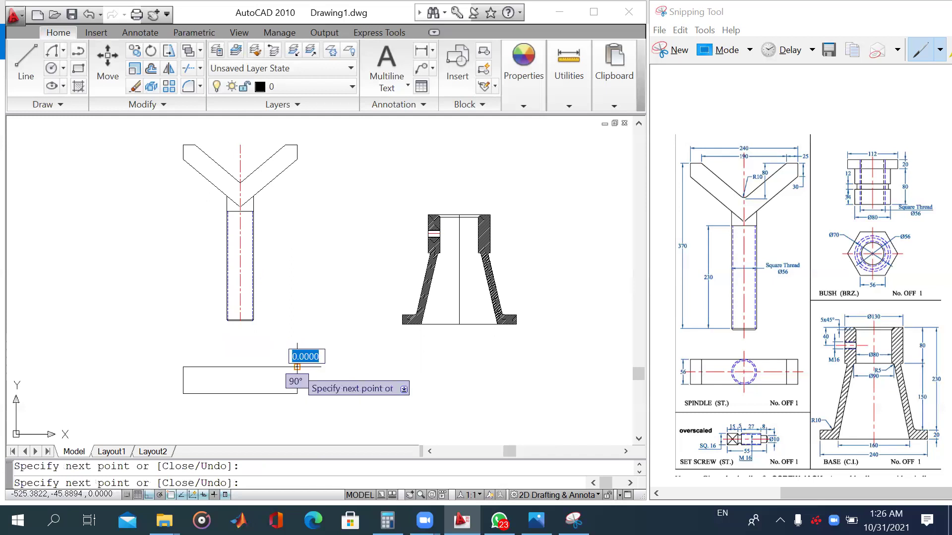
key(Escape)
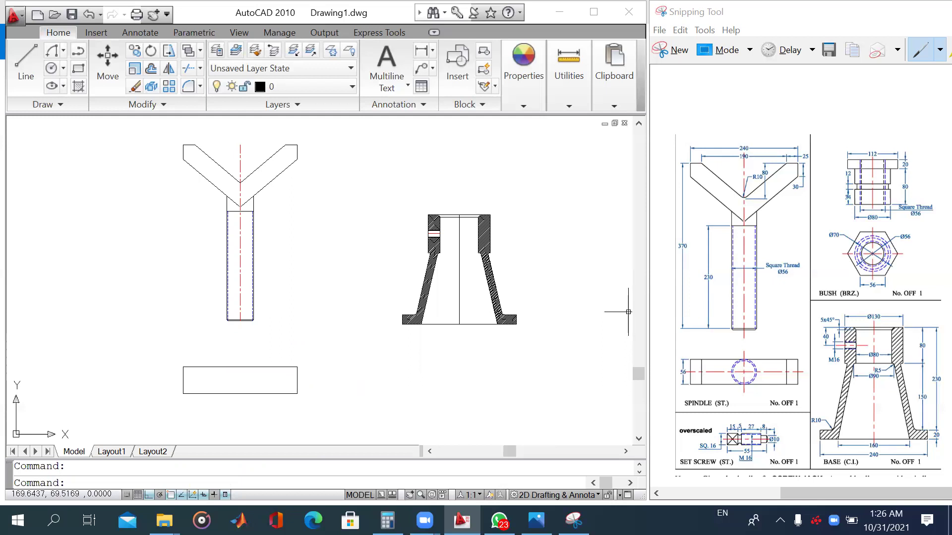
Step: Stretch the spindle's red centre line down past the new rectangle
click(240, 317)
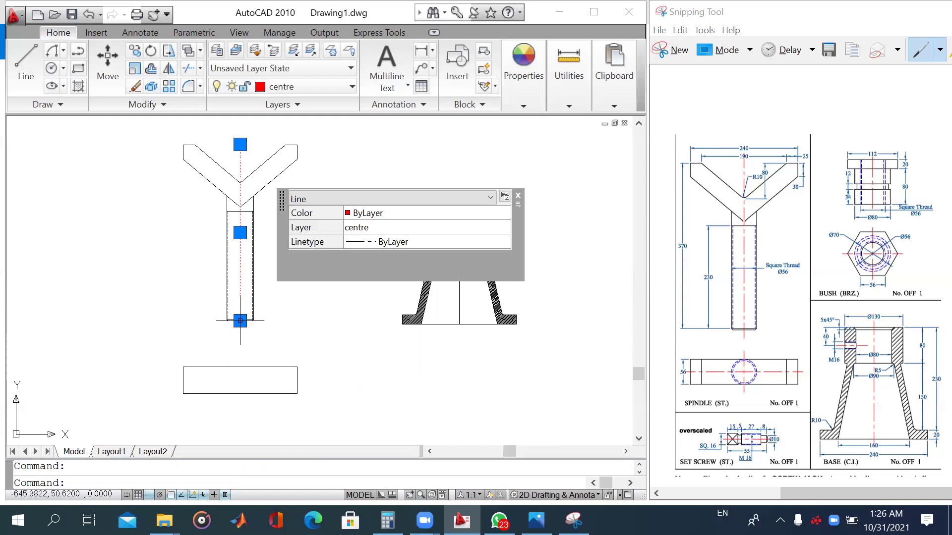
click(240, 320)
click(240, 411)
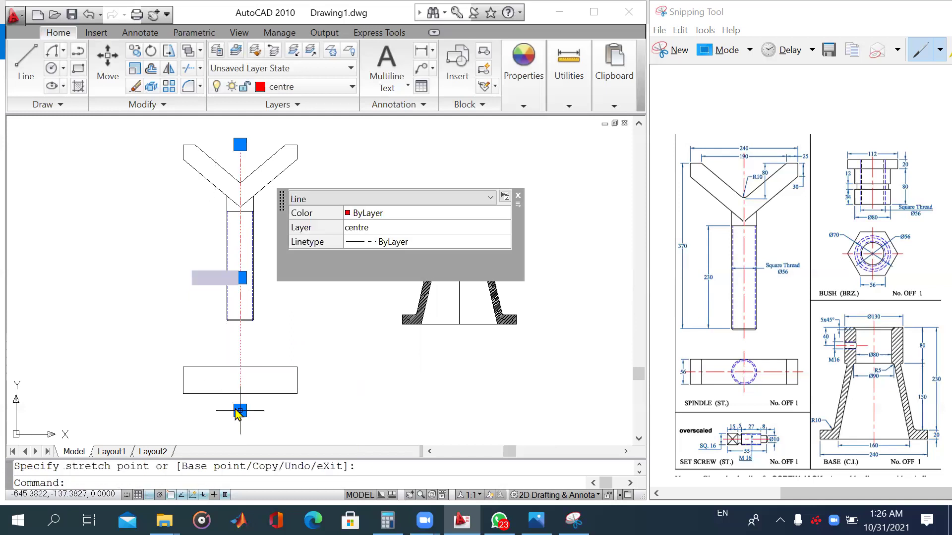
key(Escape)
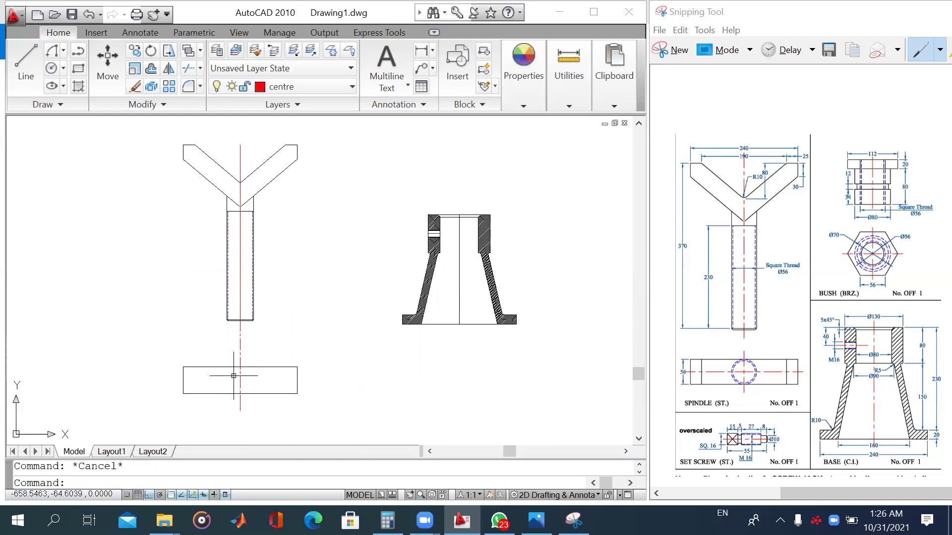
Step: Start an offset with a distance of 2
click(152, 74)
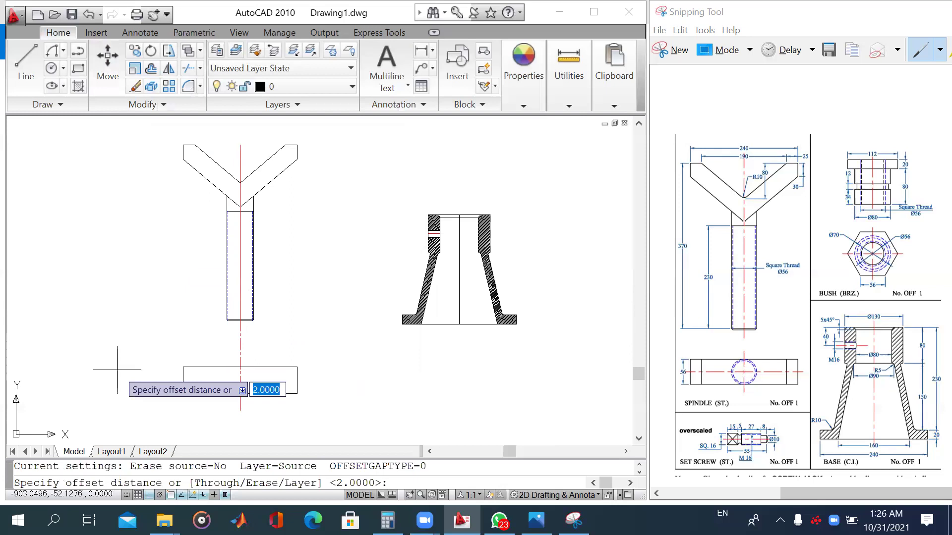
text(2)
key(Return)
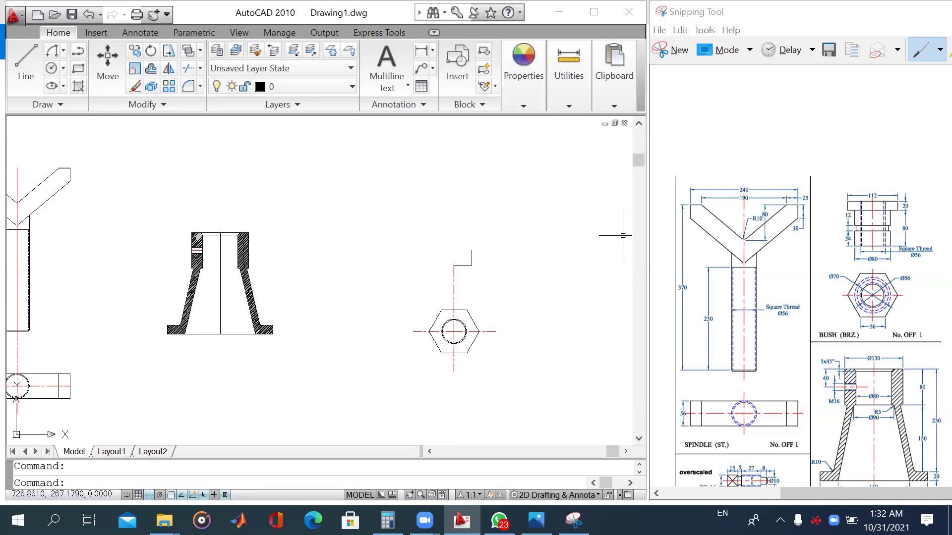
Step: Start the bush outline above the hexagon with the groove: 5 left, 12 up, 5 right
click(26, 62)
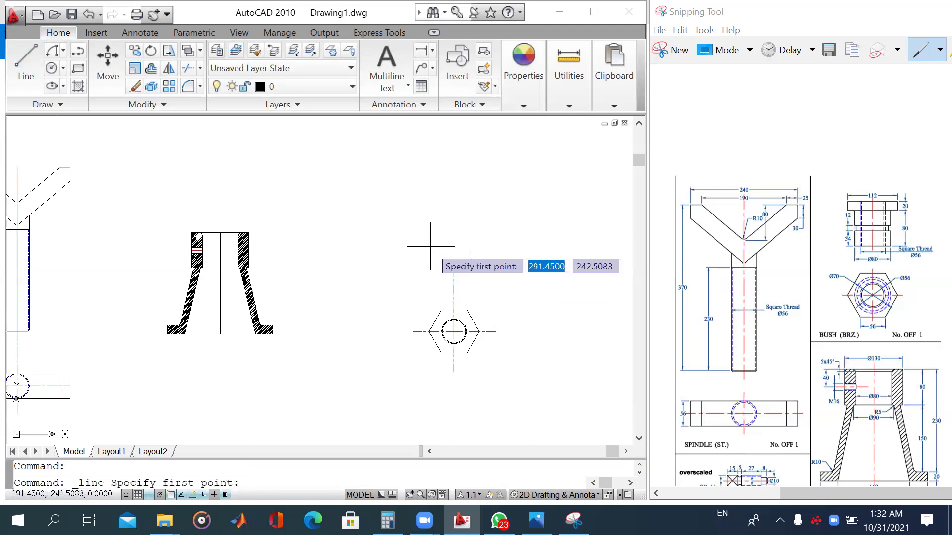
click(464, 249)
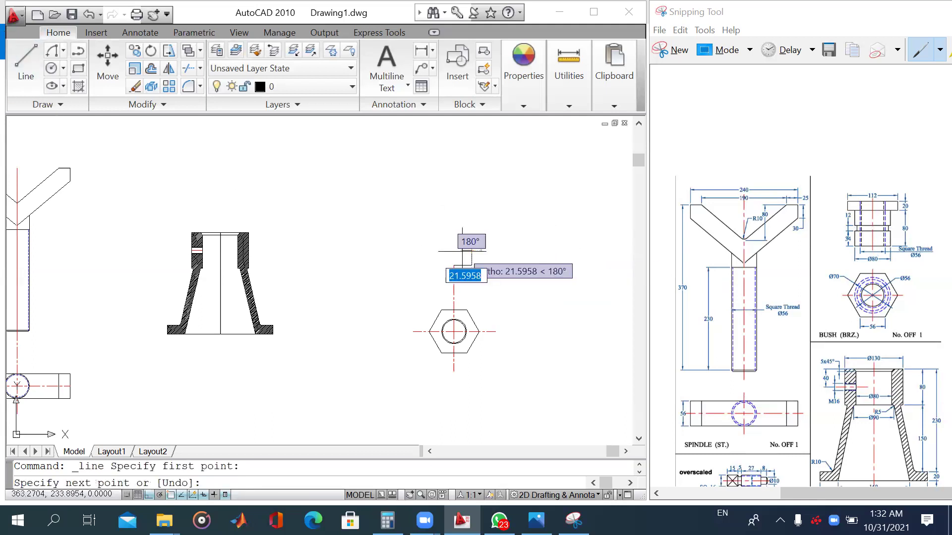
text(5)
key(Return)
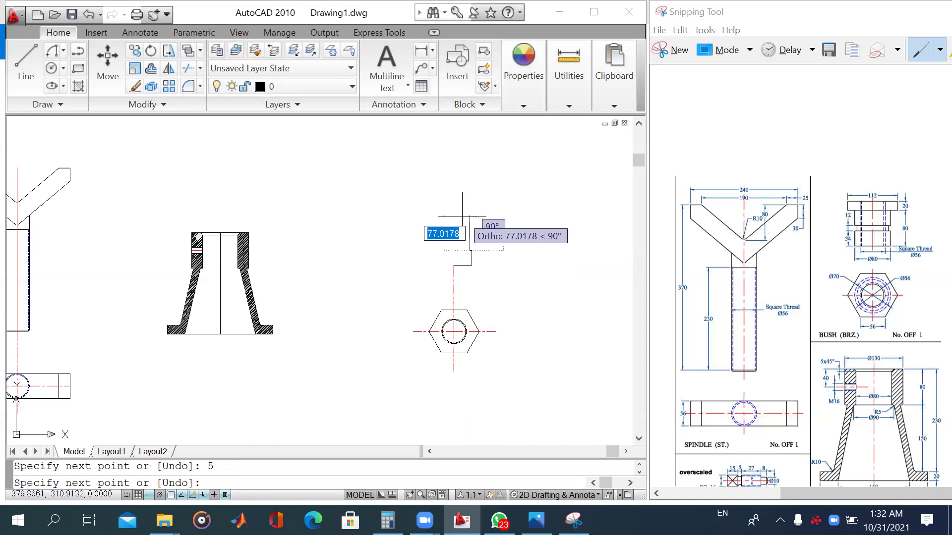
text(12)
key(Return)
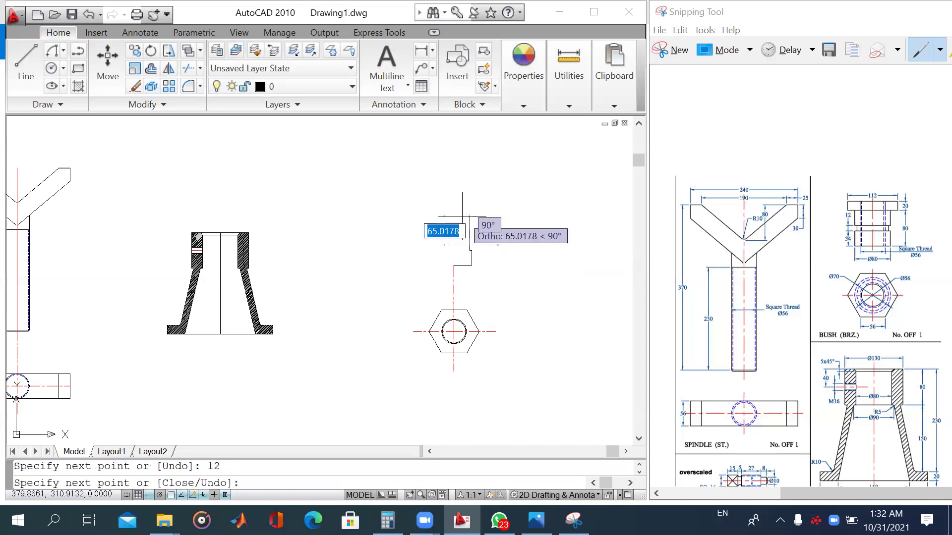
text(5)
key(Return)
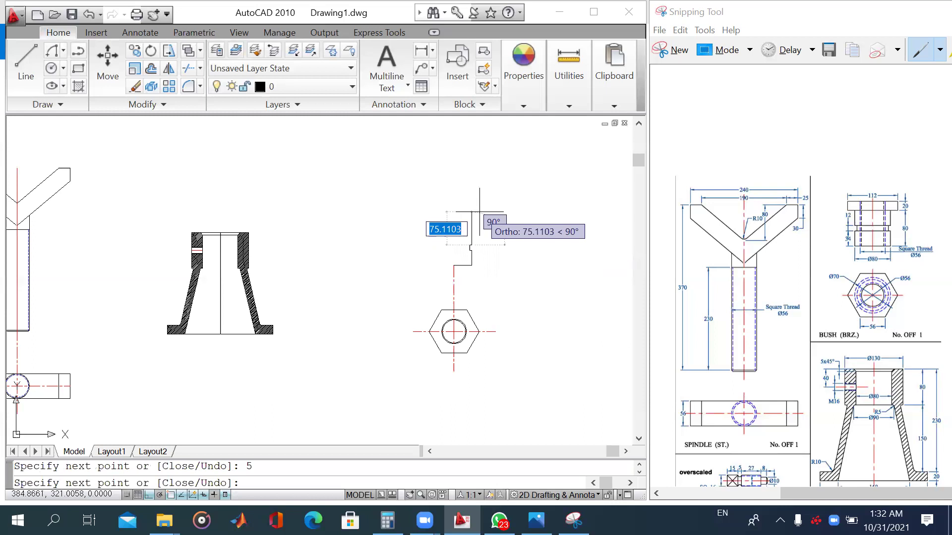
Step: Continue the bush outline 34 up, 16 right, 20 up and 56 left
text(34)
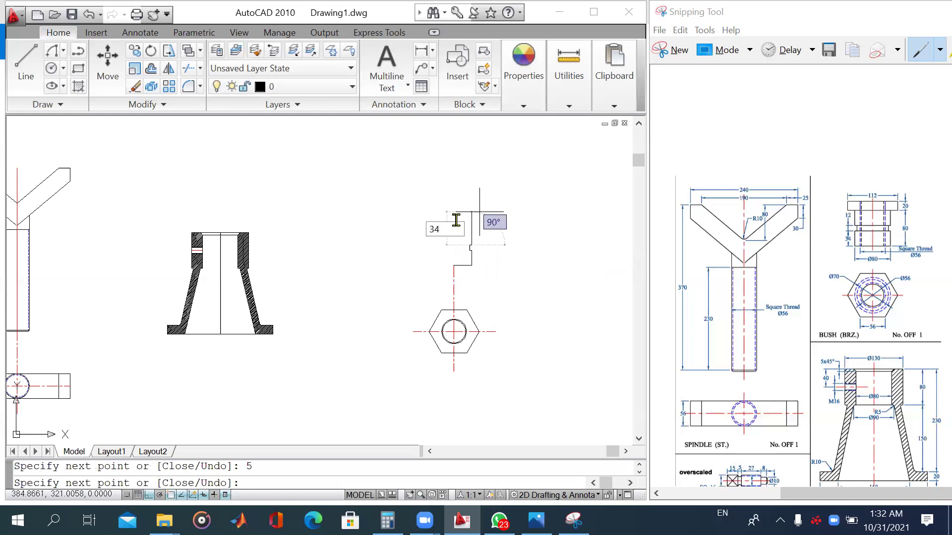
key(Return)
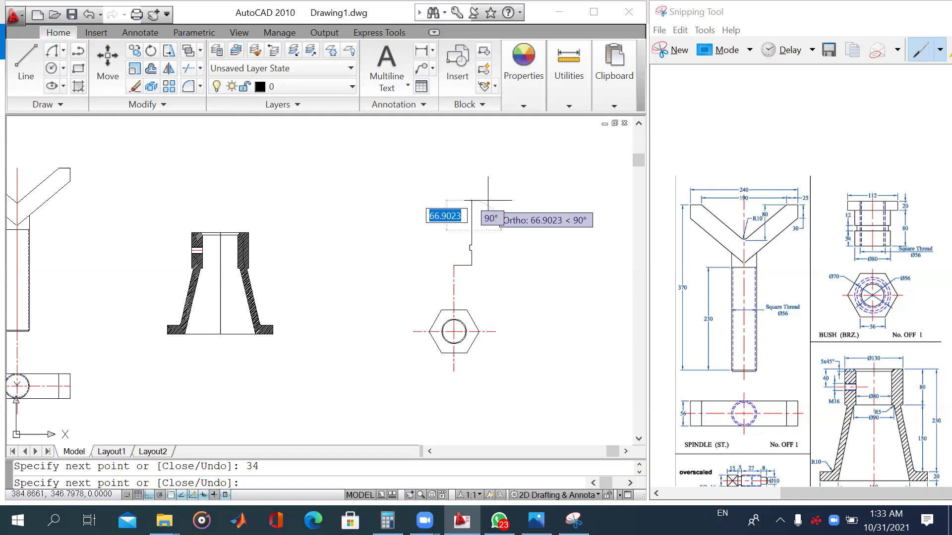
text(16)
key(Return)
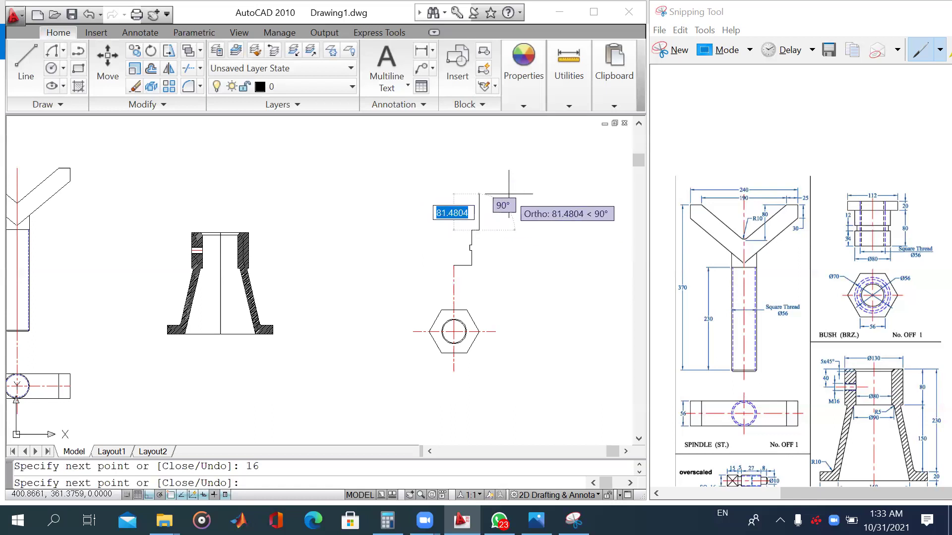
text(20)
key(Return)
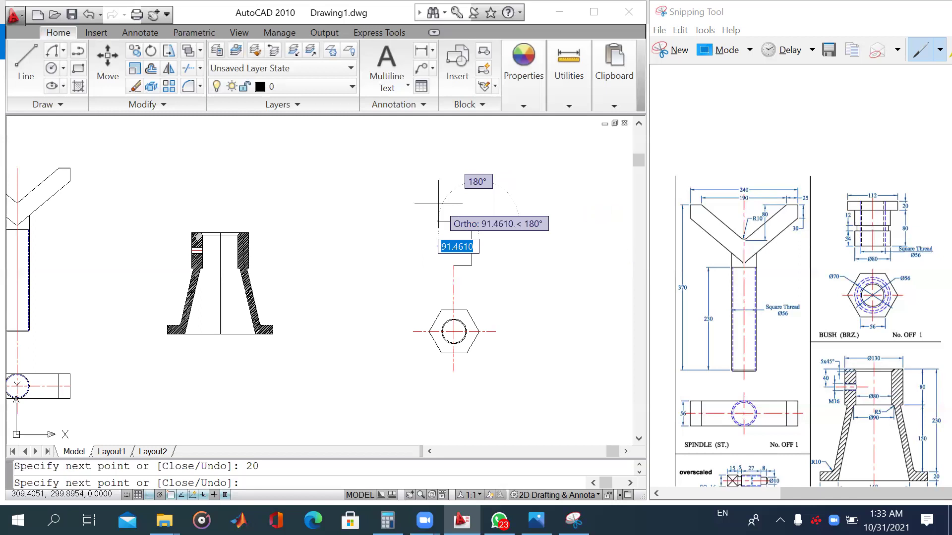
text(56)
key(Return)
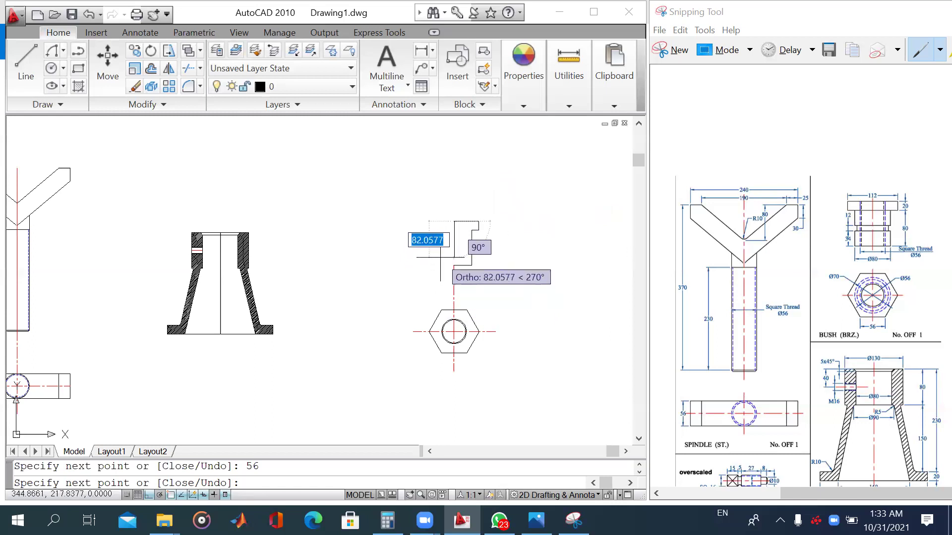
scroll(438, 272, up, 2)
scroll(437, 273, up, 2)
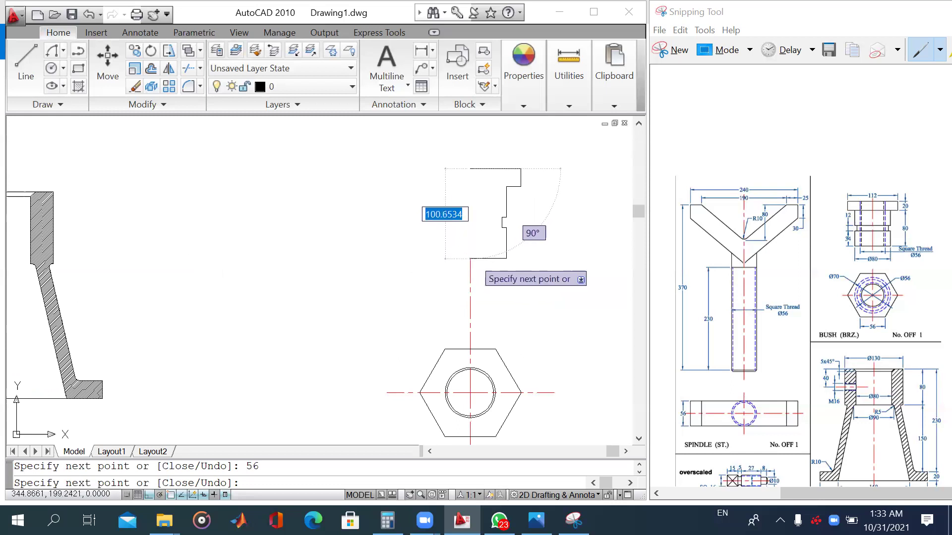
key(Escape)
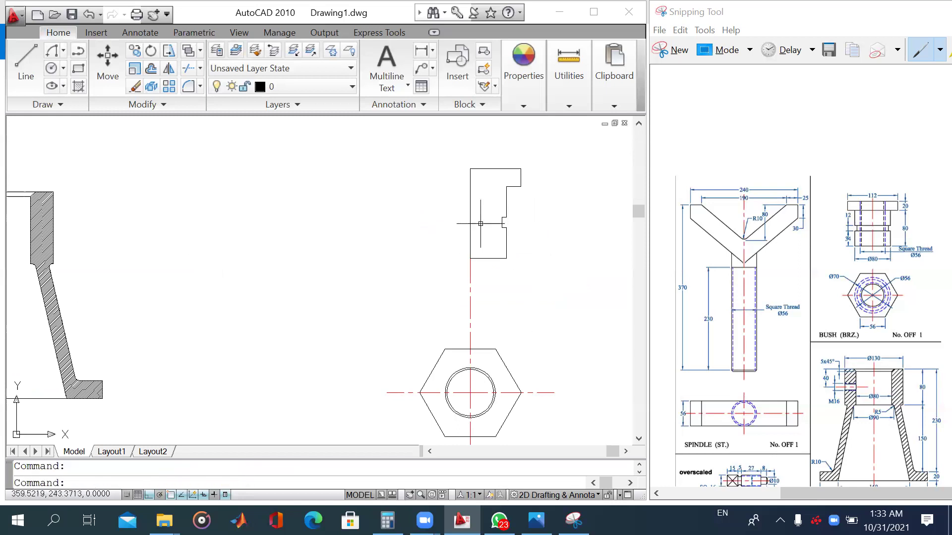
Step: Offset the bush outline's left edge by 56/2
click(150, 68)
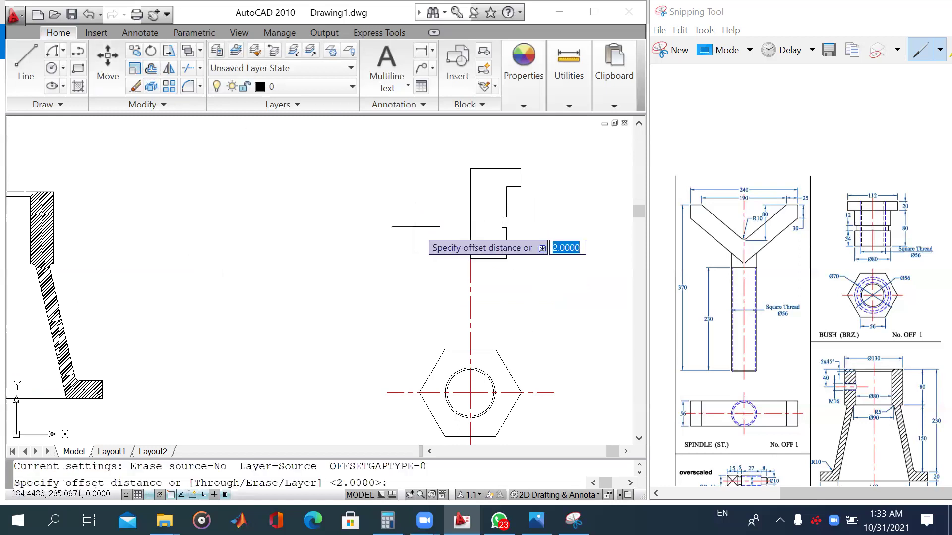
text(56/2)
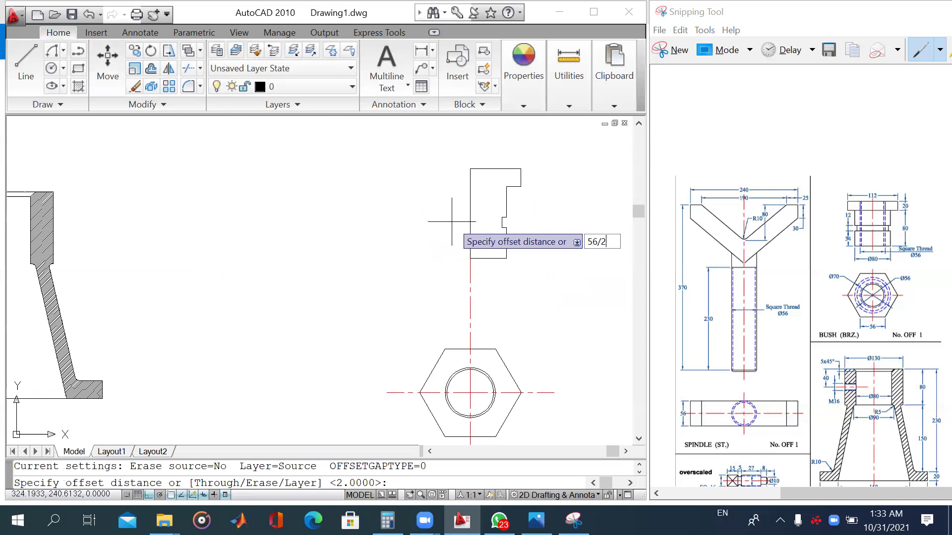
key(Return)
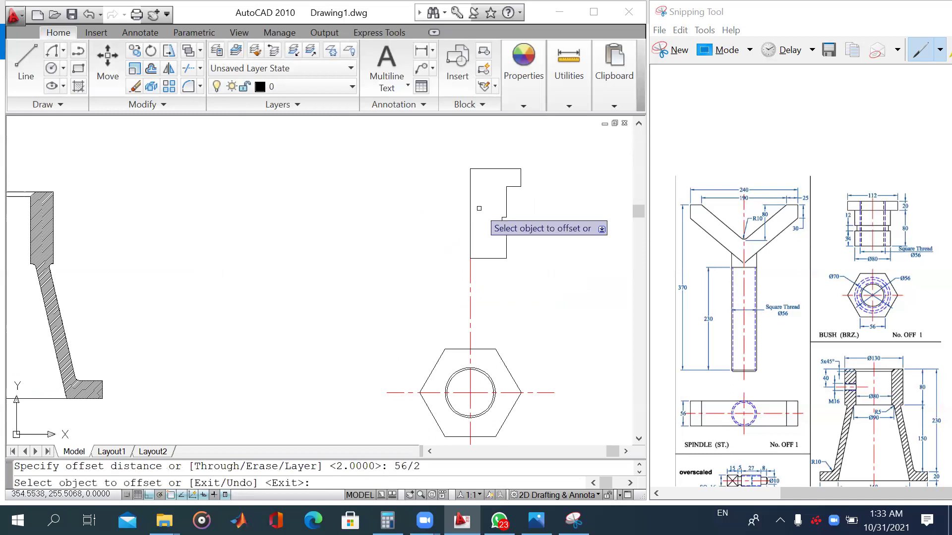
click(470, 211)
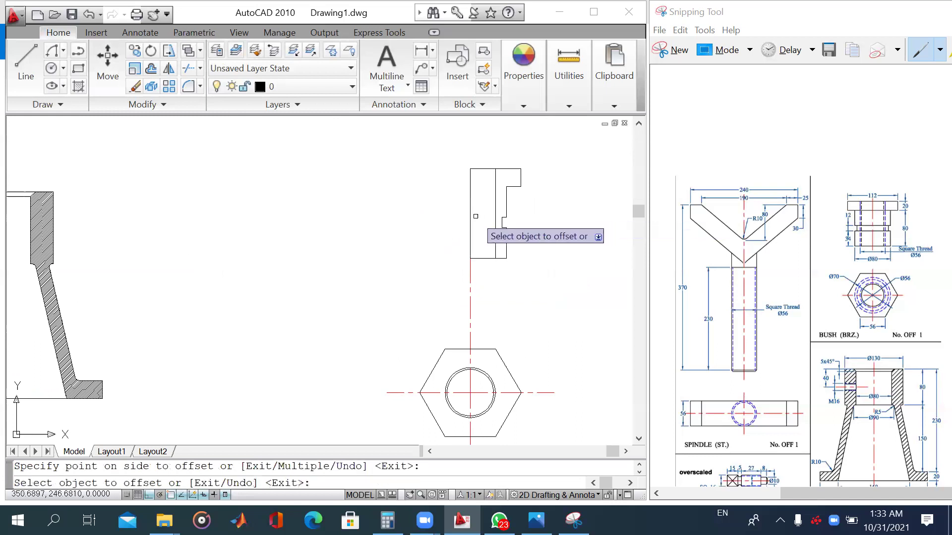
Step: Offset the inner vertical line 2 units as a thread line, and begin a line at the top-left corner
click(152, 68)
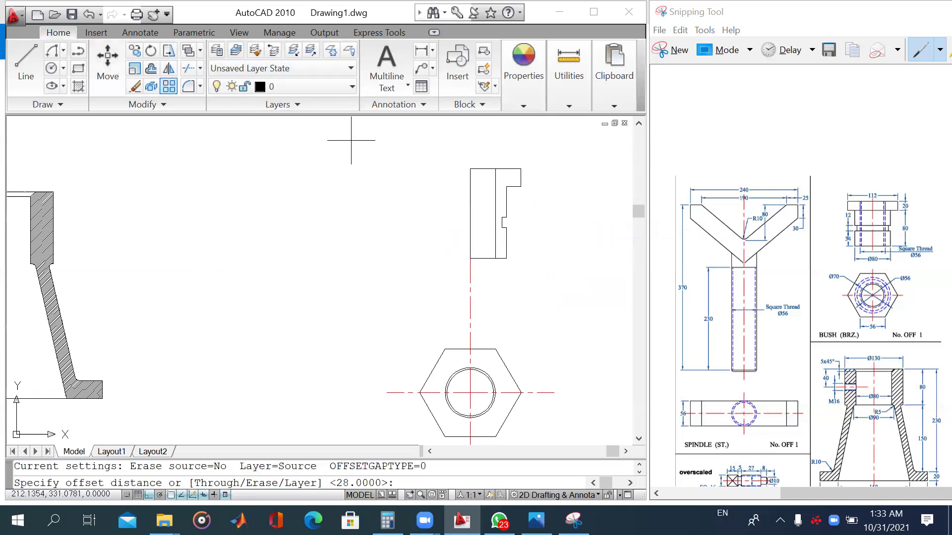
text(2)
key(Return)
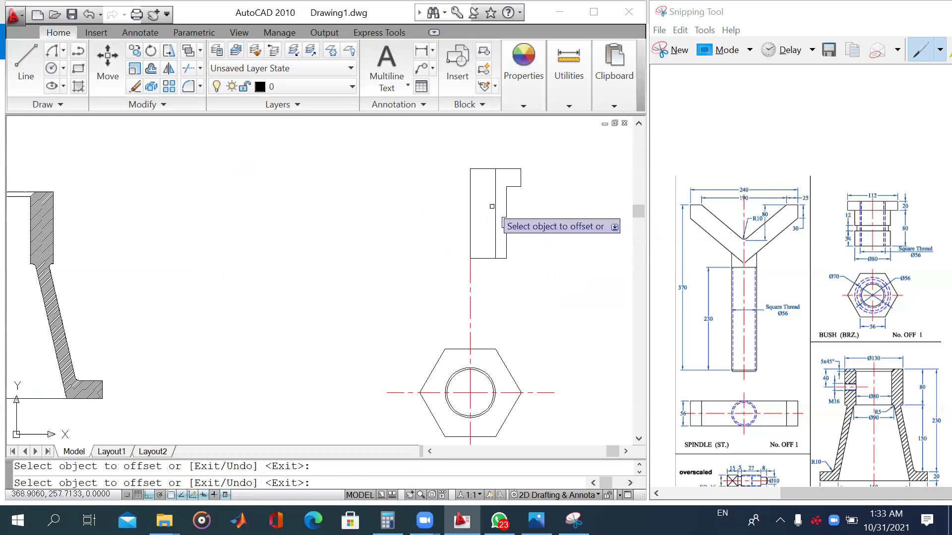
click(495, 211)
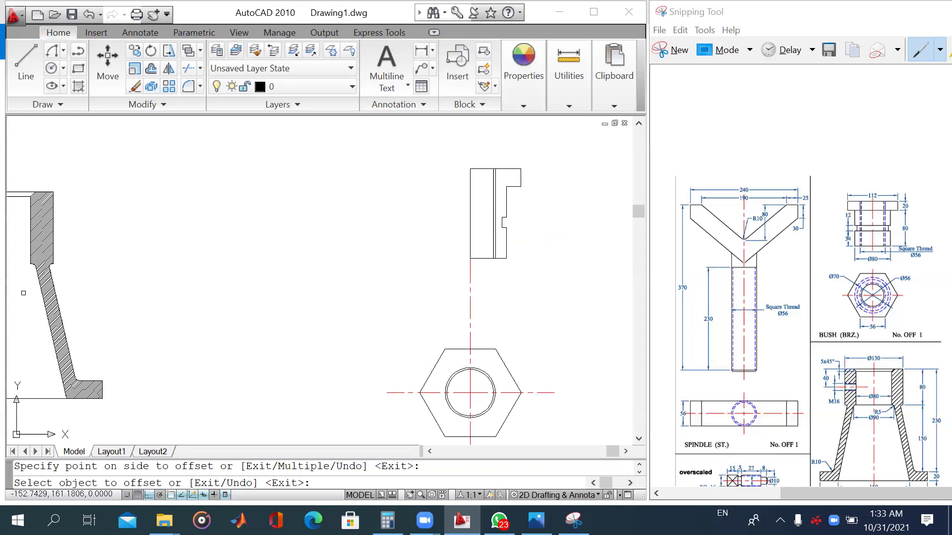
click(19, 70)
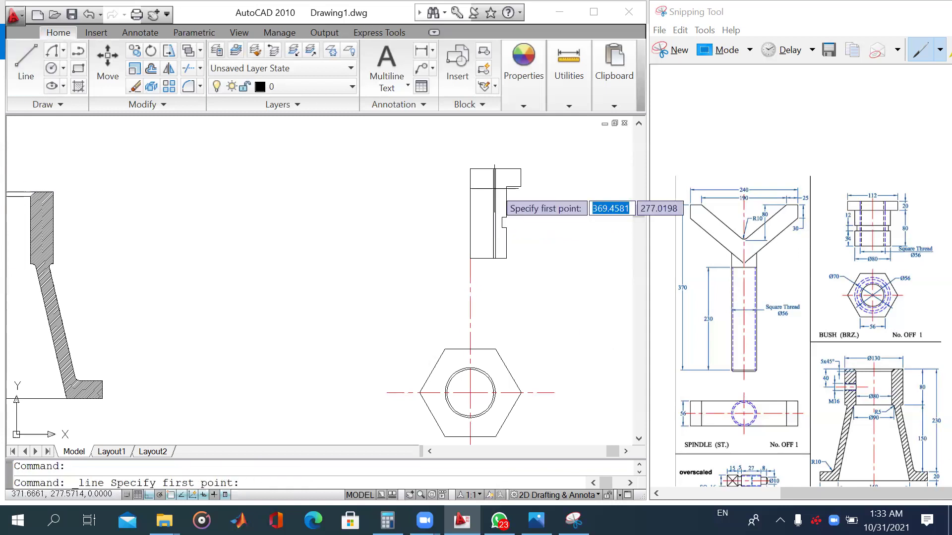
click(507, 186)
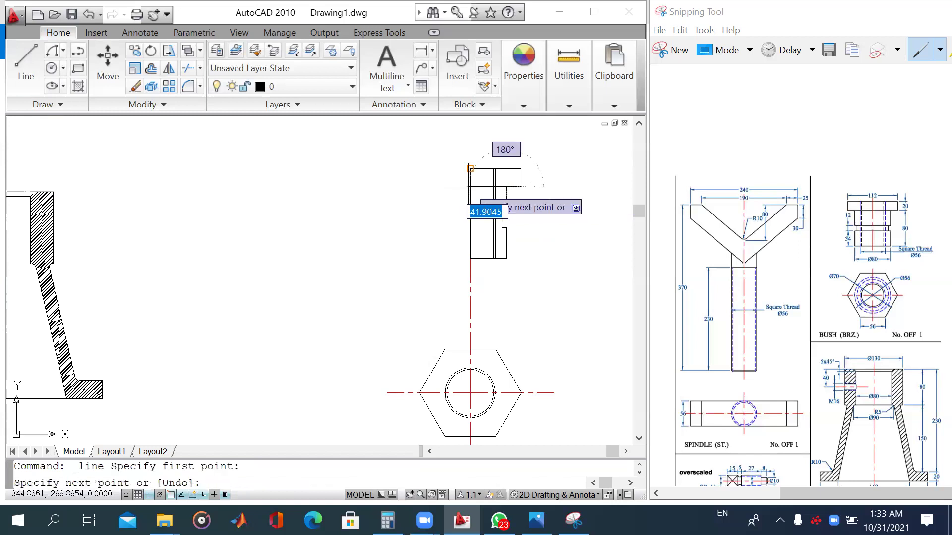
Step: Finish the short corner line, then trim the stub and the centre line between bush views
click(459, 187)
key(Escape)
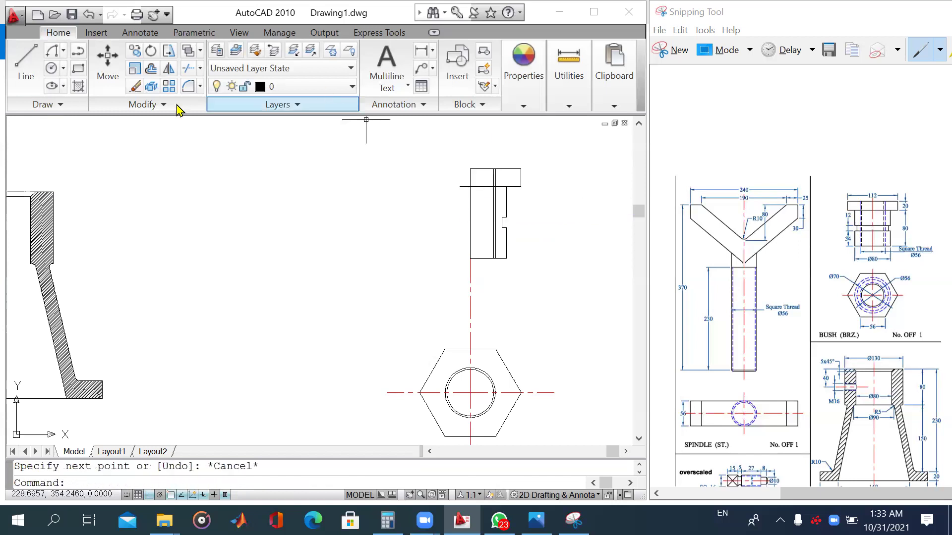
click(188, 68)
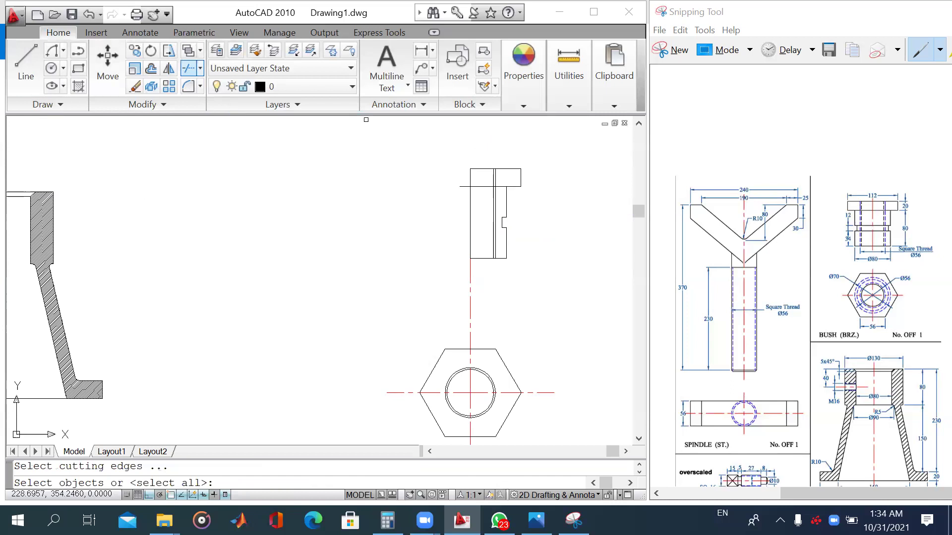
key(Return)
click(465, 187)
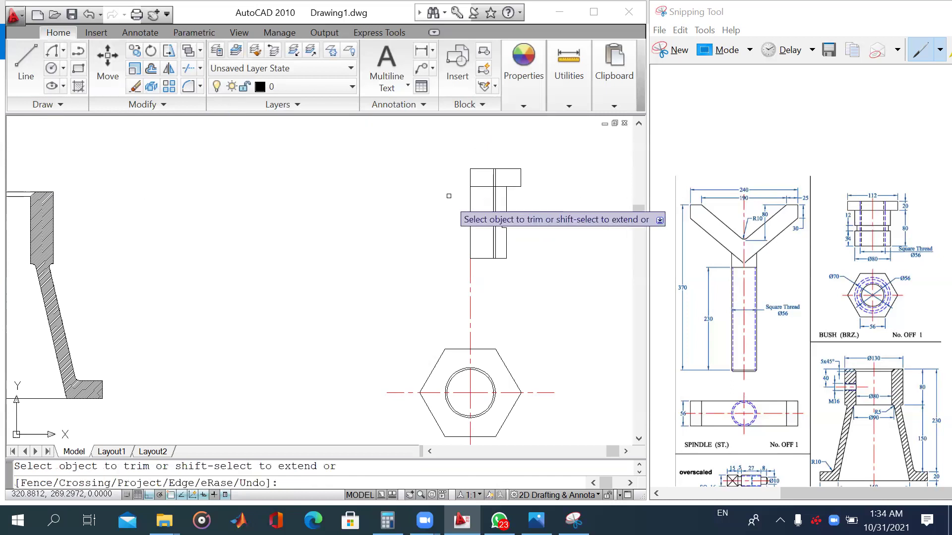
click(470, 297)
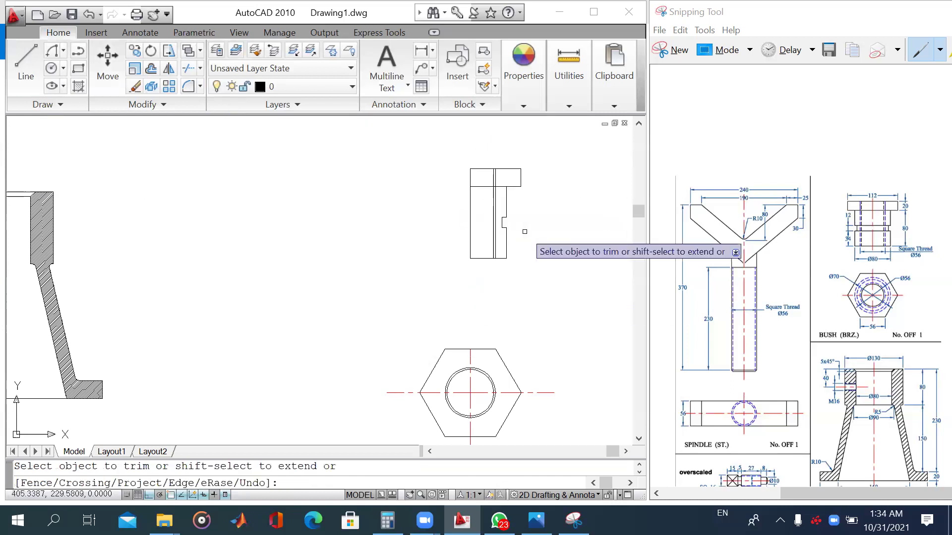
scroll(524, 232, up, 2)
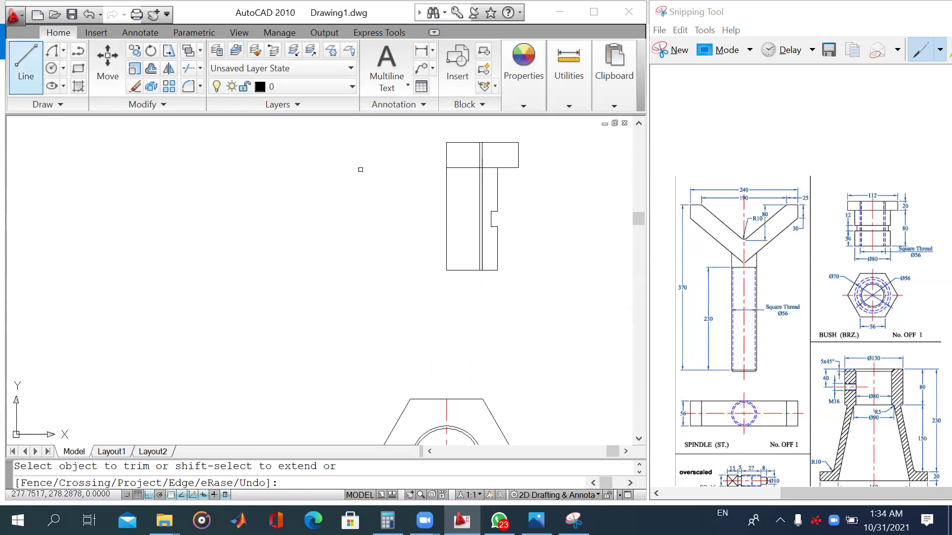
Step: Draw two horizontal groove lines leftward from the groove's lower and upper corners
click(25, 68)
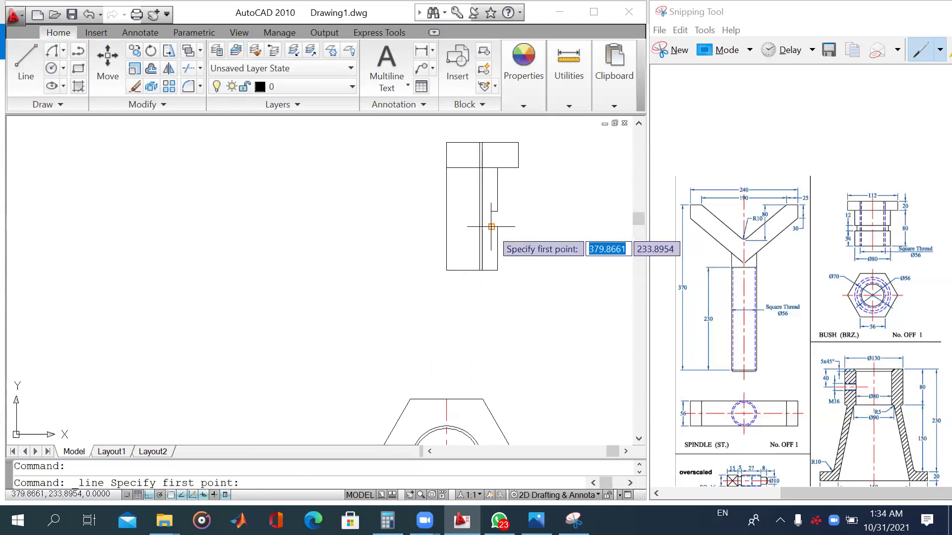
click(491, 227)
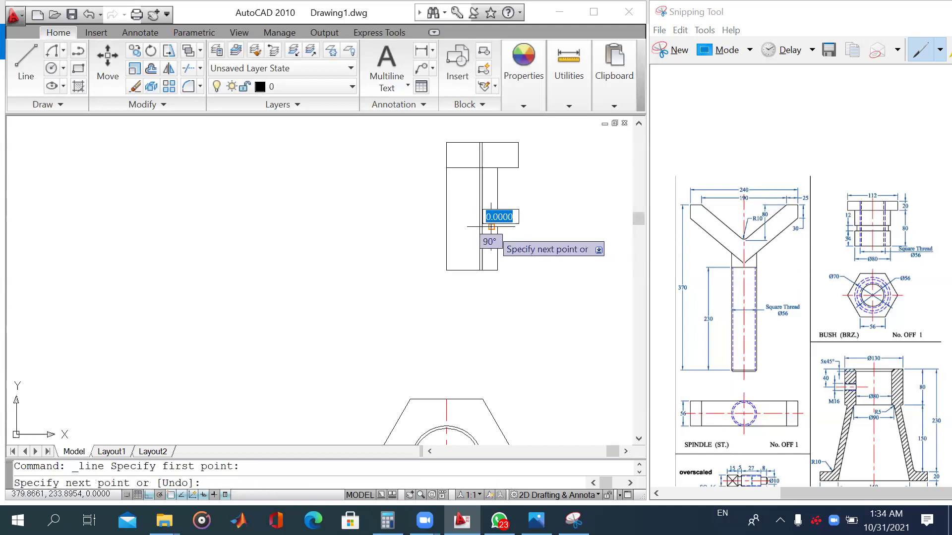
key(Return)
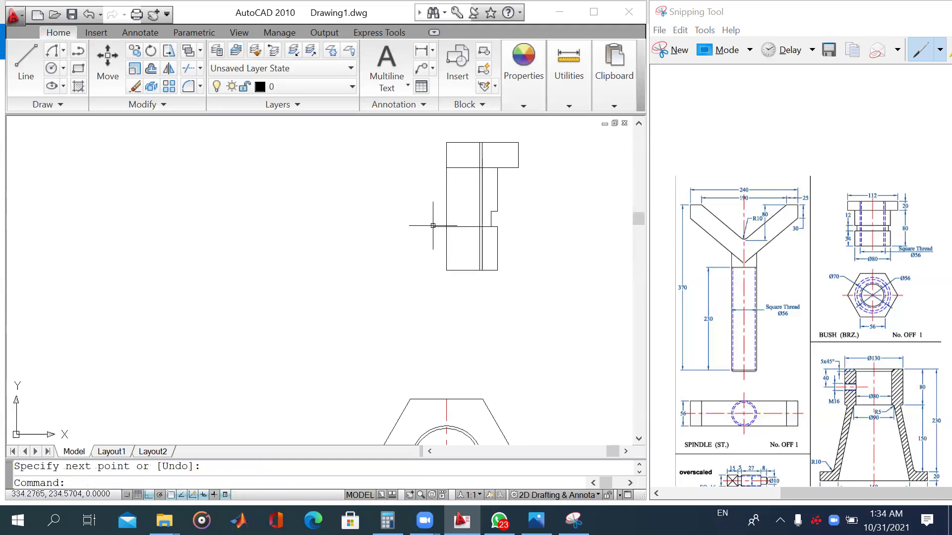
key(Return)
click(491, 211)
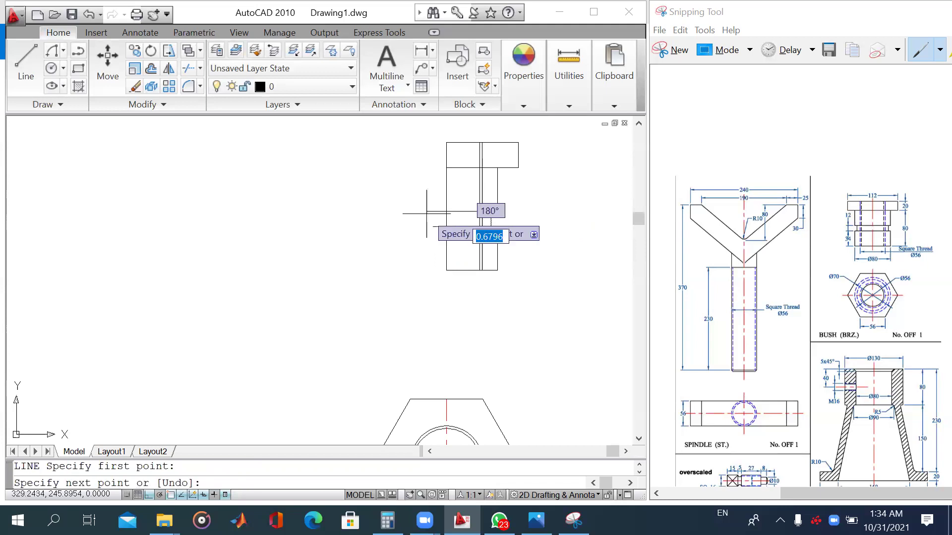
click(416, 211)
key(Return)
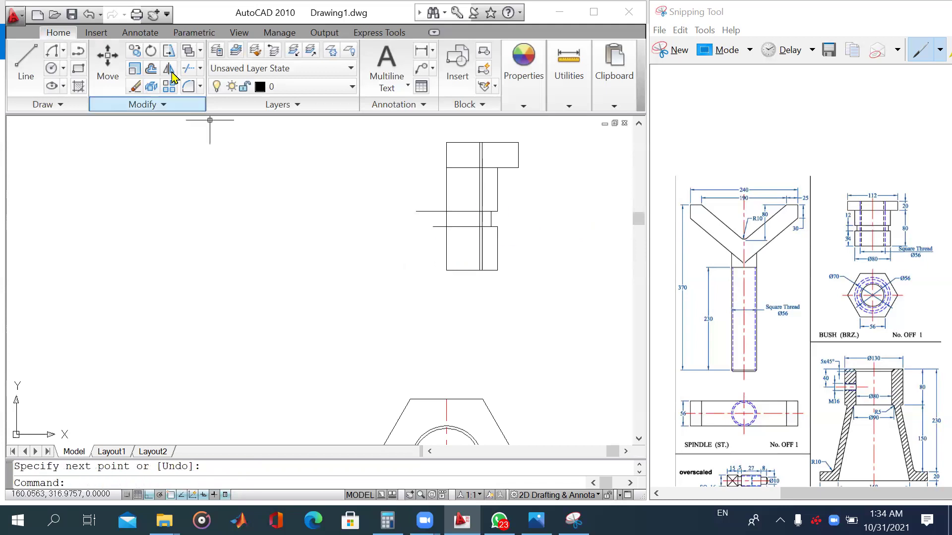
click(185, 75)
Step: Trim the overhanging groove line ends back to the bush outline
key(Return)
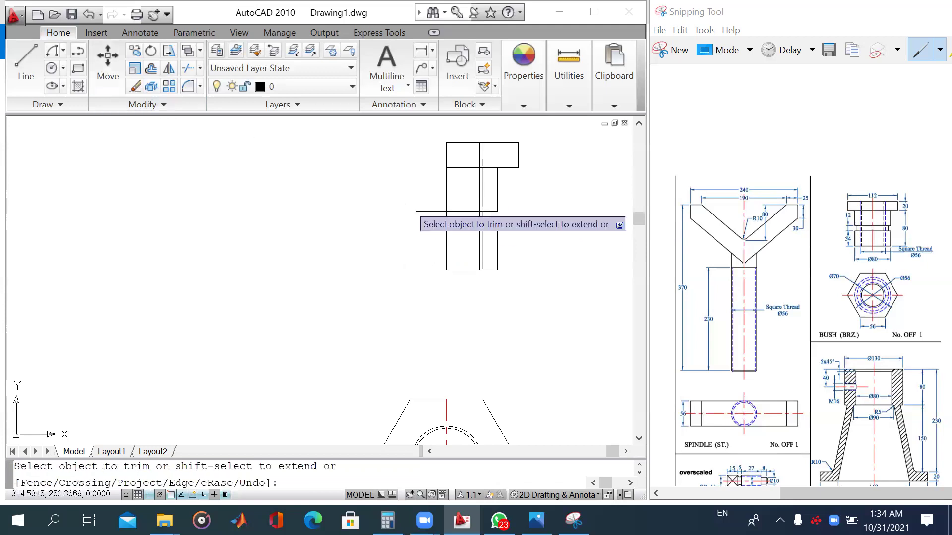
click(441, 236)
click(419, 200)
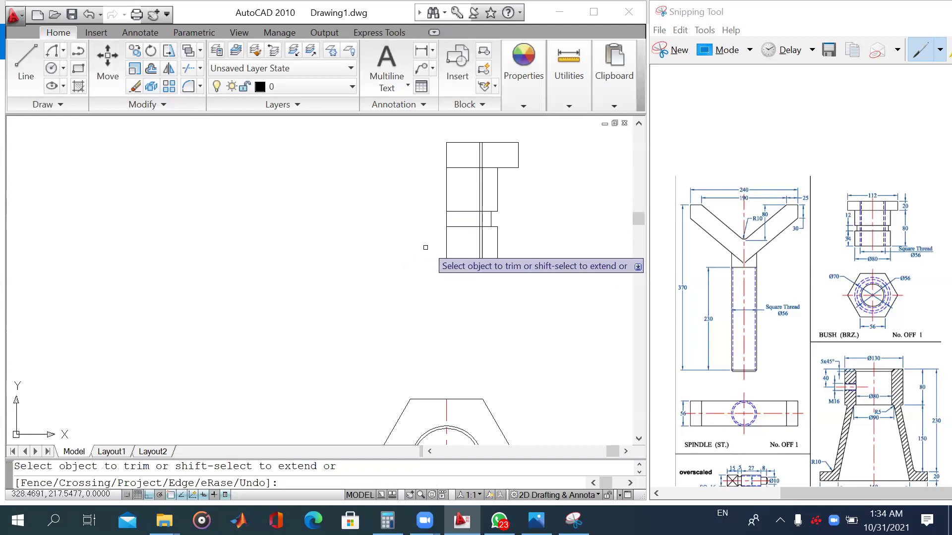
key(Escape)
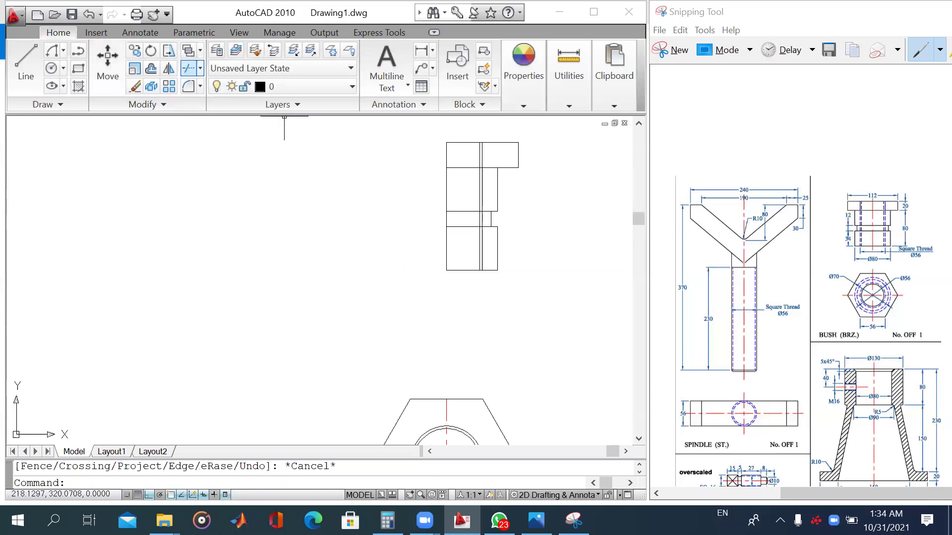
Step: Move the two inner thread lines onto the dash layer
scroll(482, 195, up, 2)
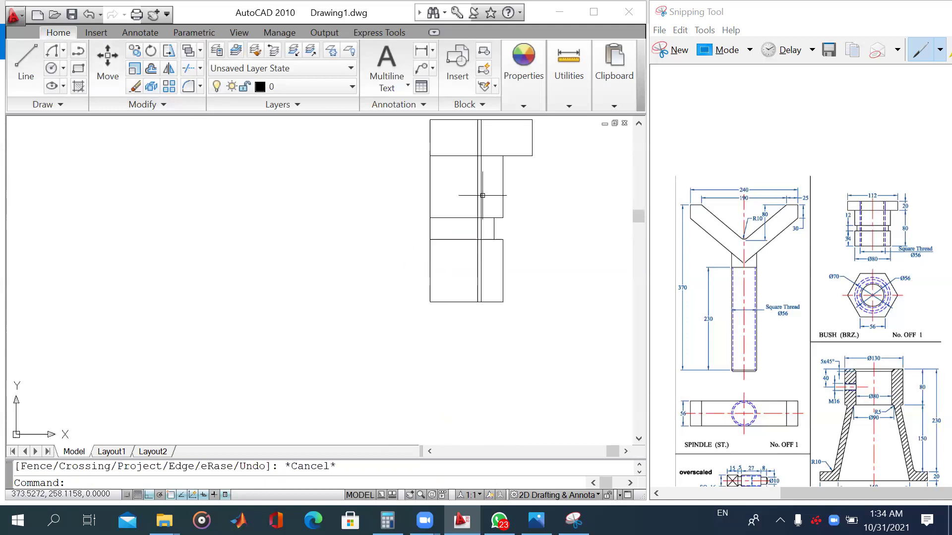
scroll(482, 196, up, 2)
click(494, 202)
click(461, 189)
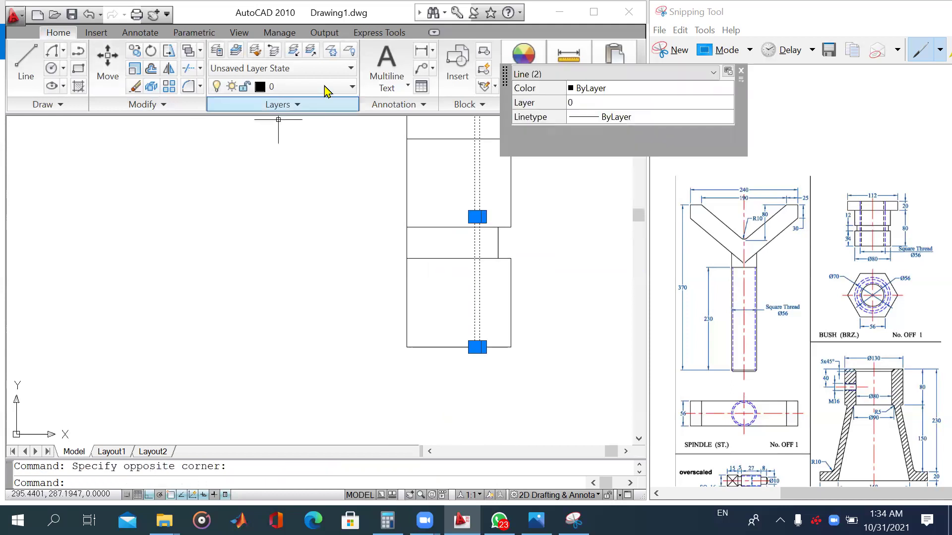
click(320, 143)
key(Escape)
scroll(319, 196, down, 4)
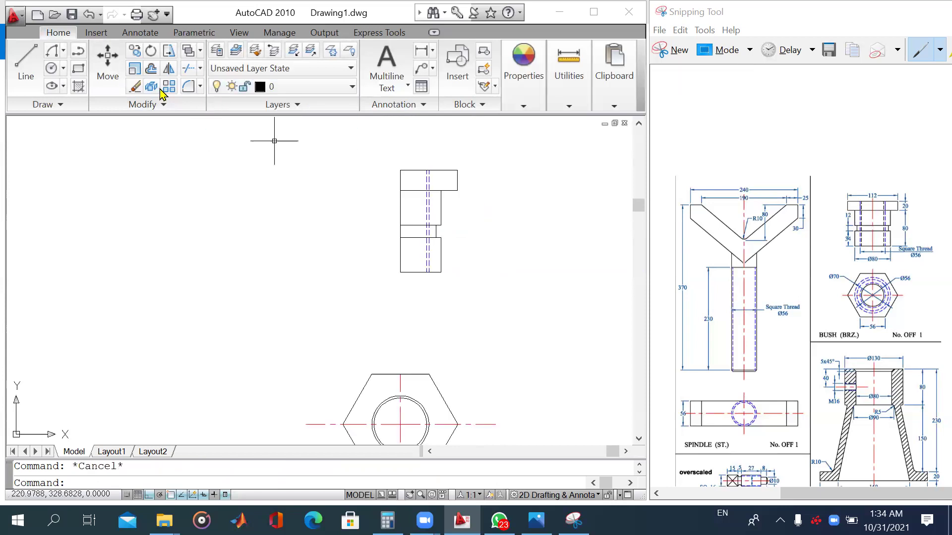
Step: Mirror the half bush view about a vertical line through its edge, keeping the original
click(169, 68)
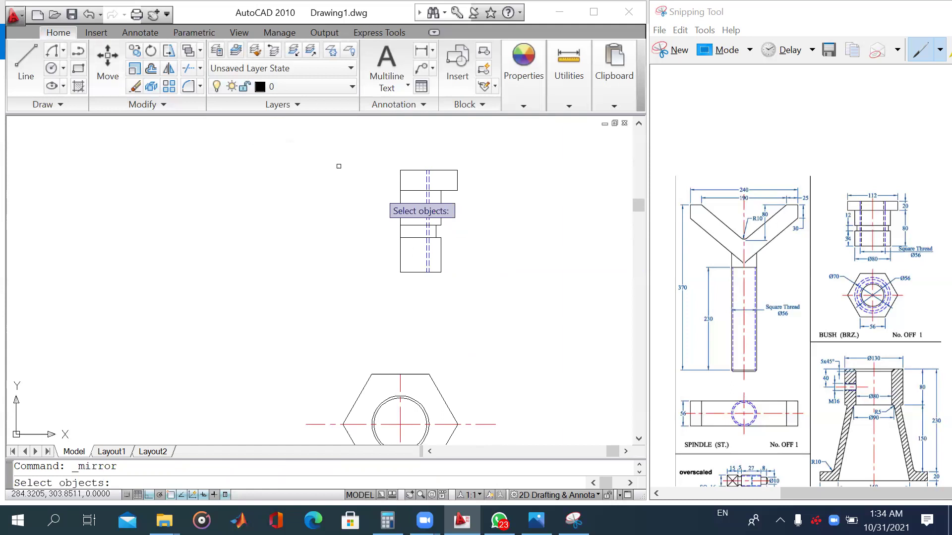
click(490, 290)
click(385, 176)
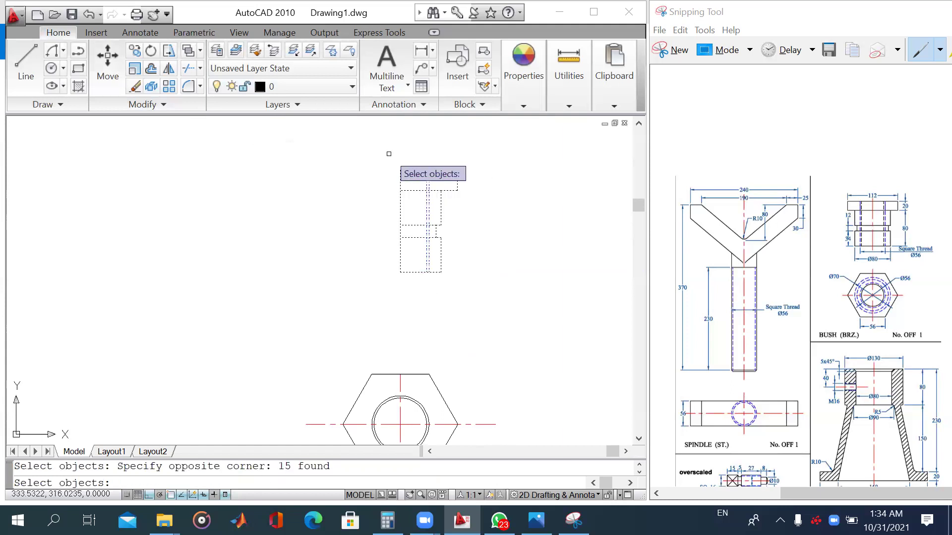
key(Return)
click(400, 221)
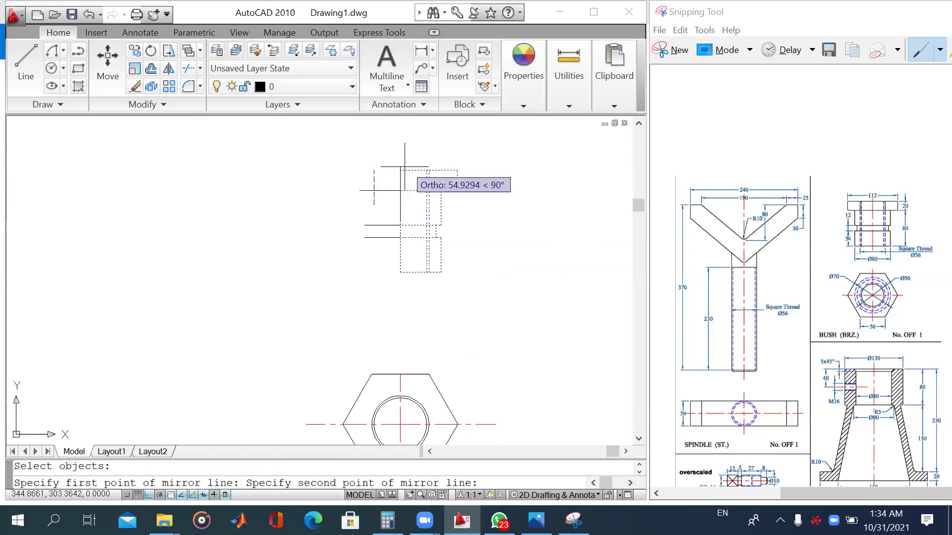
click(400, 170)
key(Return)
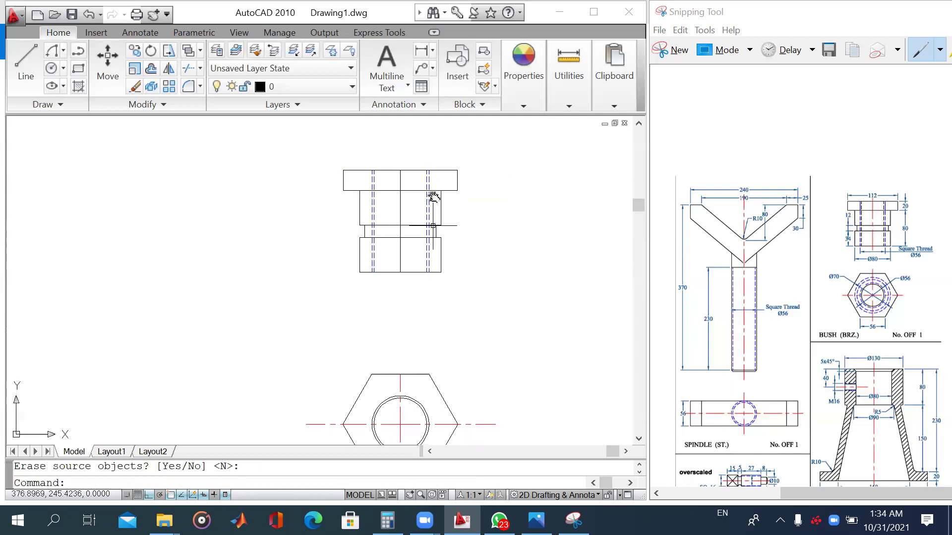
middle_drag(434, 199, 449, 35)
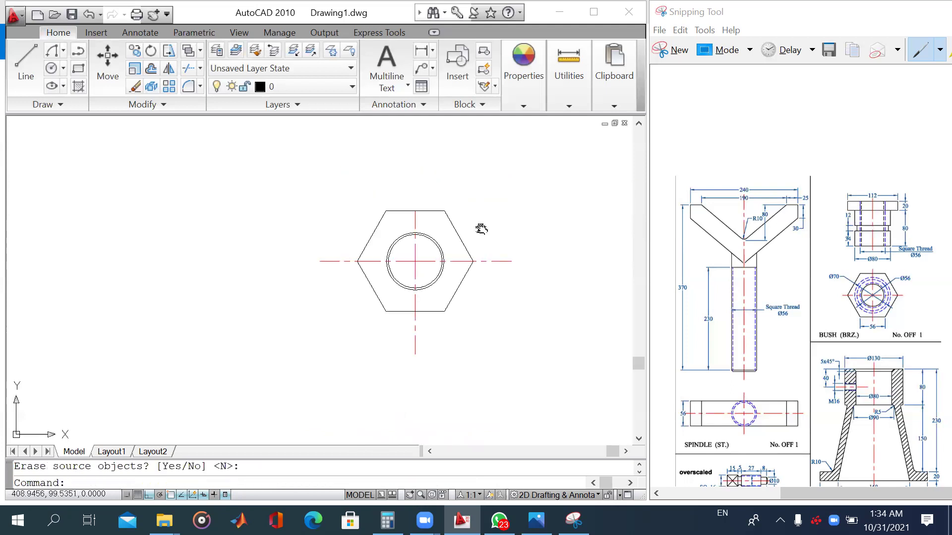
middle_drag(489, 308, 500, 379)
scroll(446, 392, down, 2)
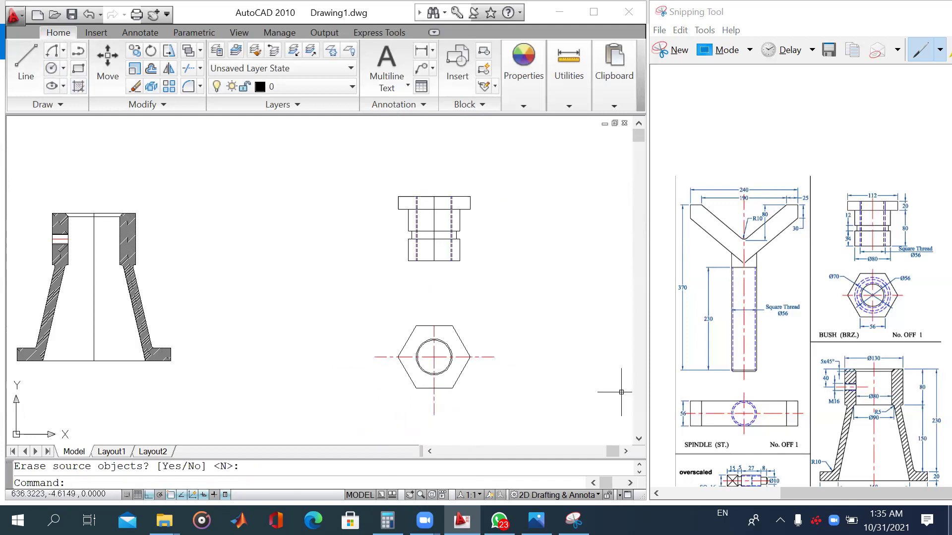
Step: Put the hexagon view's two existing circles on the dash layer
click(446, 369)
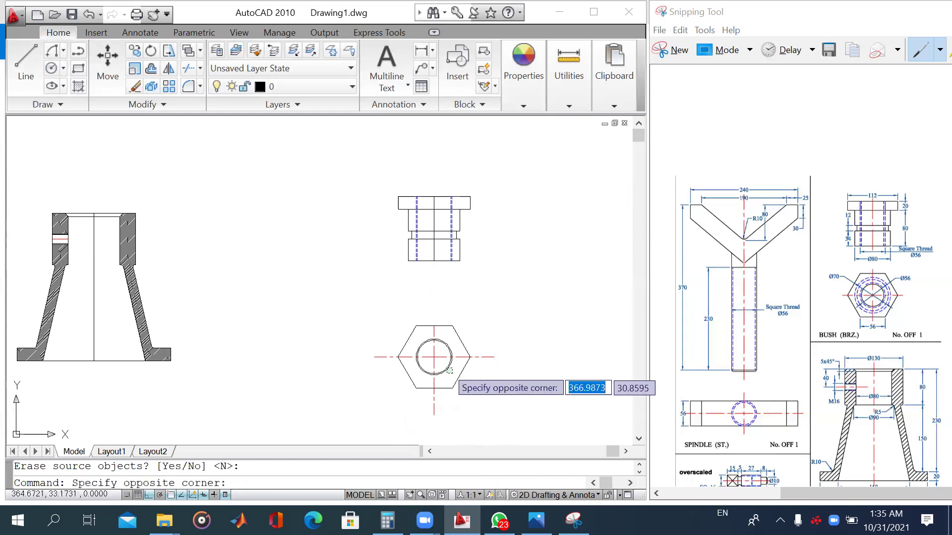
click(313, 97)
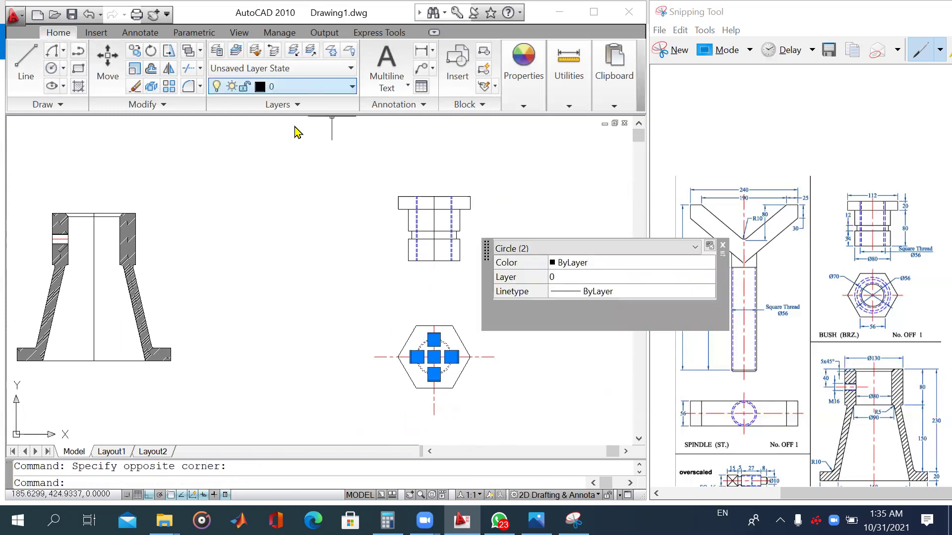
click(298, 87)
click(280, 140)
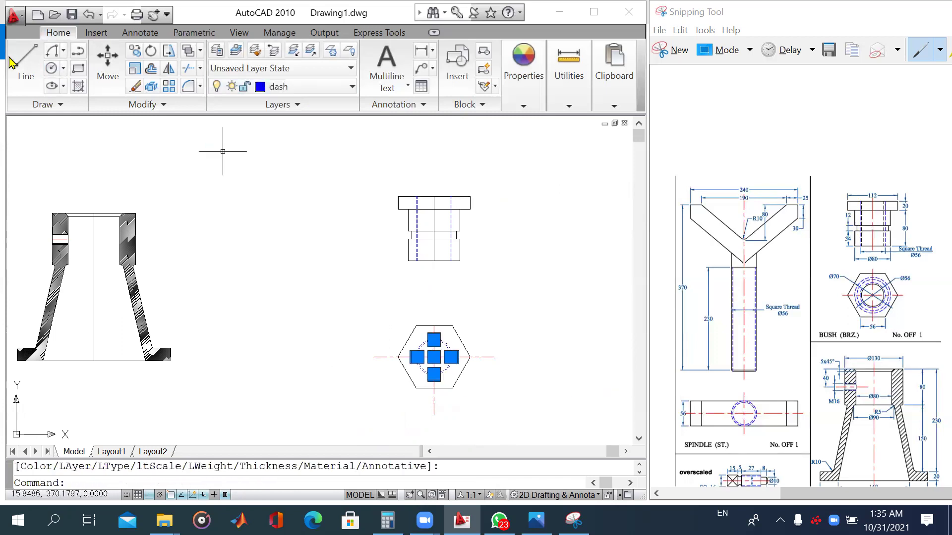
Step: Draw 70 and 80 diameter circles centred on the hexagon
click(63, 68)
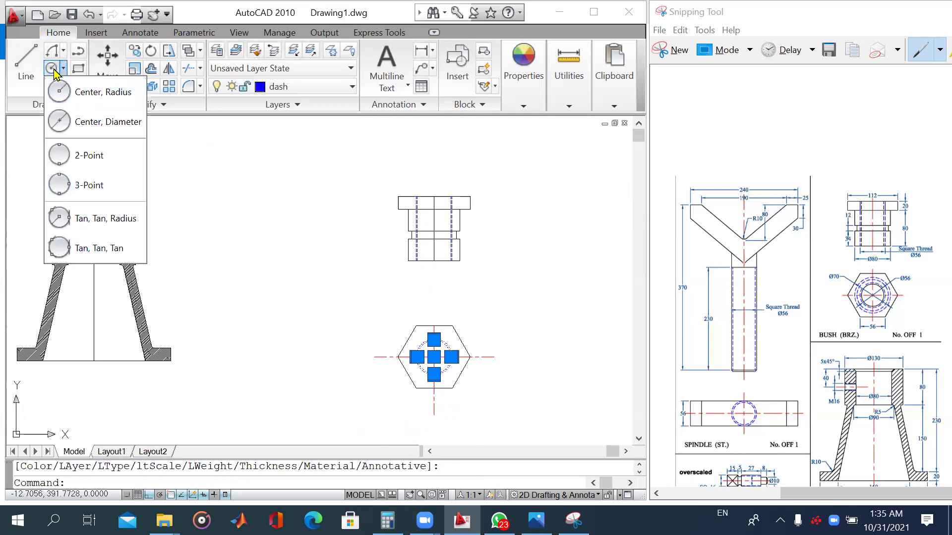
click(99, 92)
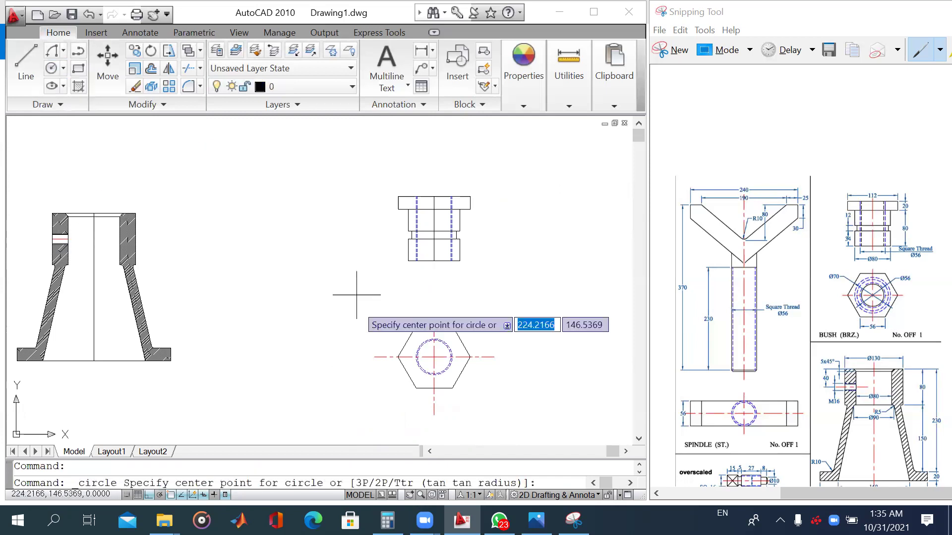
click(434, 357)
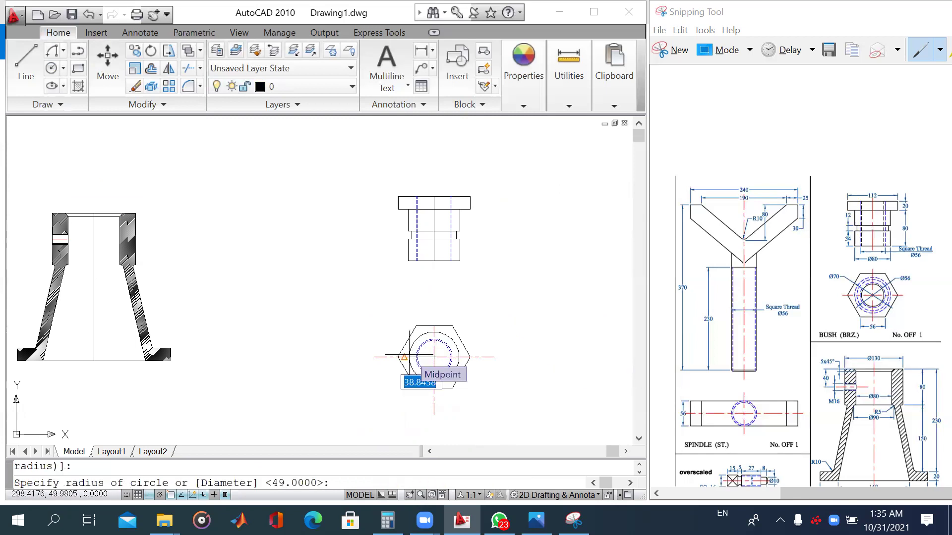
text(d)
key(Return)
text(70)
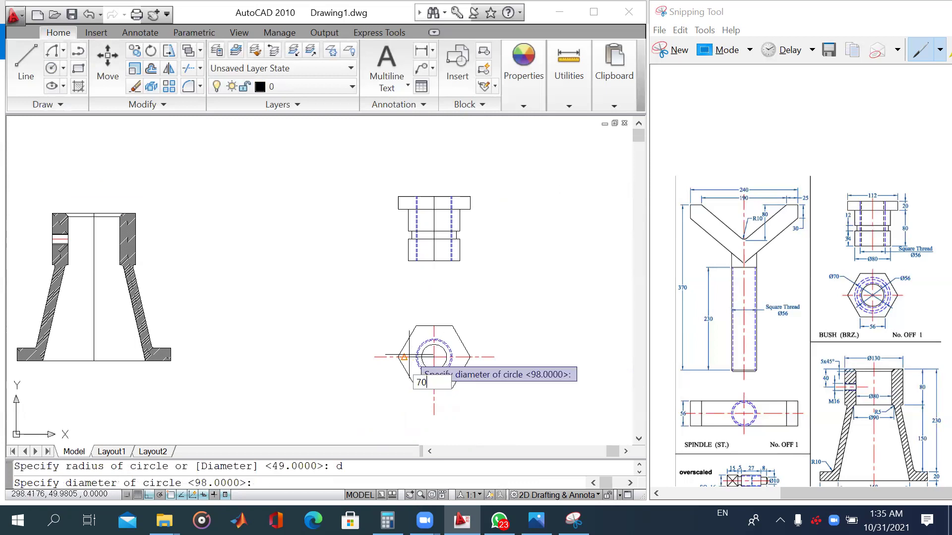
key(Return)
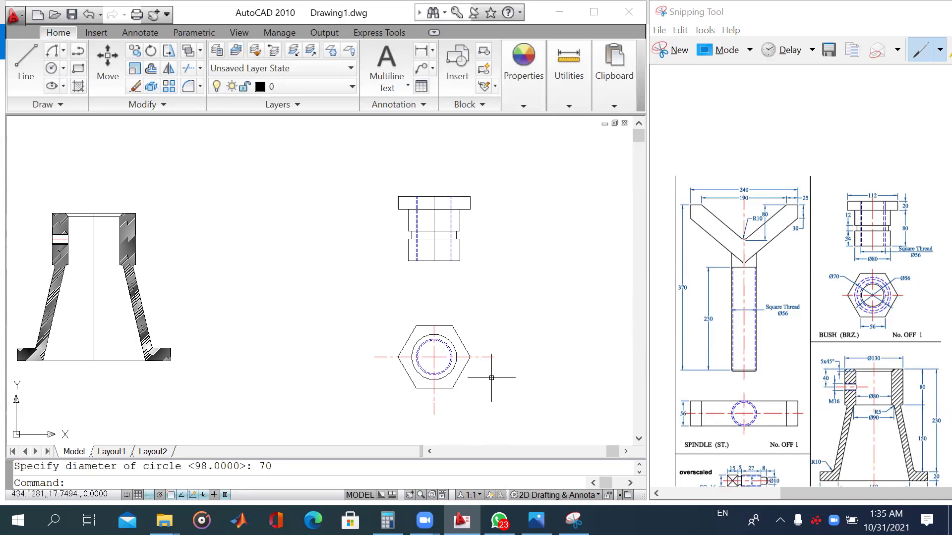
key(Return)
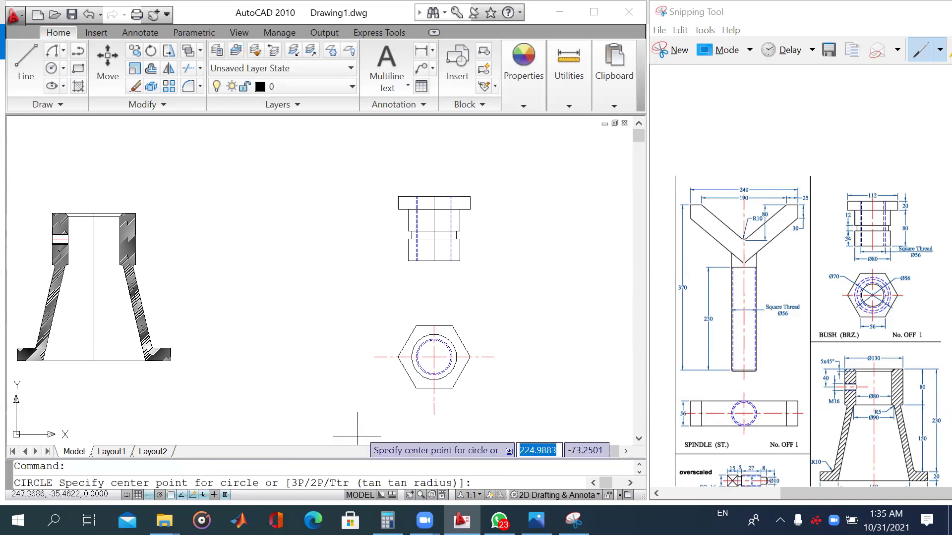
click(434, 357)
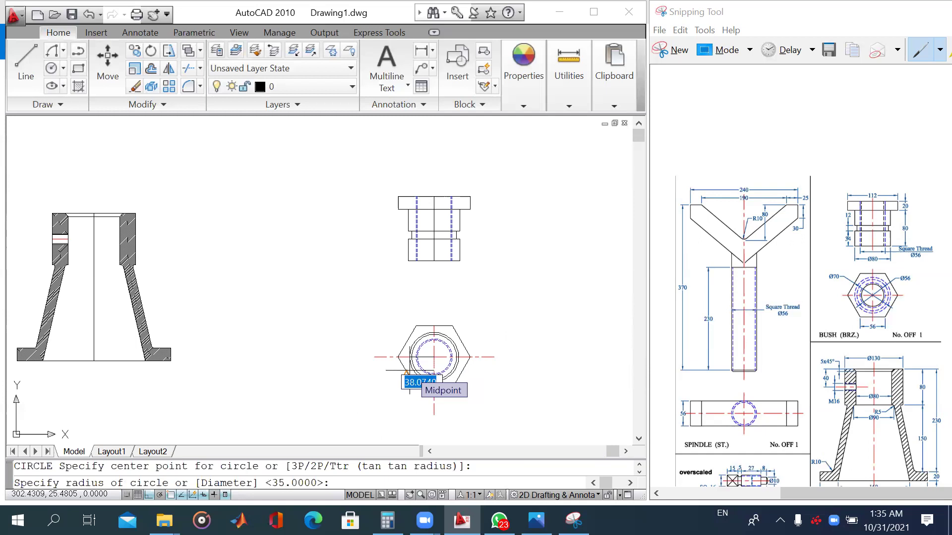
text(d)
key(Return)
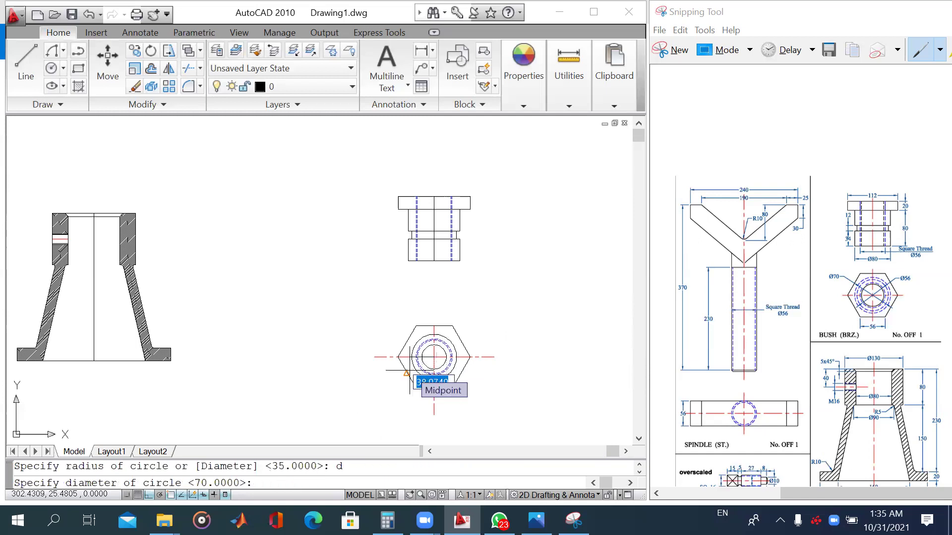
text(80)
key(Return)
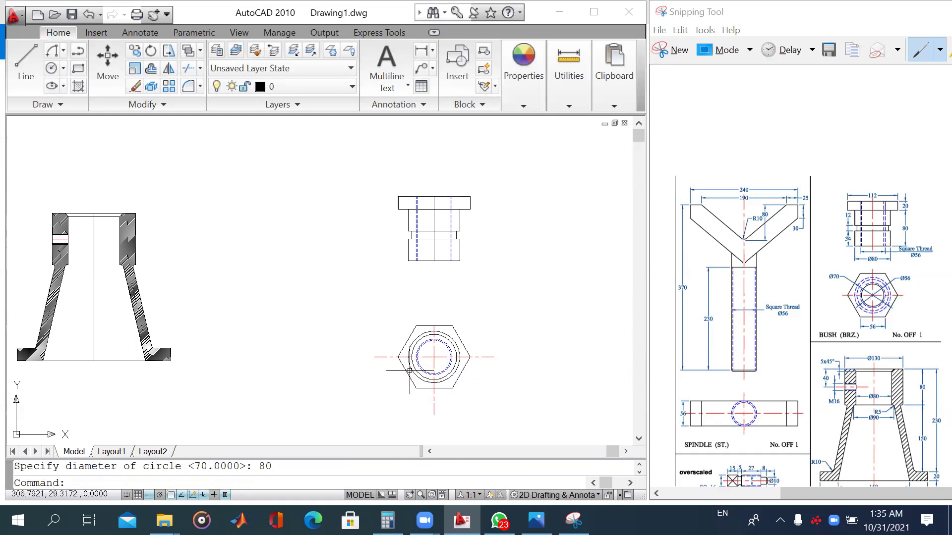
Step: Select the two new circles and open the layer list, then cancel the selection
scroll(417, 362, up, 2)
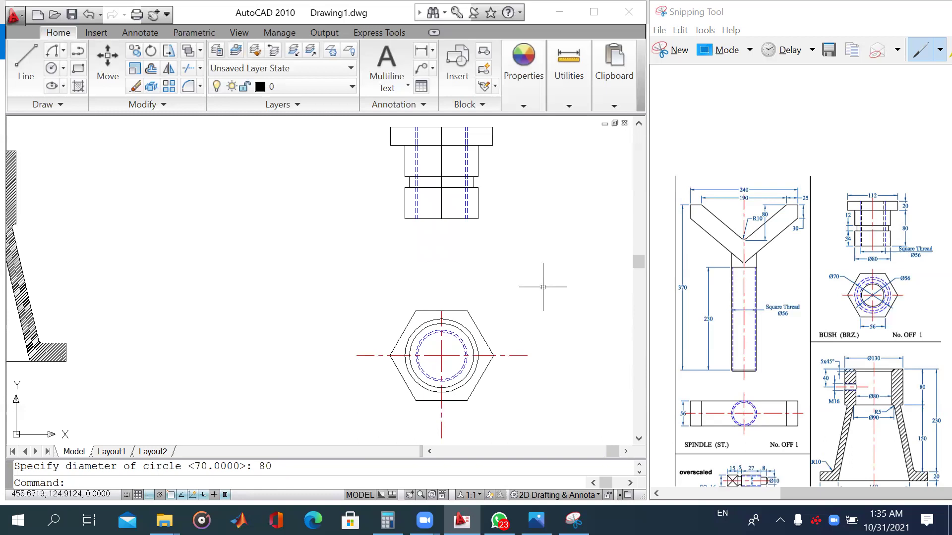
scroll(475, 333, up, 2)
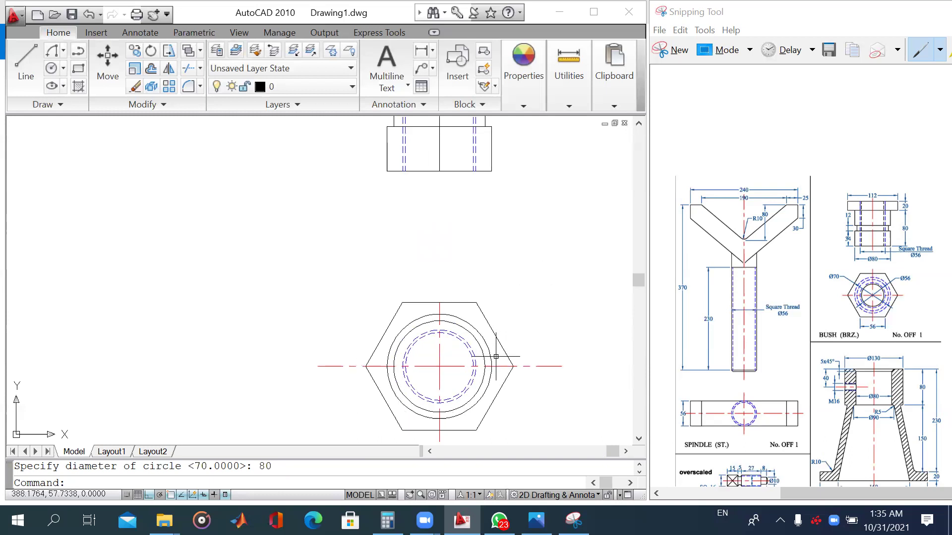
click(496, 357)
click(454, 341)
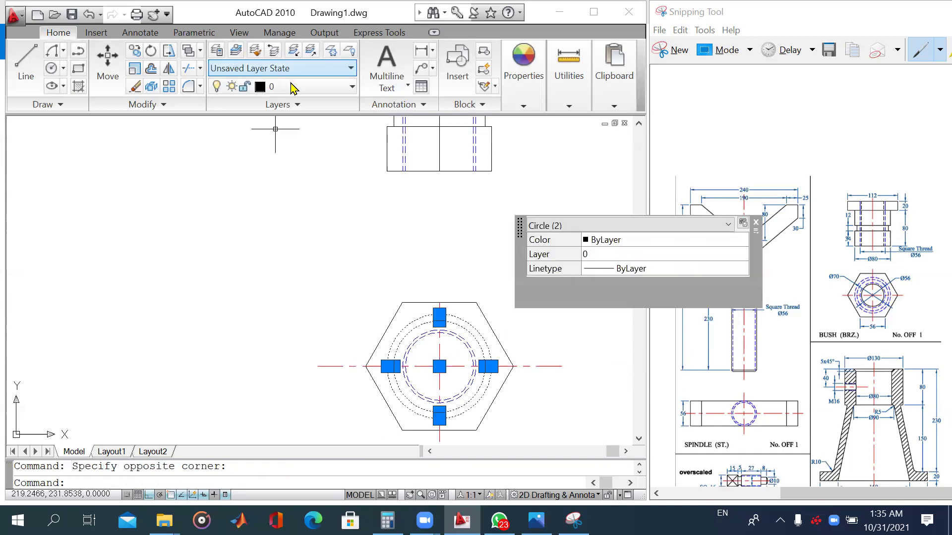
click(282, 87)
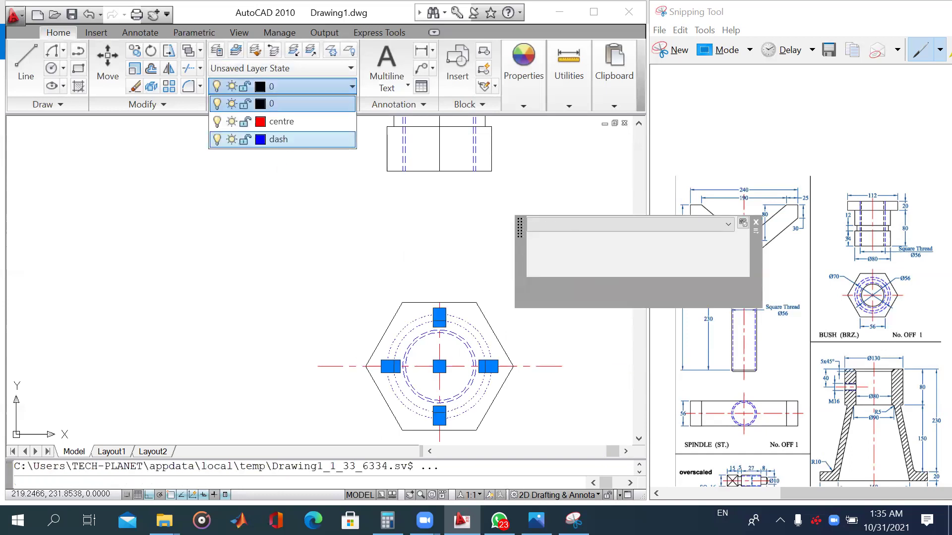
key(Escape)
scroll(535, 285, down, 4)
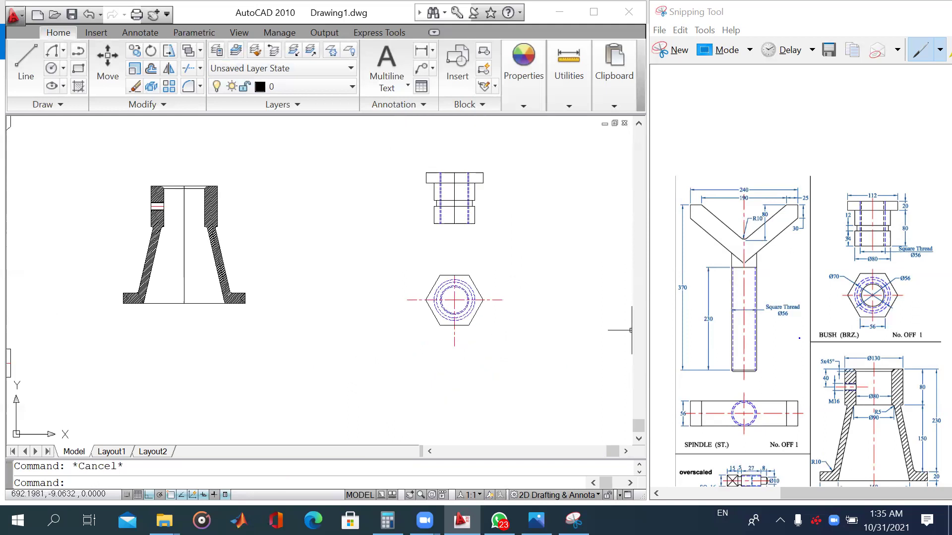
click(757, 439)
Step: Scroll the reference sheet to the set screw and pan AutoCAD to empty space beside the spindle
scroll(757, 439, down, 2)
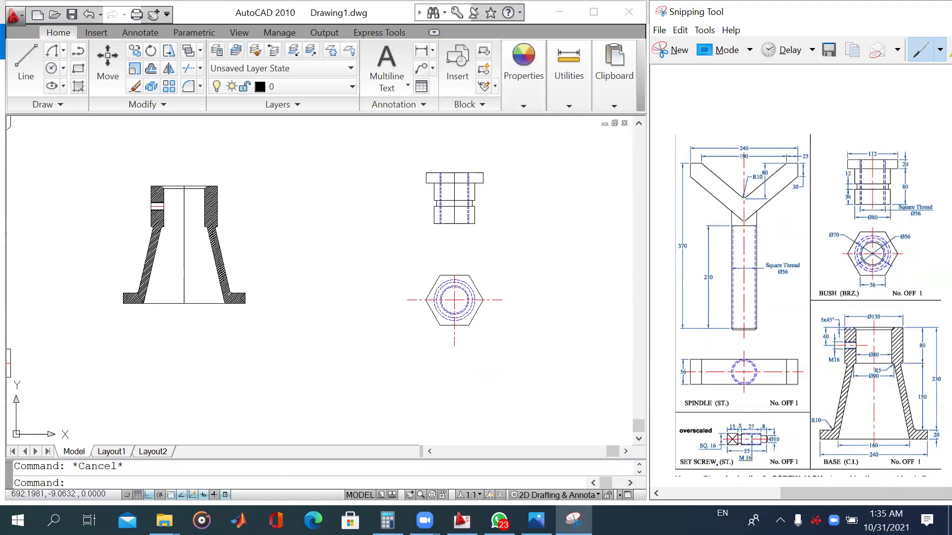
click(368, 381)
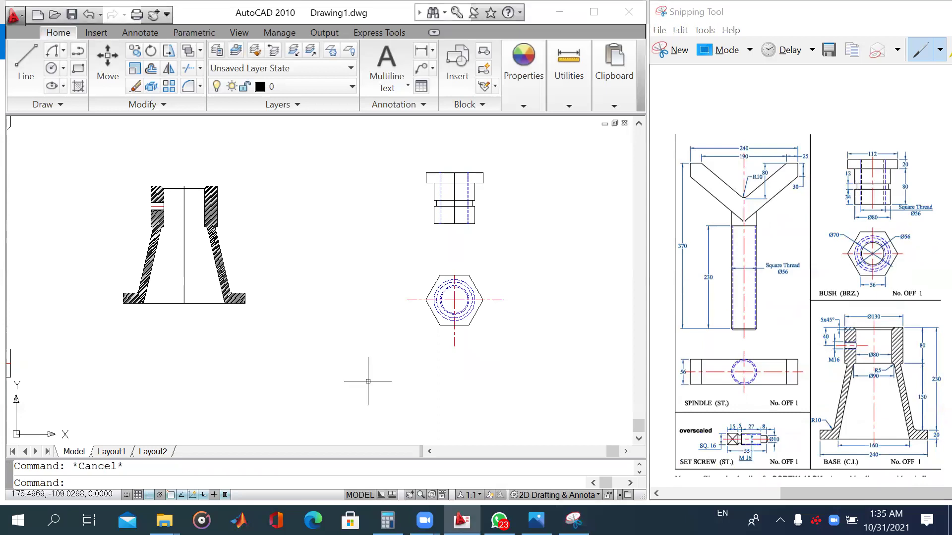
middle_drag(368, 382, 381, 393)
middle_drag(357, 123, 472, 49)
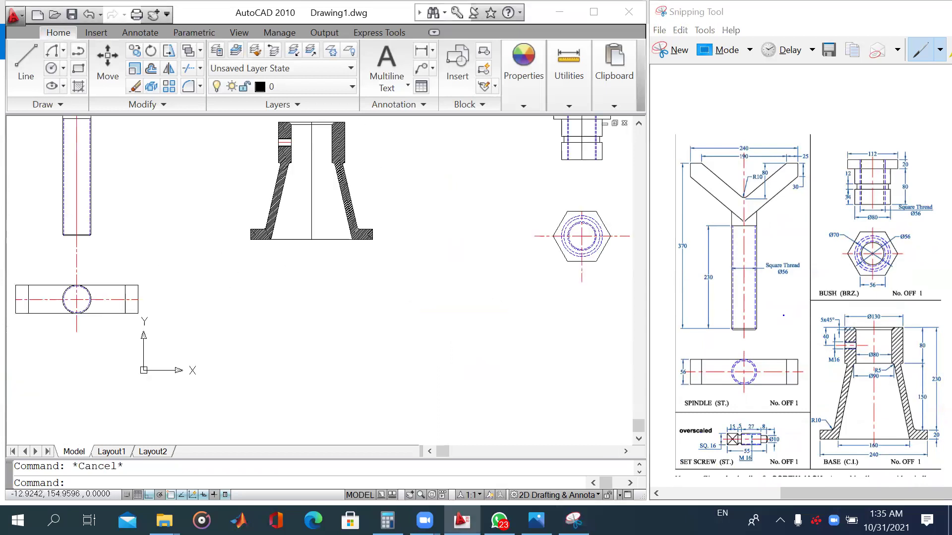
middle_drag(638, 328, 596, 270)
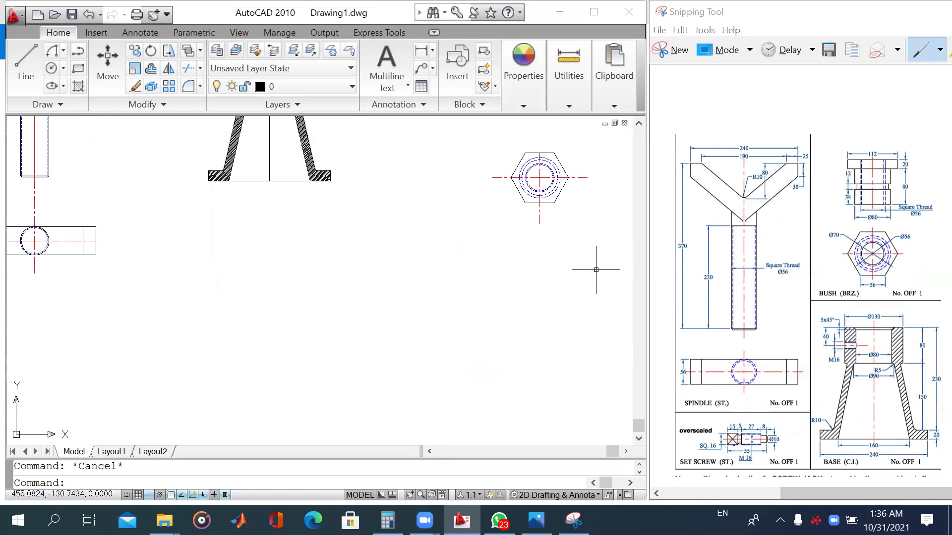
Step: Abandon two misplaced line starts before beginning the set screw outline
click(26, 62)
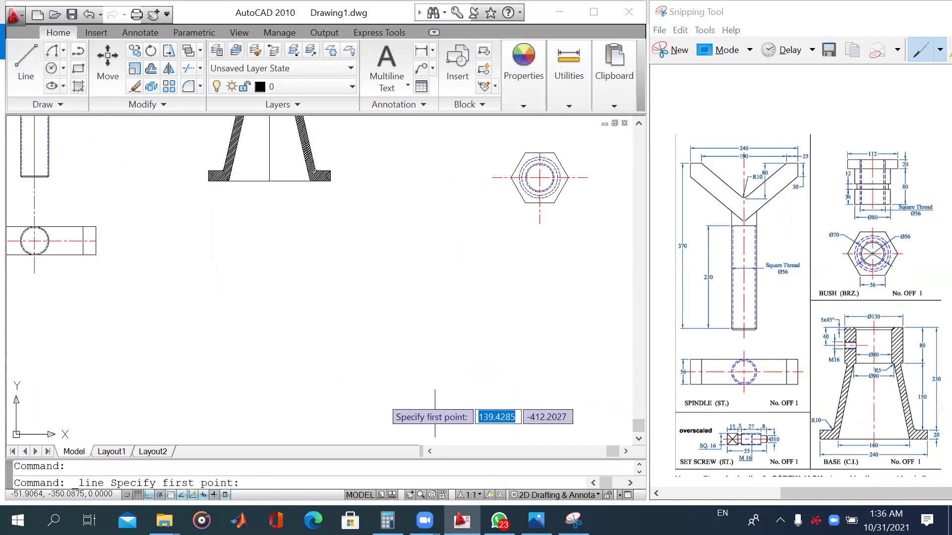
click(204, 334)
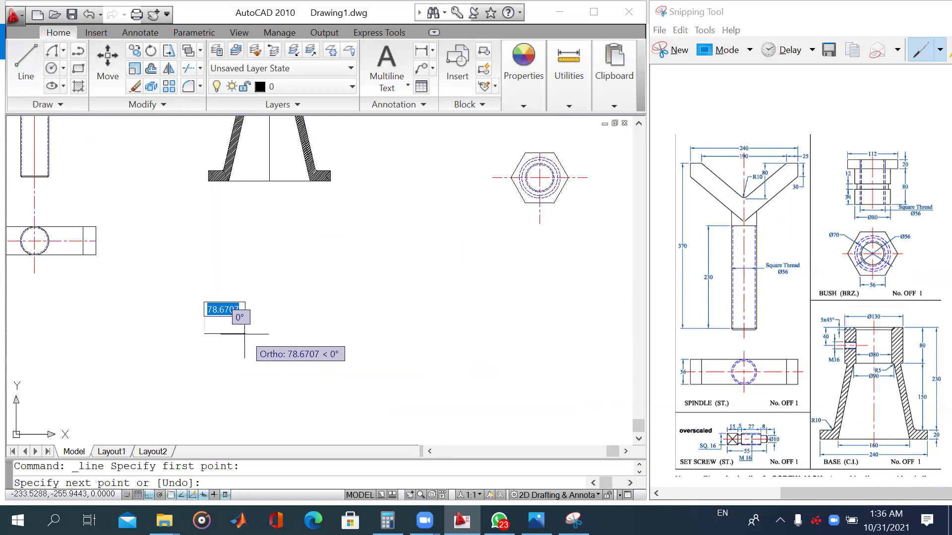
key(Escape)
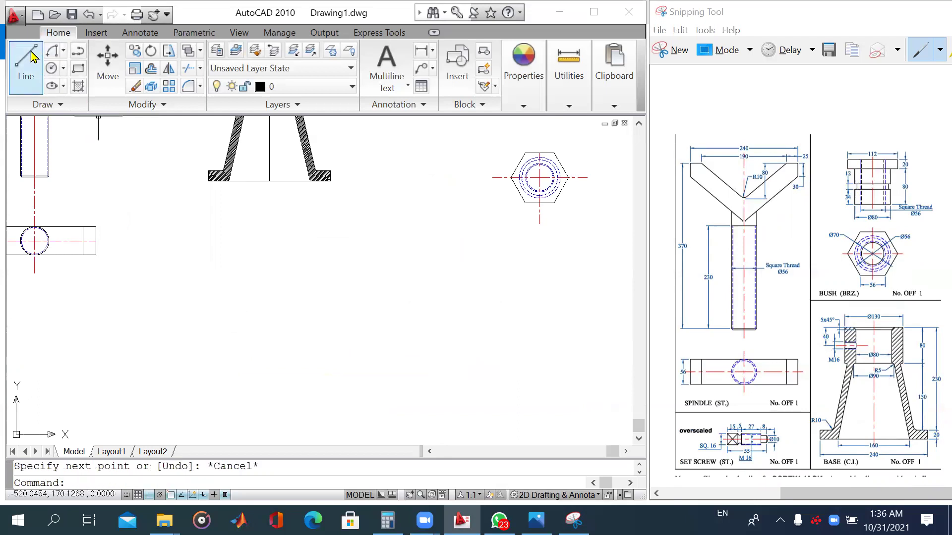
click(26, 62)
click(272, 270)
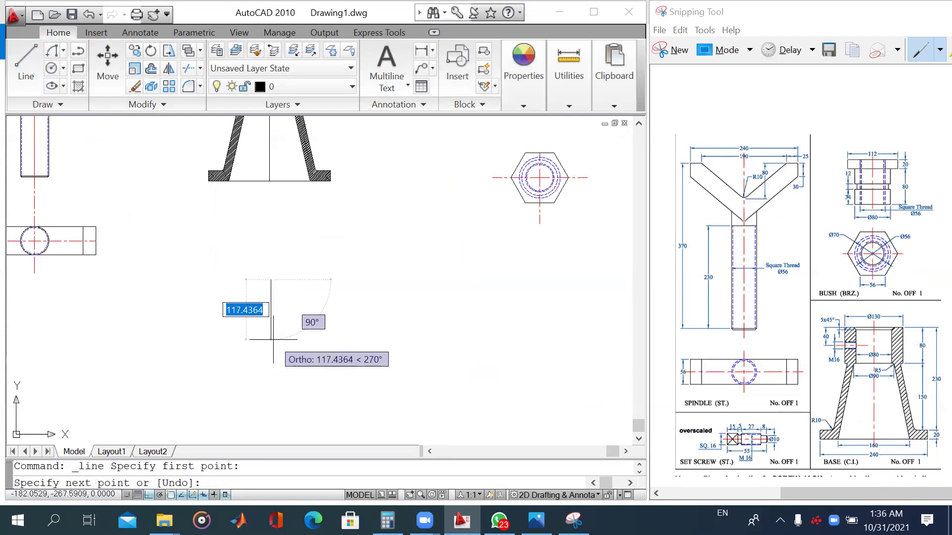
key(Escape)
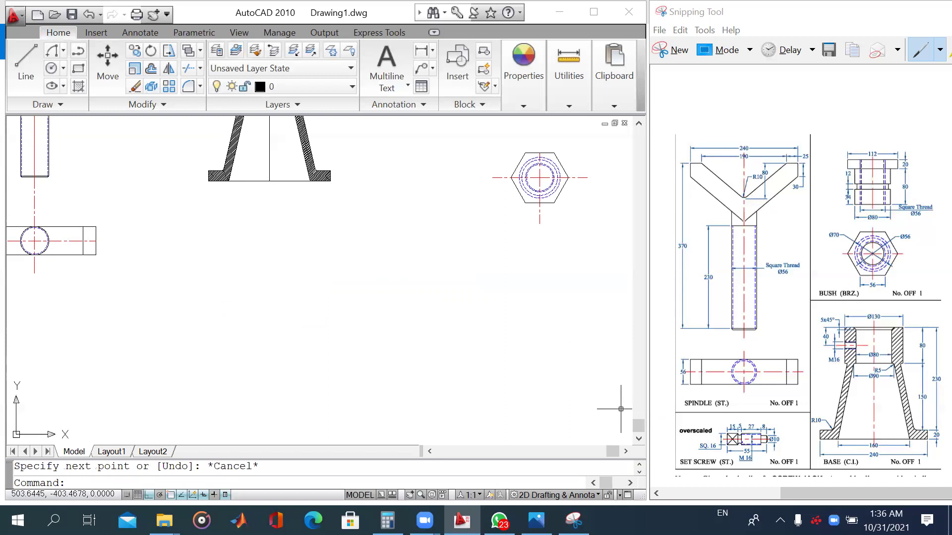
Step: Start the set screw outline with an 8-unit vertical segment, then centre the view on it
click(25, 62)
click(220, 279)
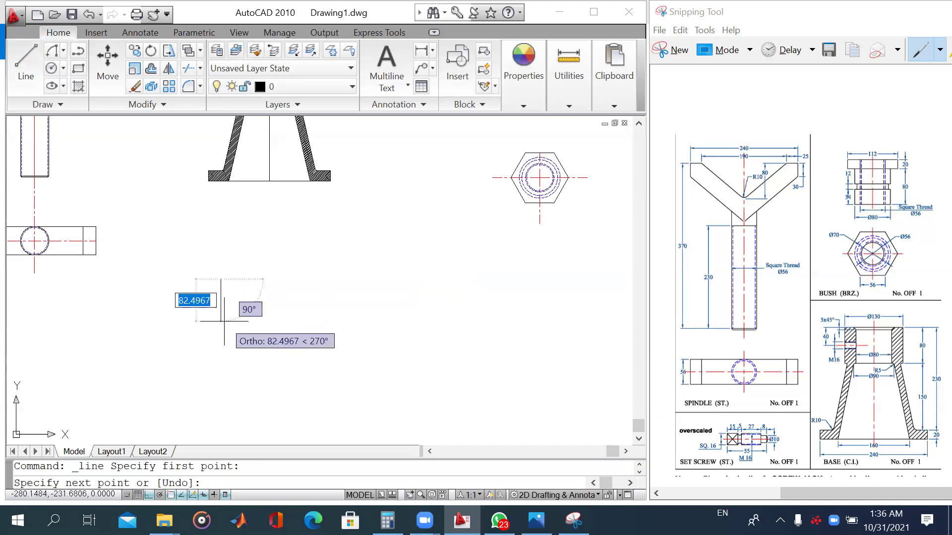
text(8)
key(Return)
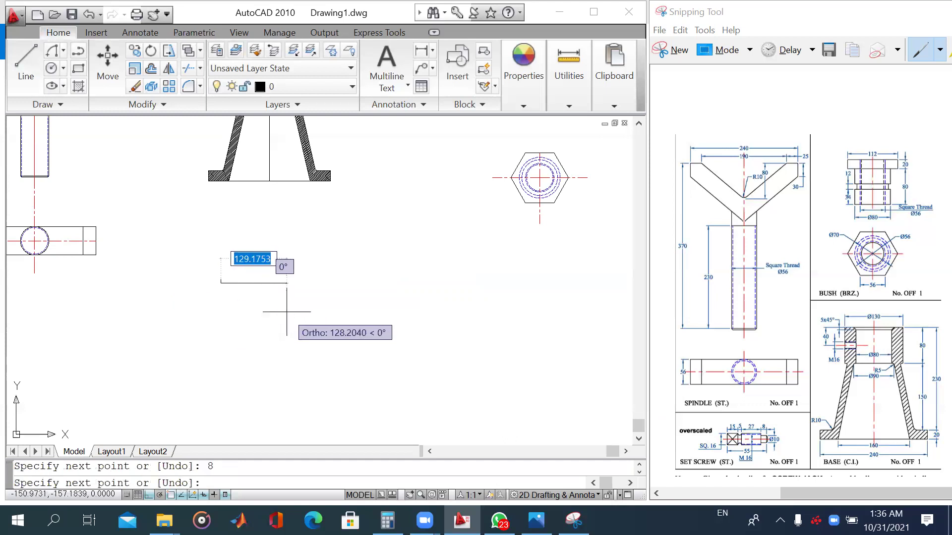
scroll(258, 317, up, 3)
scroll(243, 303, up, 3)
scroll(228, 261, up, 3)
middle_drag(228, 261, 263, 374)
middle_drag(291, 269, 297, 286)
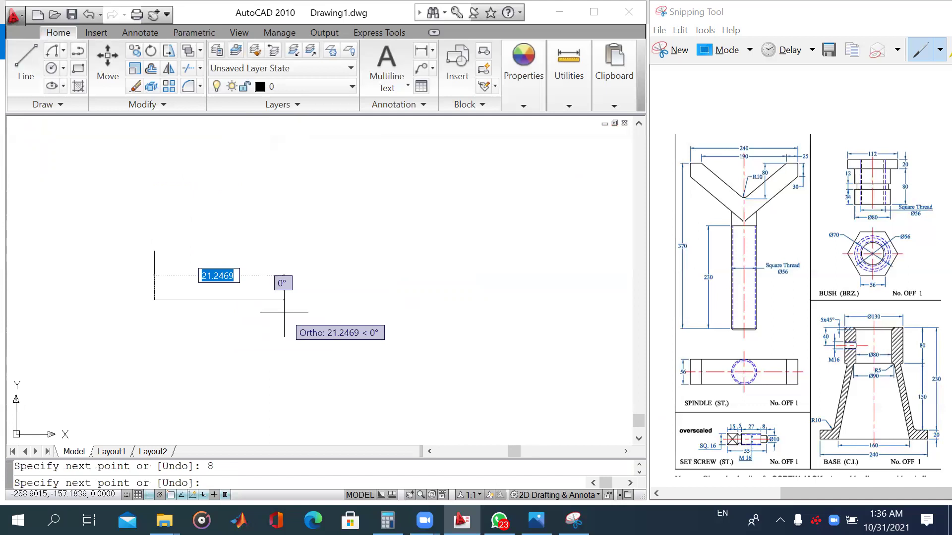
Step: Continue the outline with 15, 2, 5, 2 and 27-unit segments forming the notch
text(15)
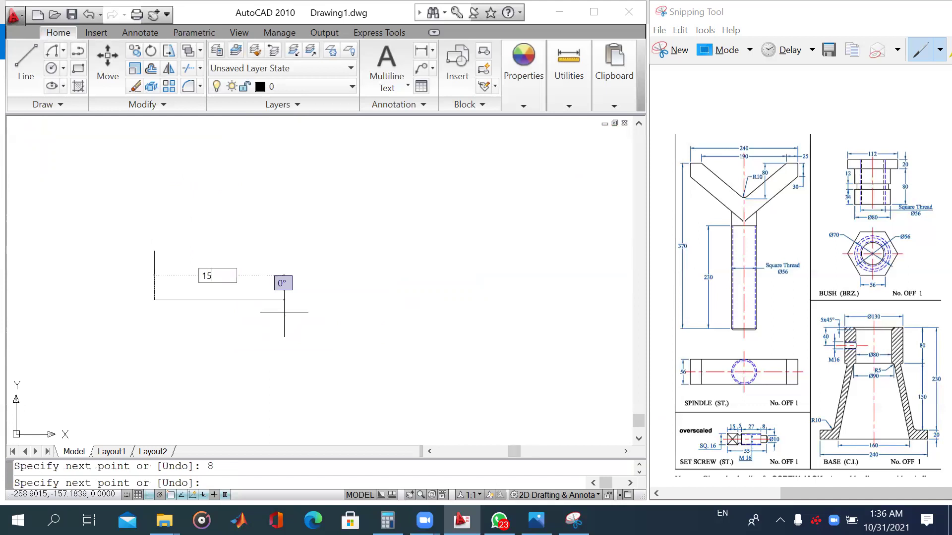
key(Return)
text(27)
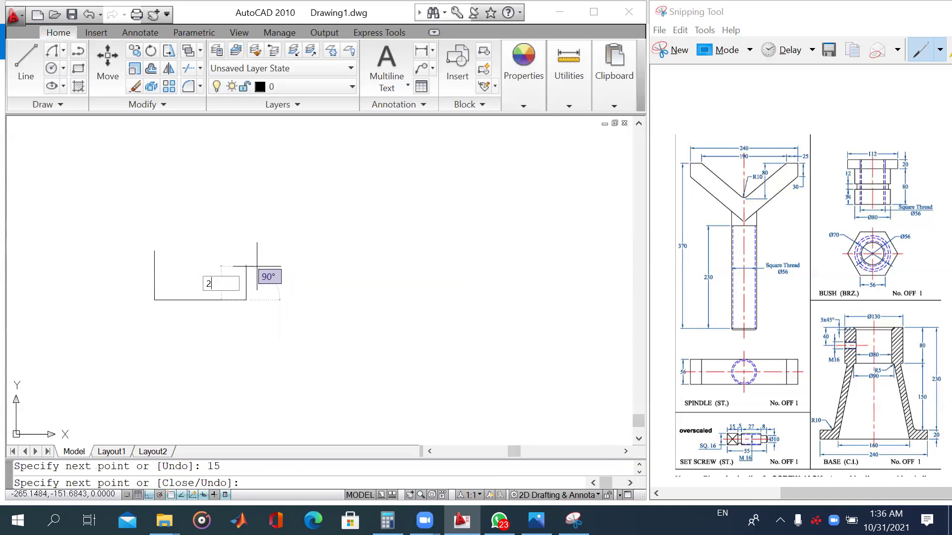
key(Return)
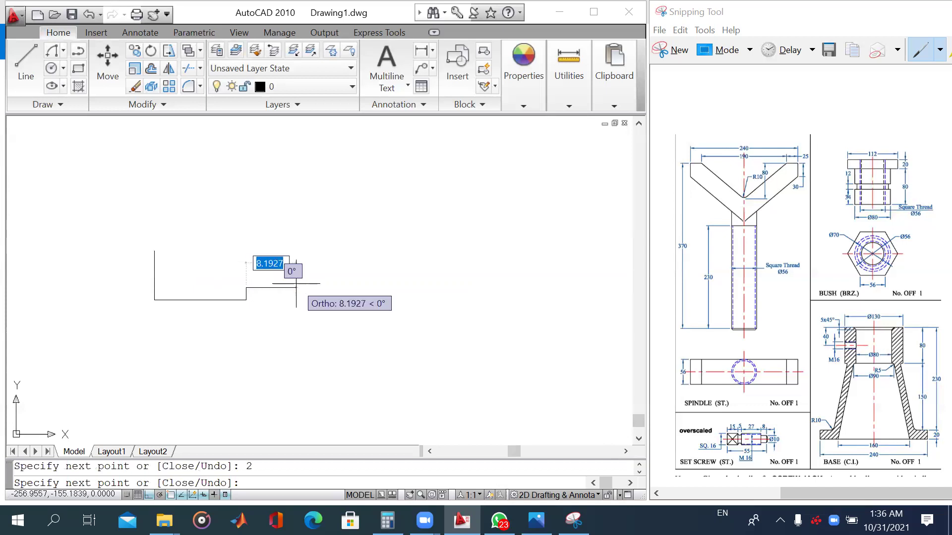
text(5)
key(Return)
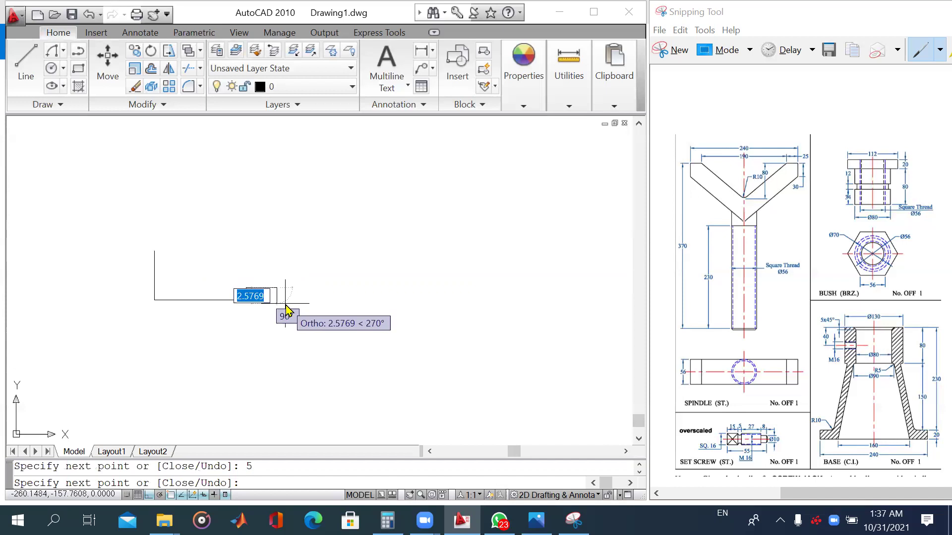
text(2)
key(Return)
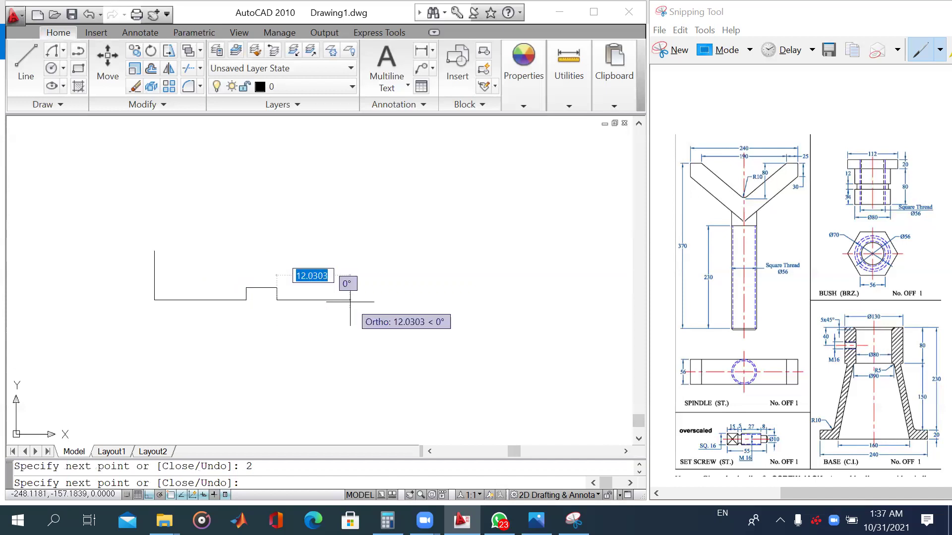
text(27)
key(Return)
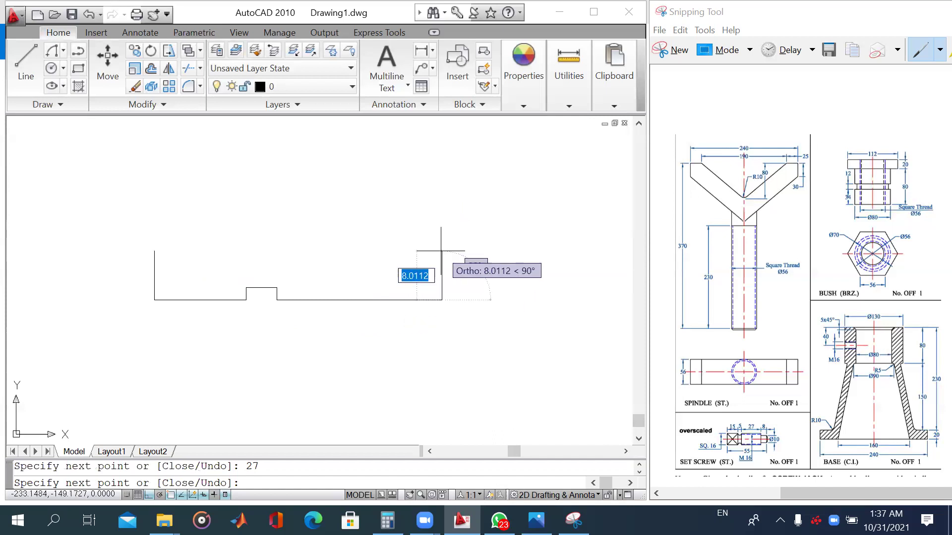
Step: Add 3, 8 and 5-unit segments and close the outline at its start point
text(3)
key(Return)
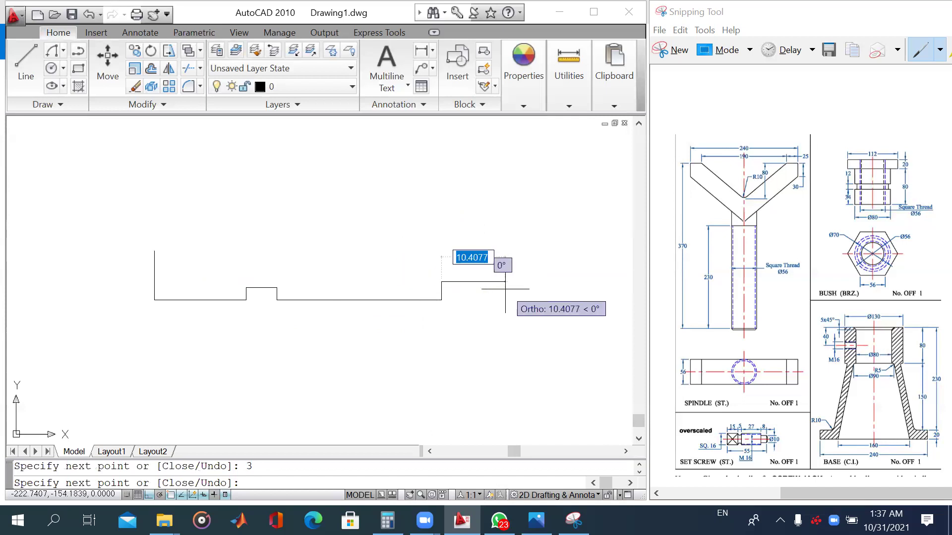
text(8)
key(Return)
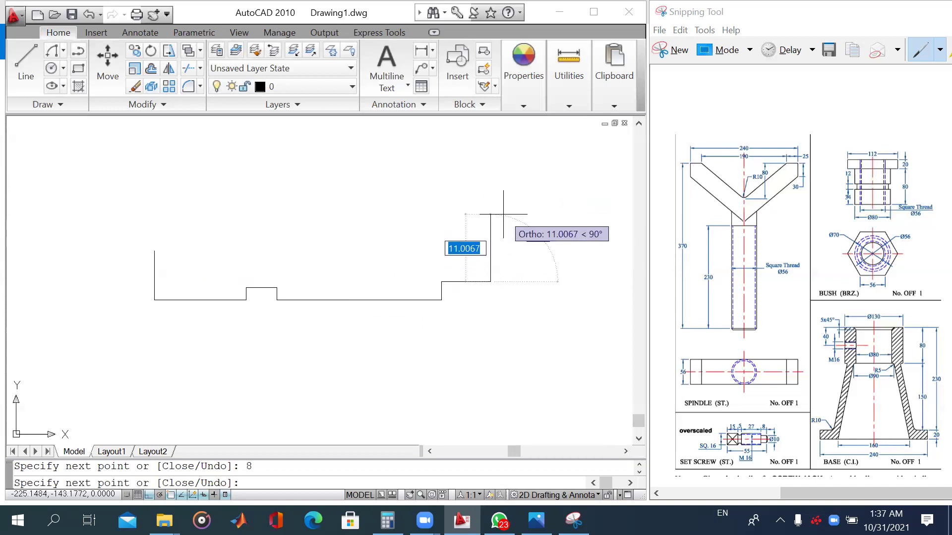
text(5)
key(Return)
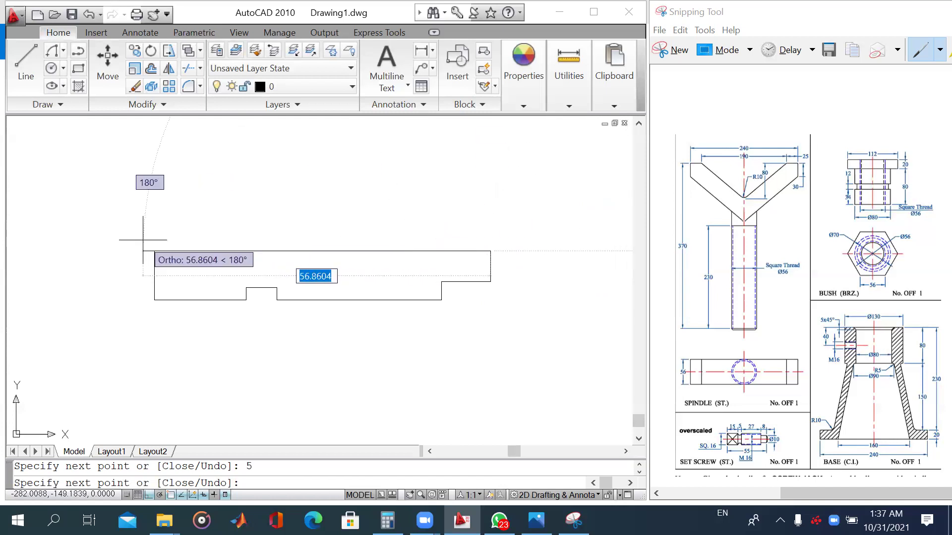
click(155, 251)
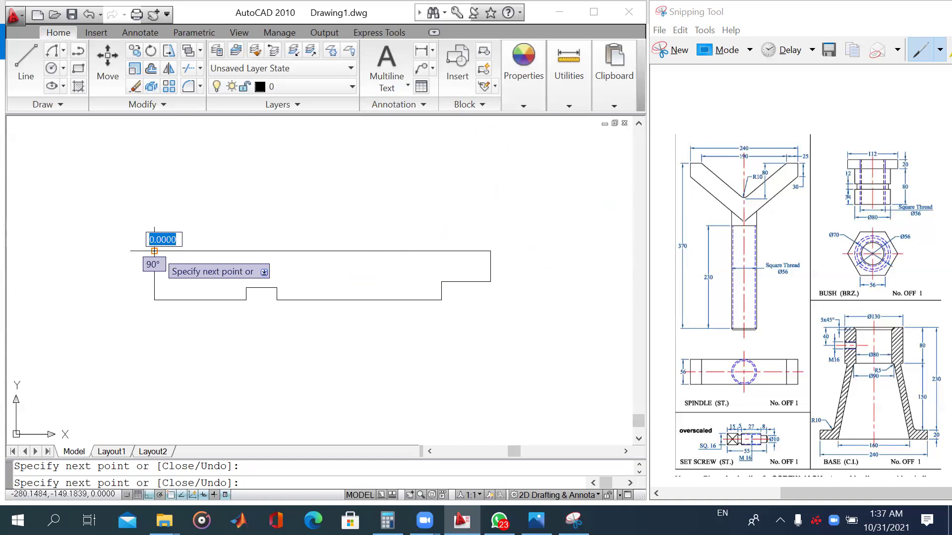
key(Return)
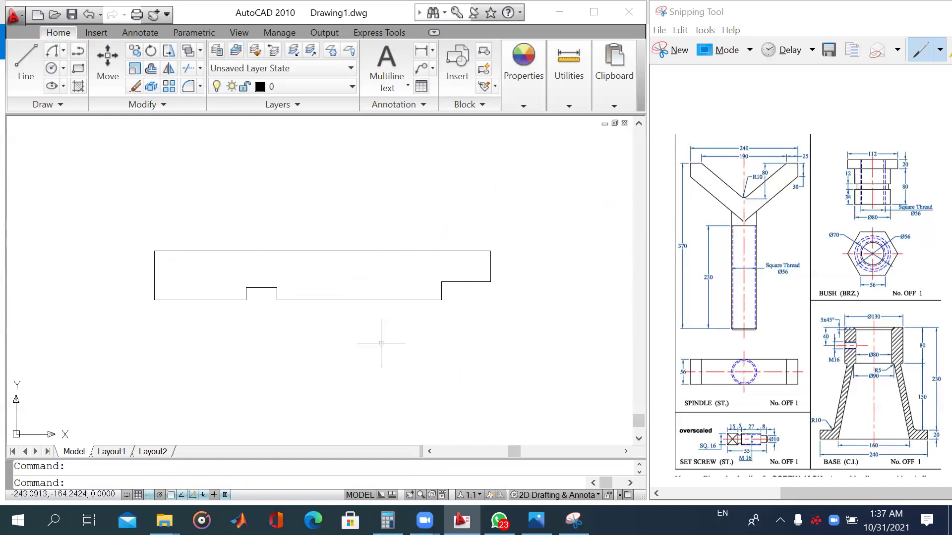
Step: Offset the bottom edge upward by 1 unit, after first trying a distance of 2
click(151, 68)
text(2)
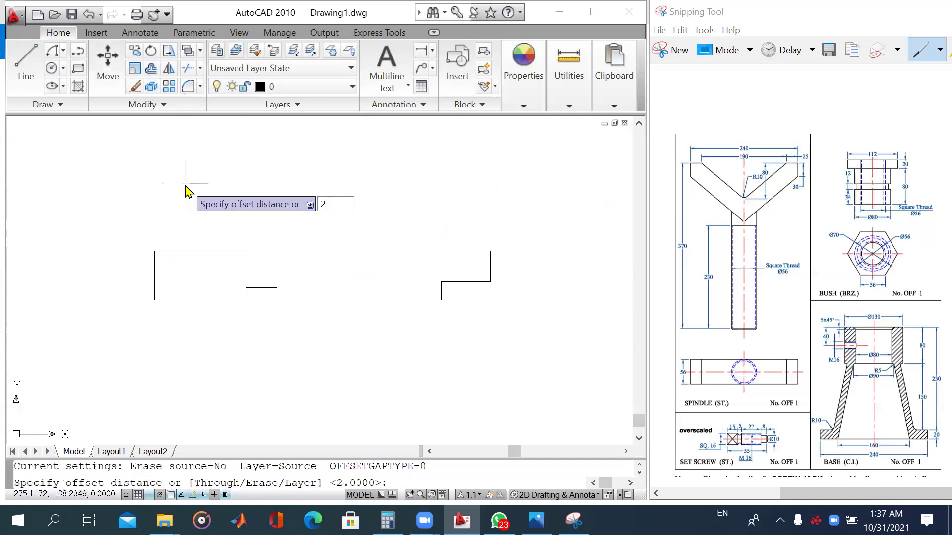
key(Return)
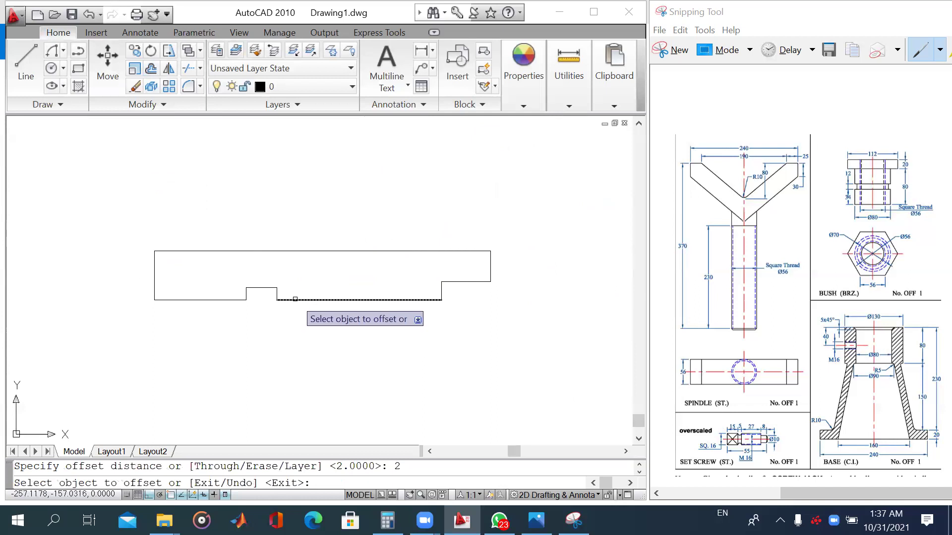
click(155, 73)
text(1)
key(Return)
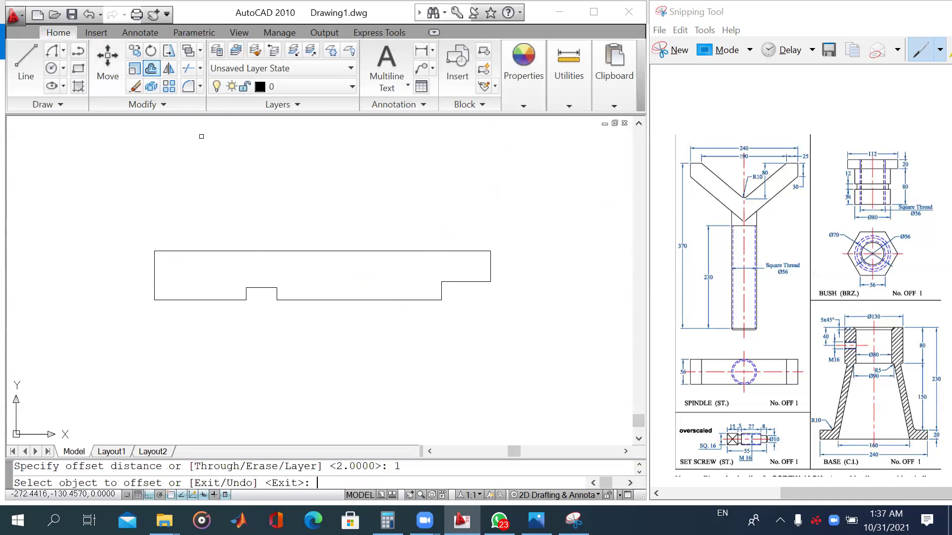
click(319, 300)
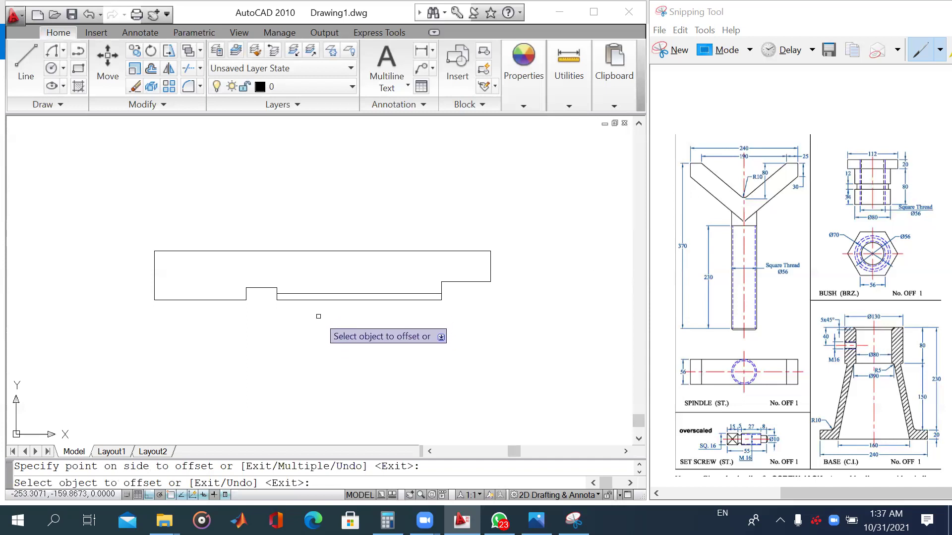
key(Escape)
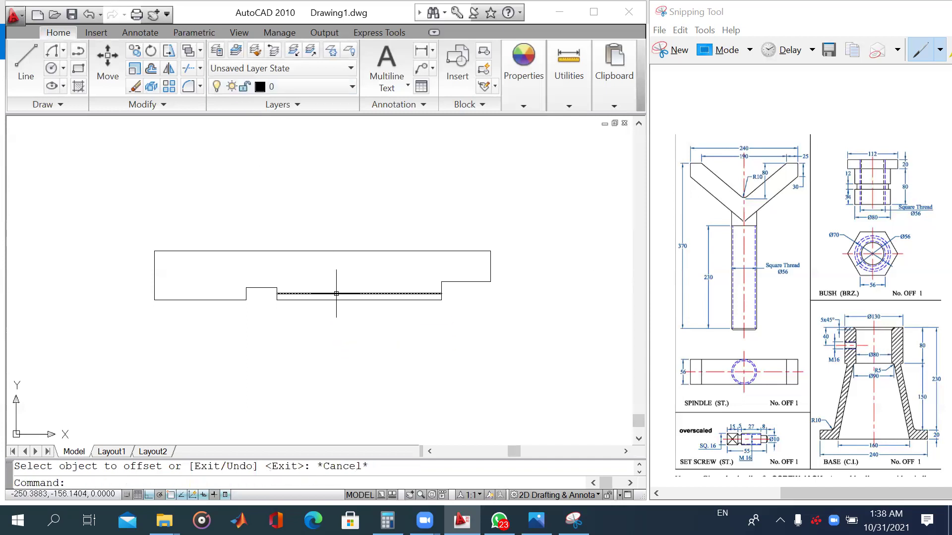
Step: Move the new offset line onto the dash layer as a hidden line
click(336, 294)
click(324, 87)
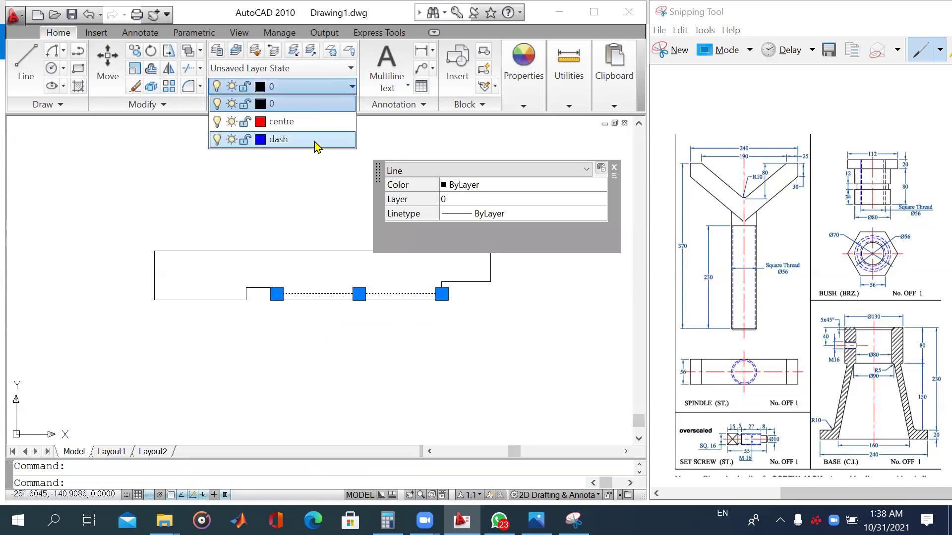
click(317, 139)
key(Escape)
scroll(449, 288, down, 2)
scroll(431, 300, down, 2)
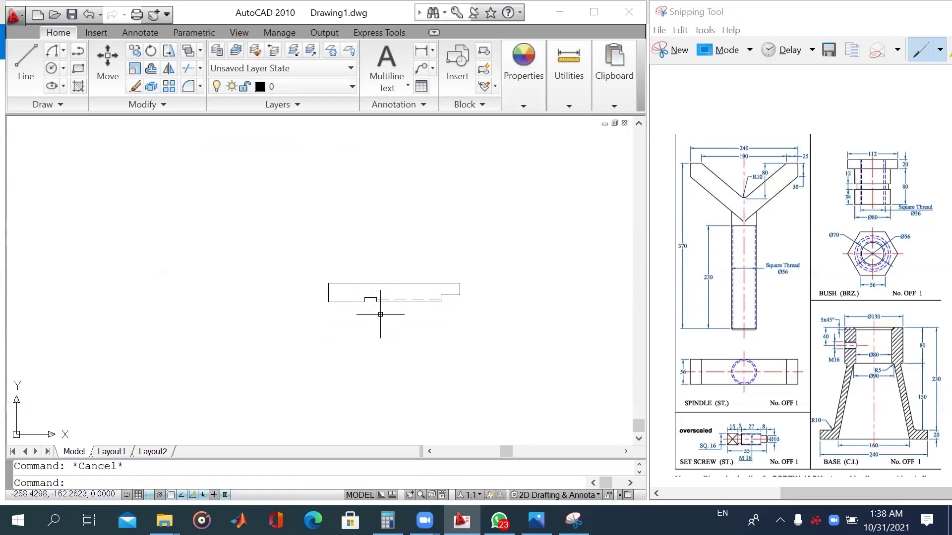
Step: Draw a vertical line from the notch corner straight up past the outline's top edge
click(26, 62)
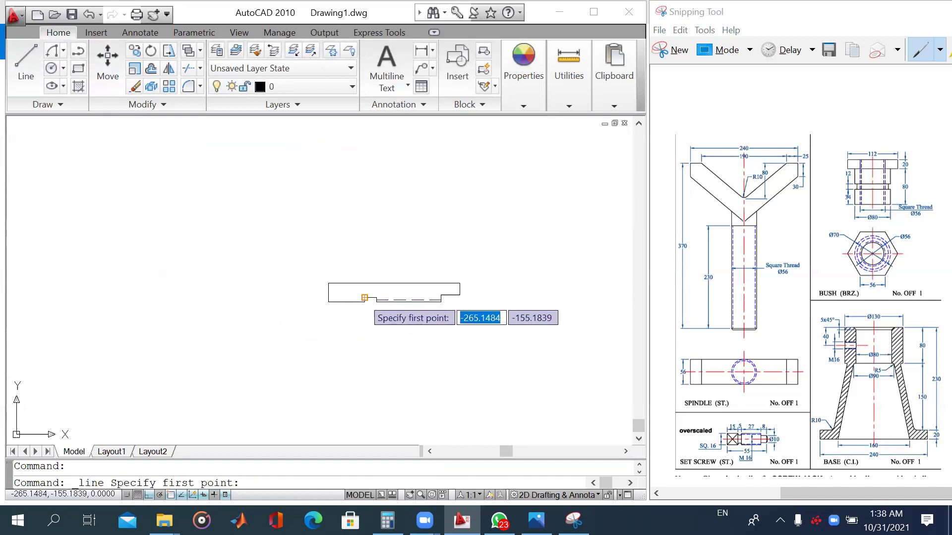
click(363, 297)
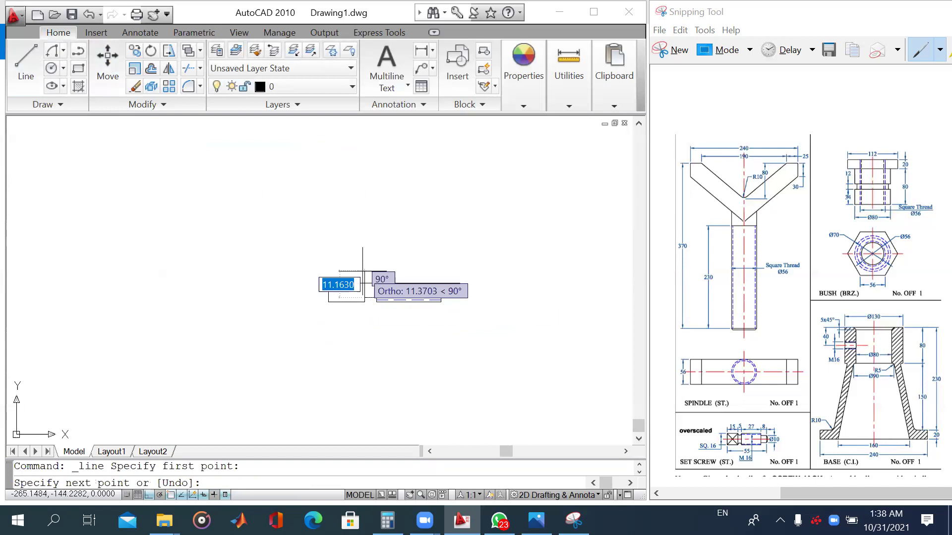
click(365, 272)
key(Escape)
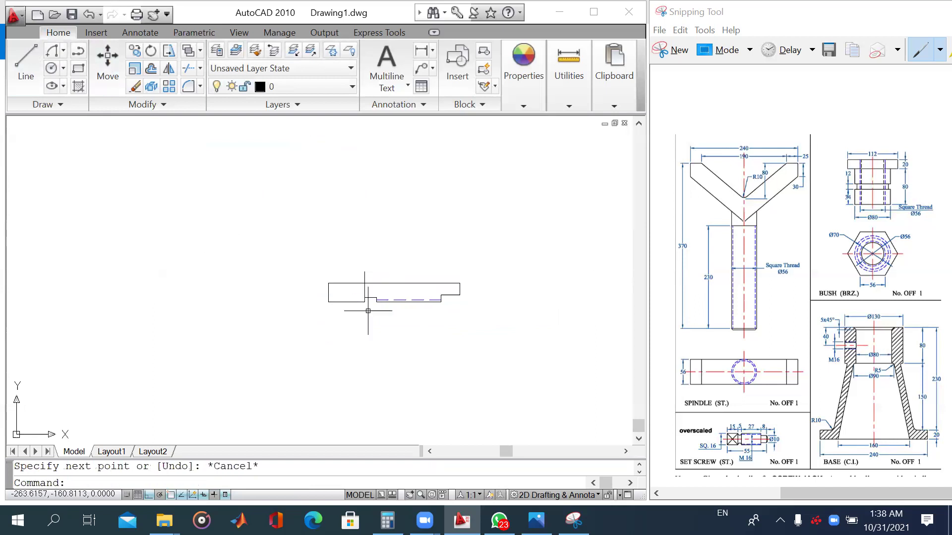
scroll(368, 311, up, 2)
scroll(368, 311, up, 2)
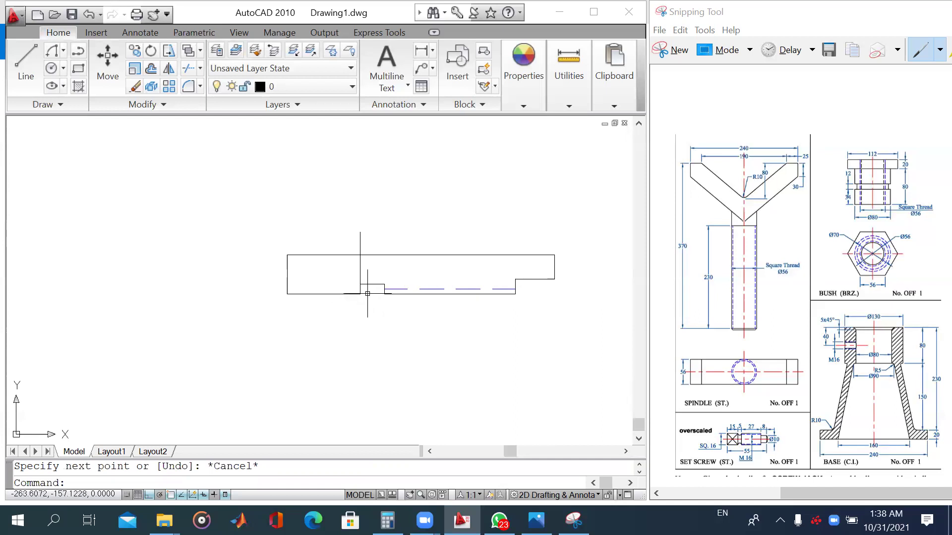
Step: Draw a start-end-radius arc across the top corners of the raised block
click(64, 51)
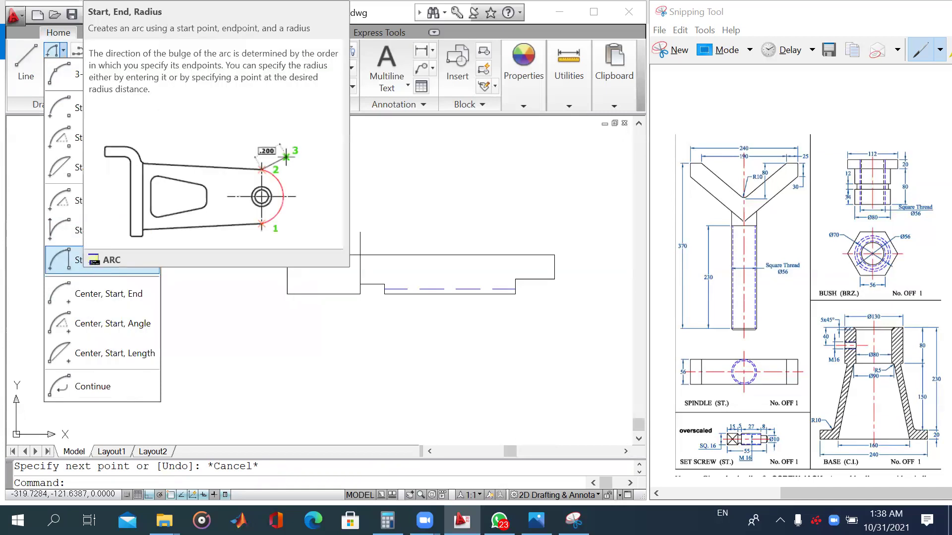
click(92, 270)
scroll(345, 322, up, 3)
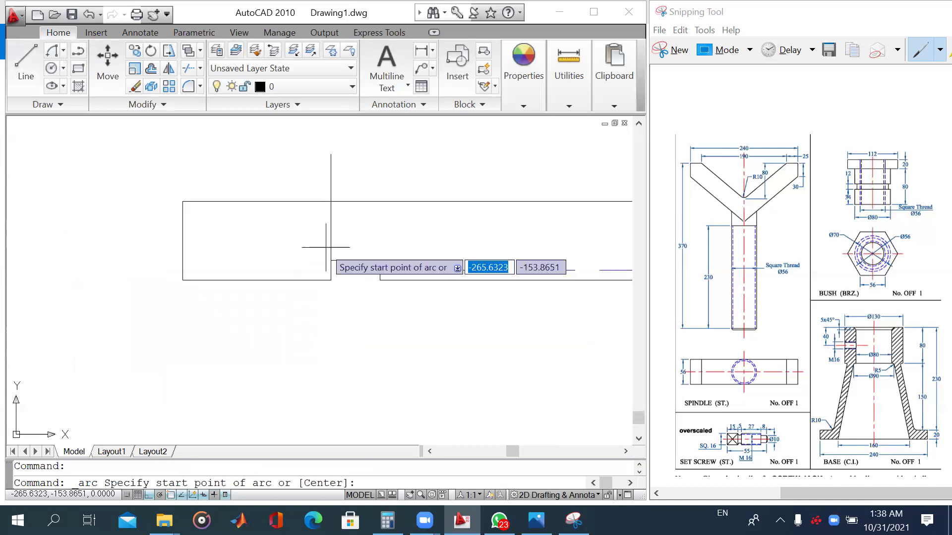
click(332, 261)
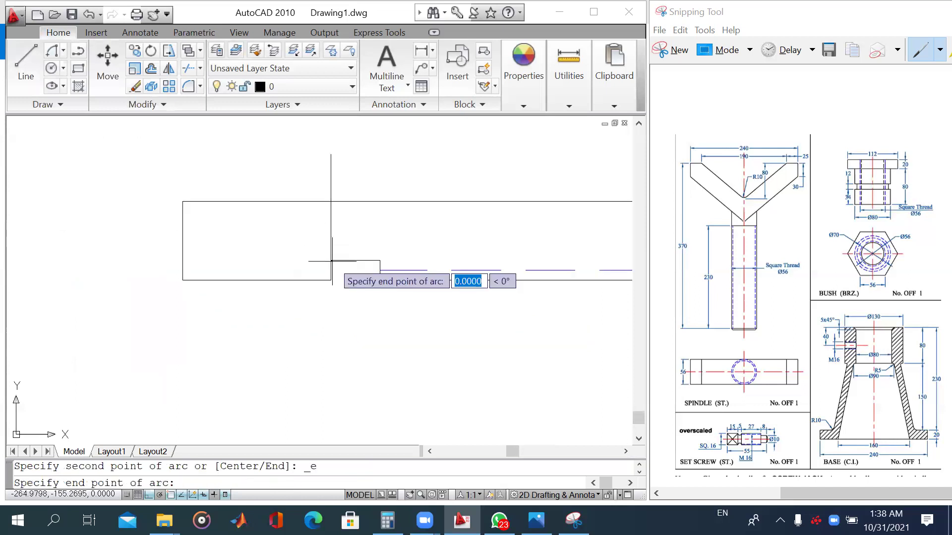
click(380, 260)
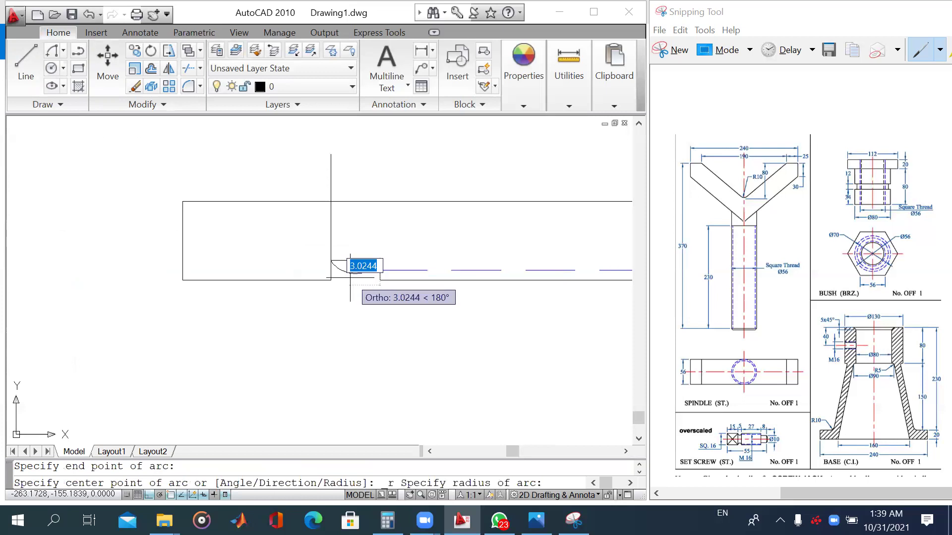
click(350, 278)
Step: Draw a second arc between the same corners using a value of 5
key(Return)
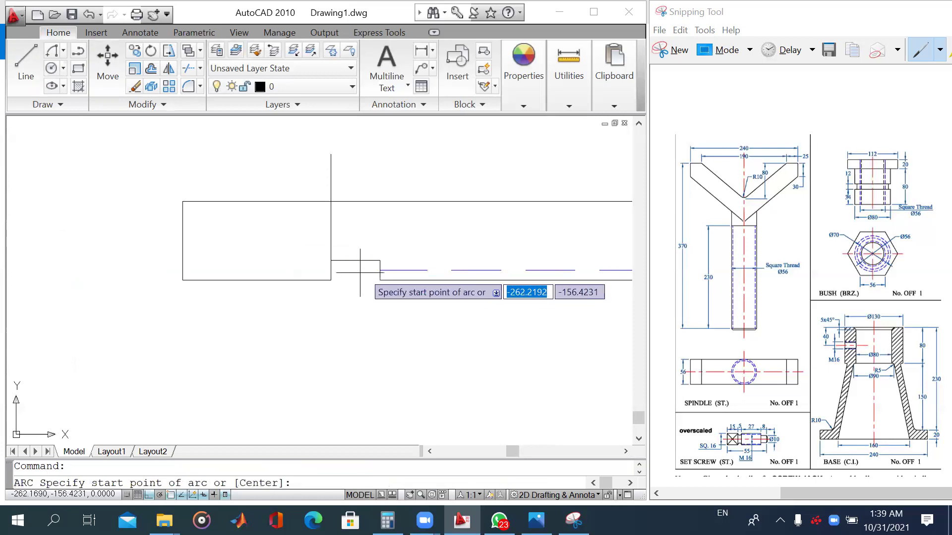
click(380, 260)
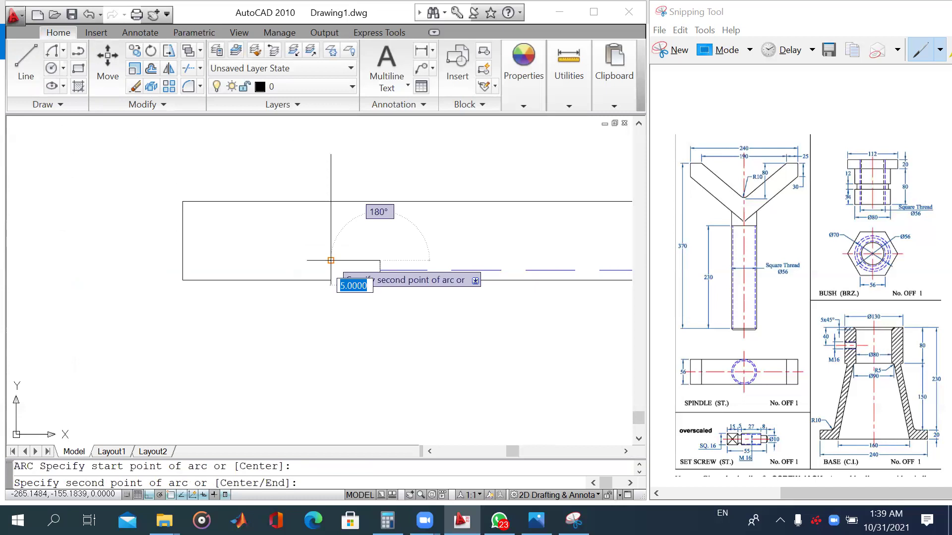
click(331, 260)
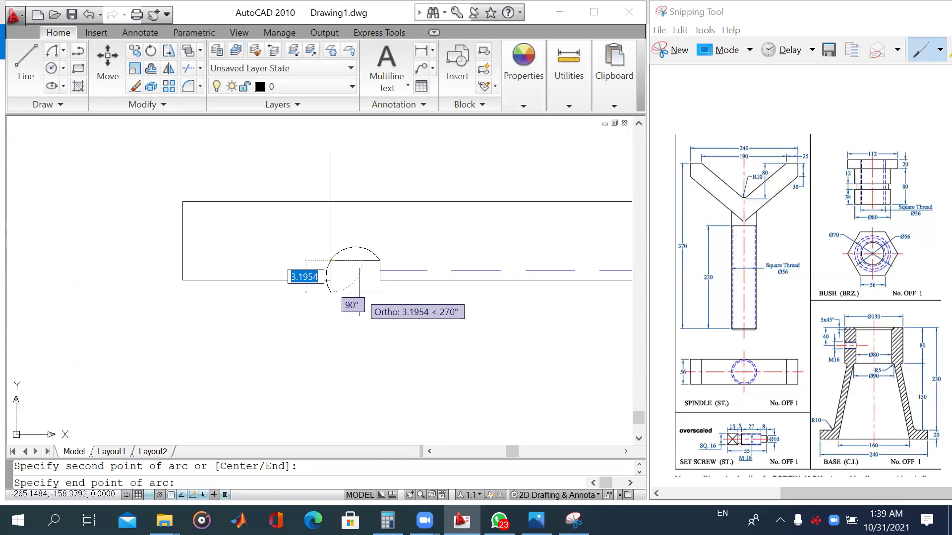
text(5)
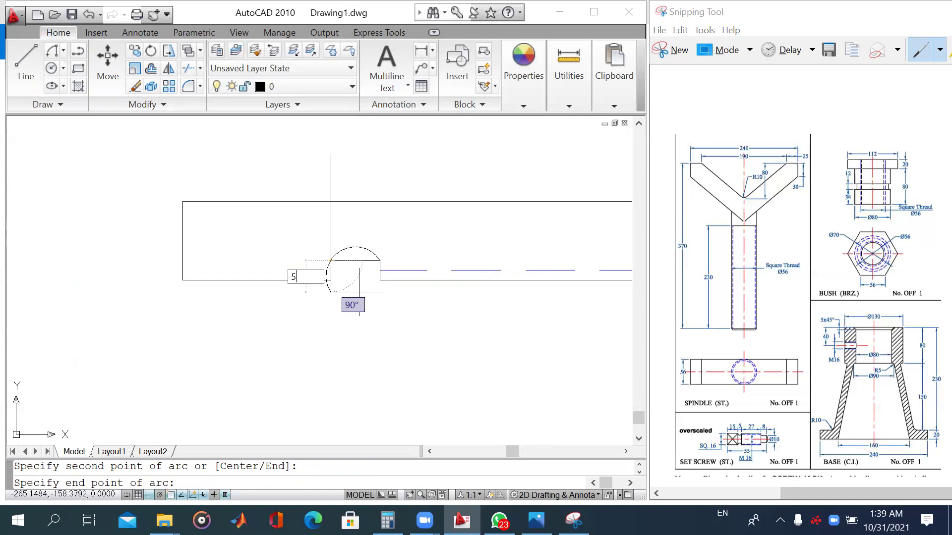
key(Return)
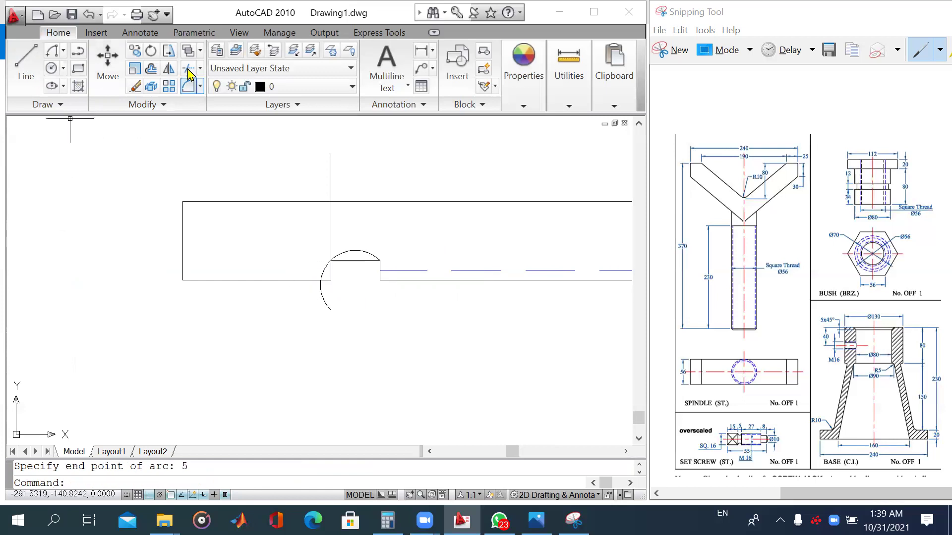
Step: Trim the vertical line above the top edge and the unwanted part of the large arc
click(189, 74)
key(Return)
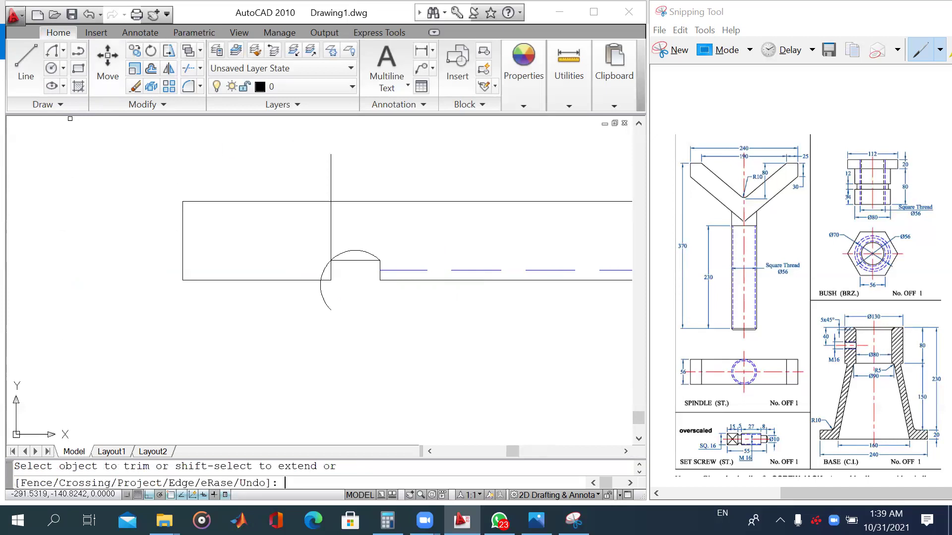
scroll(331, 233, up, 2)
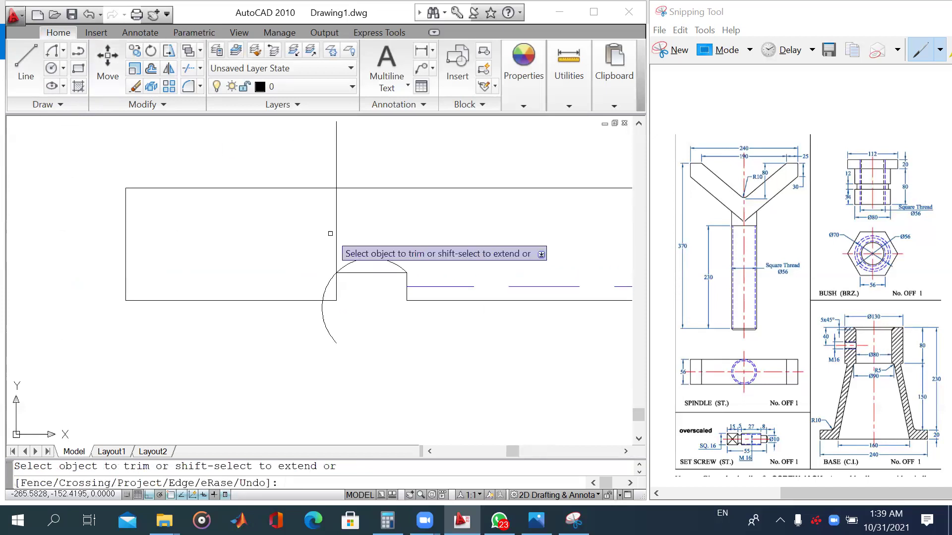
click(338, 168)
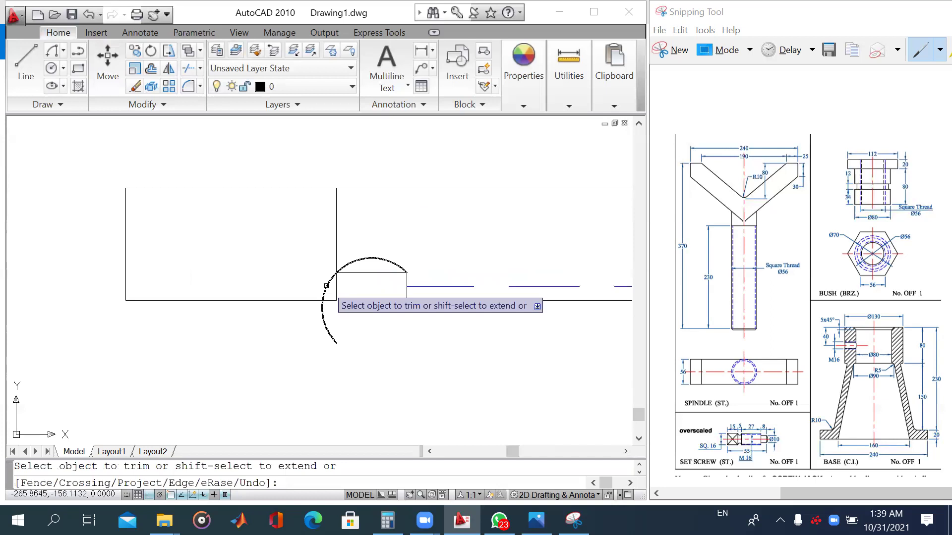
click(327, 286)
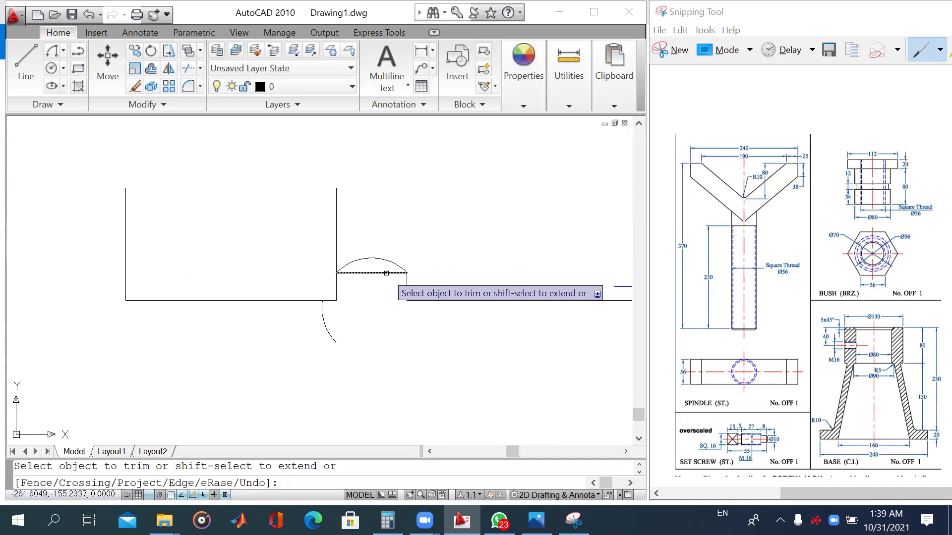
click(31, 66)
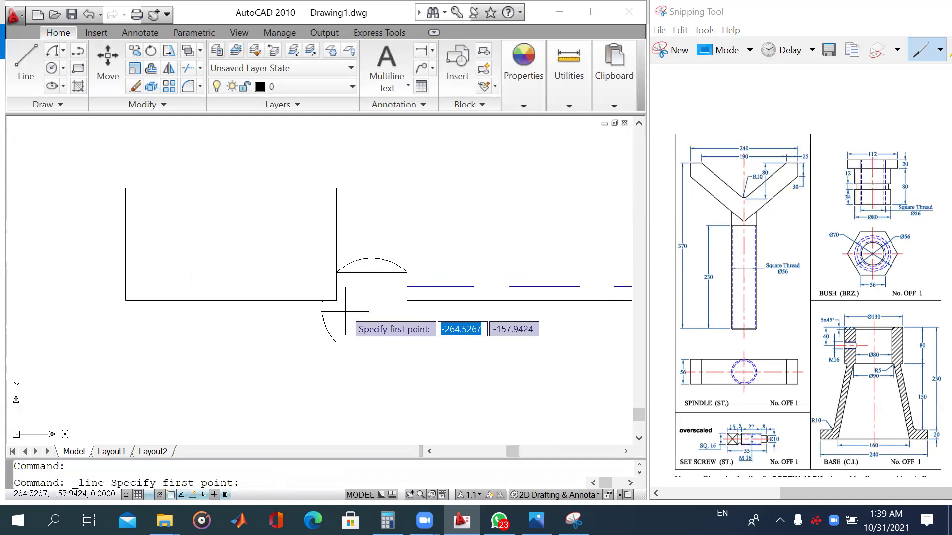
Step: Draw a radius-5 arc between the two corners on the block's lower edge
click(336, 300)
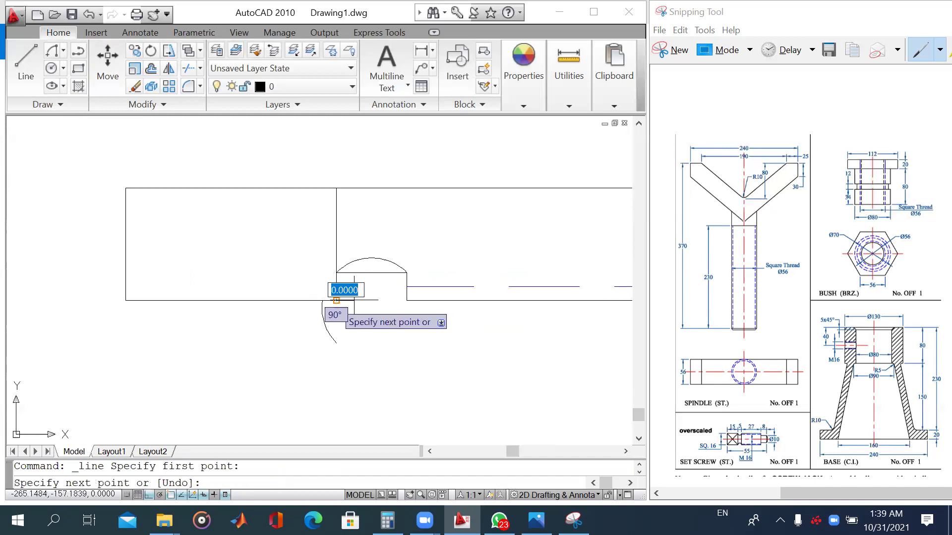
key(Escape)
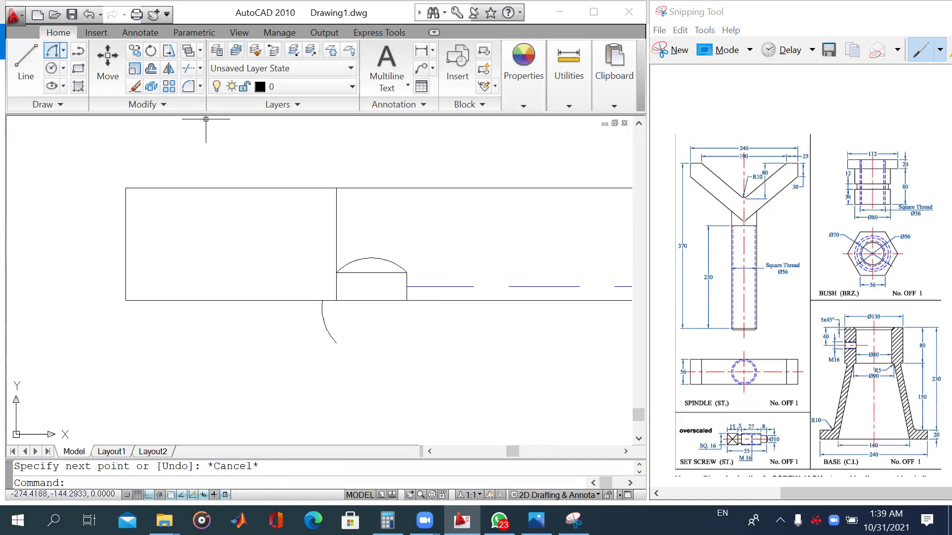
click(51, 50)
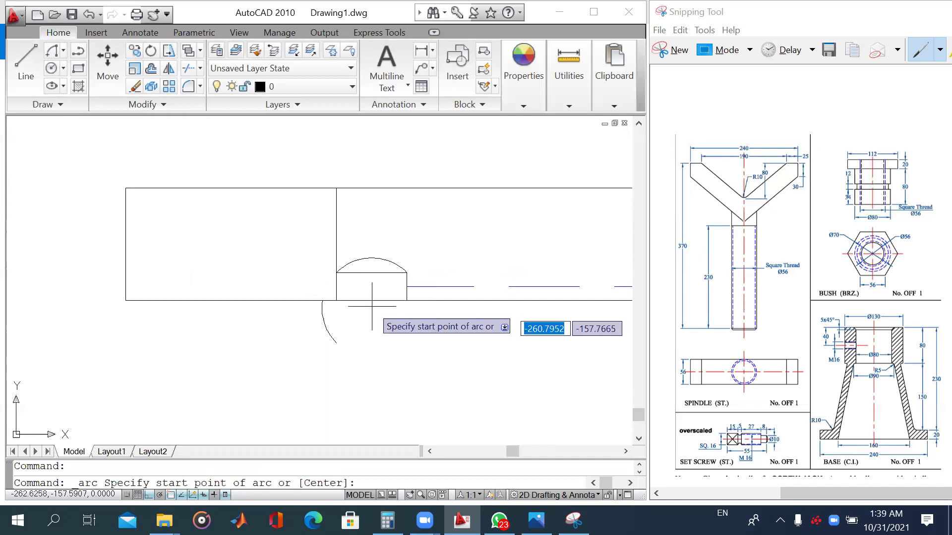
click(407, 300)
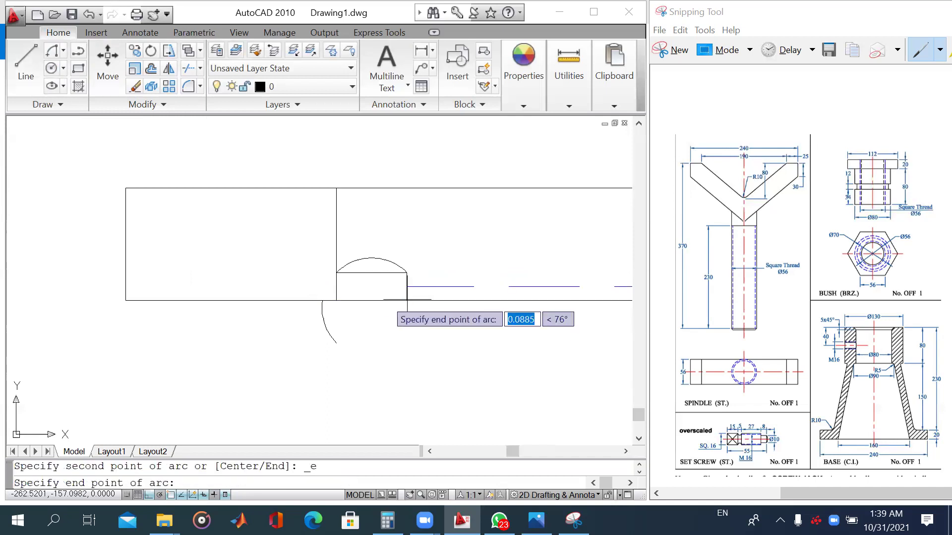
click(337, 300)
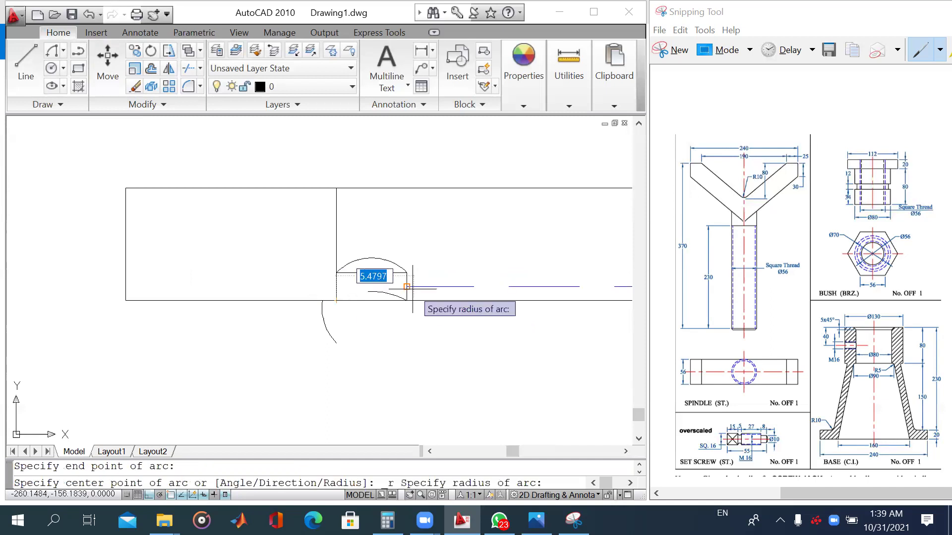
text(5)
key(Return)
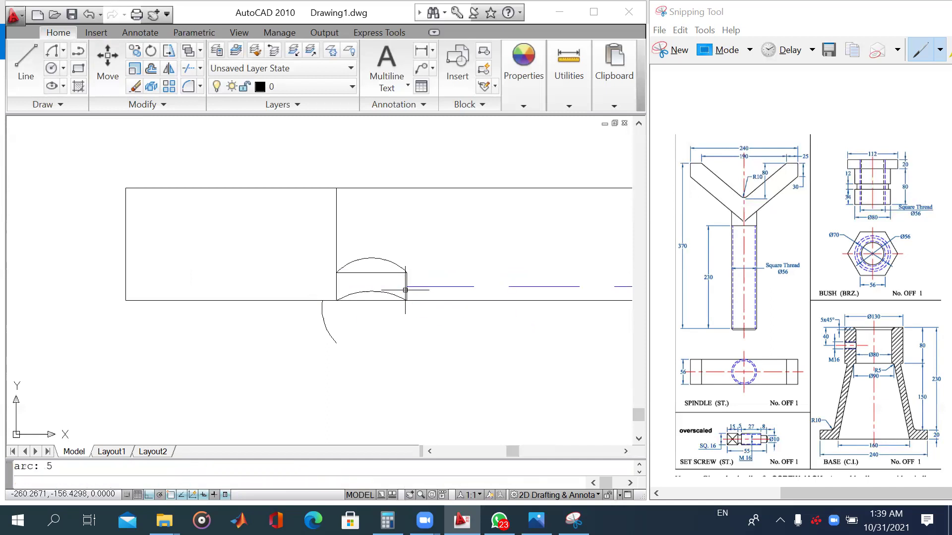
scroll(380, 283, up, 2)
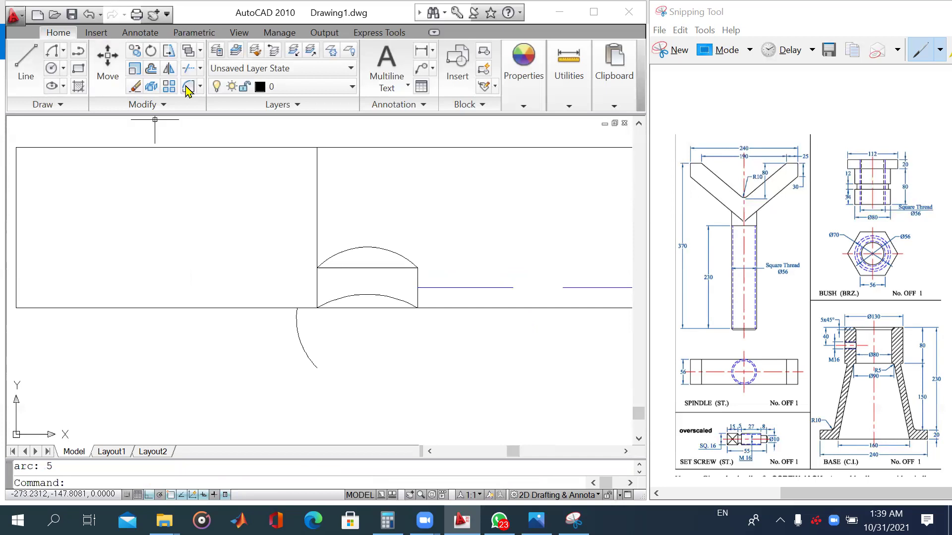
click(188, 69)
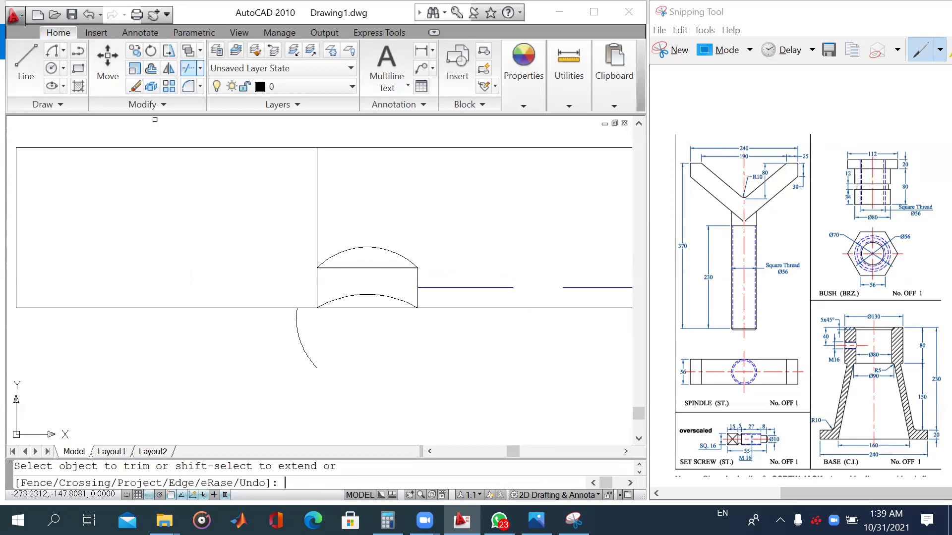
Step: Trim the overlapping arc pieces and delete the leftover chord, arcs and large partial circle
click(395, 280)
click(373, 258)
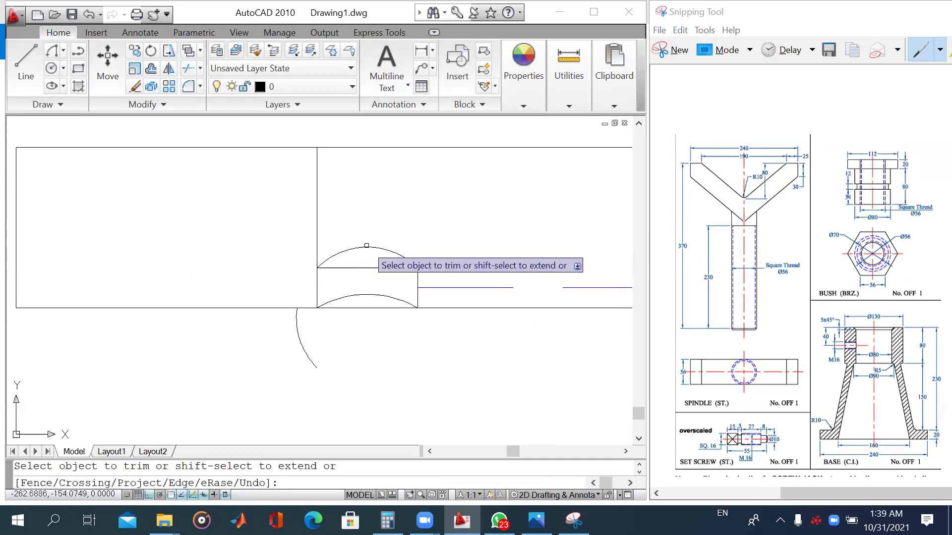
click(381, 281)
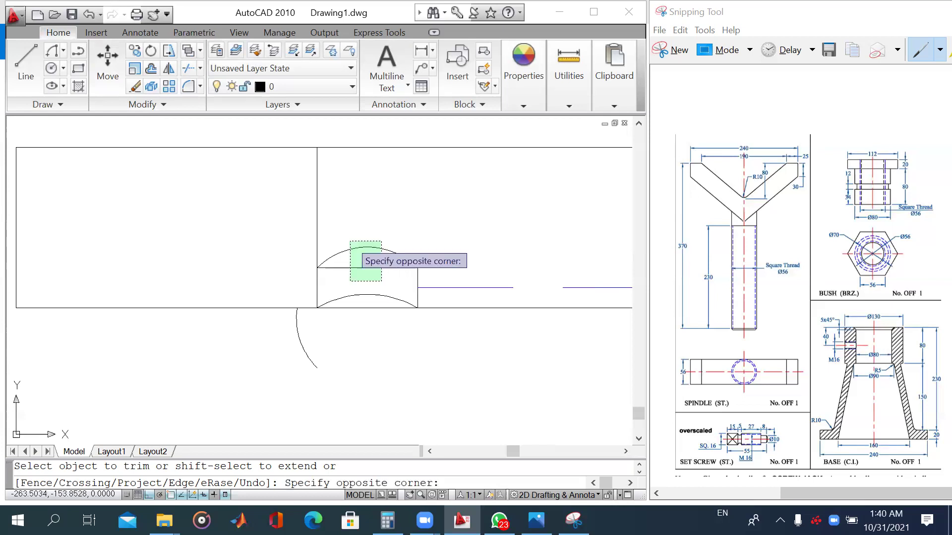
click(350, 241)
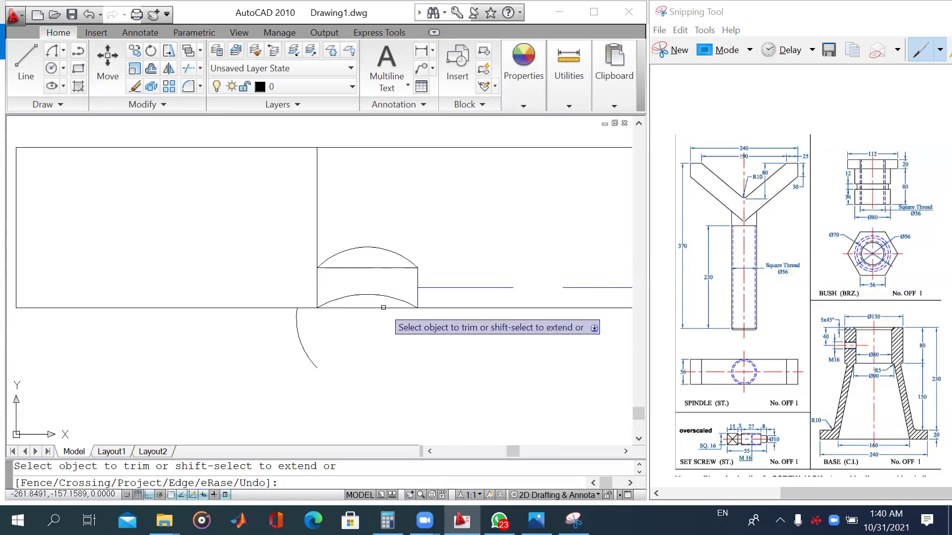
key(Escape)
click(381, 308)
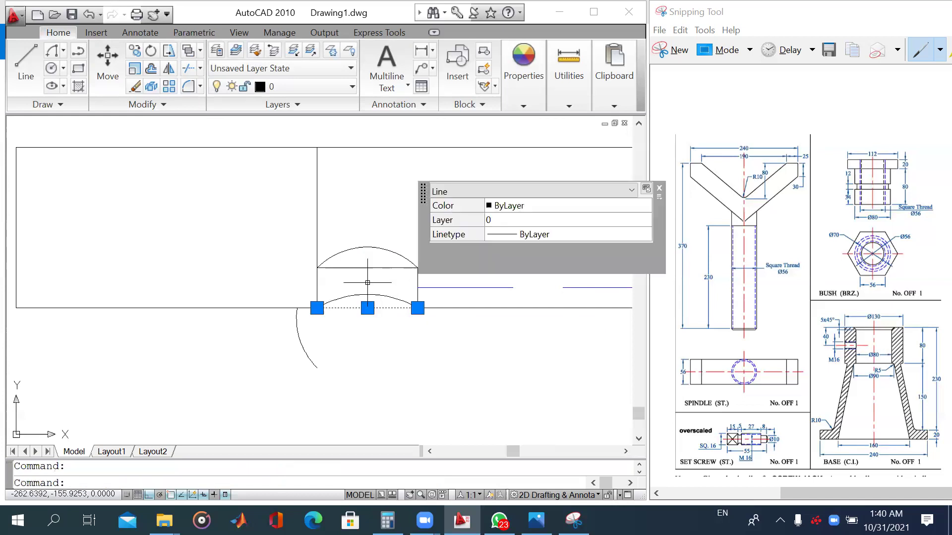
click(370, 280)
click(350, 236)
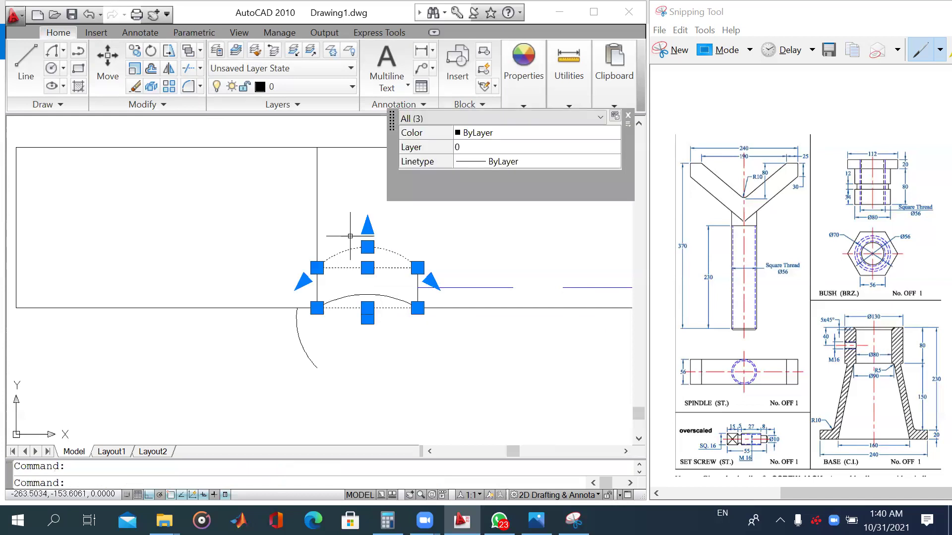
key(Delete)
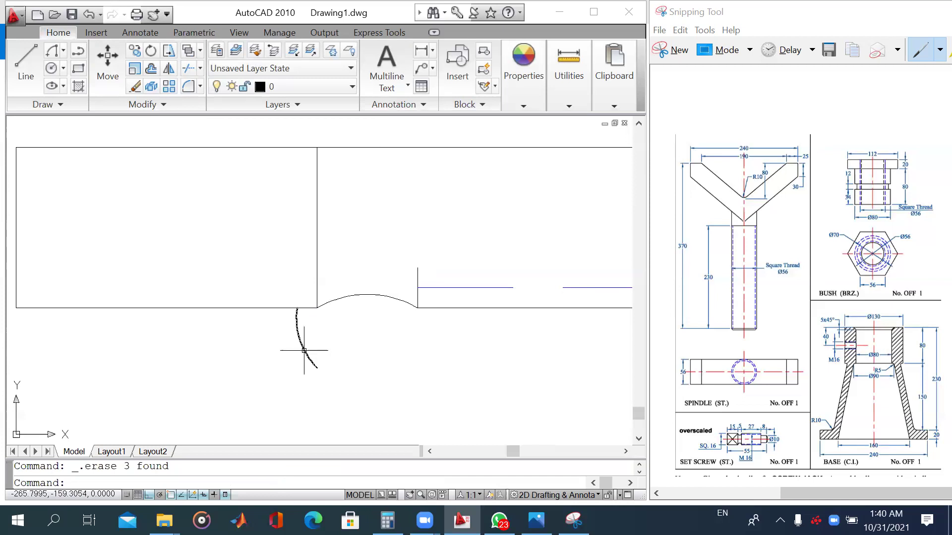
click(304, 350)
key(Delete)
Step: Draw a vertical line up from the left step corner and trim its overhang
click(192, 71)
key(Return)
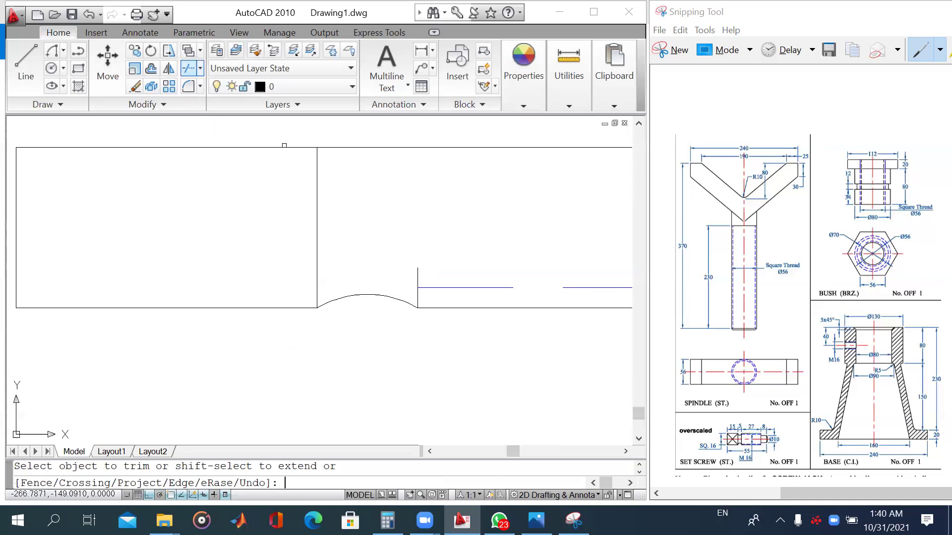
scroll(410, 274, down, 6)
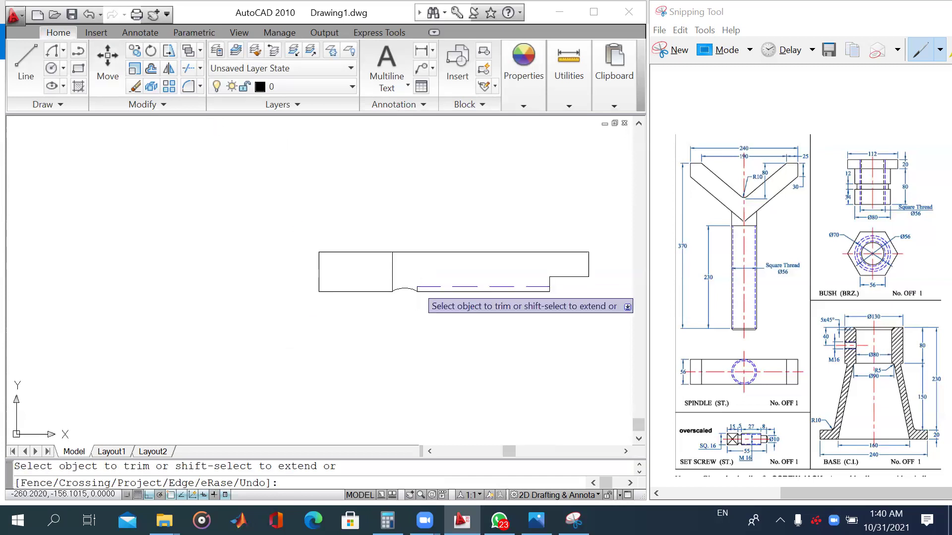
scroll(433, 317, down, 4)
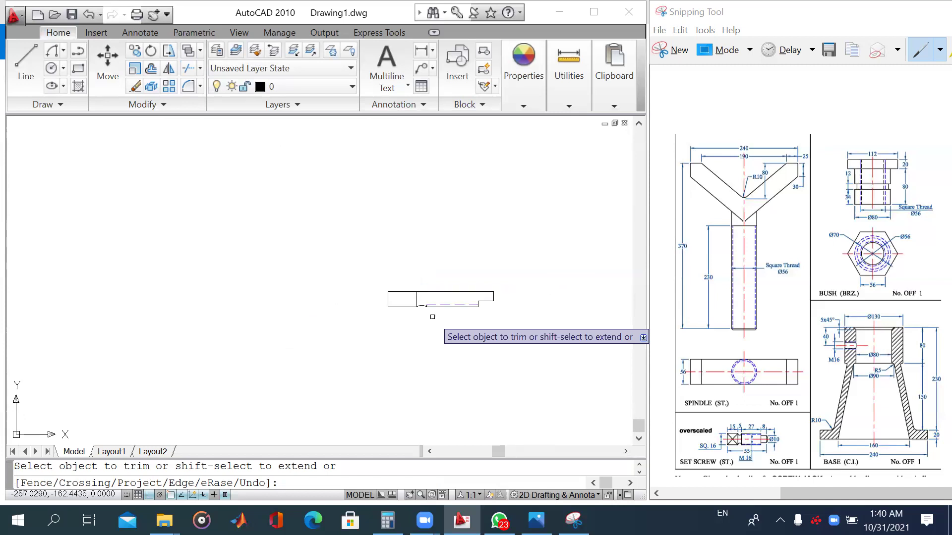
click(26, 62)
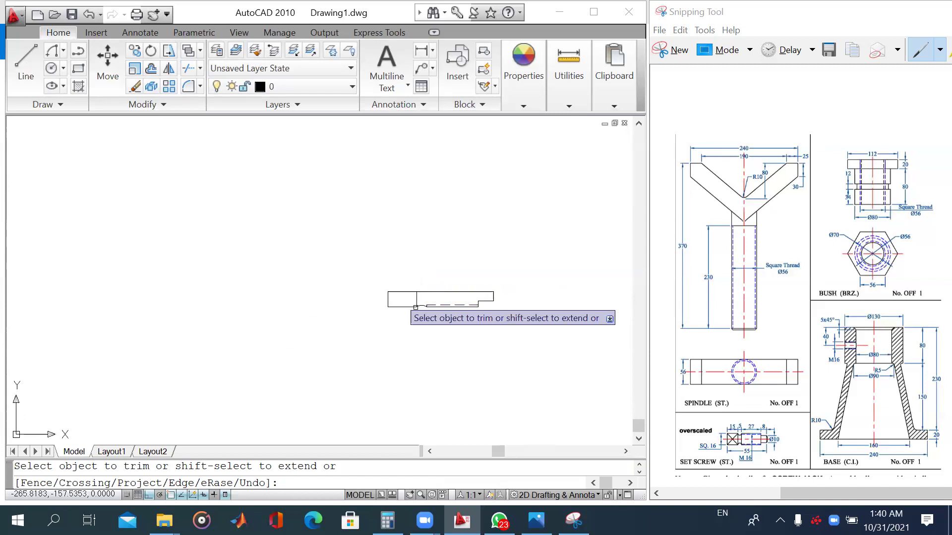
scroll(432, 305, up, 3)
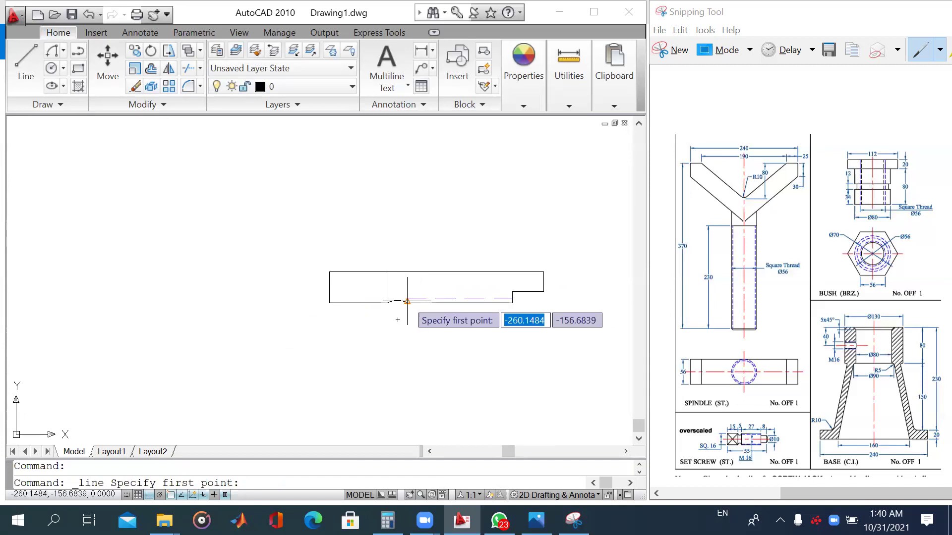
click(407, 301)
click(407, 249)
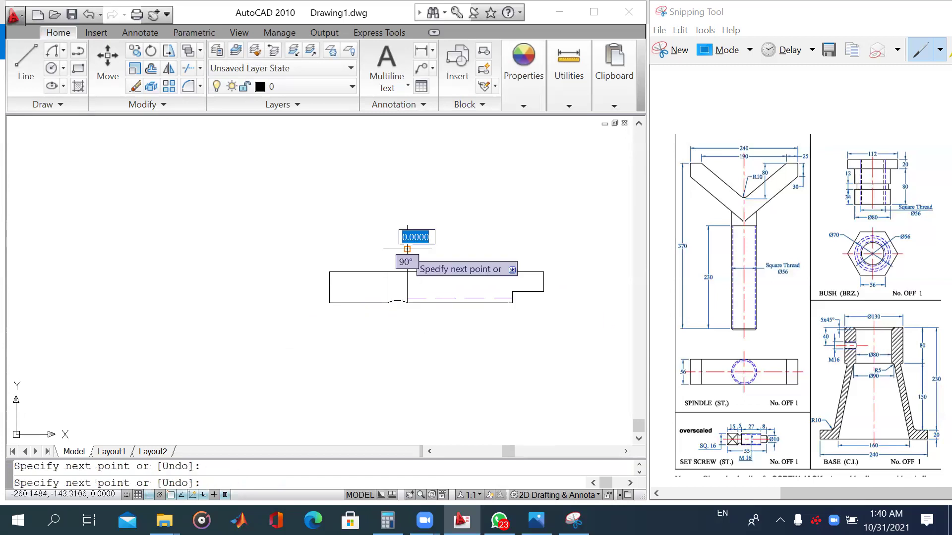
key(Return)
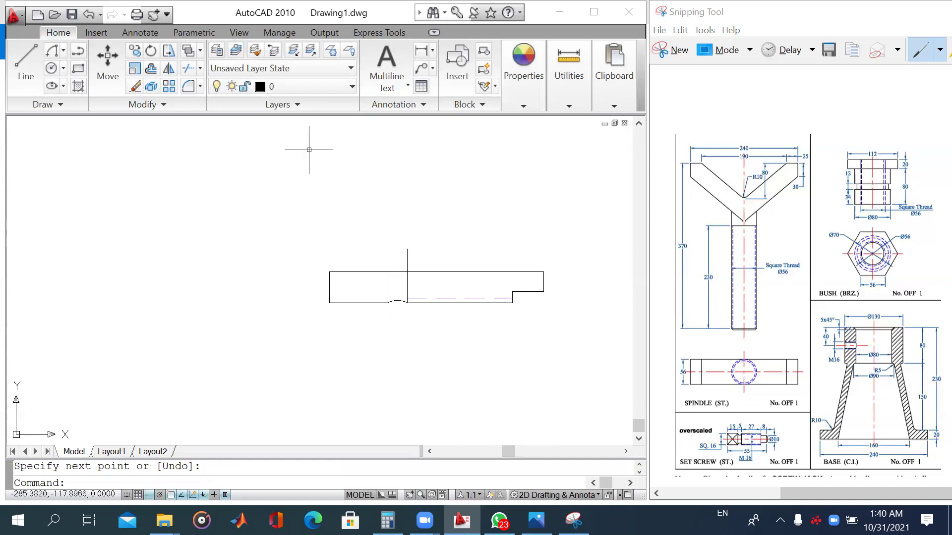
click(186, 71)
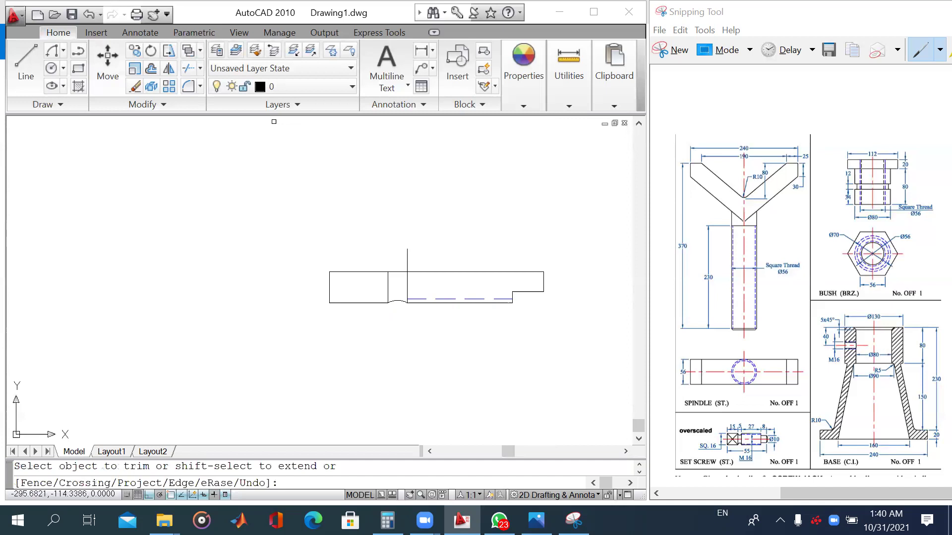
click(407, 262)
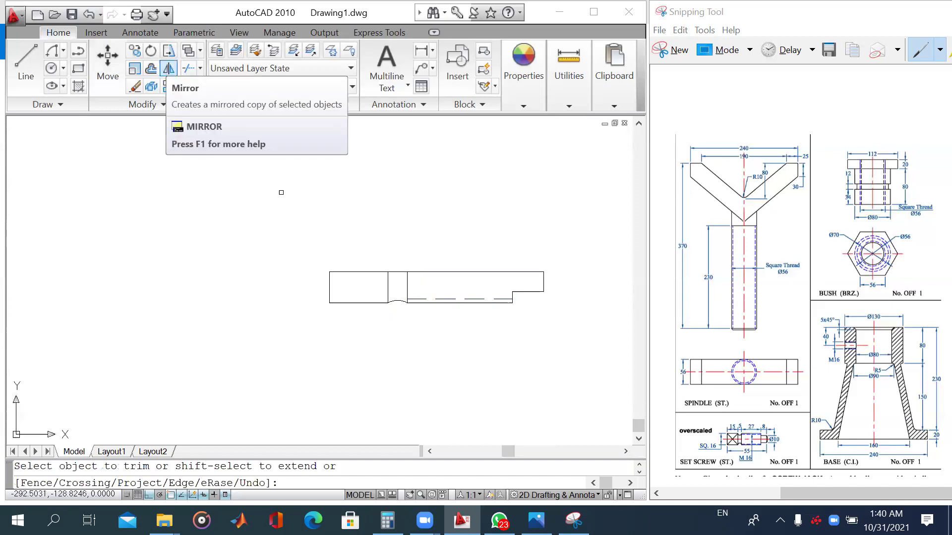
Step: Add a matching vertical line at the right step corner and trim it above the part
click(282, 193)
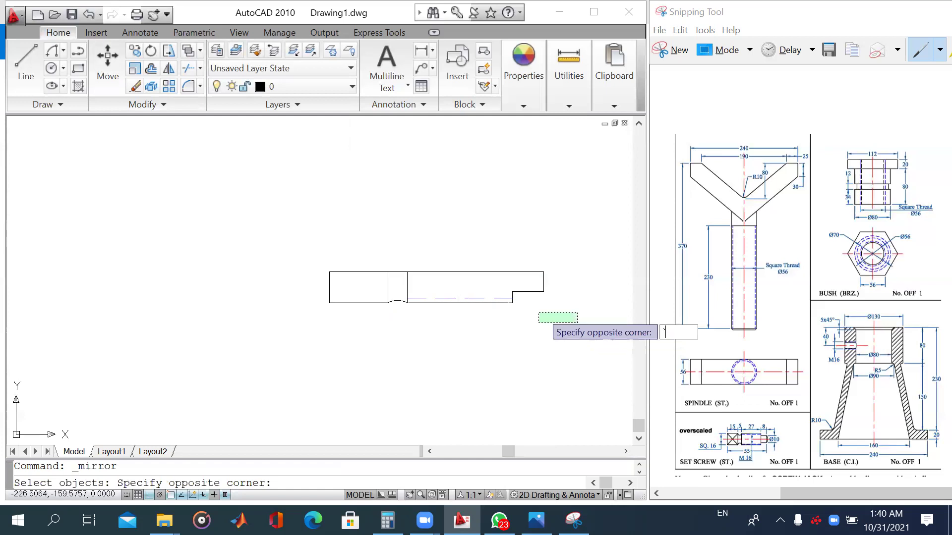
click(539, 313)
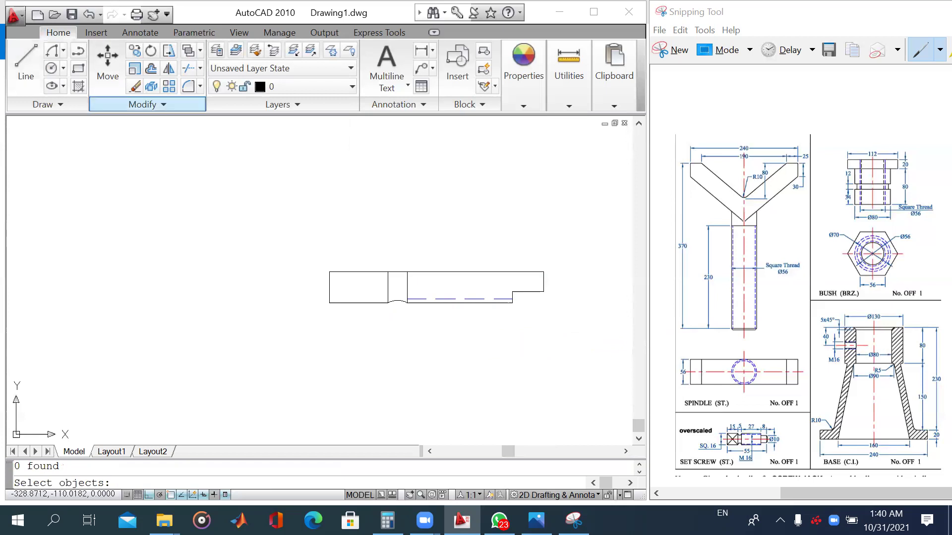
click(25, 62)
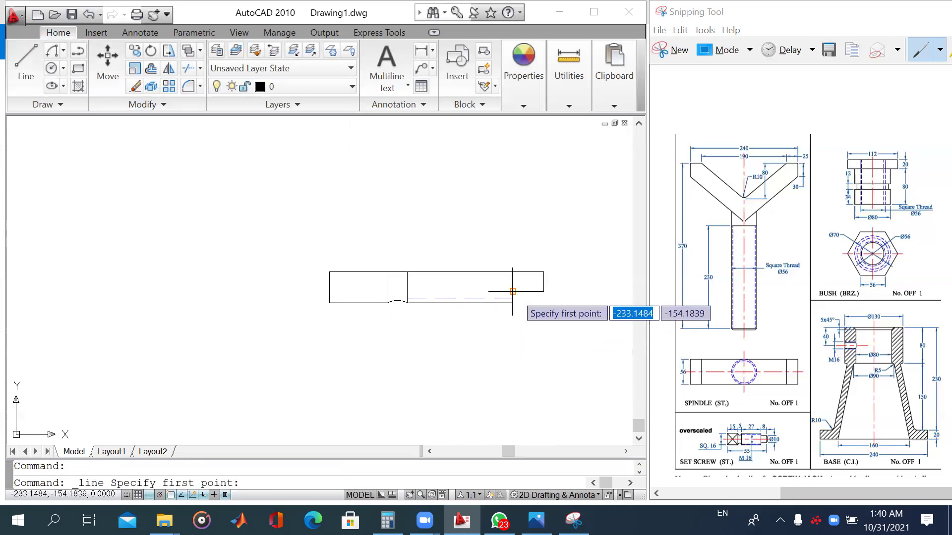
click(513, 292)
click(512, 234)
key(Escape)
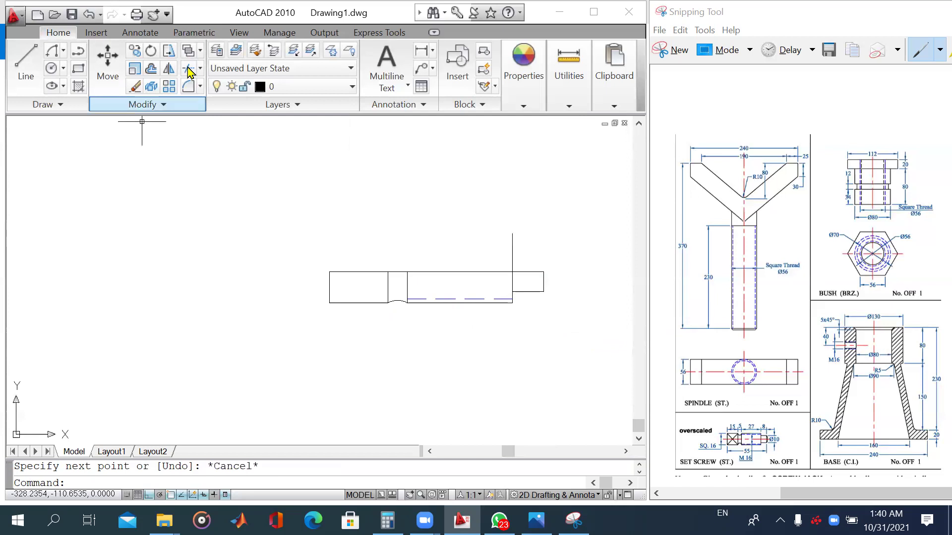
click(188, 70)
key(Return)
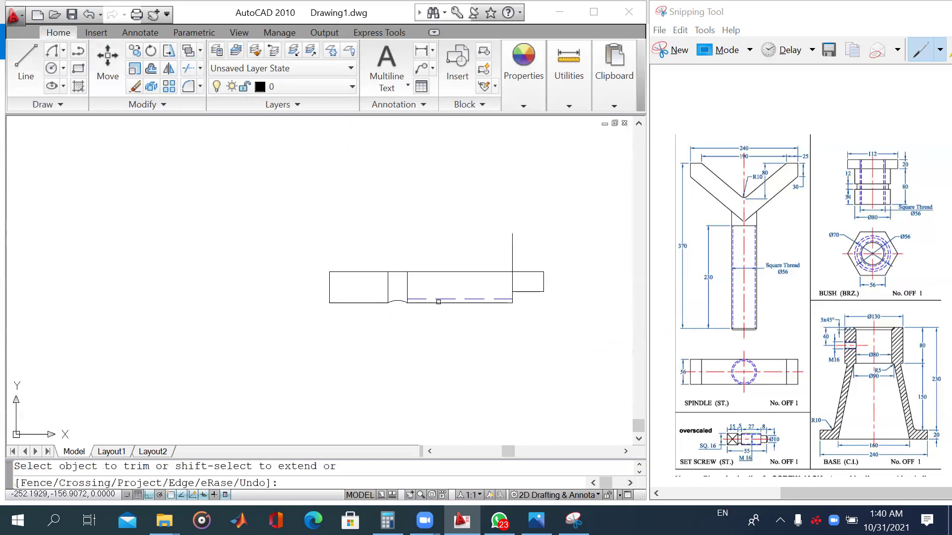
click(511, 254)
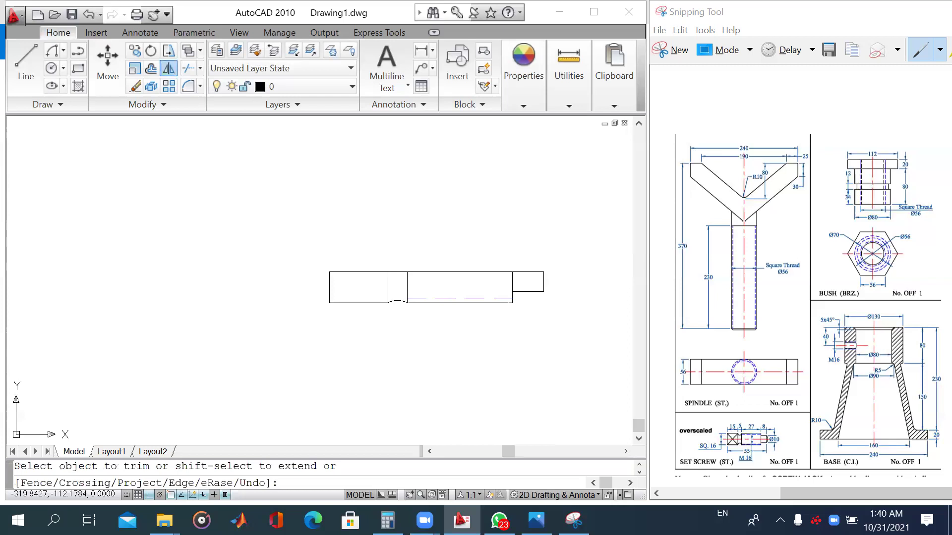
click(168, 68)
Step: Mirror the set screw outline across the picked axis, keeping the original half
click(554, 337)
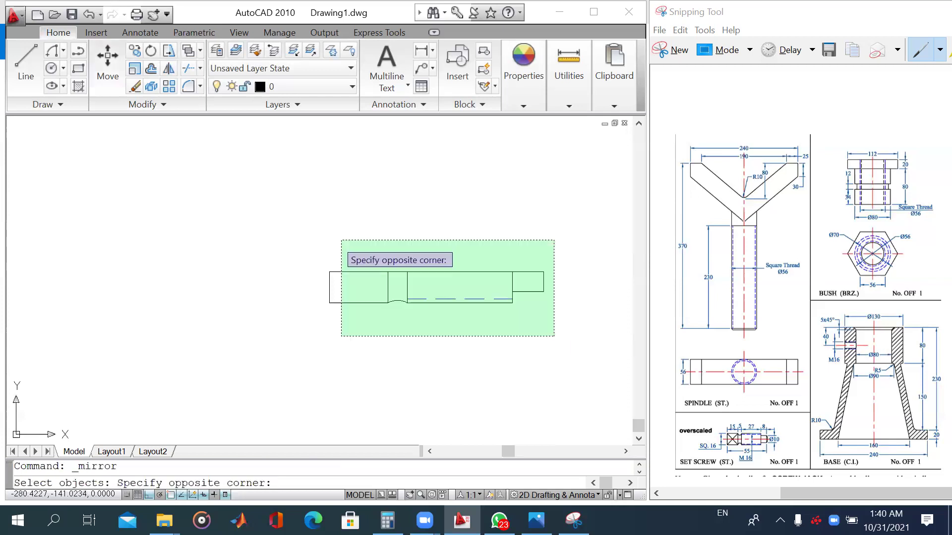
click(341, 240)
key(Return)
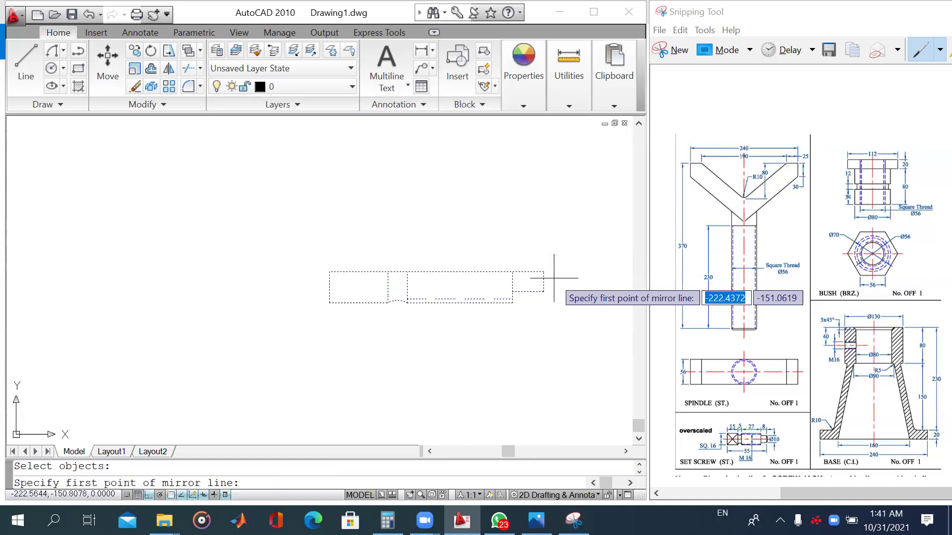
click(544, 273)
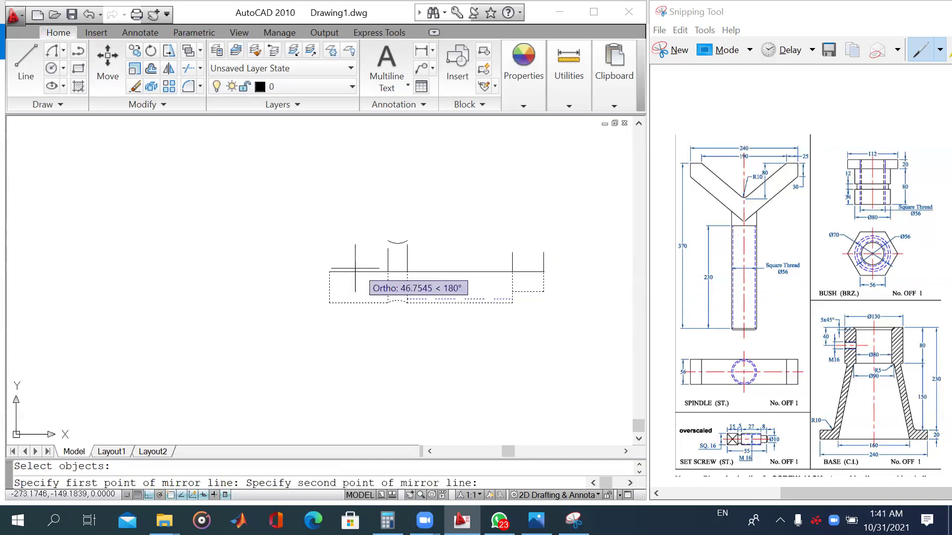
click(329, 272)
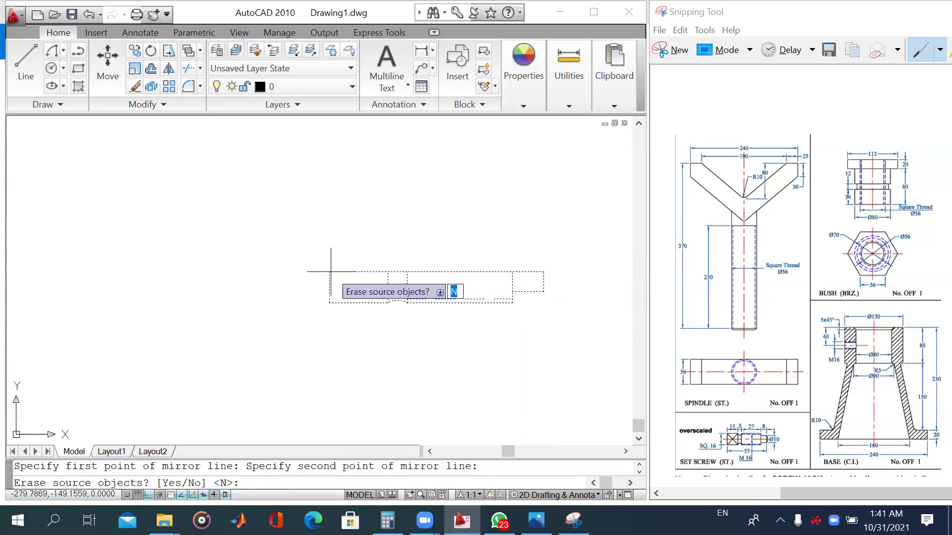
key(Return)
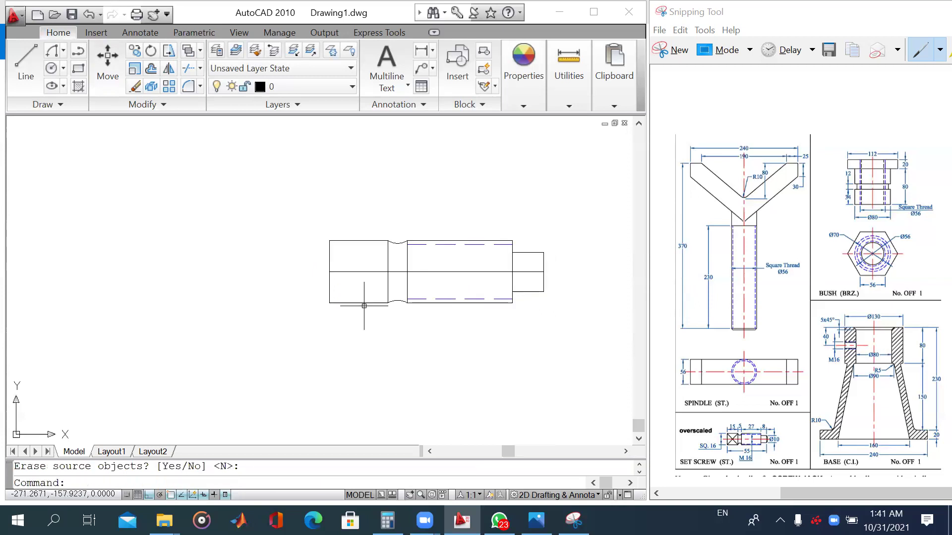
Step: Draw two crossing diagonals forming an X across the square head
text(l)
key(Return)
click(388, 241)
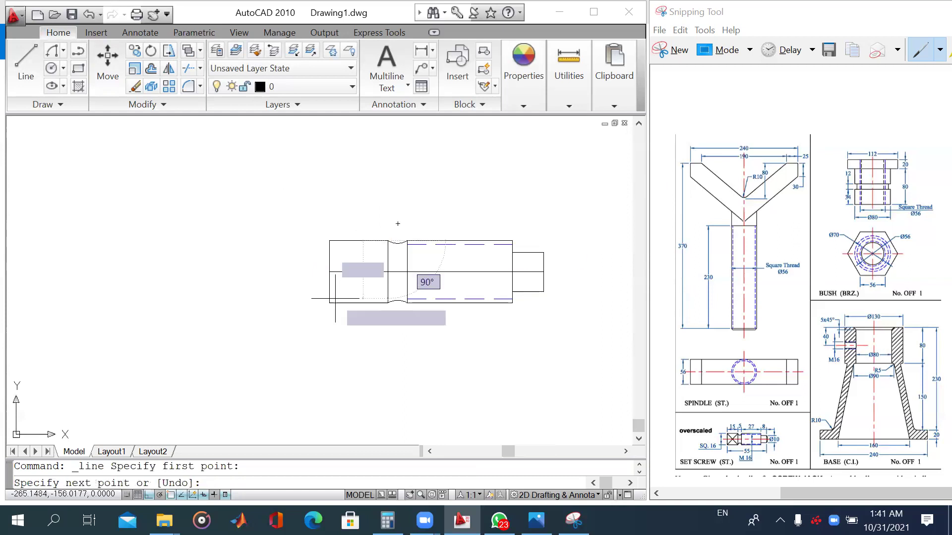
click(329, 302)
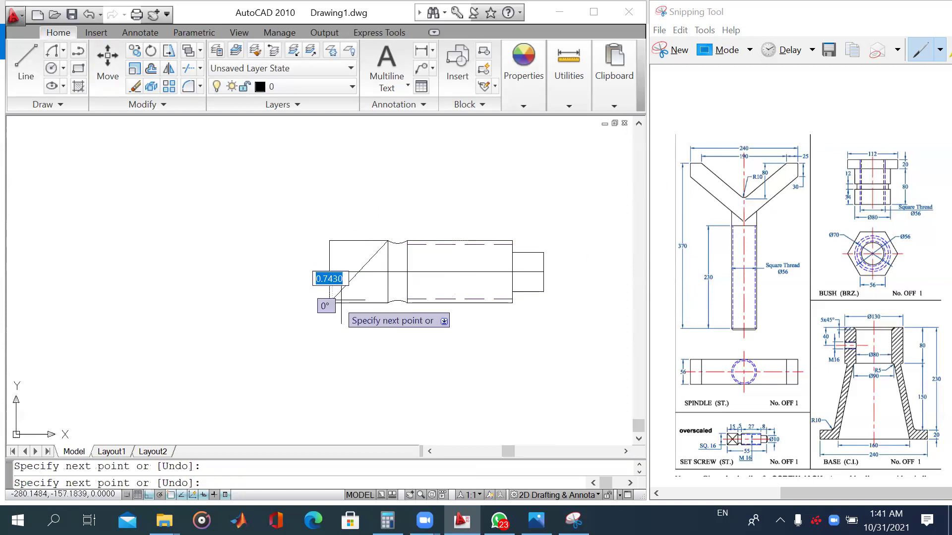
key(Escape)
key(Return)
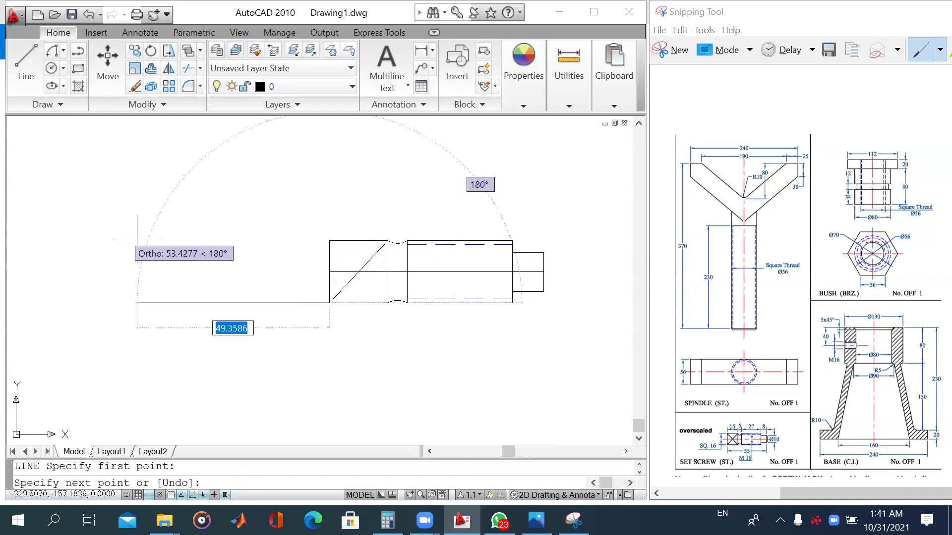
click(330, 241)
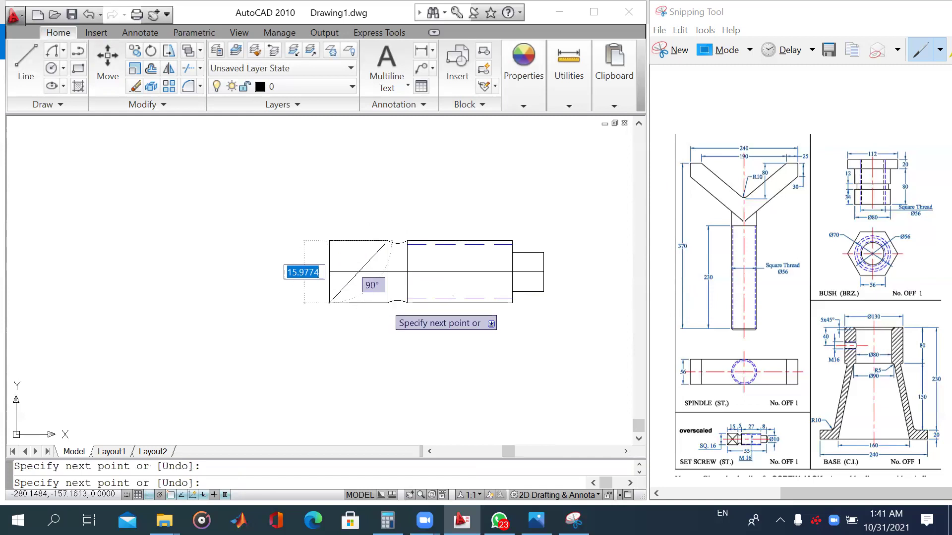
click(388, 242)
key(Return)
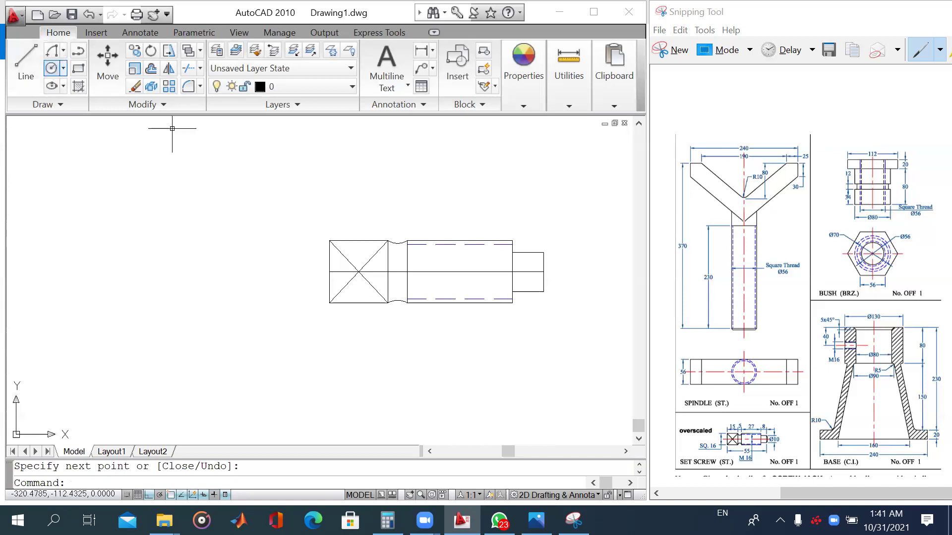
Step: Round off the set screw's tip with an R8 arc between its lower and upper ends
click(52, 51)
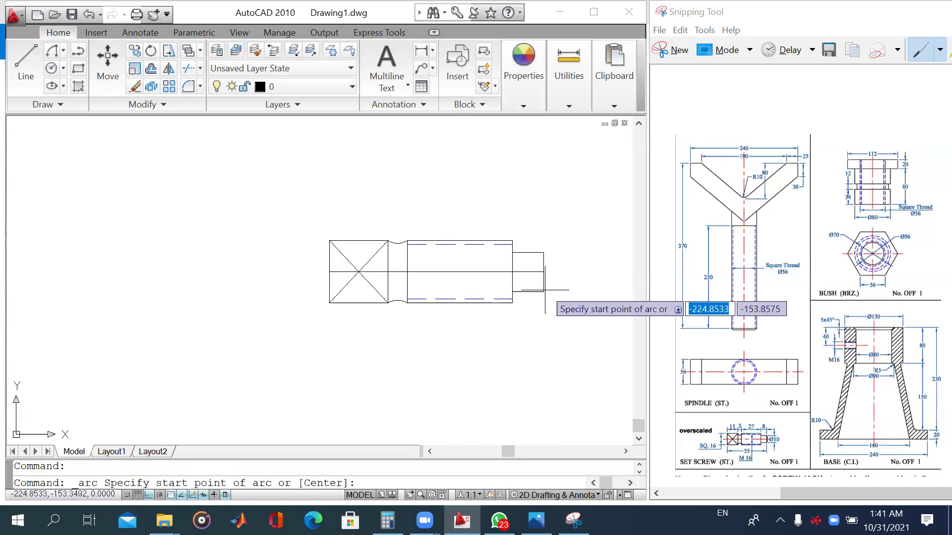
click(544, 291)
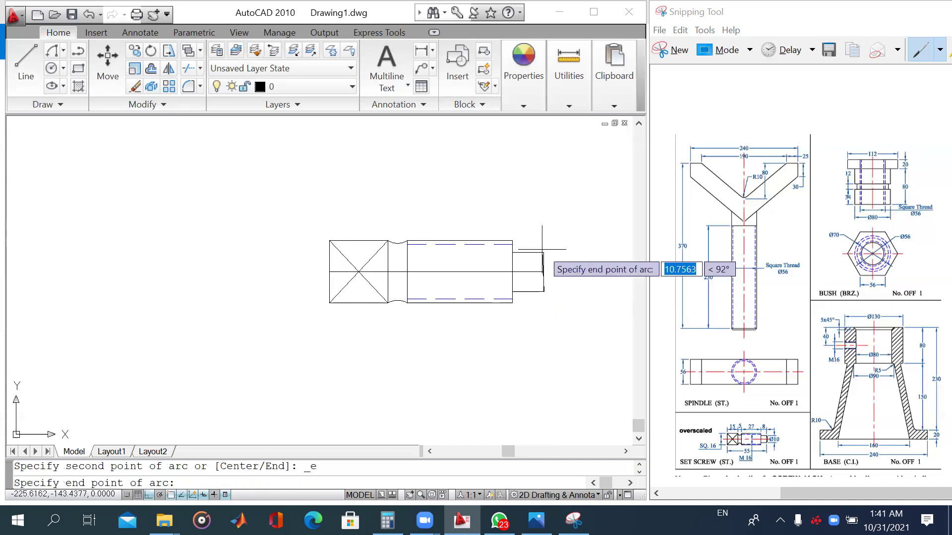
click(543, 252)
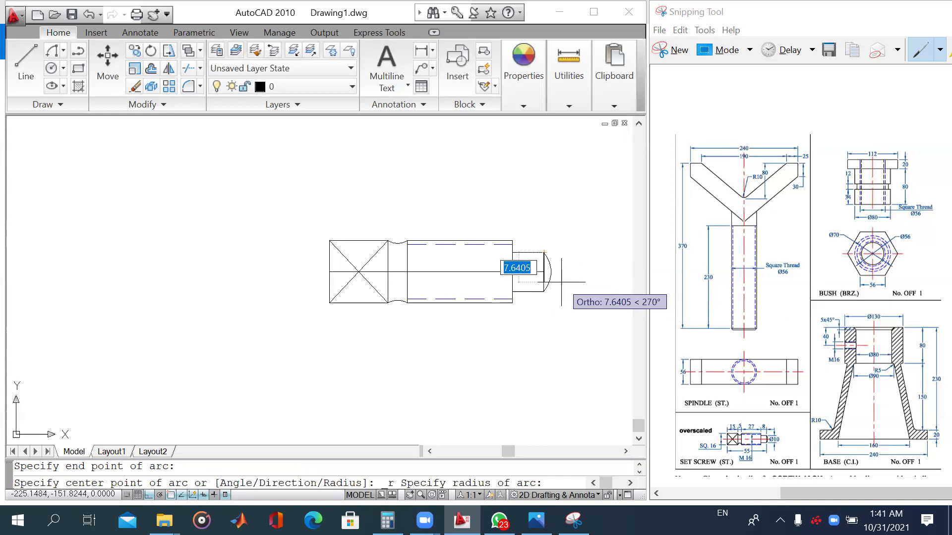
text(8)
key(Return)
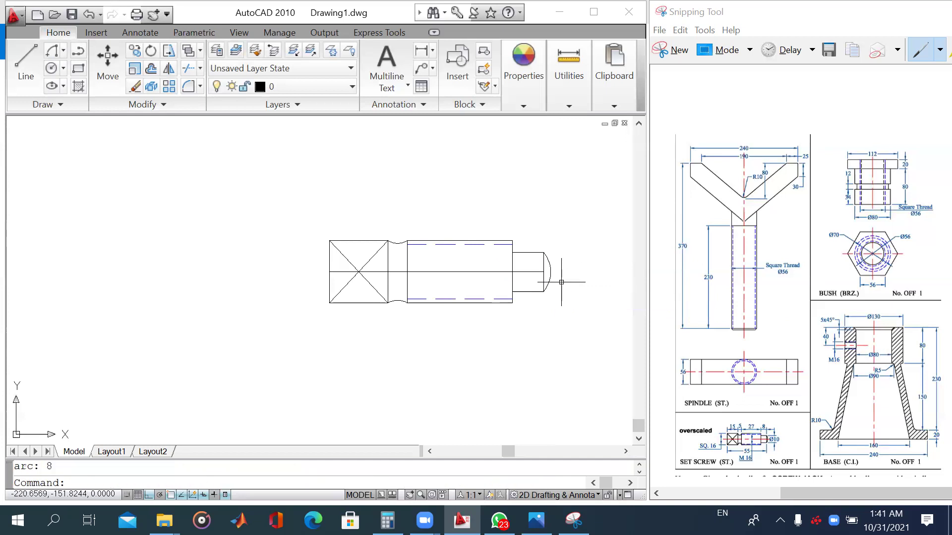
Step: Move the set screw's centre line onto the centre layer
scroll(500, 277, up, 4)
scroll(536, 288, down, 6)
scroll(461, 313, down, 1)
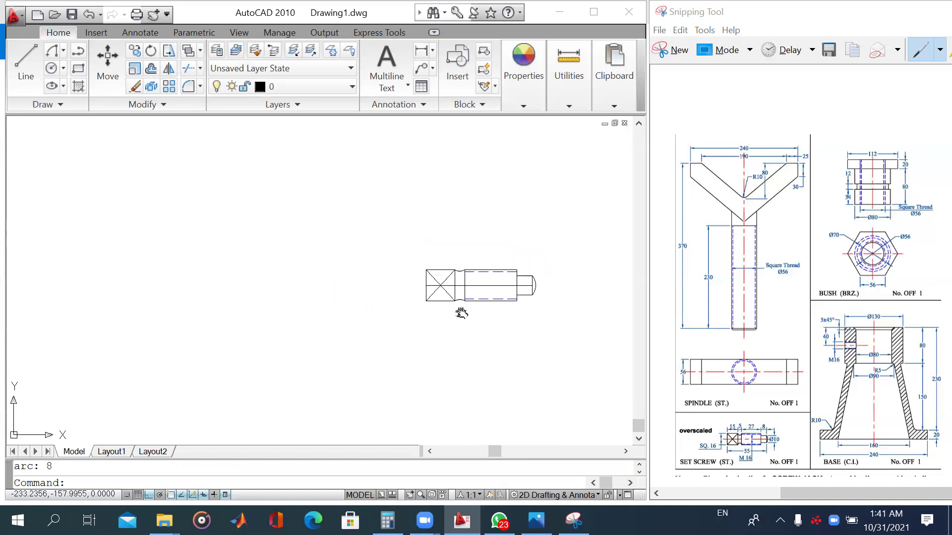
middle_drag(461, 314, 398, 326)
click(444, 298)
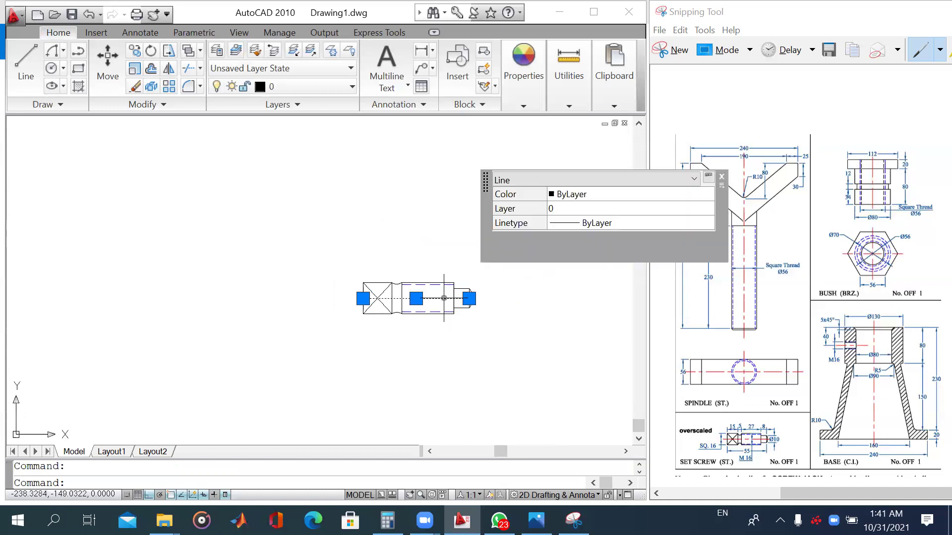
click(297, 86)
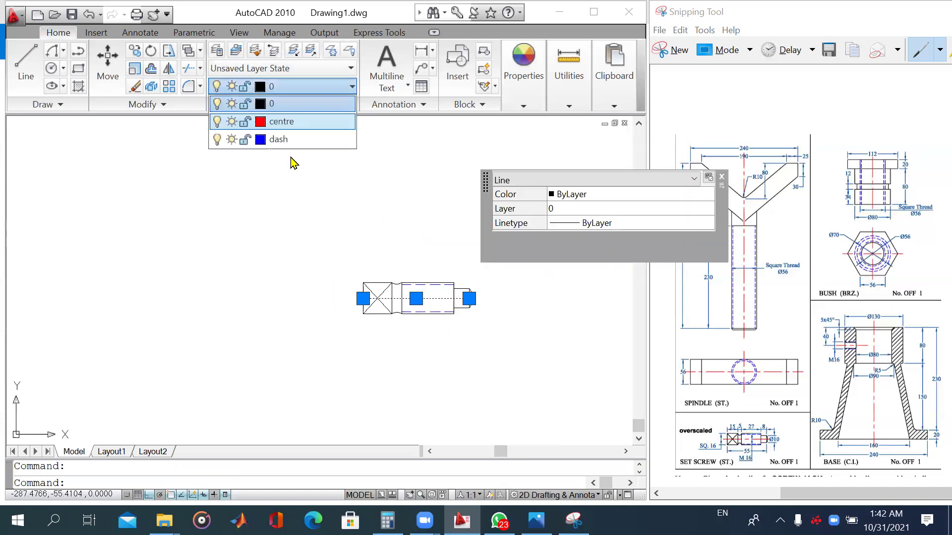
click(292, 123)
scroll(473, 297, down, 2)
key(Escape)
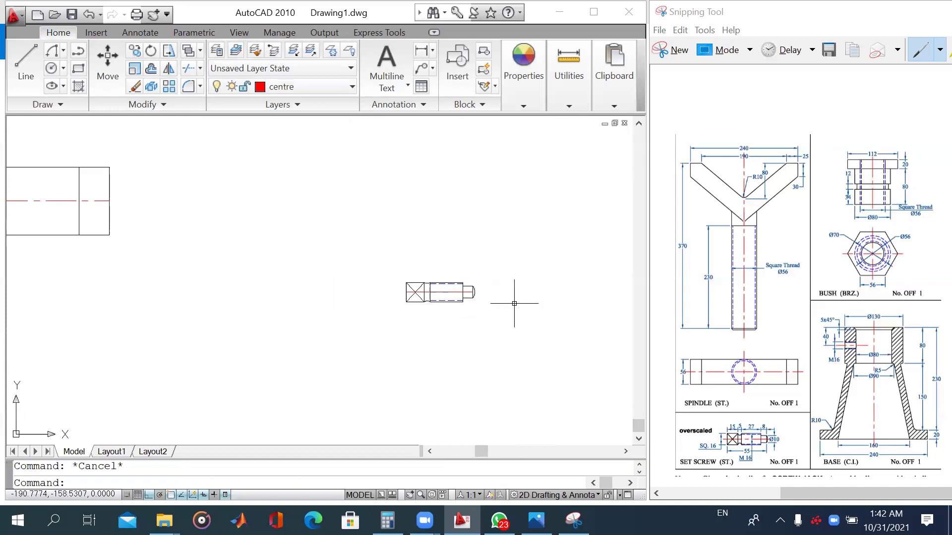
scroll(514, 304, down, 5)
middle_drag(510, 298, 361, 333)
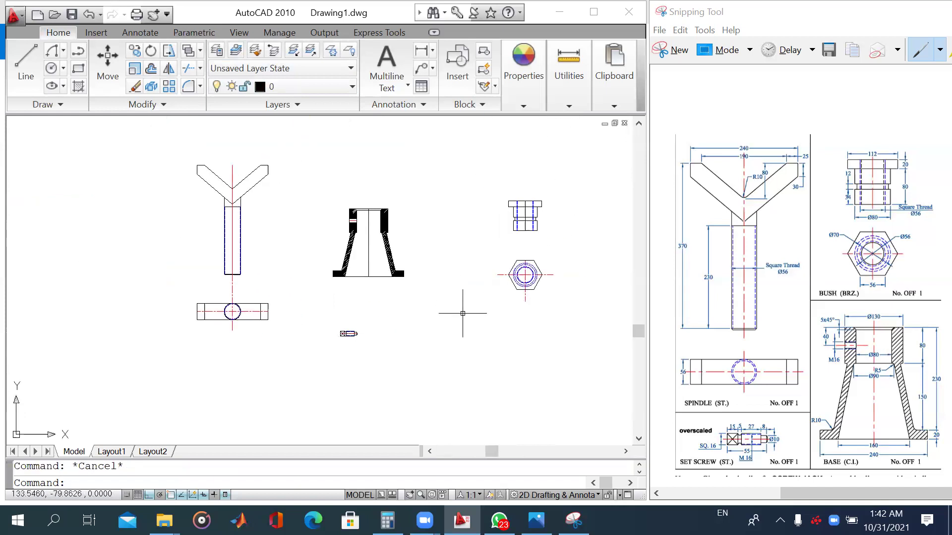
scroll(352, 337, up, 5)
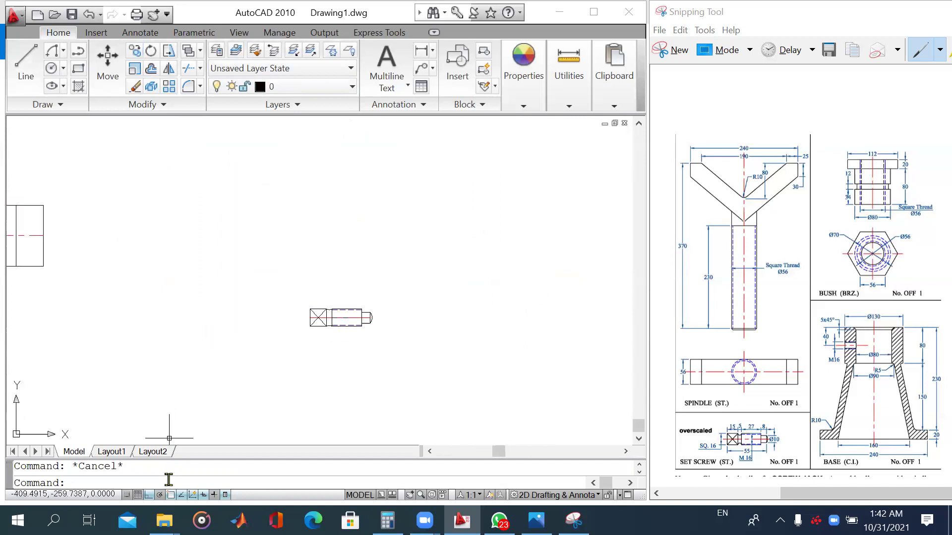
Step: Scale the window-selected set screw by factor 2 about the head's left end
text(sca)
text(le)
key(Return)
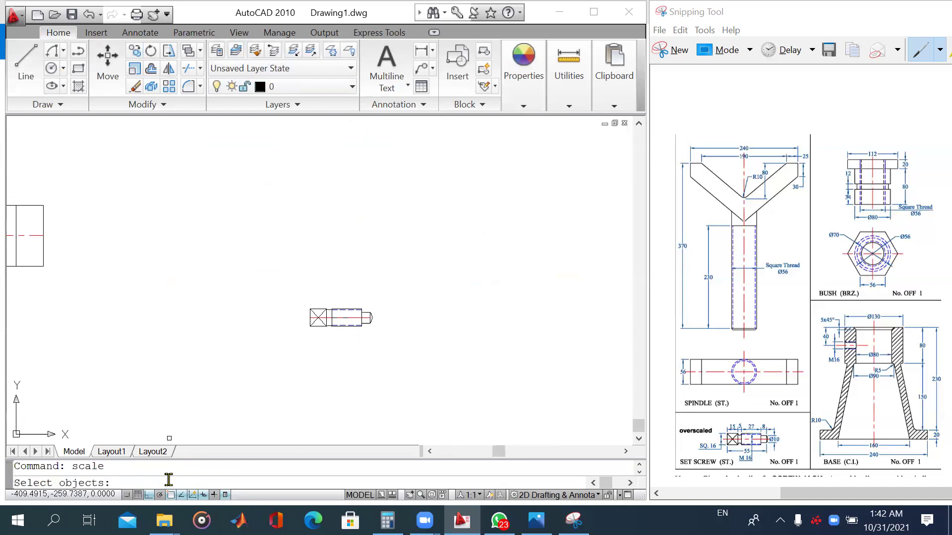
click(421, 358)
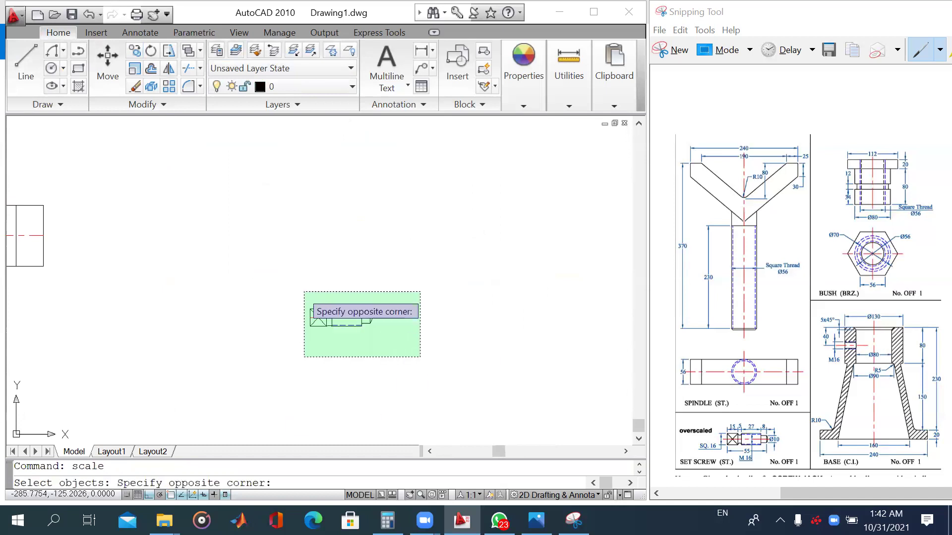
click(290, 285)
key(Return)
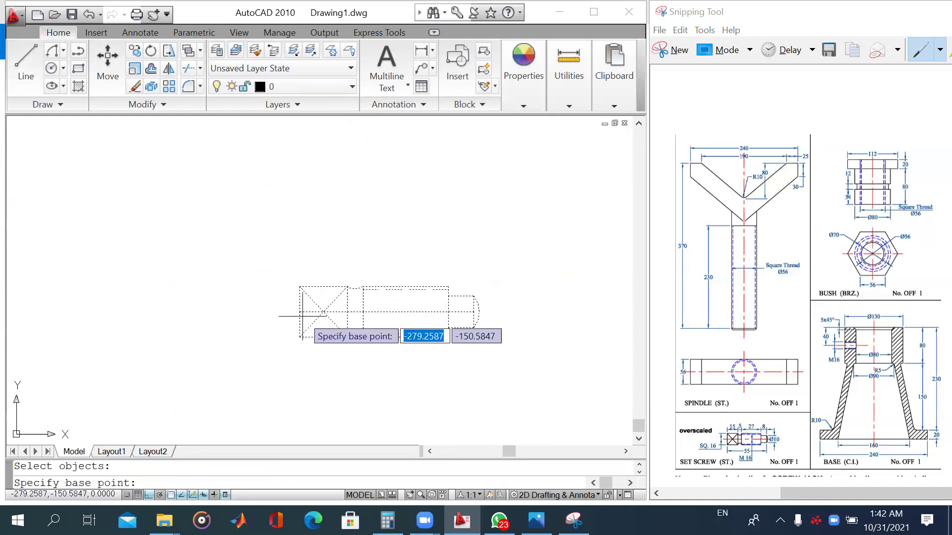
click(299, 313)
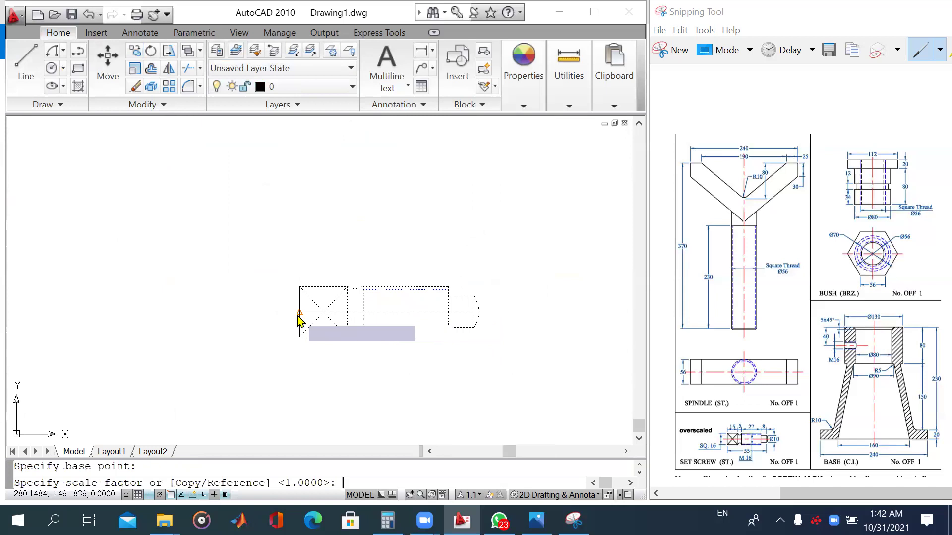
text(2)
key(Return)
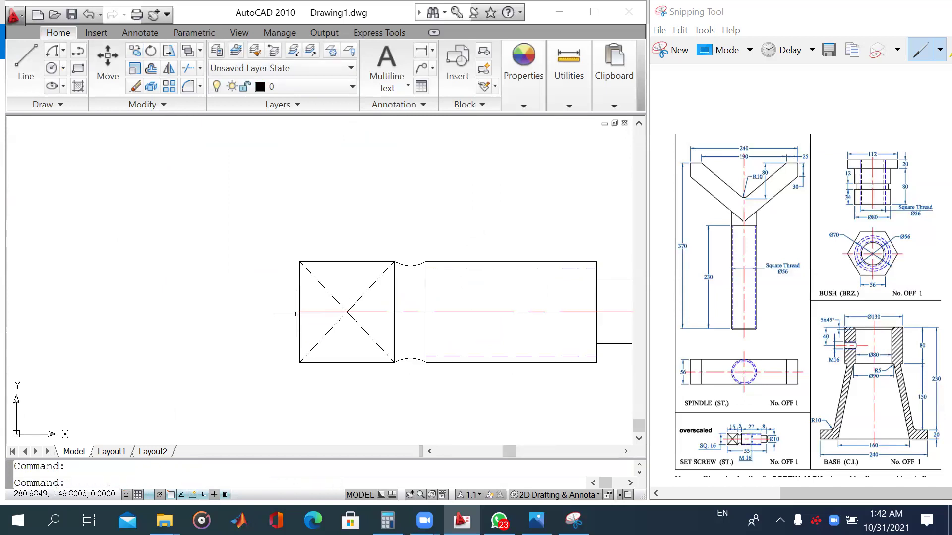
scroll(396, 312, down, 4)
scroll(347, 292, down, 6)
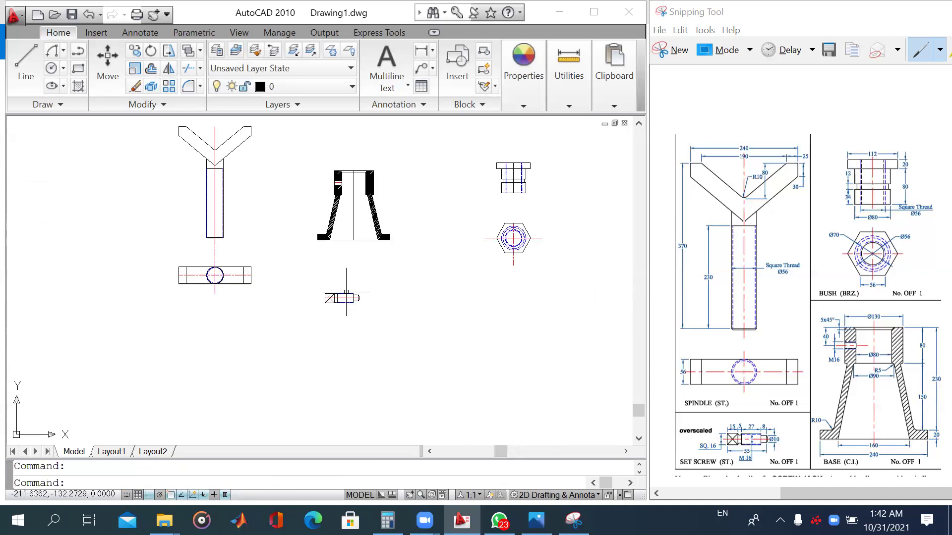
scroll(346, 293, up, 5)
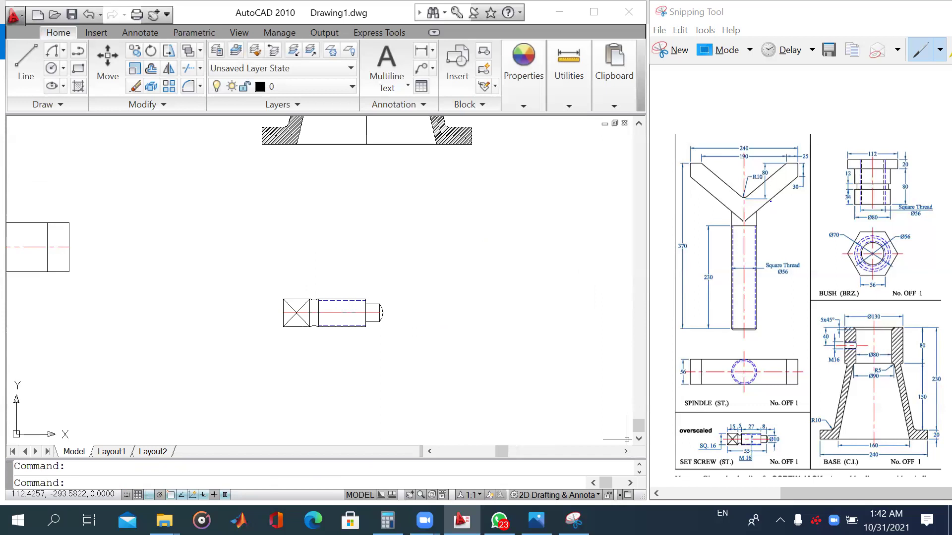
scroll(370, 318, down, 4)
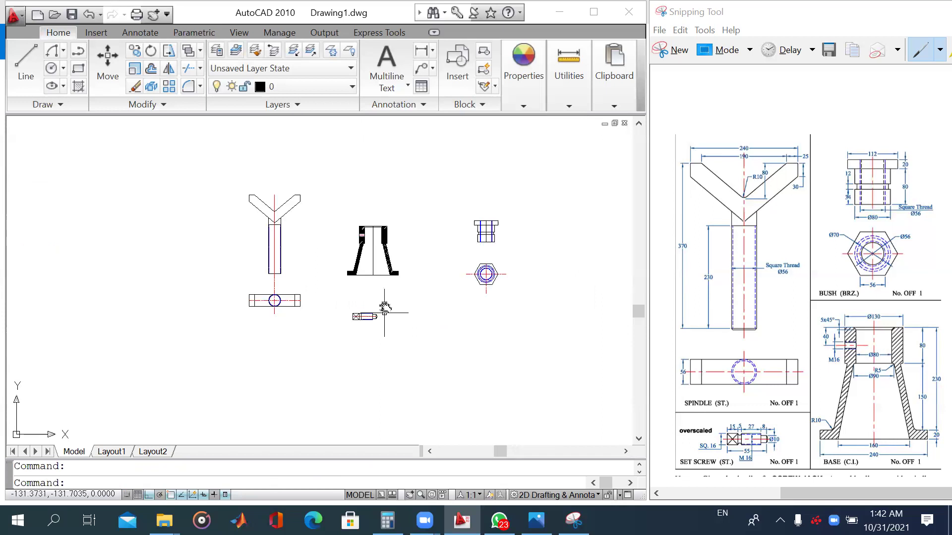